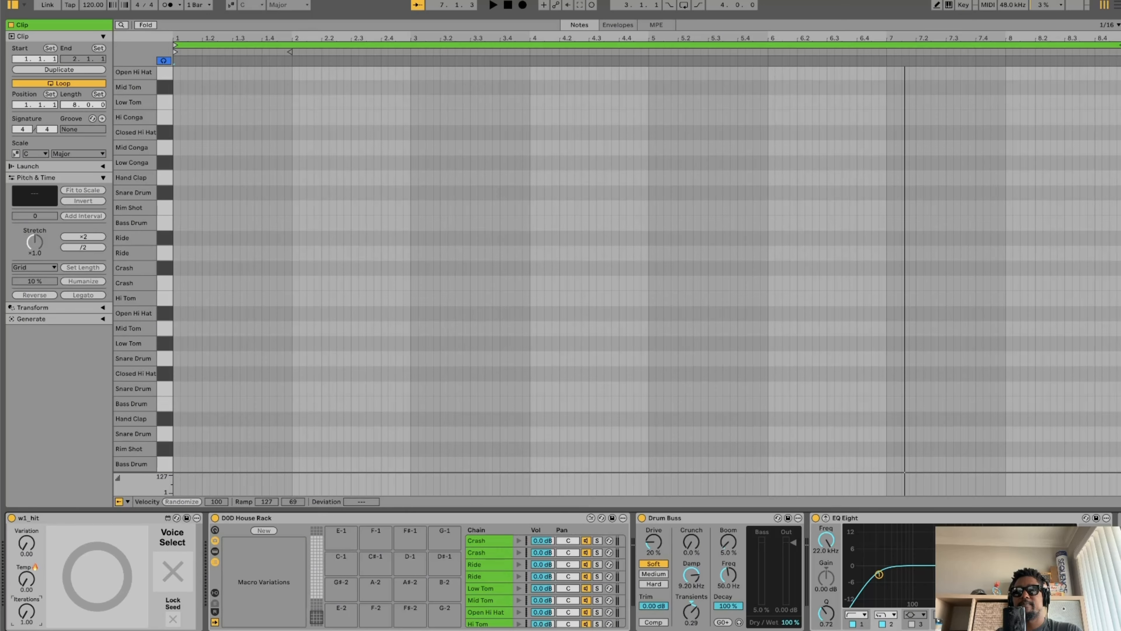
Choose Low Tom as the w1_hit voice and generate a pattern for it in the clip
key(space)
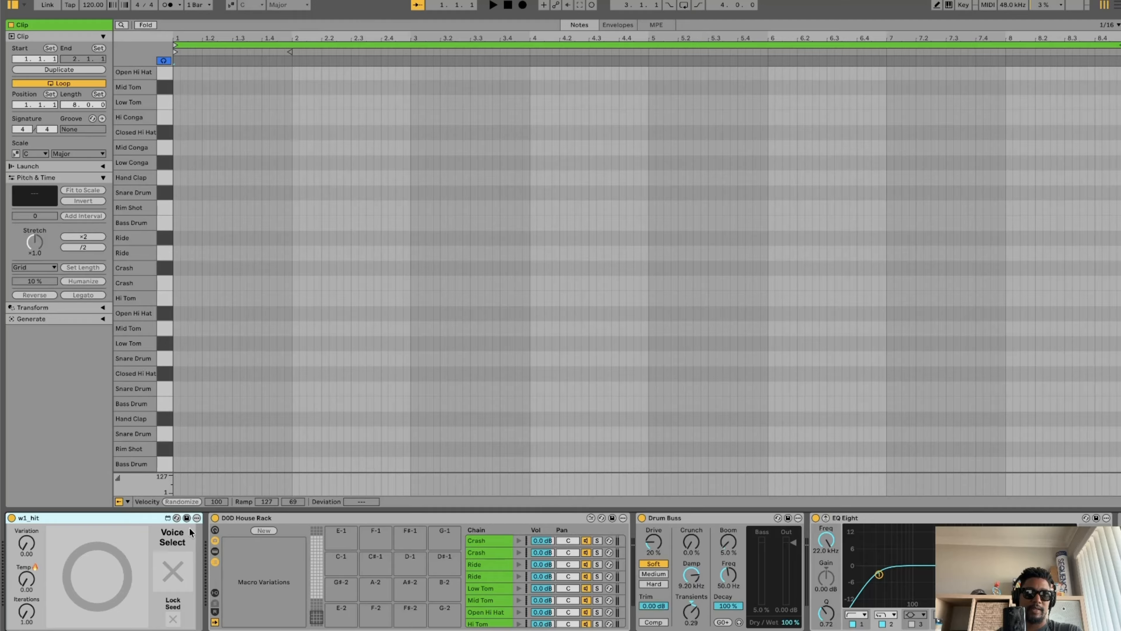
click(178, 568)
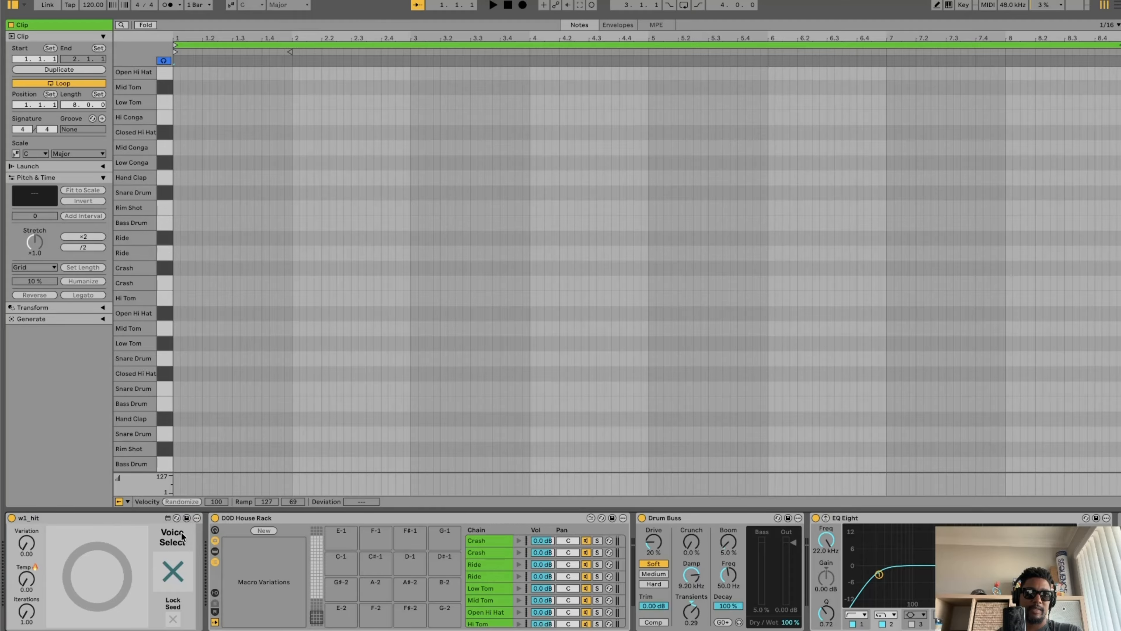
click(162, 103)
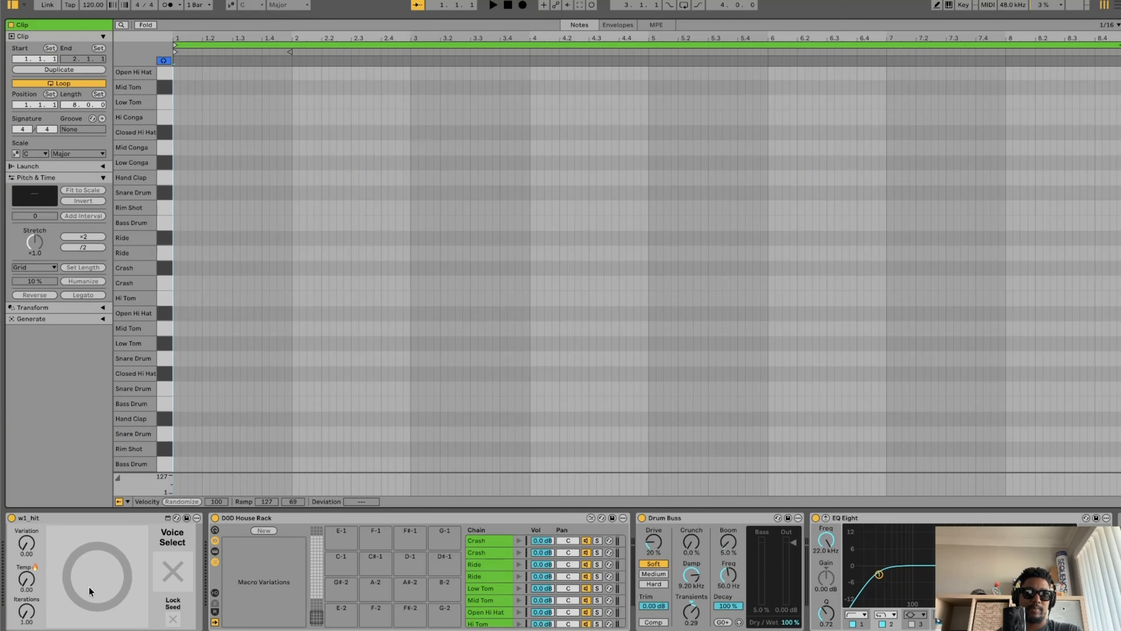
click(98, 571)
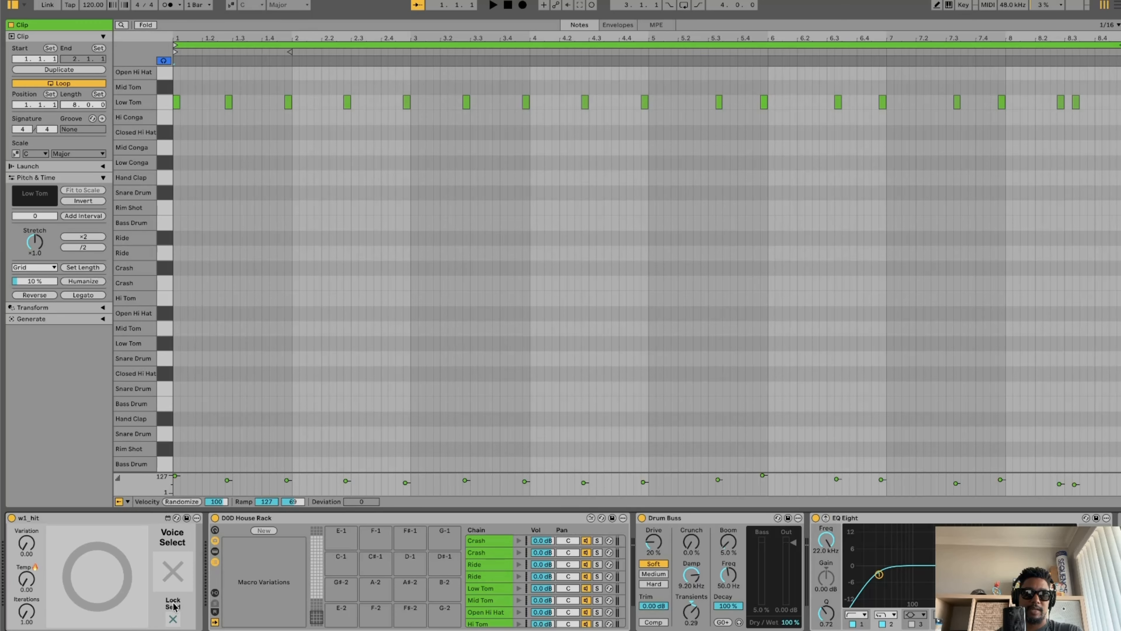
Choose Mid Conga as the w1_hit voice and set Variation to 0.63, Temp to 0.43 and Iterations to 3
click(178, 569)
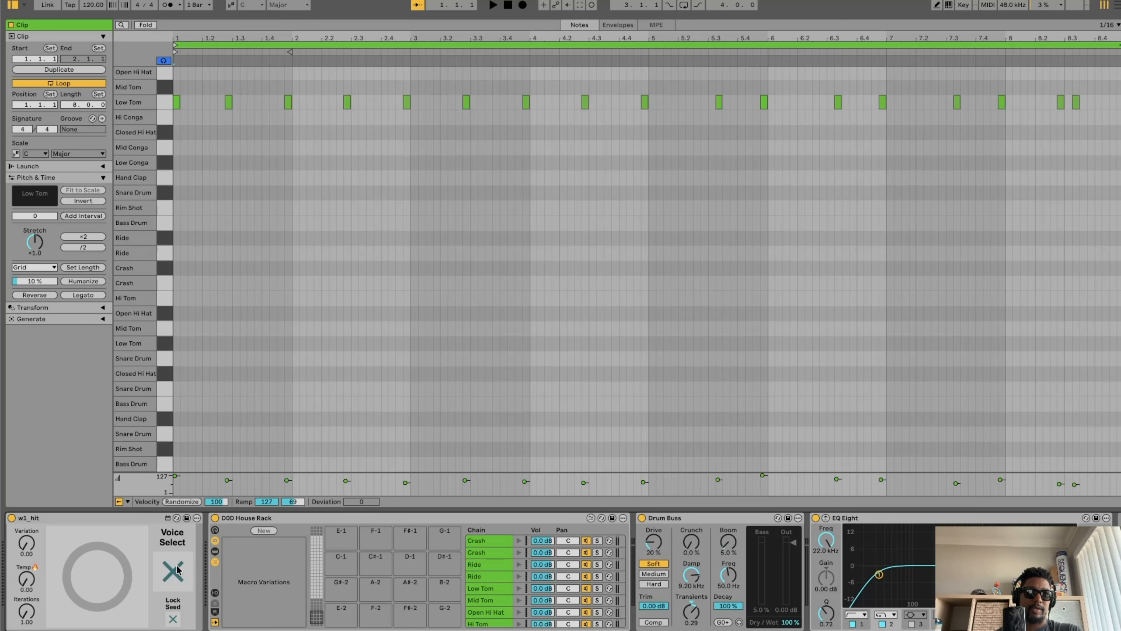
click(166, 150)
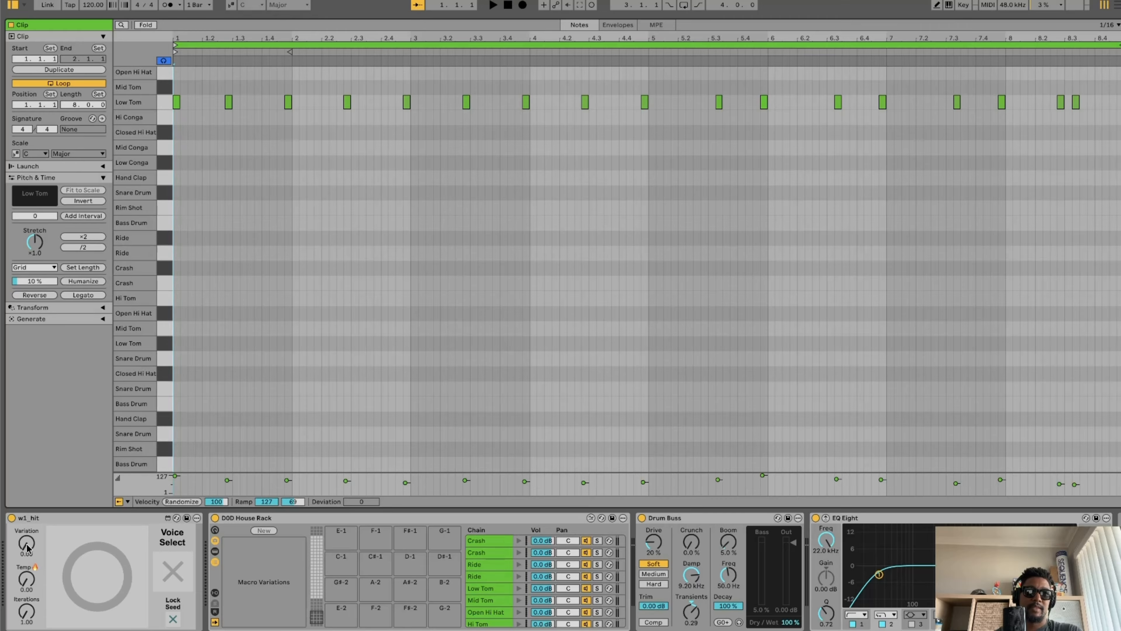
drag(27, 548, 28, 515)
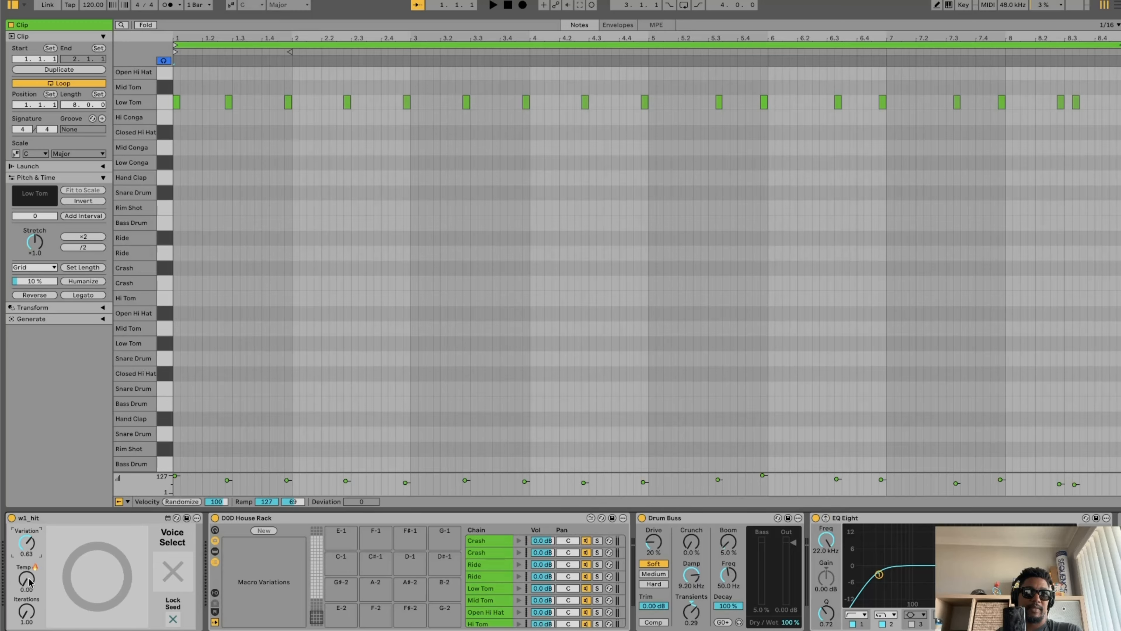
drag(27, 583, 28, 561)
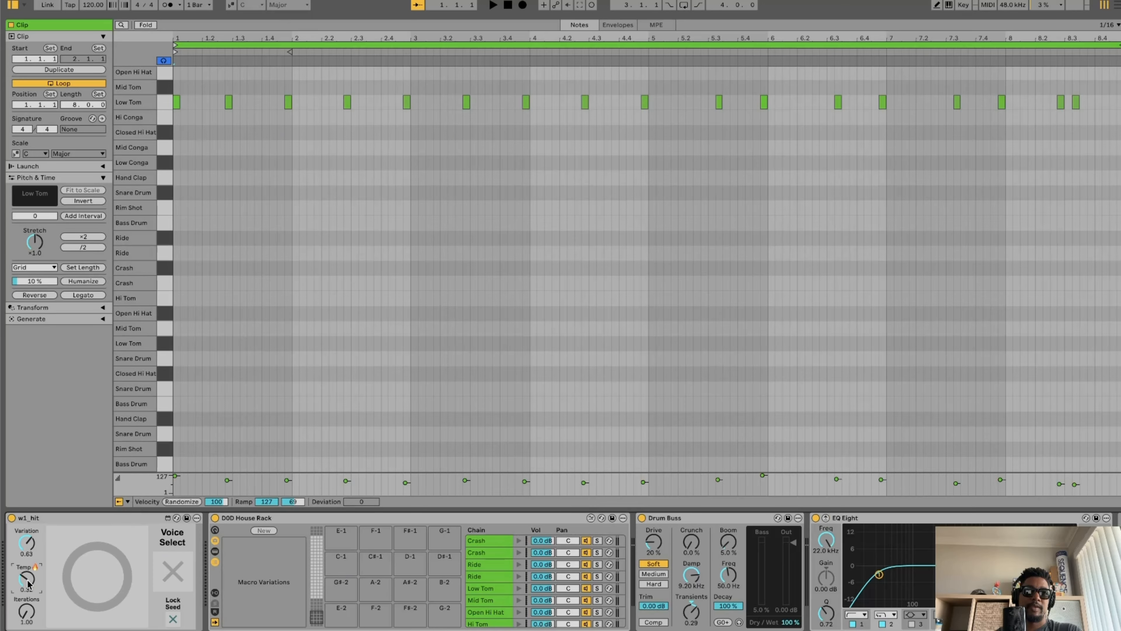
drag(28, 584, 27, 583)
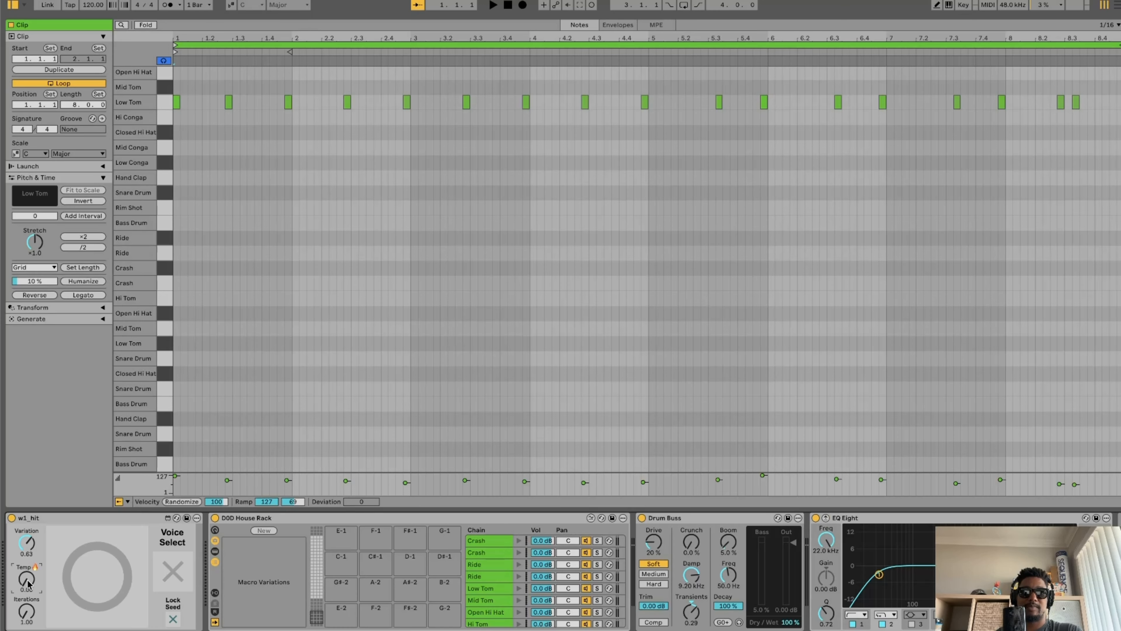
drag(27, 583, 26, 583)
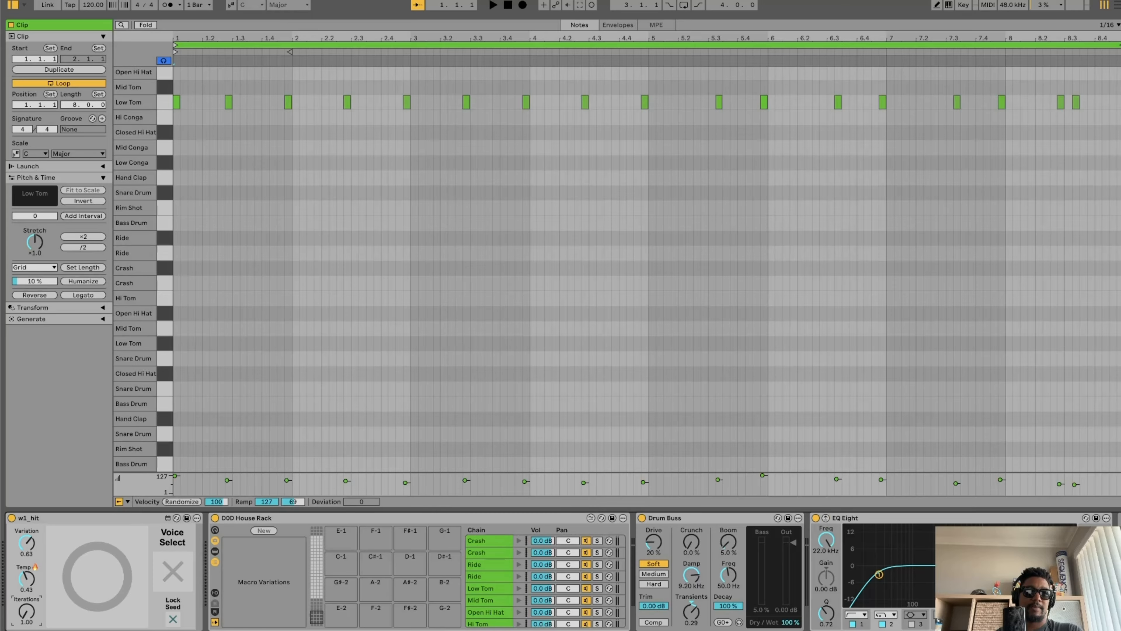
mouse_move(27, 613)
mouse_down()
mouse_move(28, 599)
mouse_move(29, 616)
mouse_up()
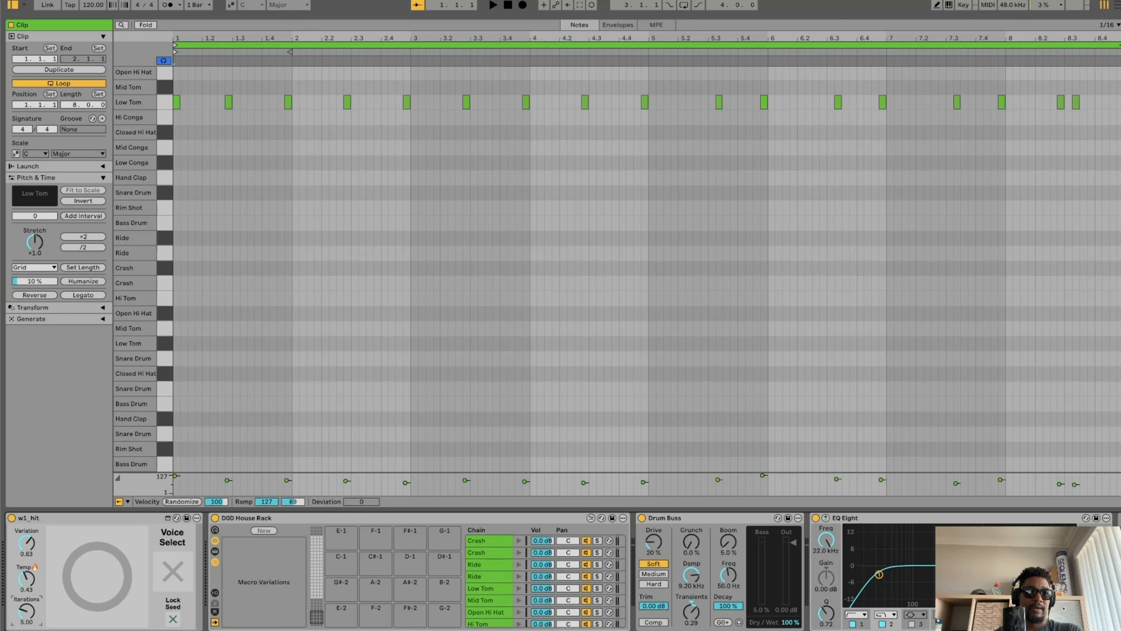
drag(26, 611, 27, 614)
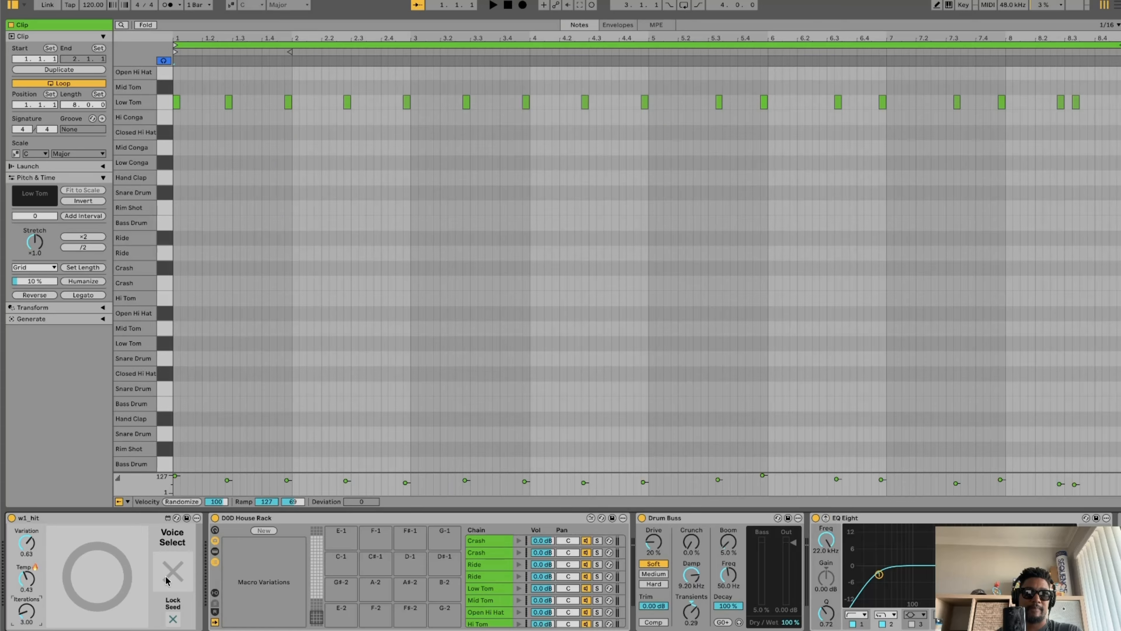
Generate a Mid Conga pattern and regenerate it repeatedly to try different variations with the seed locked
click(100, 572)
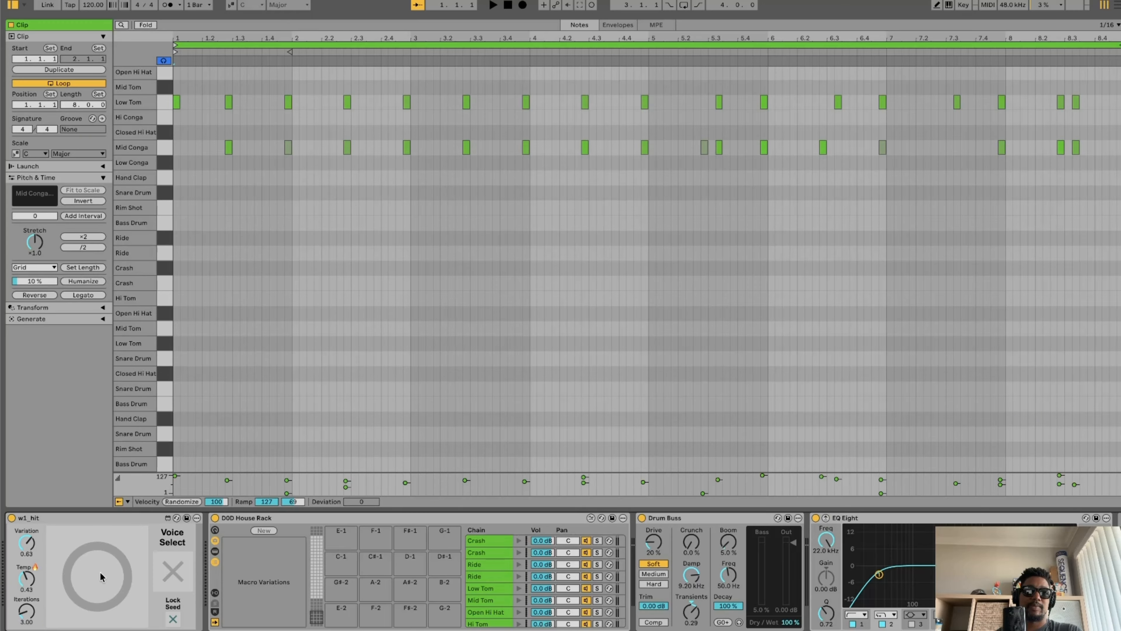
click(99, 572)
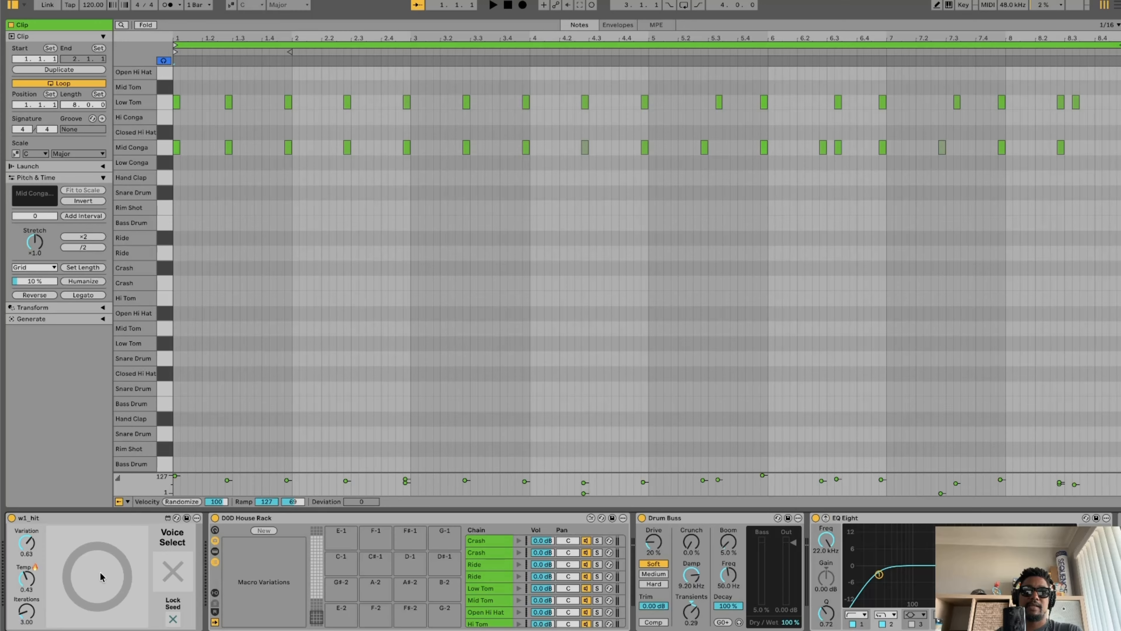
click(100, 572)
click(100, 573)
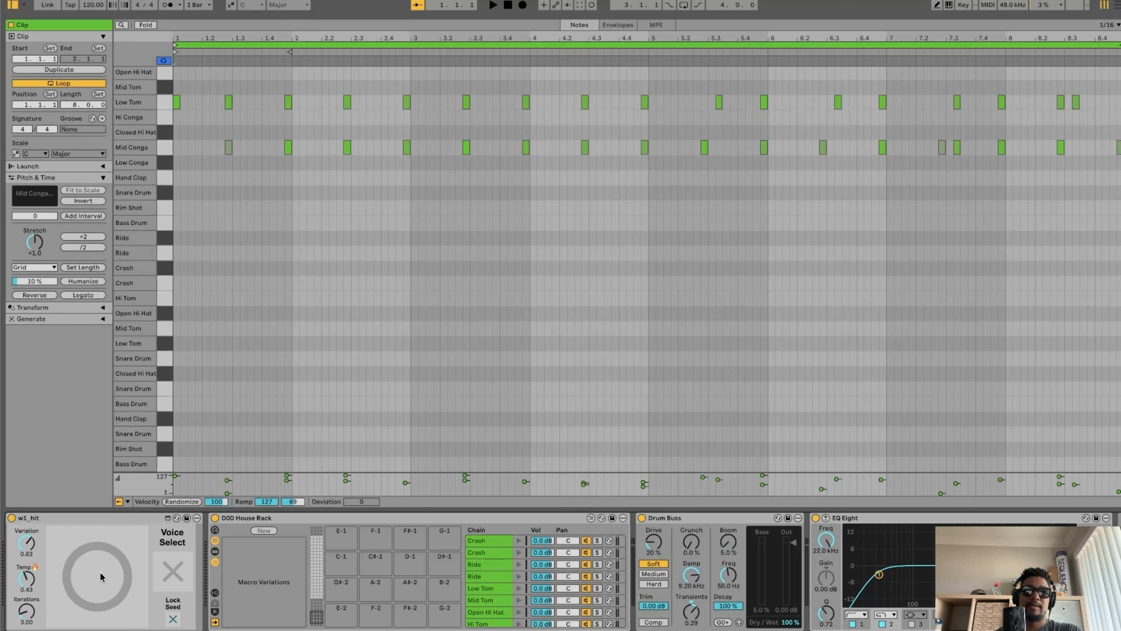
click(100, 572)
click(100, 572)
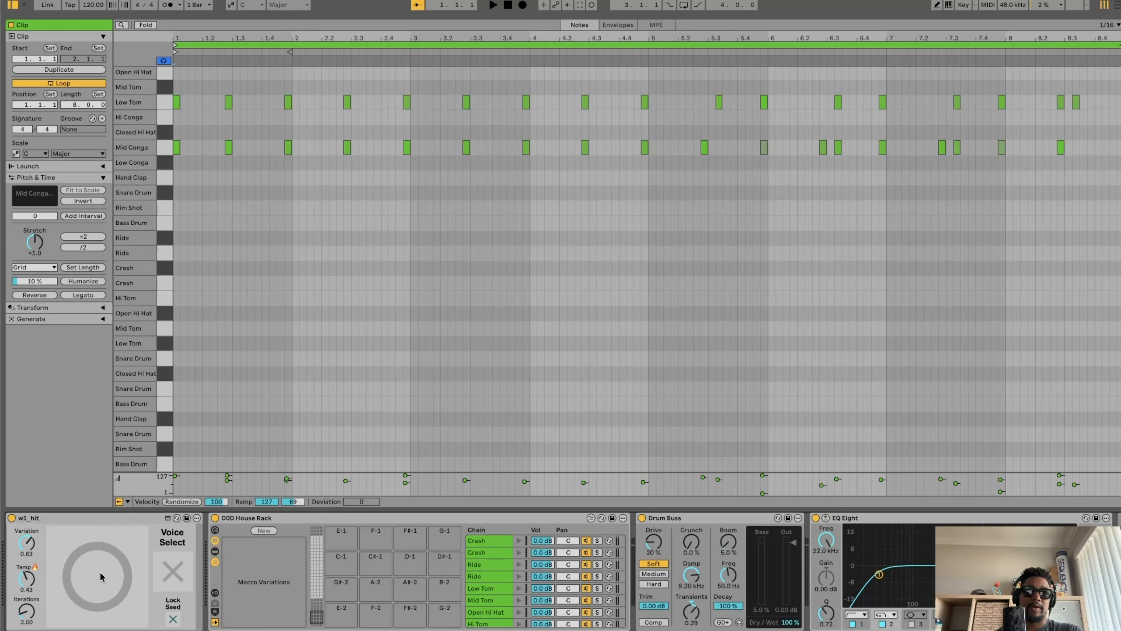
click(100, 572)
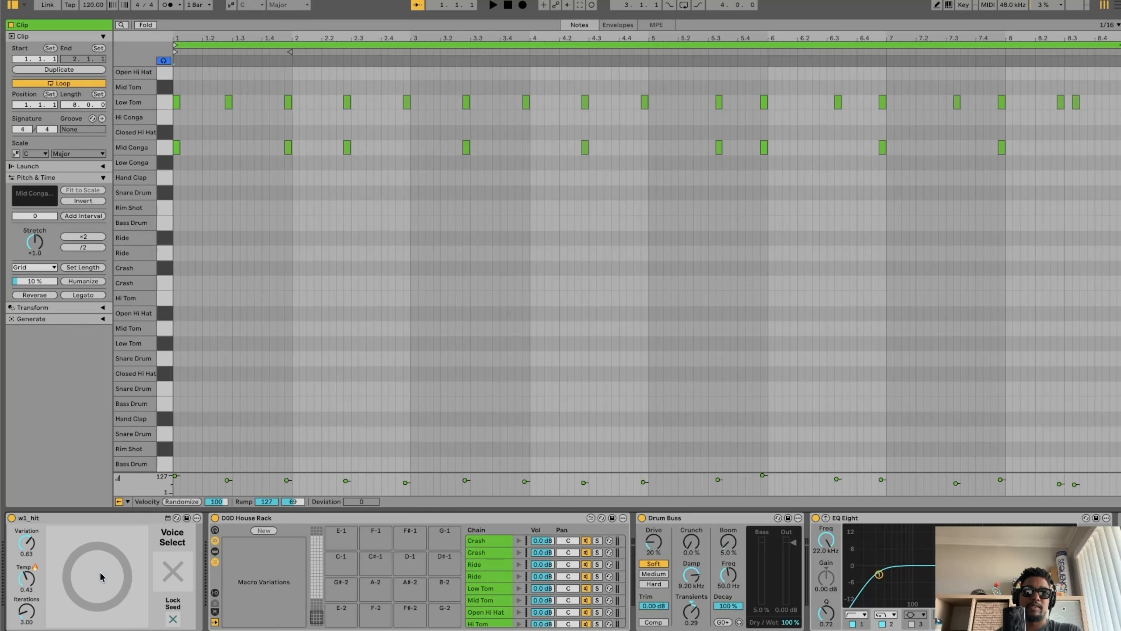
click(100, 572)
click(100, 572)
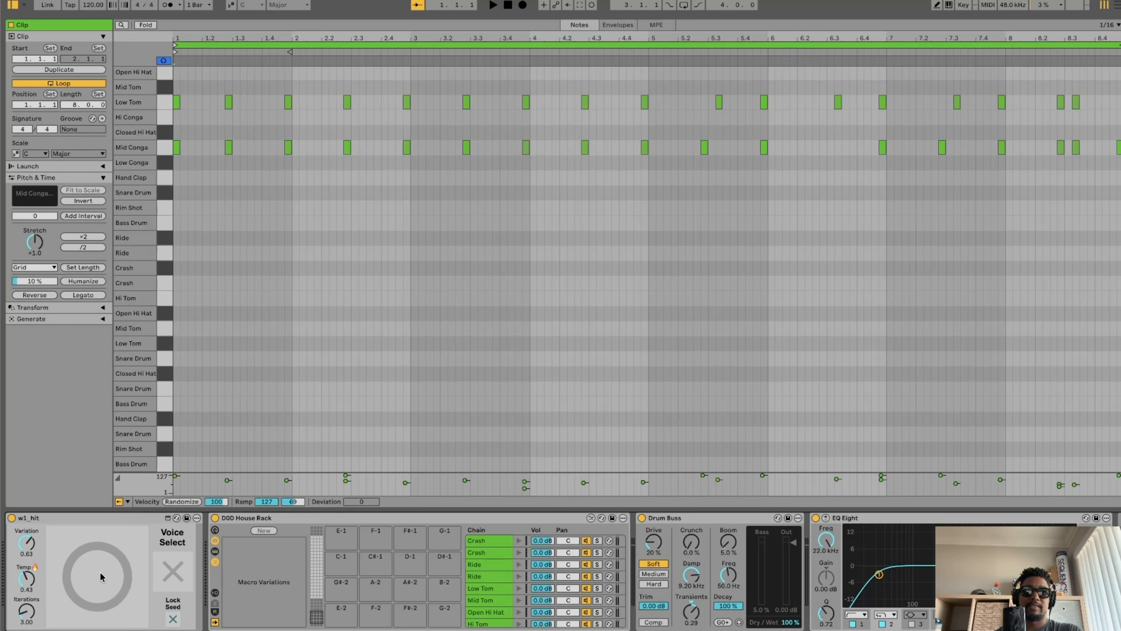
click(99, 573)
click(100, 572)
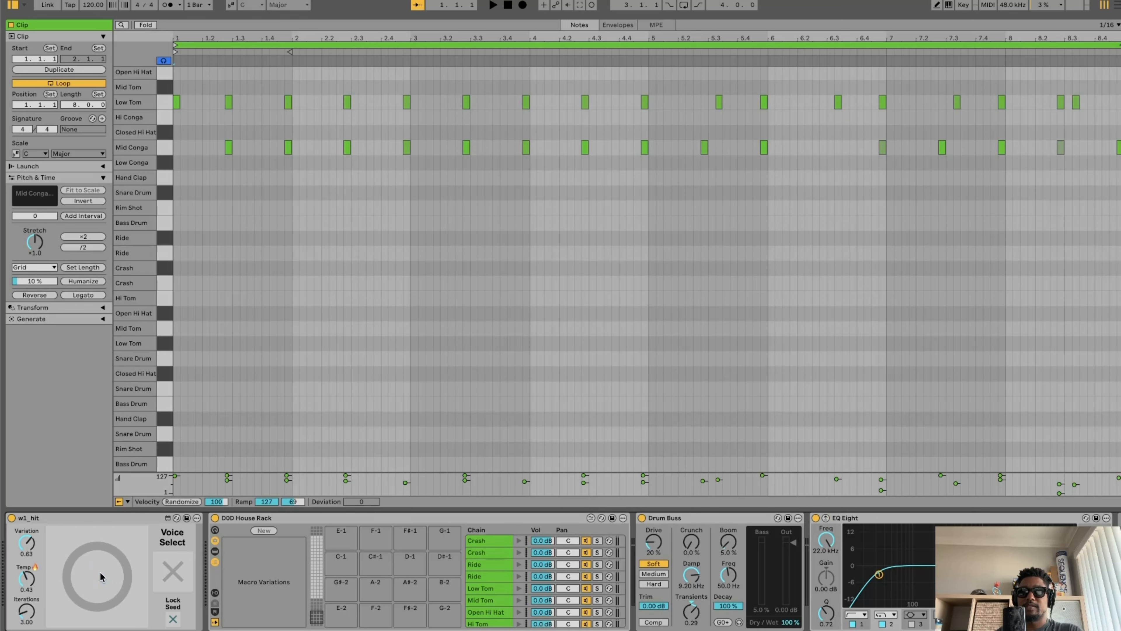
click(100, 573)
click(100, 573)
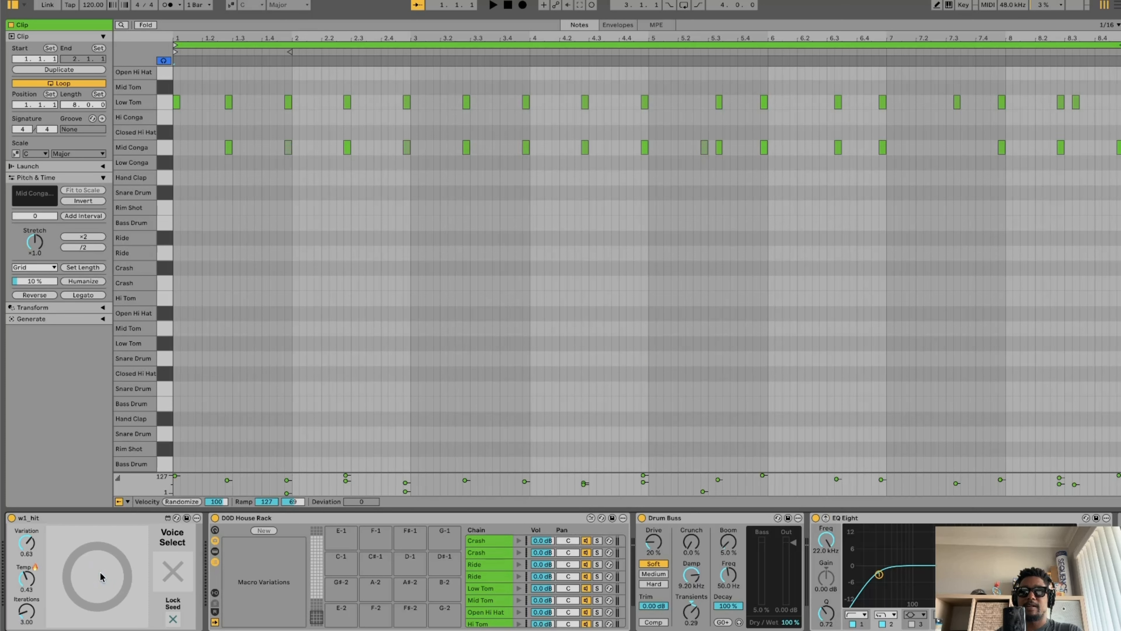
click(100, 572)
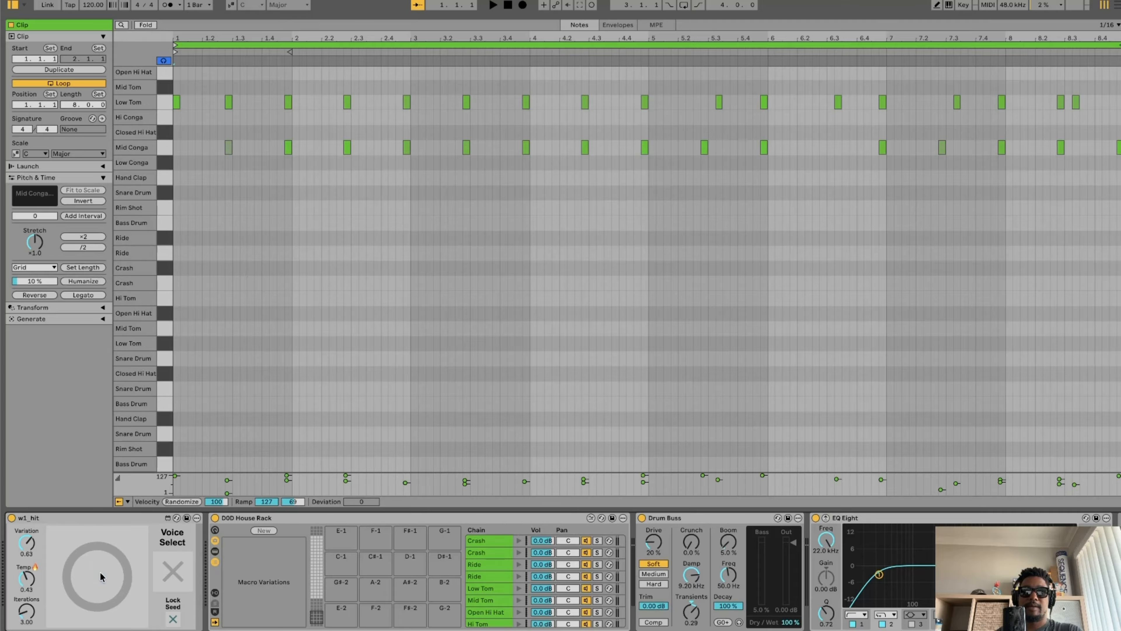
click(100, 572)
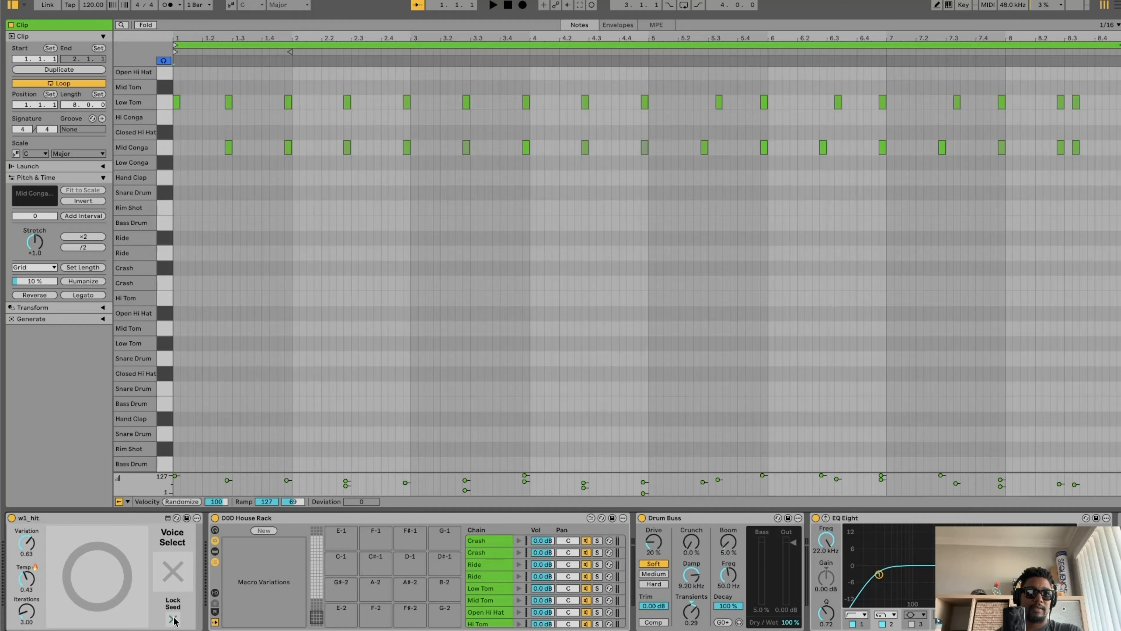
Unlock the seed, set Variation to 0, choose Rim Shot as the voice and generate its pattern
drag(27, 544, 27, 594)
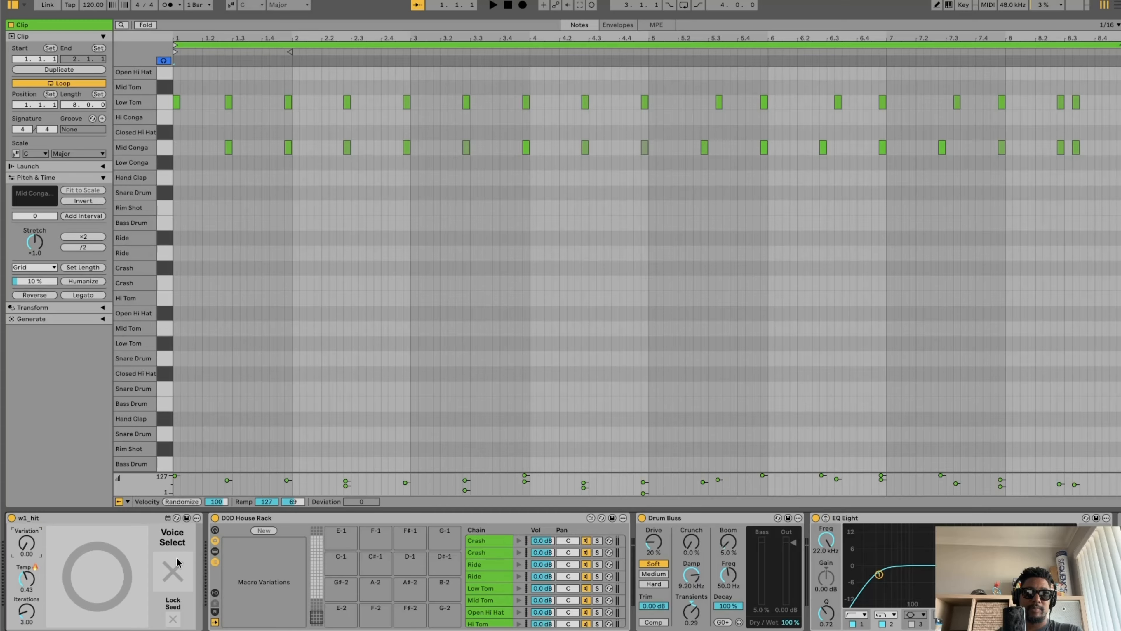
click(173, 572)
click(167, 212)
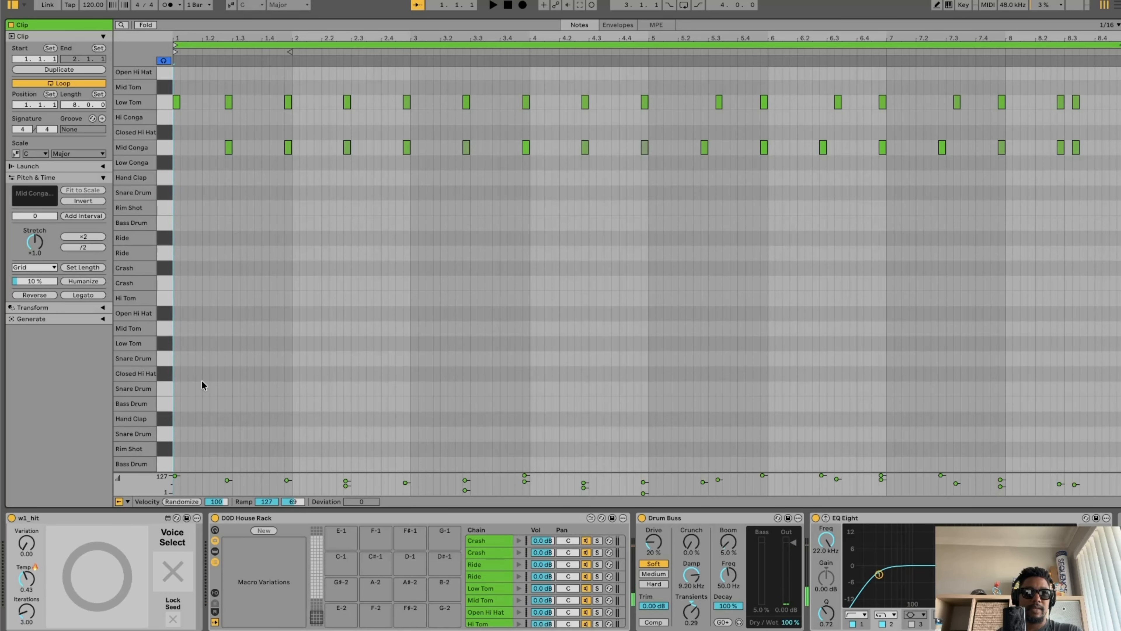
click(98, 577)
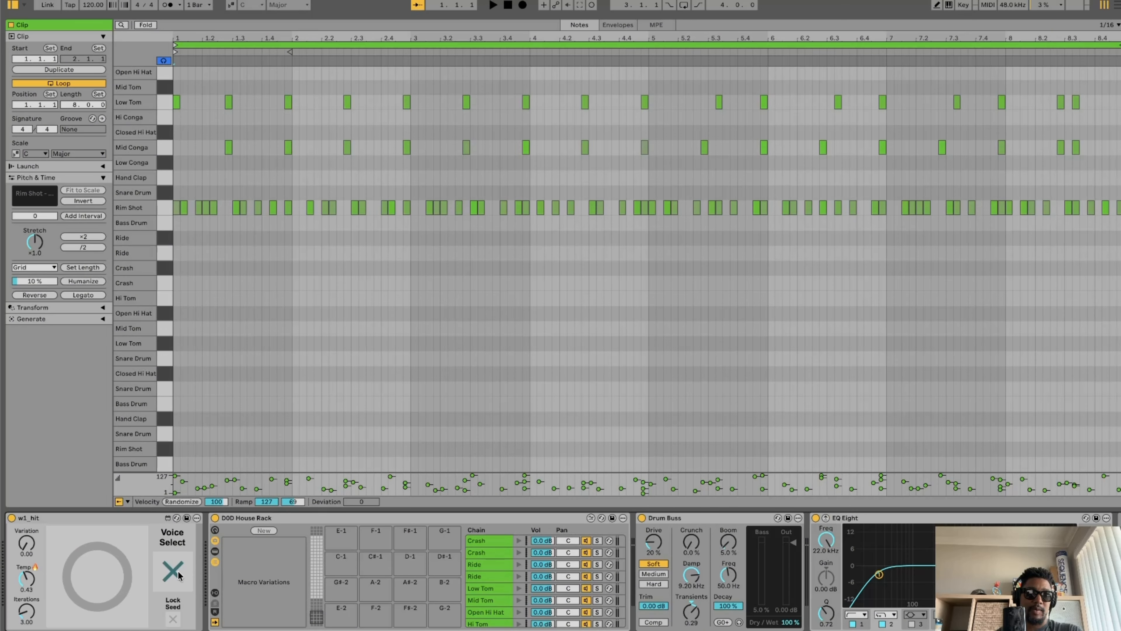
Choose the lower Ride lane as the voice, set Variation to 0.64 and lock the seed
click(166, 250)
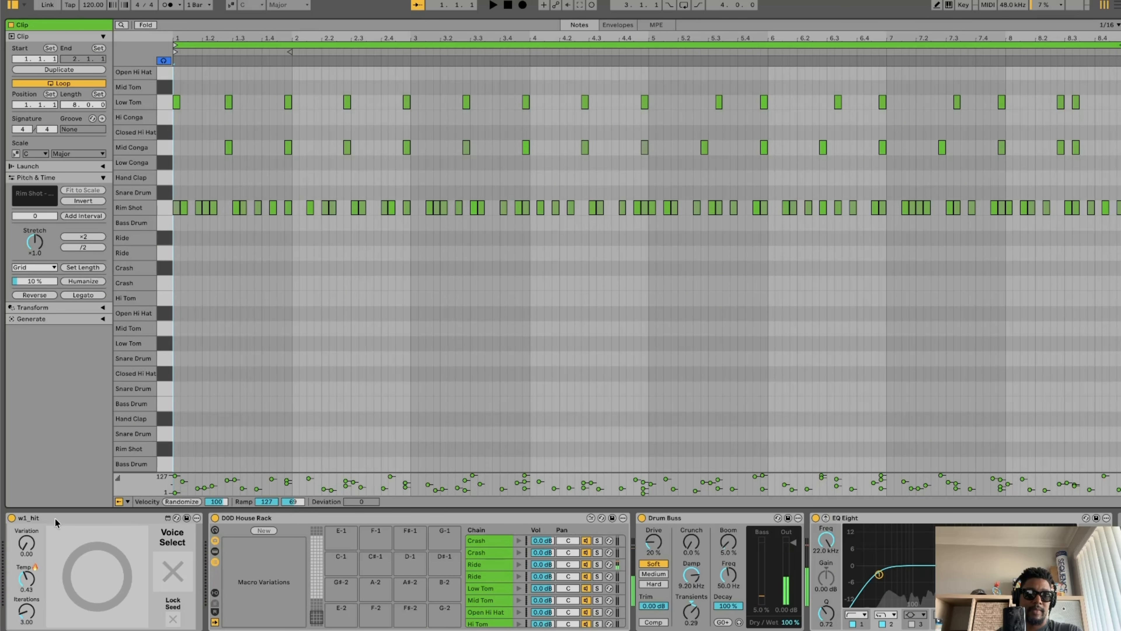
mouse_move(28, 545)
mouse_down()
mouse_move(27, 533)
mouse_move(30, 547)
mouse_up()
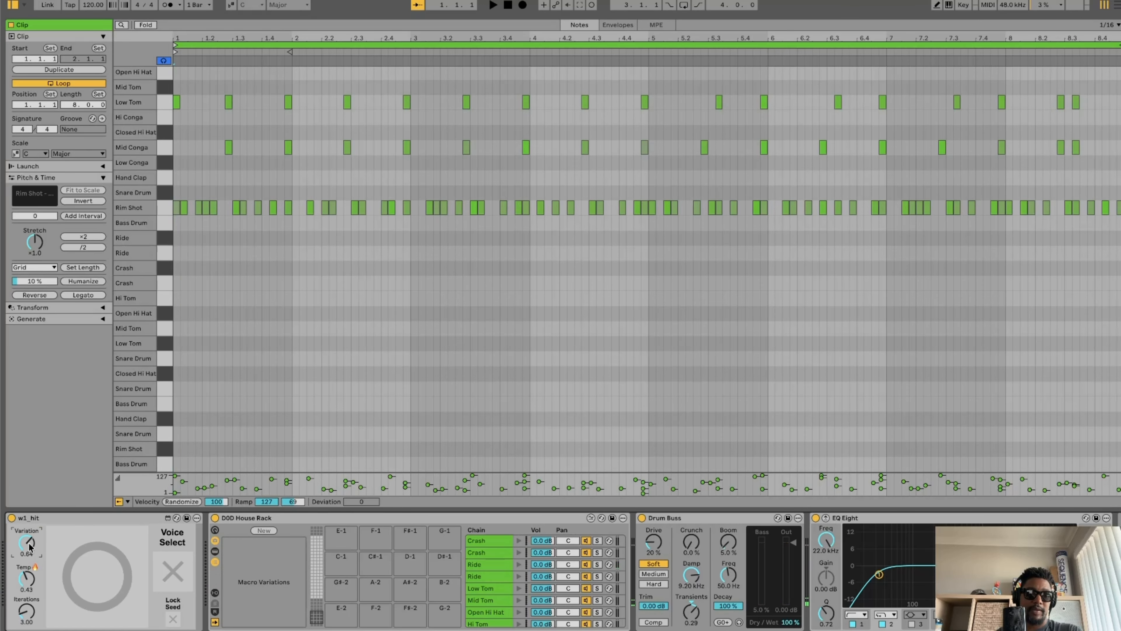
click(174, 619)
Generate a Ride pattern and regenerate it repeatedly to try variations at 0.64
click(99, 563)
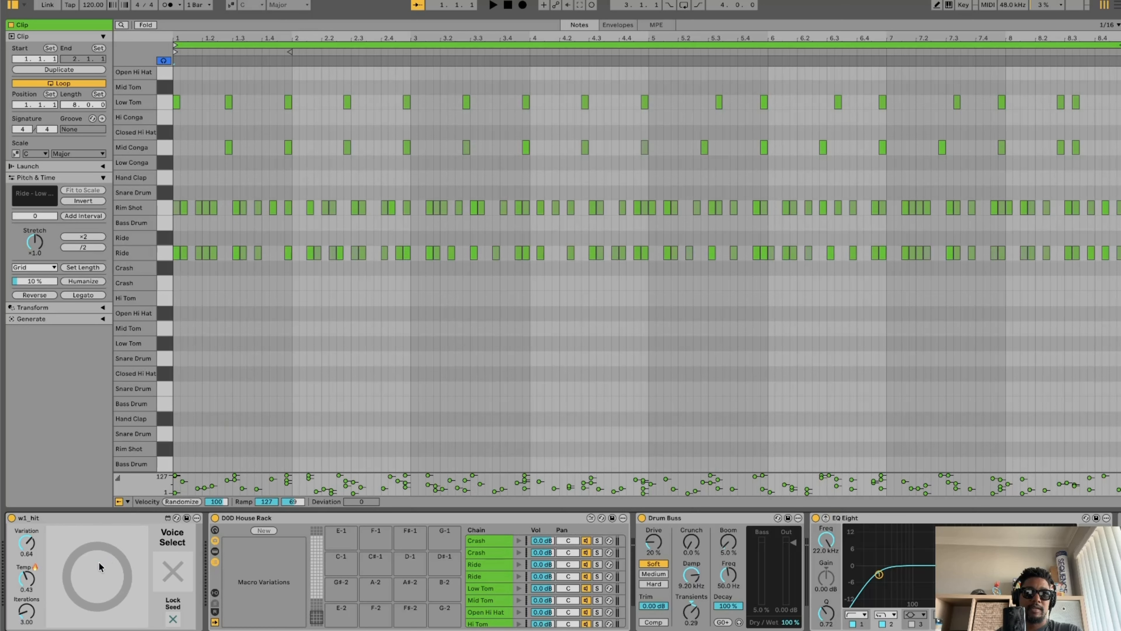
click(100, 566)
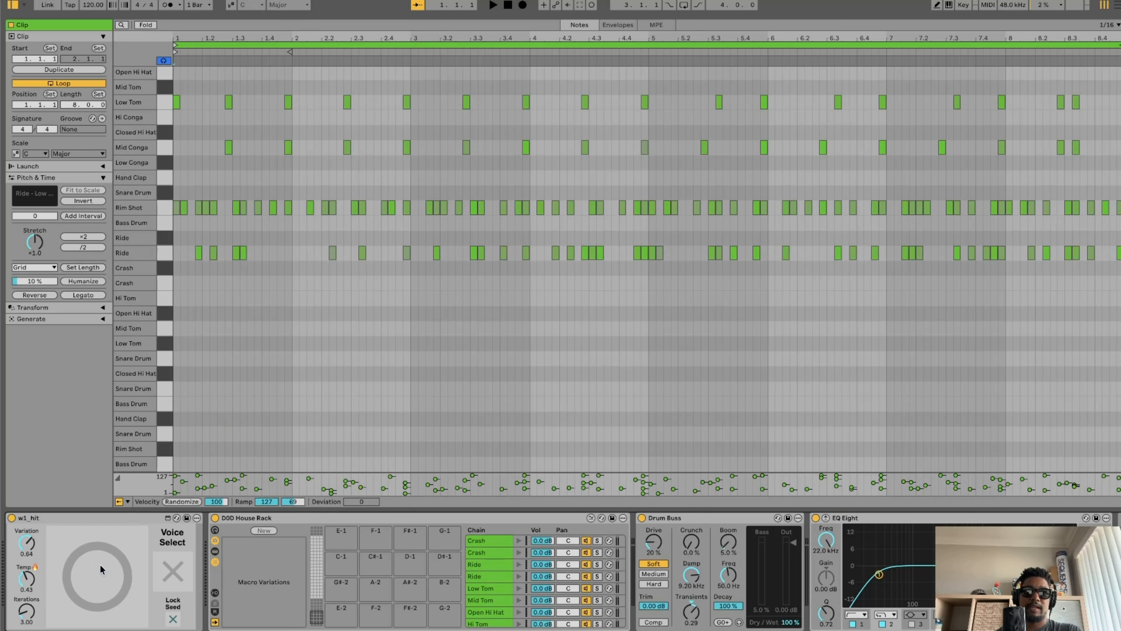
click(100, 566)
click(100, 565)
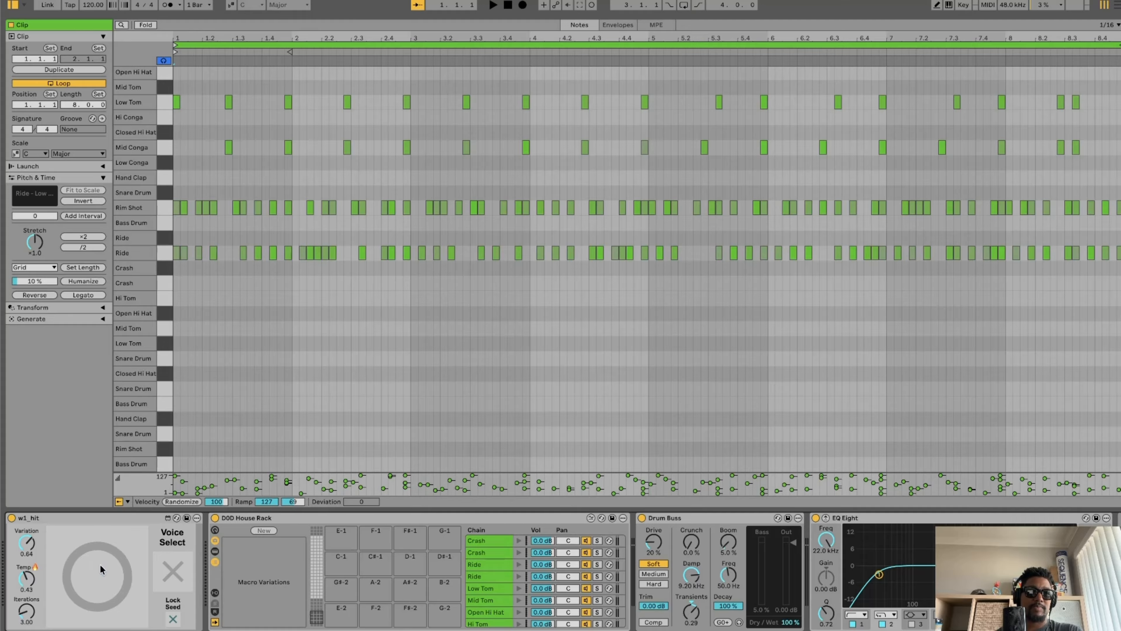
click(100, 569)
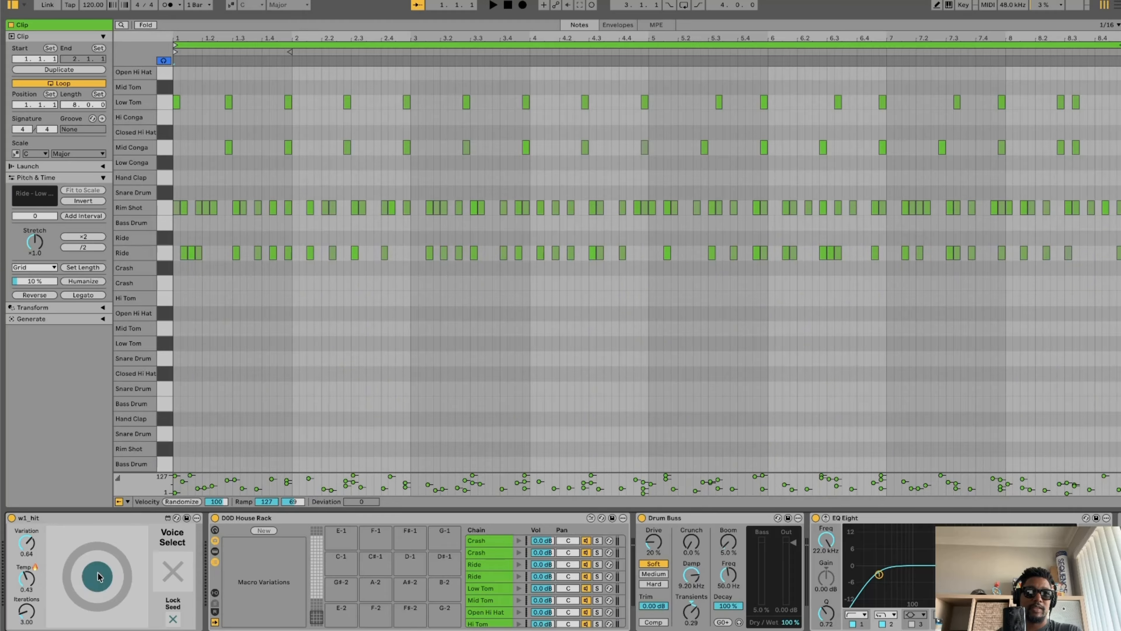
click(97, 573)
click(97, 572)
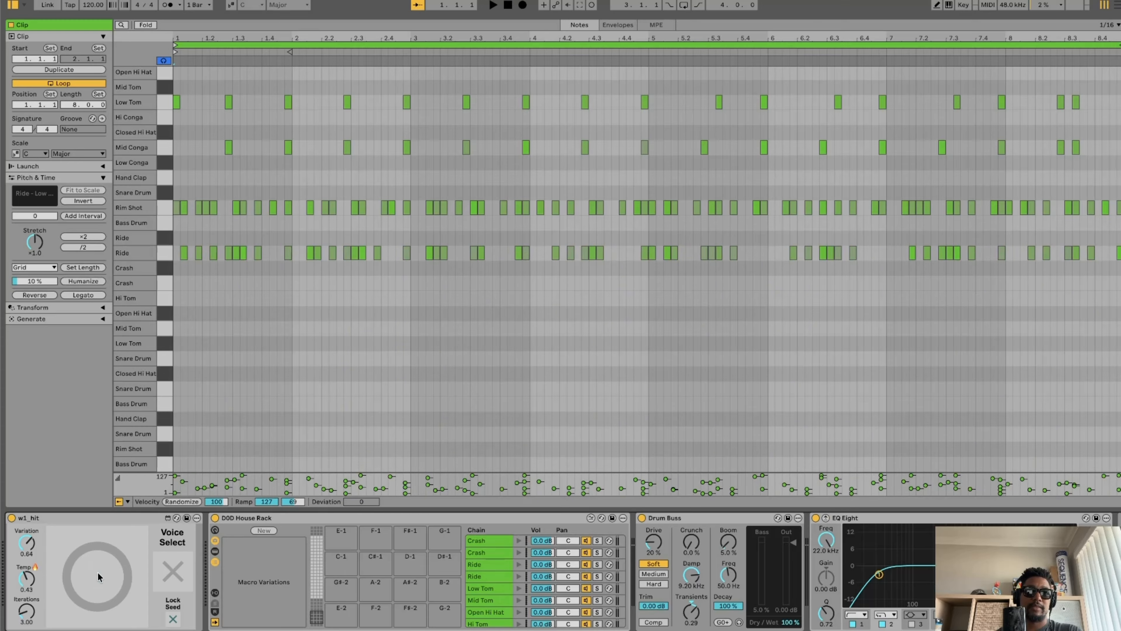
click(97, 572)
click(97, 572)
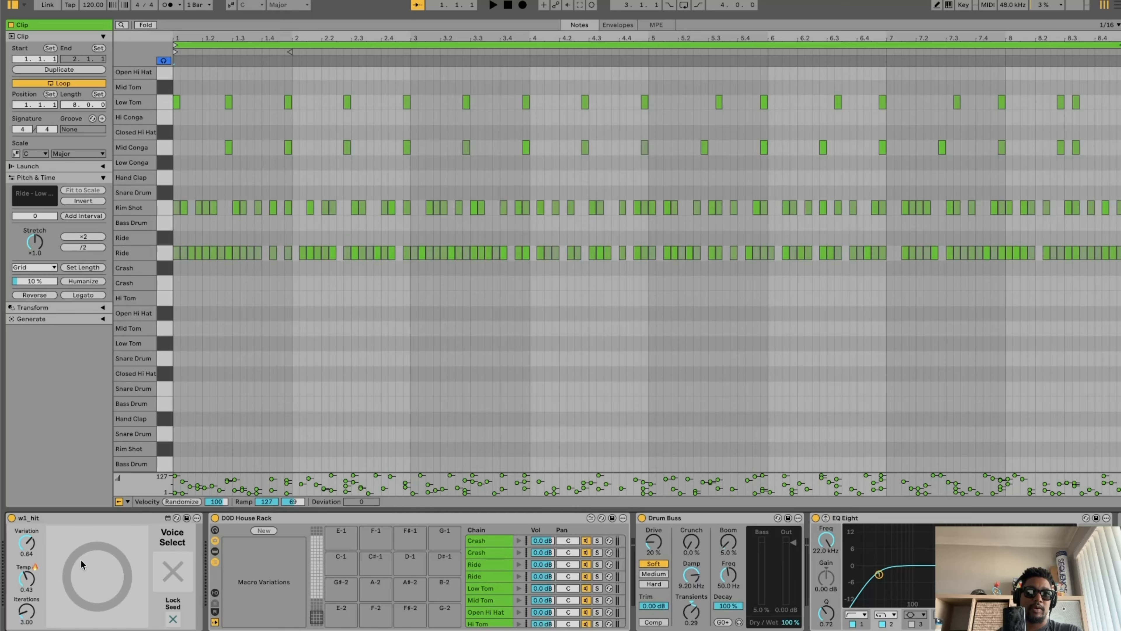
Reduce Variation to 0.51 and regenerate the Ride pattern twice
drag(26, 543, 26, 553)
click(94, 575)
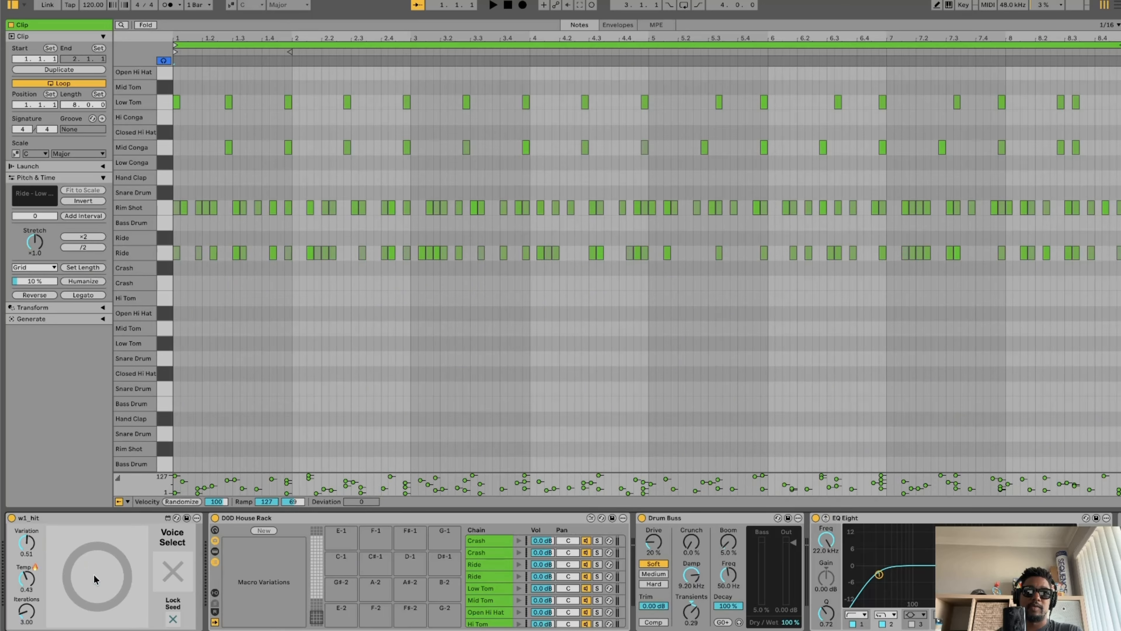
click(94, 575)
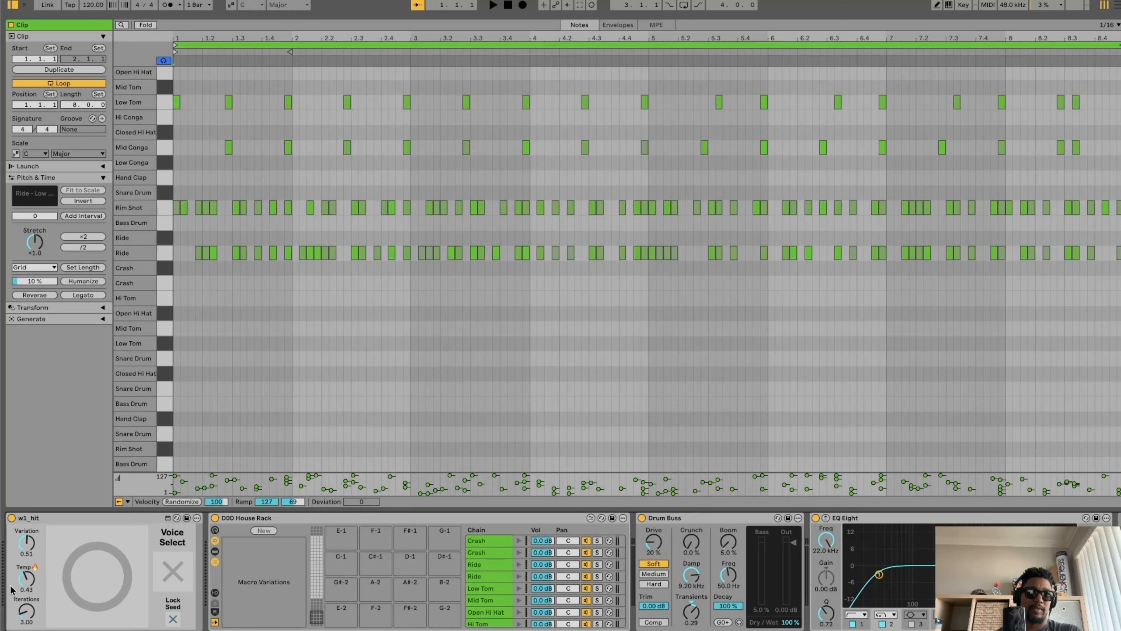
Lower Temp to 0.30 in w1_hit and regenerate the lower Ride pattern three times
click(26, 580)
drag(27, 581, 40, 581)
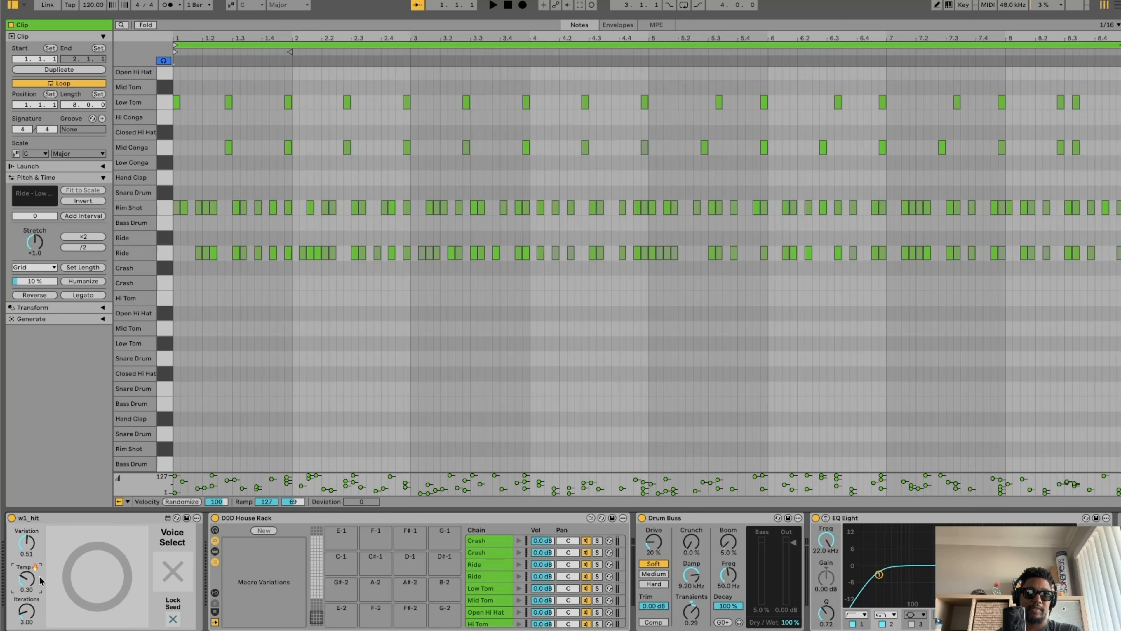
click(105, 564)
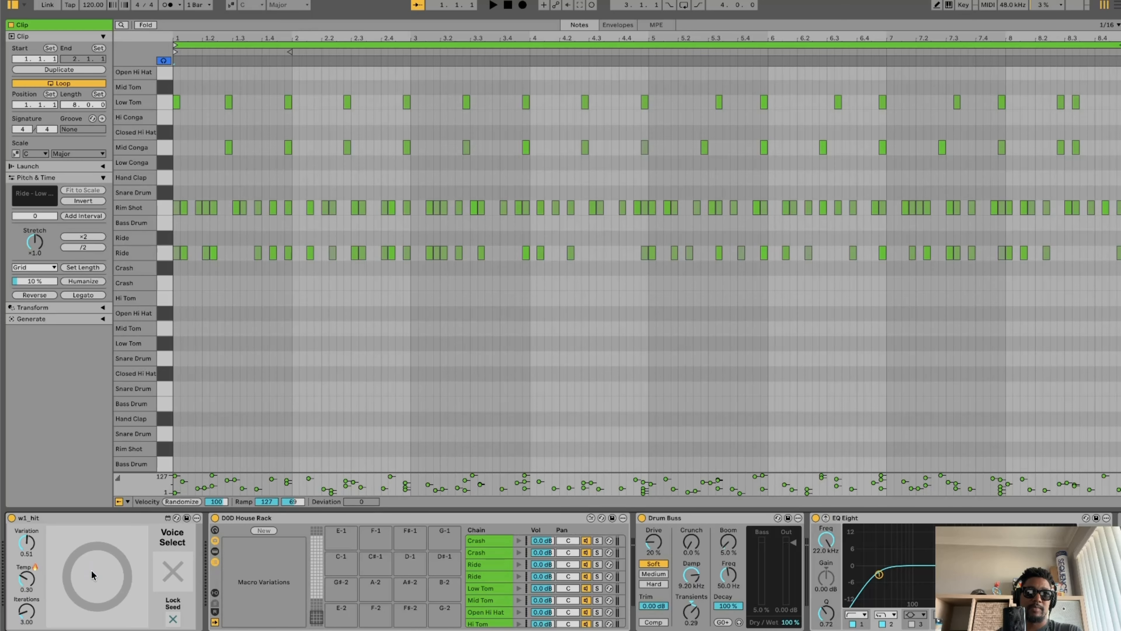
click(90, 570)
click(99, 573)
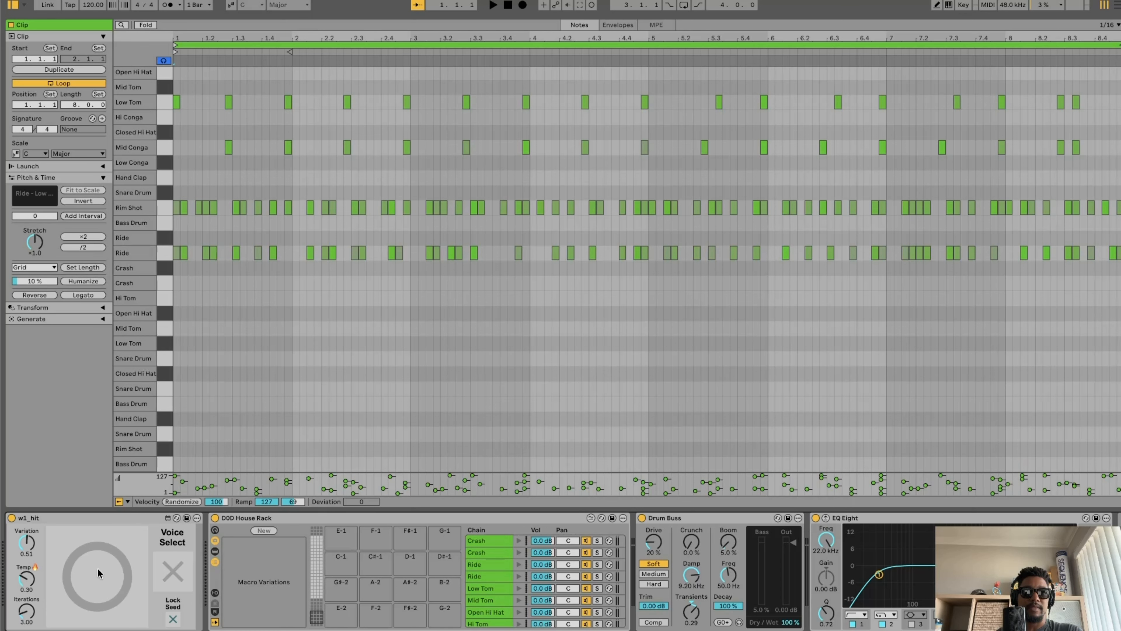
Reset Variation to 0, unlock the seed and choose the Open Hi Hat lane below Hi Tom as the voice
double_click(26, 541)
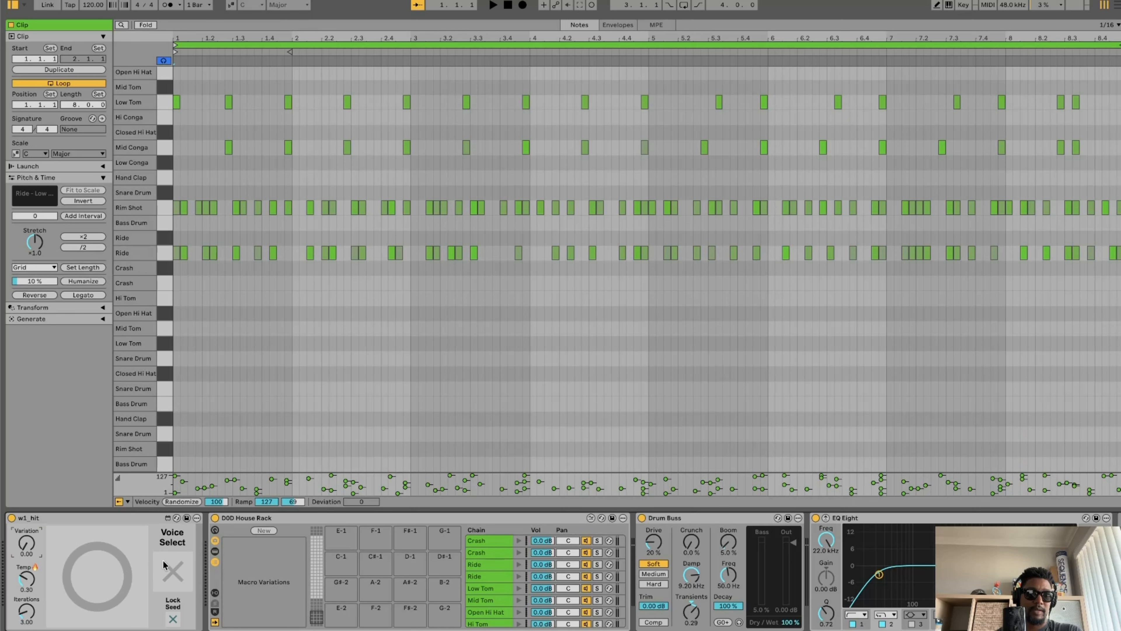
click(172, 619)
click(182, 587)
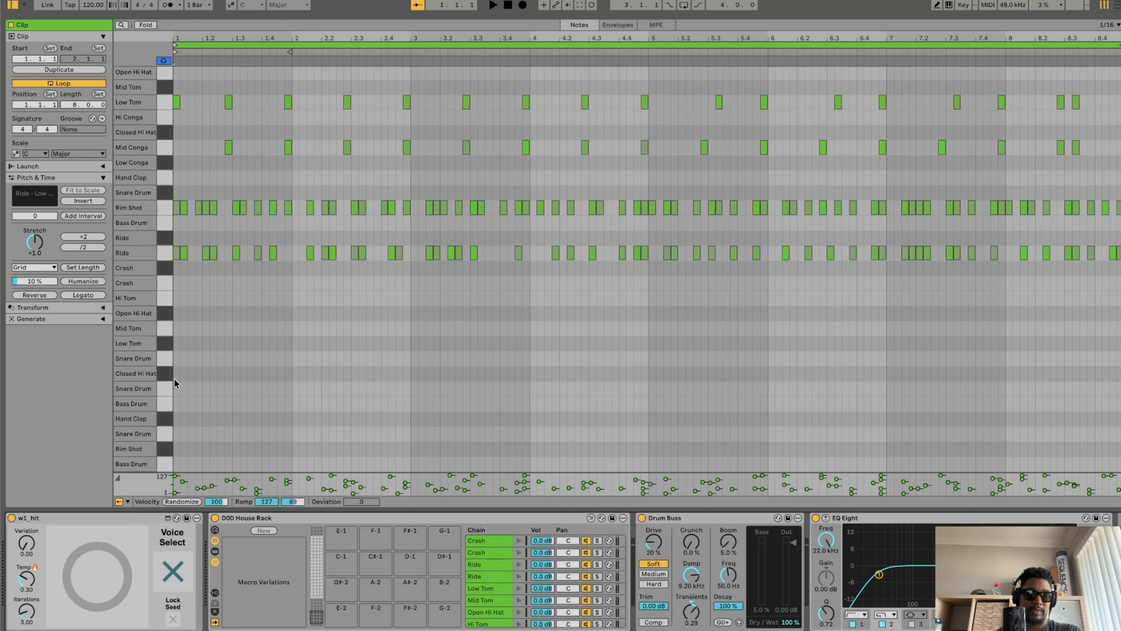
click(168, 316)
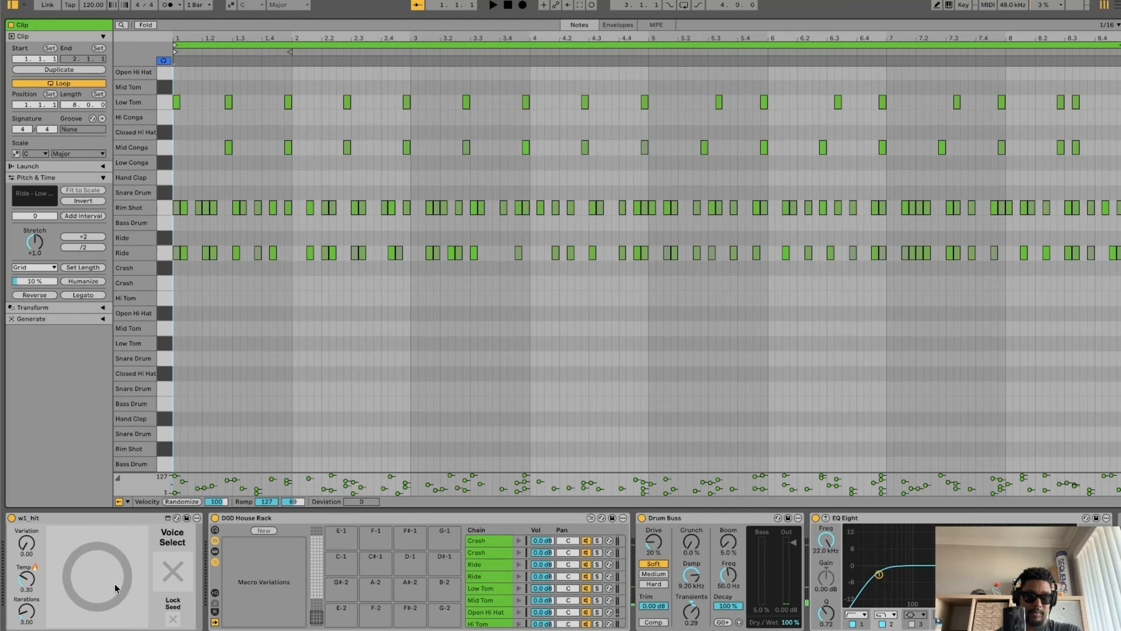
Generate an Open Hi Hat pattern and regenerate it three times with the seed unlocked
click(95, 577)
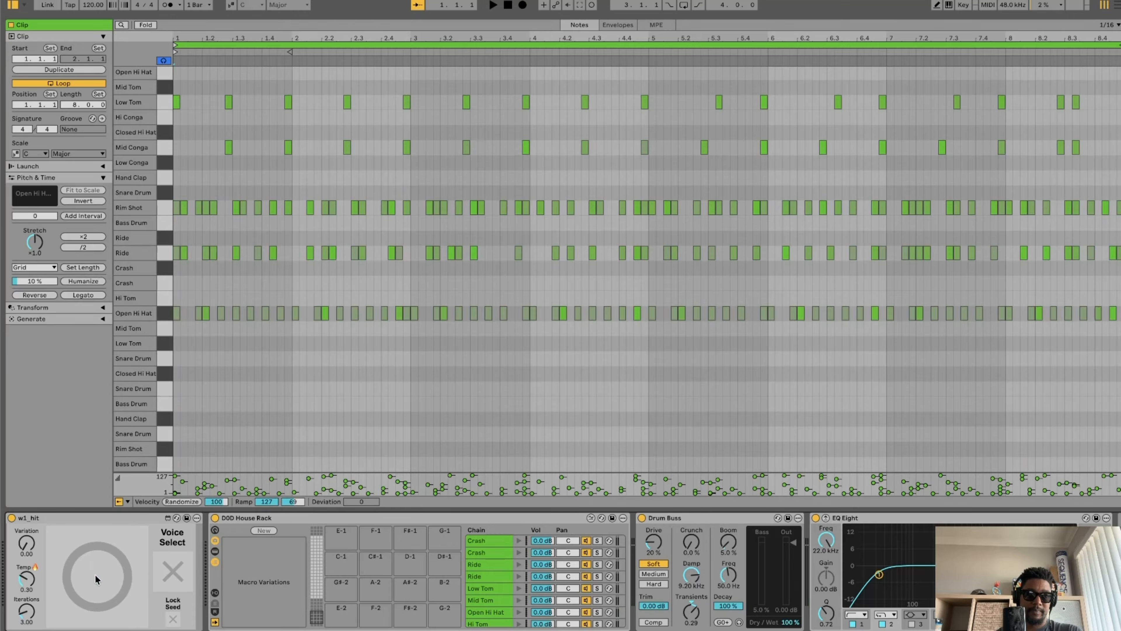
click(95, 575)
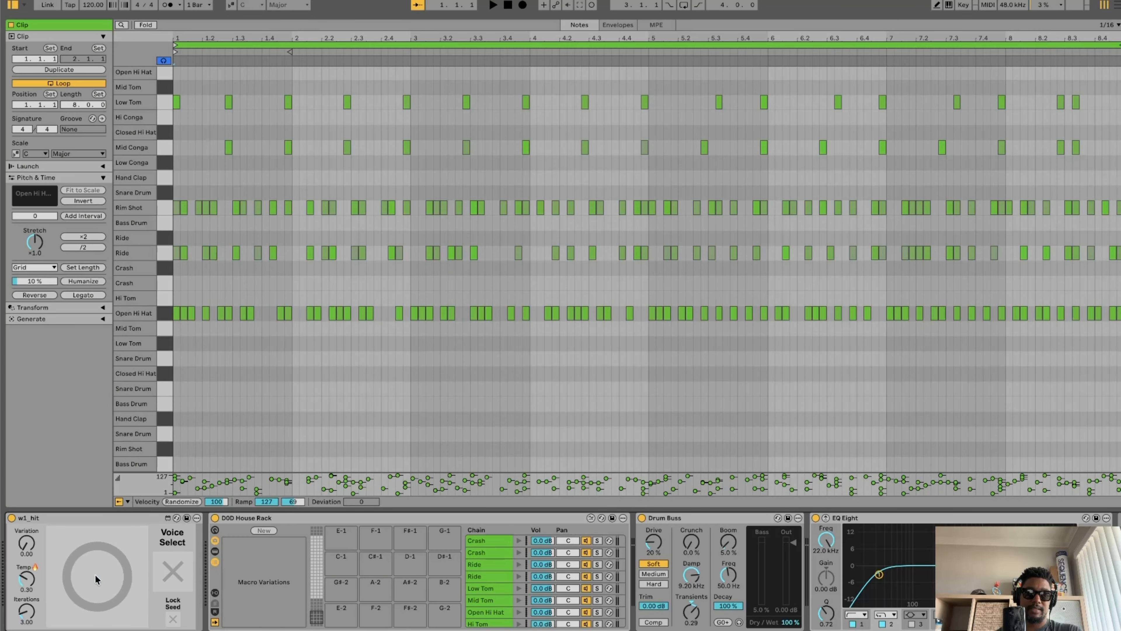
click(95, 575)
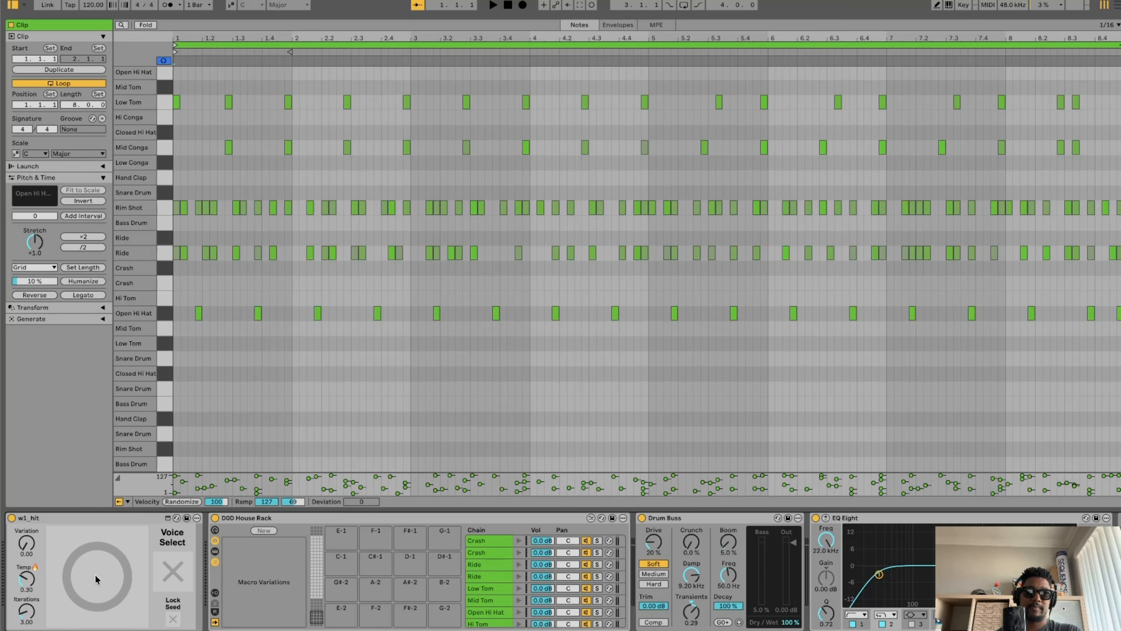
click(95, 577)
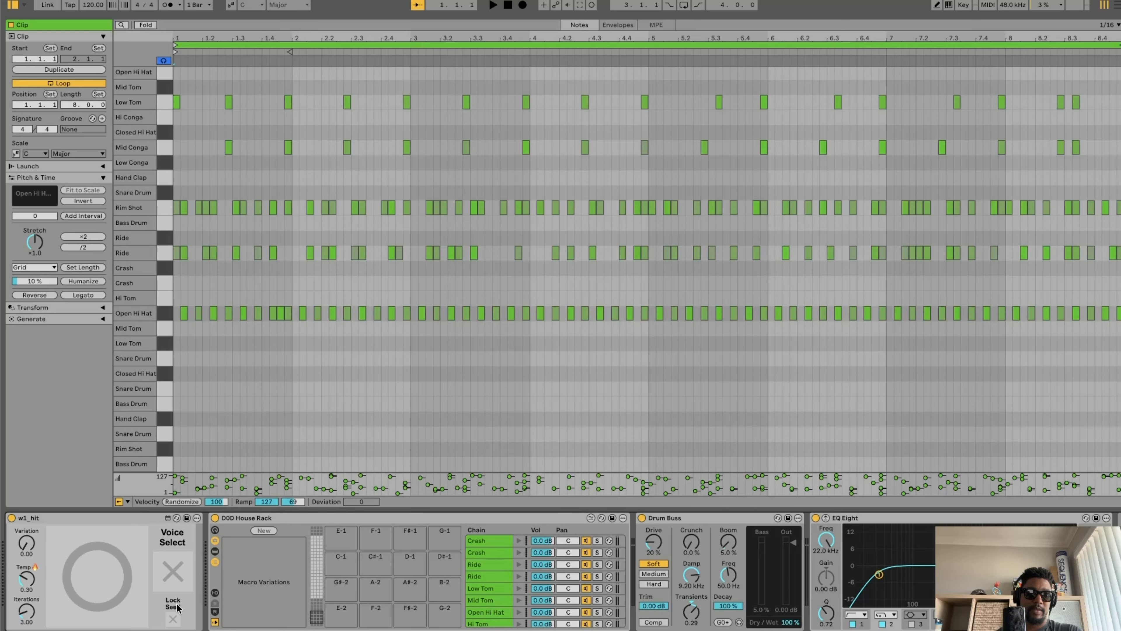
Lock the seed, choose the Snare Drum lane below Low Tom as the voice and set Variation to 0.58
click(174, 619)
click(168, 357)
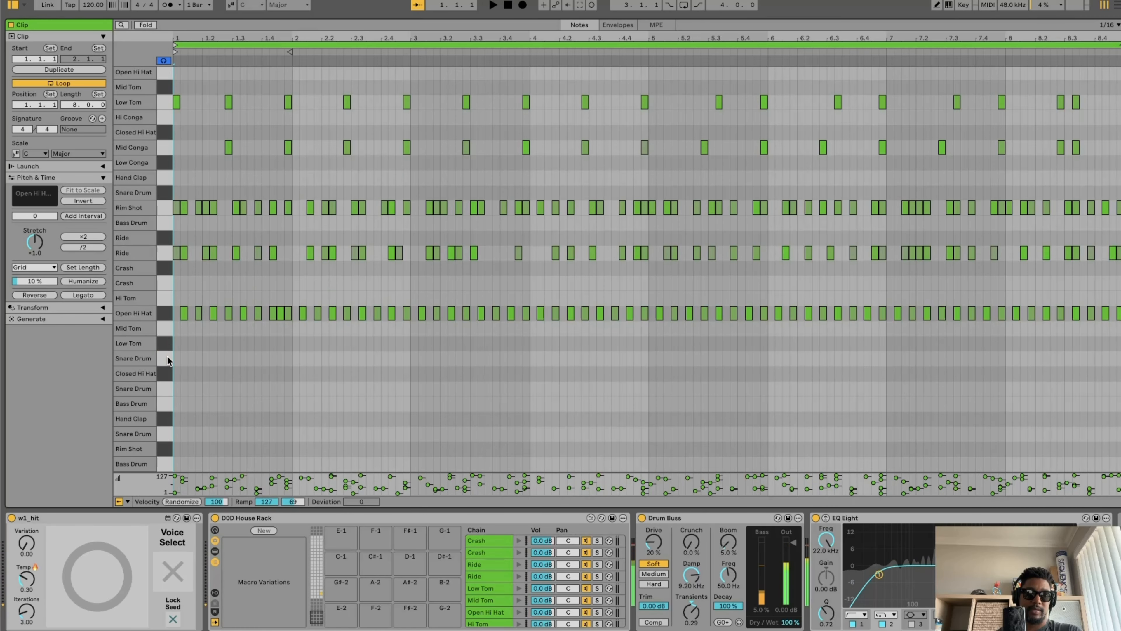
click(31, 545)
drag(31, 545, 31, 503)
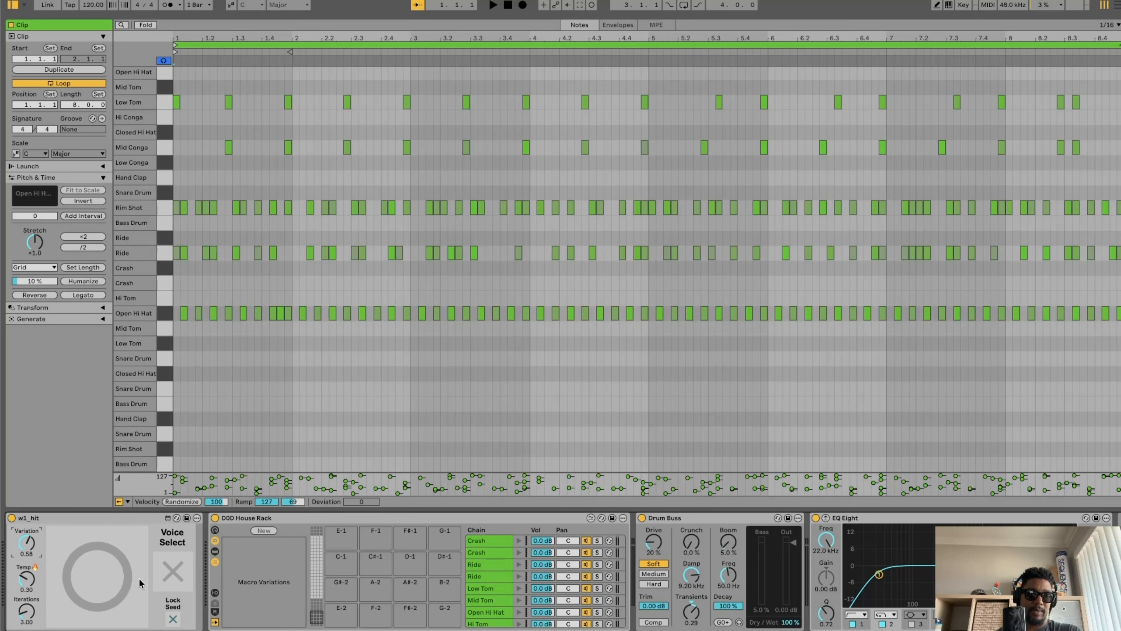
Generate a Snare Drum pattern from the locked seed and regenerate it repeatedly at 0.58 Variation
click(104, 576)
click(104, 576)
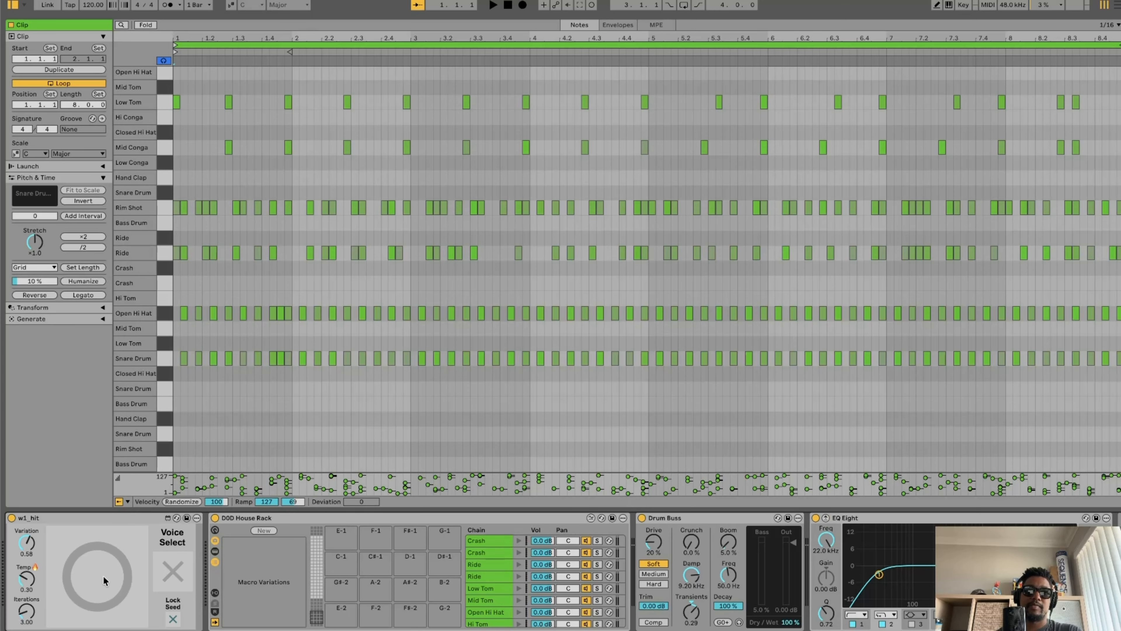
click(103, 575)
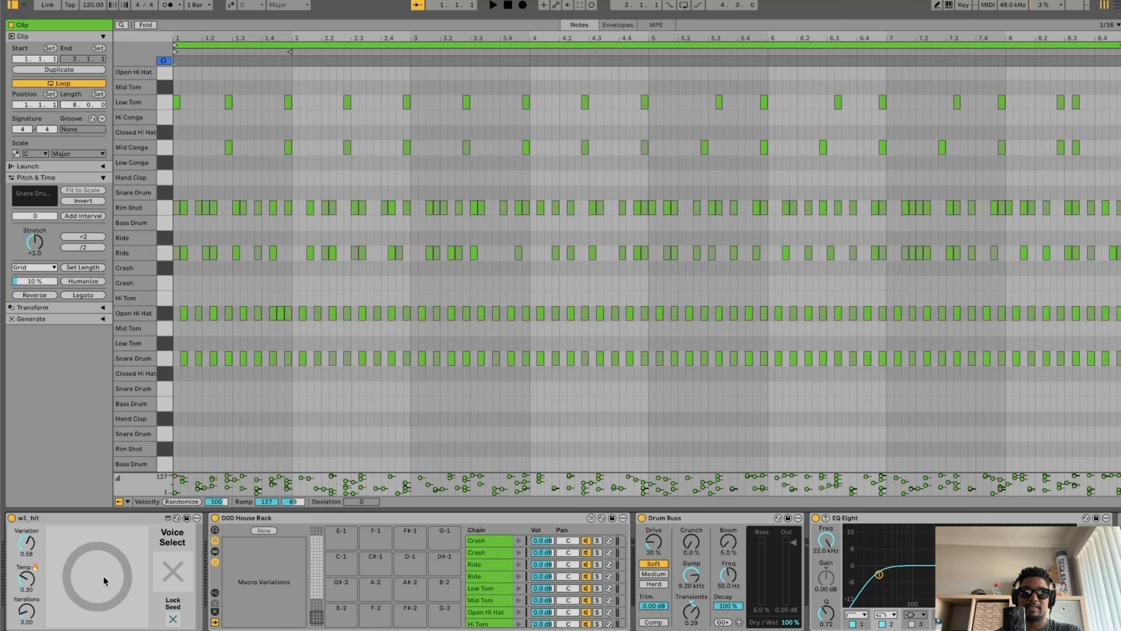
click(104, 576)
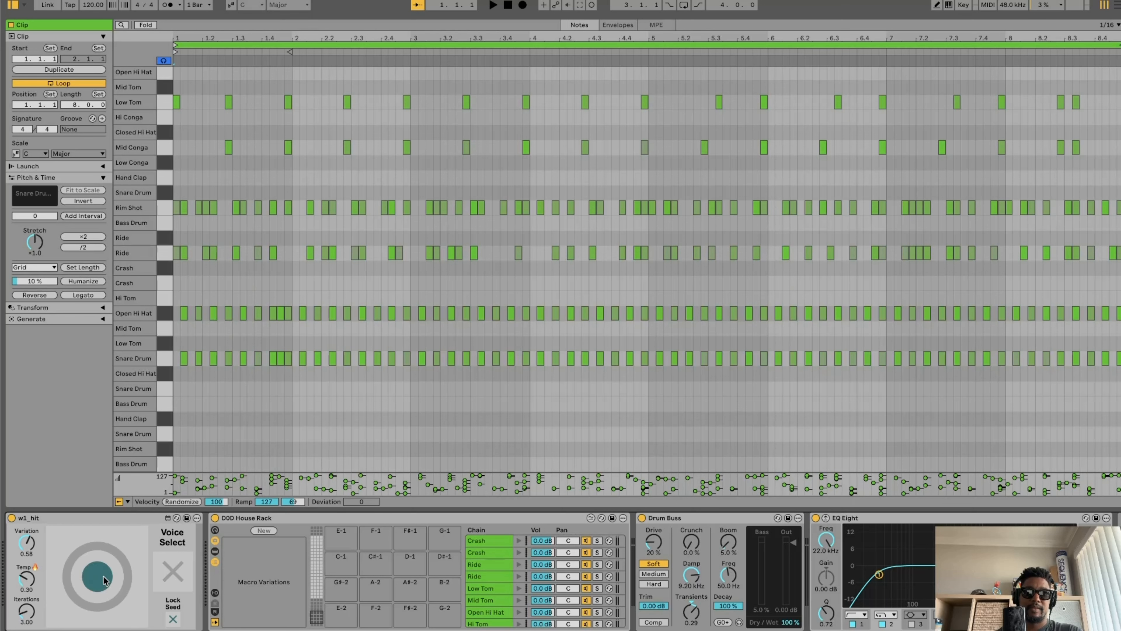
click(104, 576)
click(104, 576)
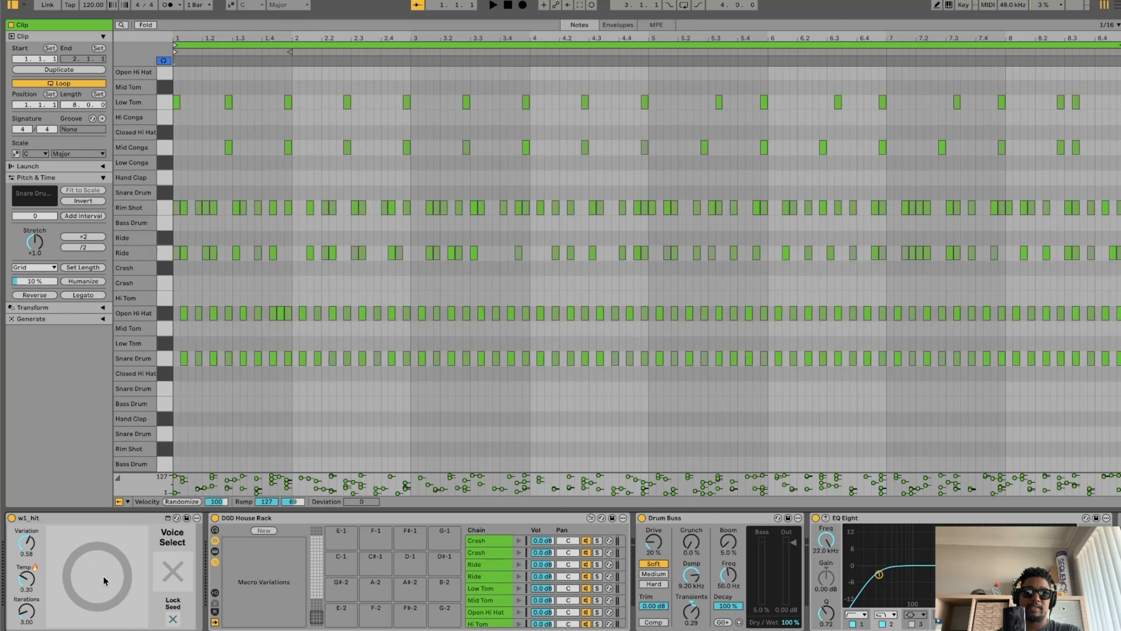
click(104, 575)
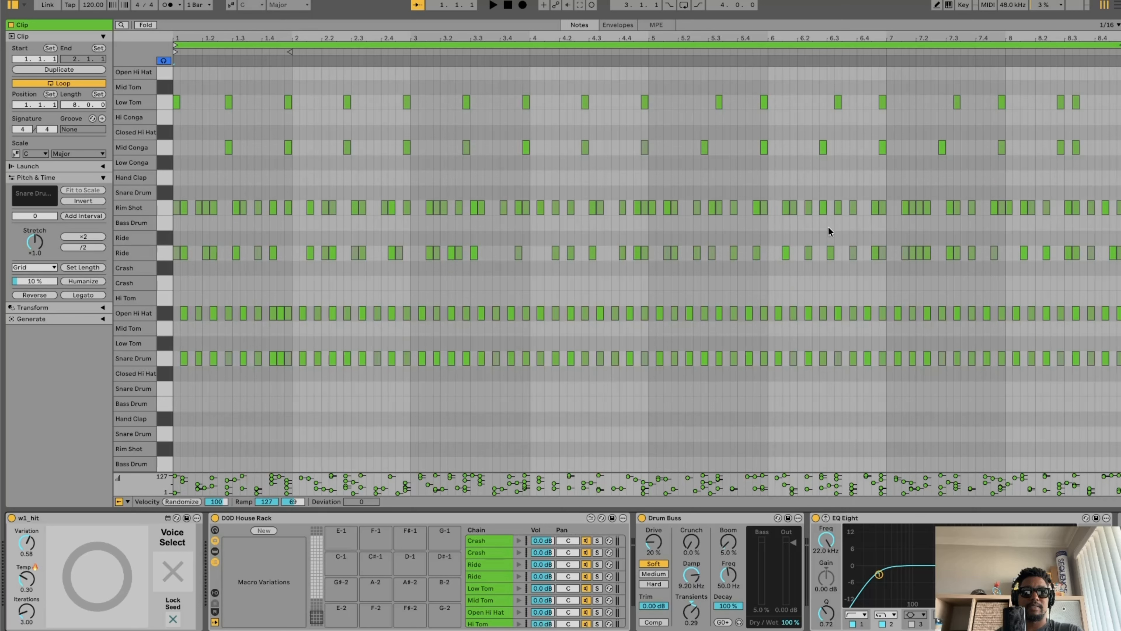
Delete all the notes in the clip
click(530, 178)
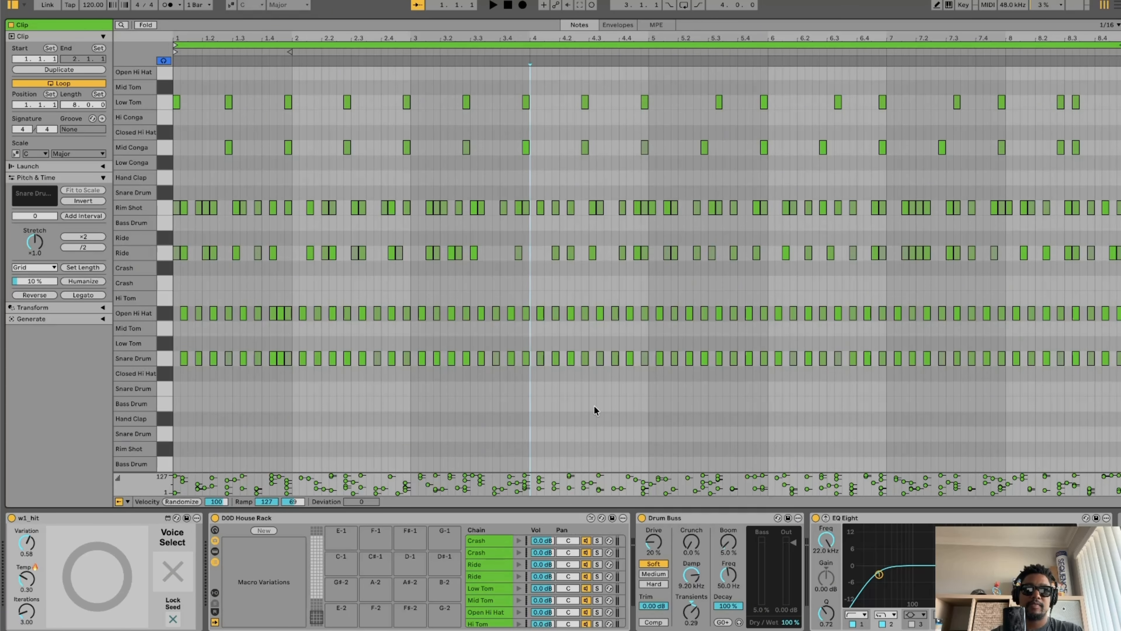
key(ctrl+a)
key(Delete)
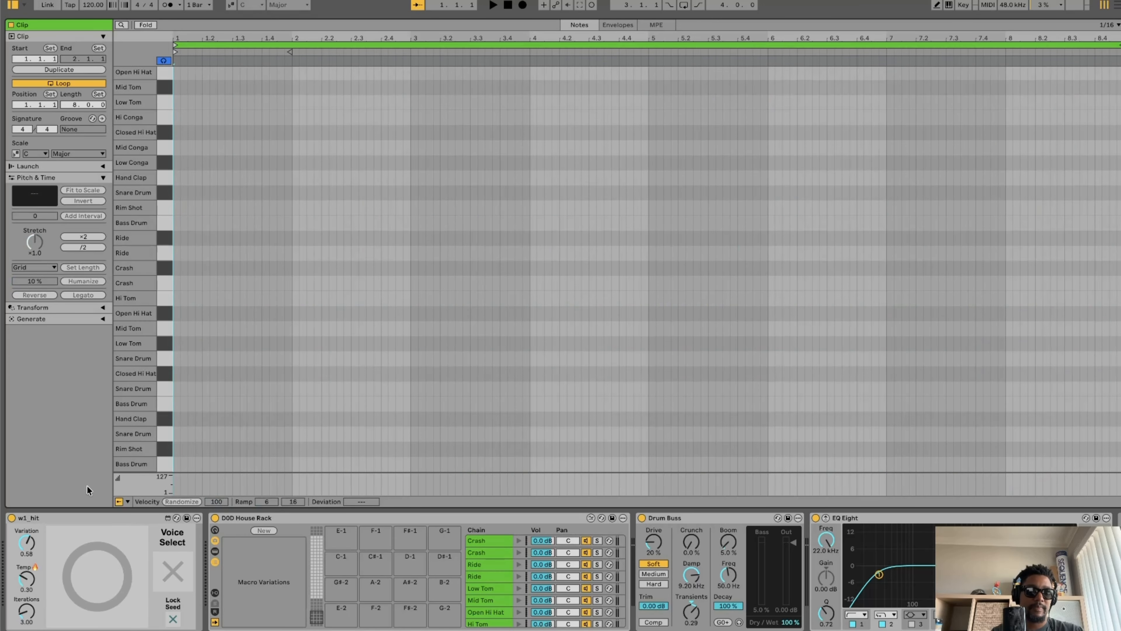
Reset w1_hit to Variation 0, Temp 0 and Iterations 1
double_click(29, 542)
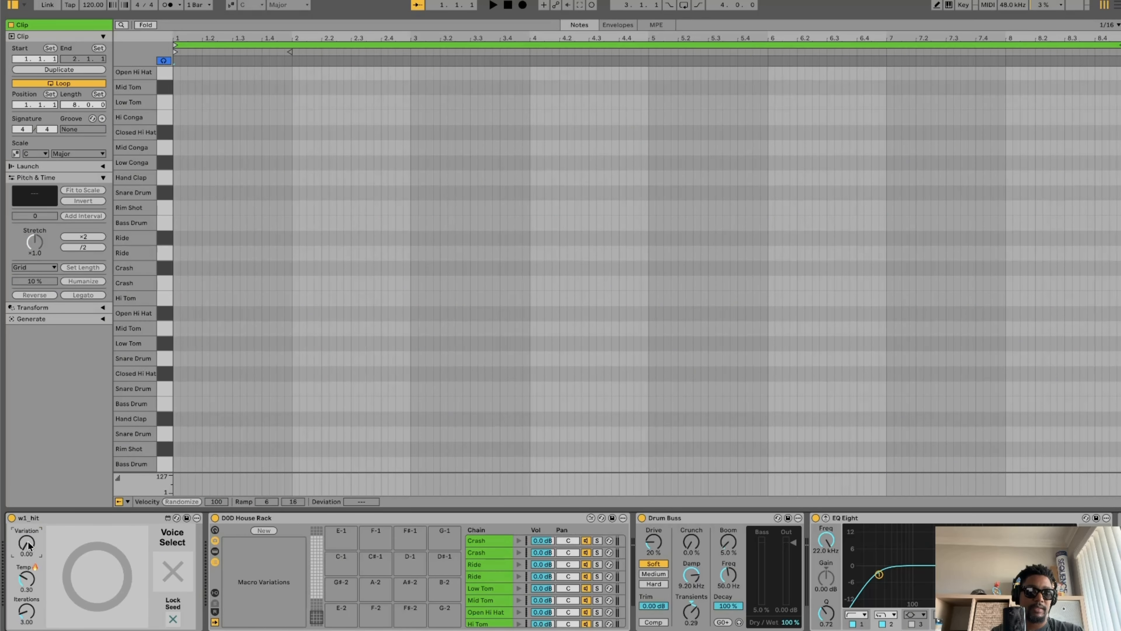
double_click(28, 577)
double_click(26, 611)
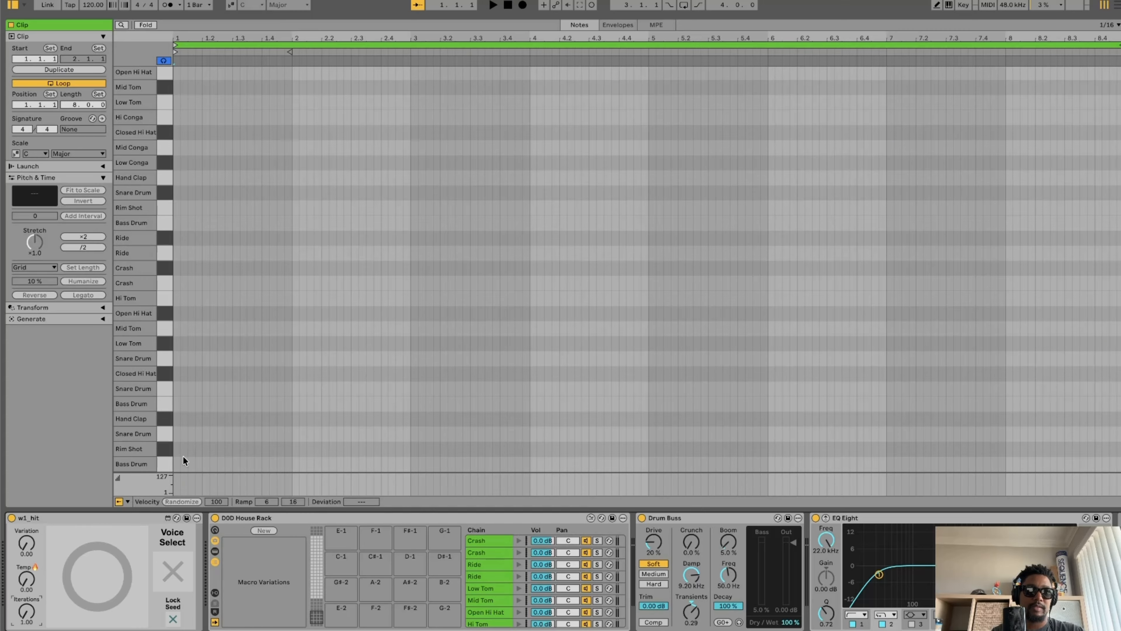
Add notes in the lowest Bass Drum lane on all four beats of bar 1
double_click(176, 463)
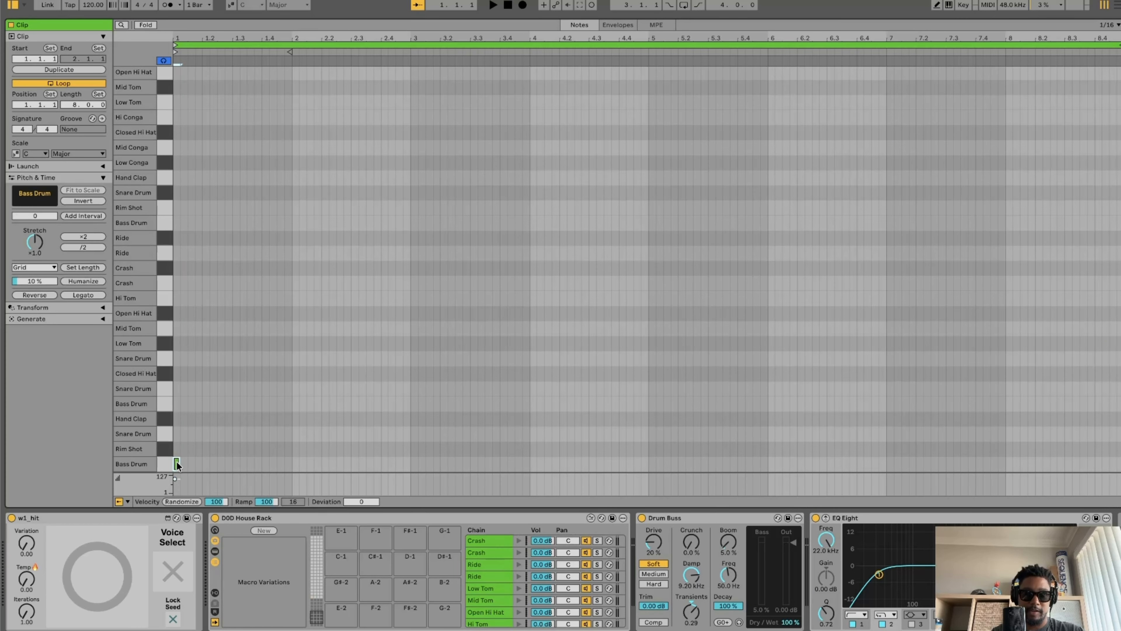
double_click(206, 464)
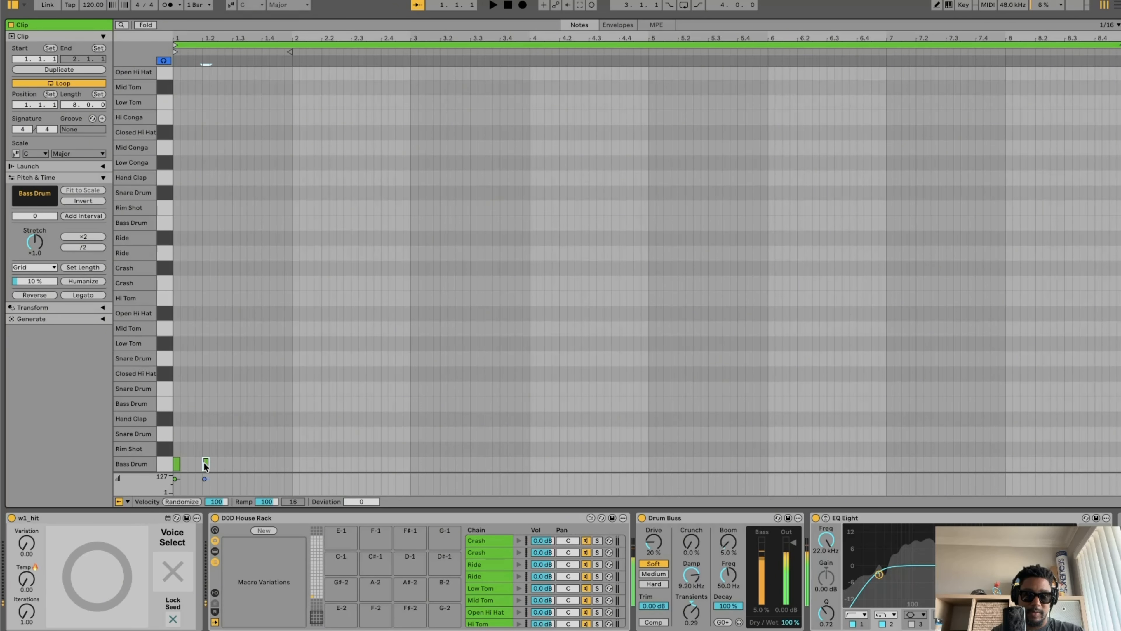
double_click(234, 462)
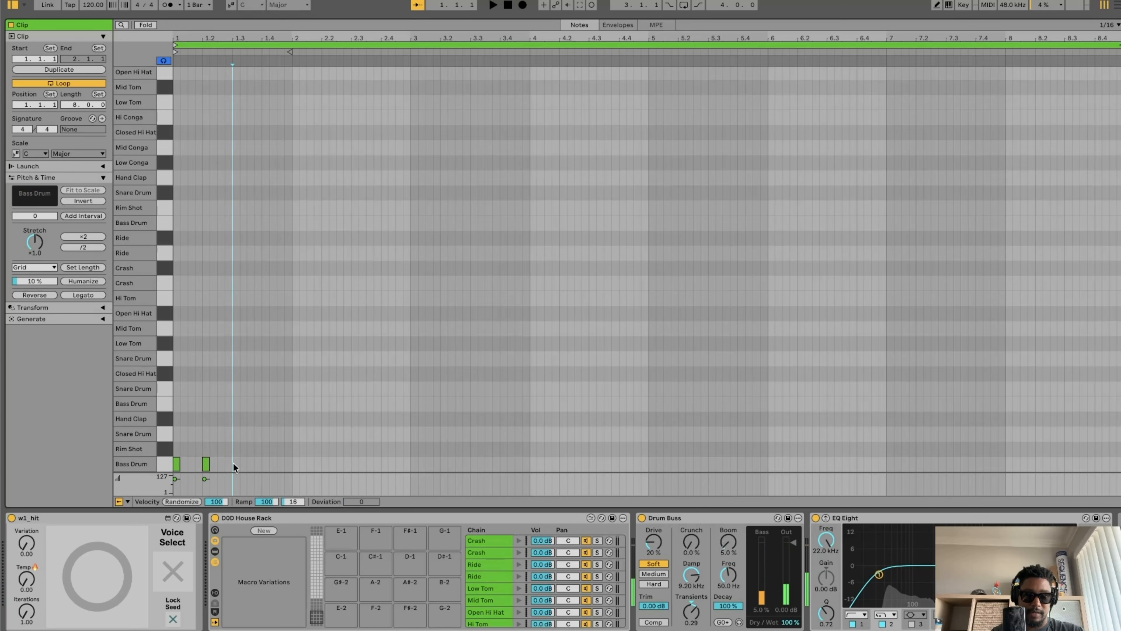
double_click(265, 463)
Duplicate the first bar's four Bass Drum notes through bar 8 and play the clip briefly
drag(293, 462, 95, 464)
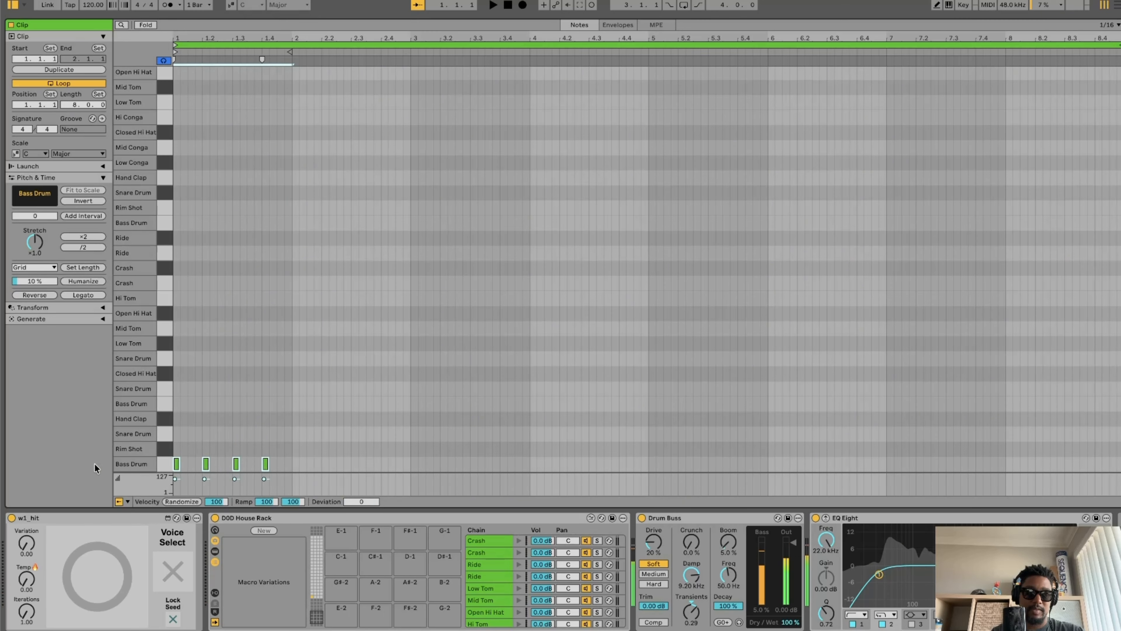
key(ctrl+d)
key(ctrl+d)
key(ctrl+d)
key(ctrl+d)
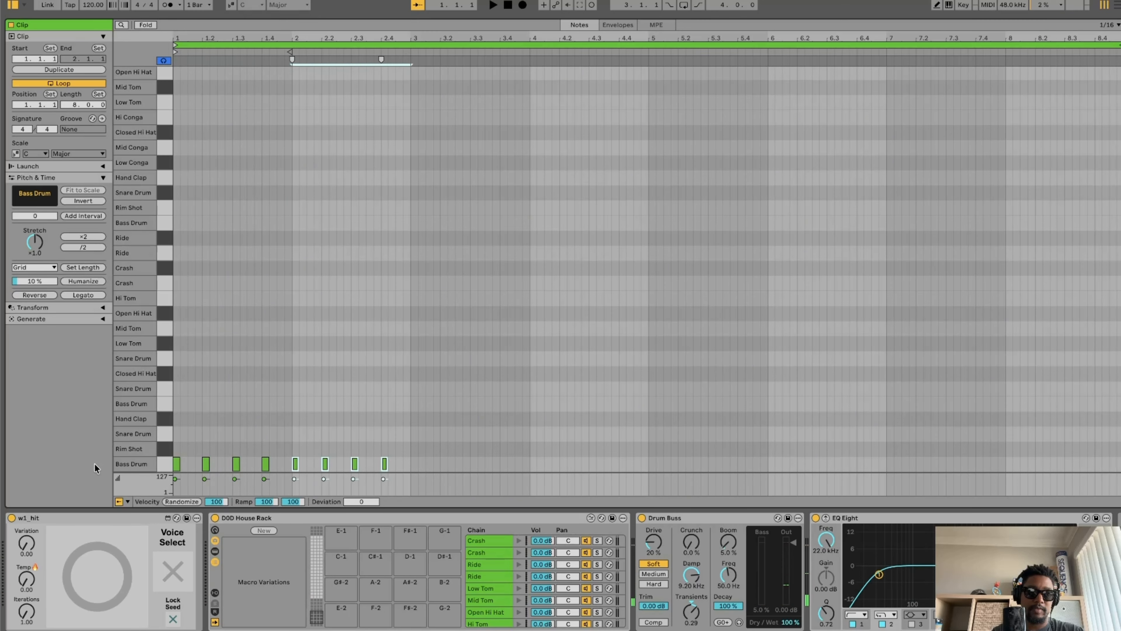
key(ctrl+d)
key(ctrl+d)
key(ctrl+d)
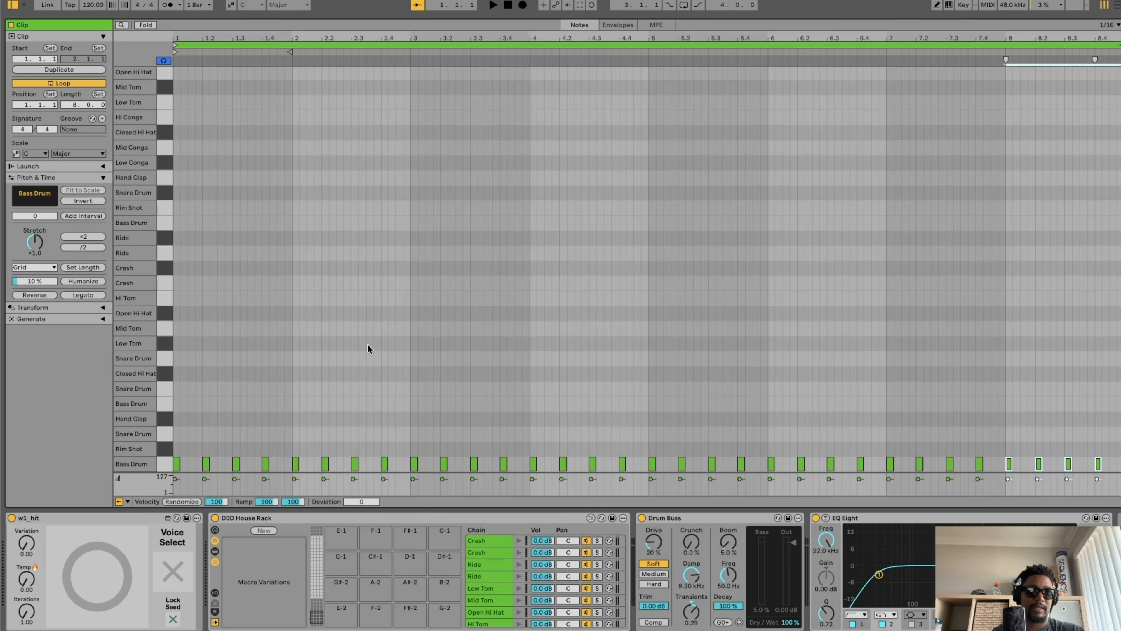
key(space)
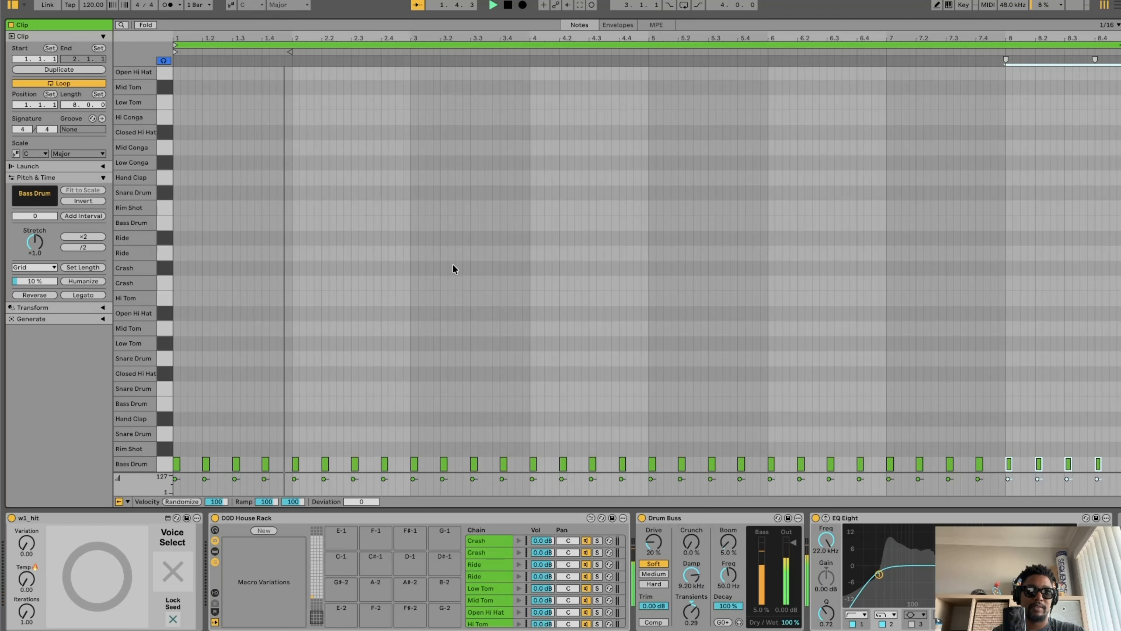
key(space)
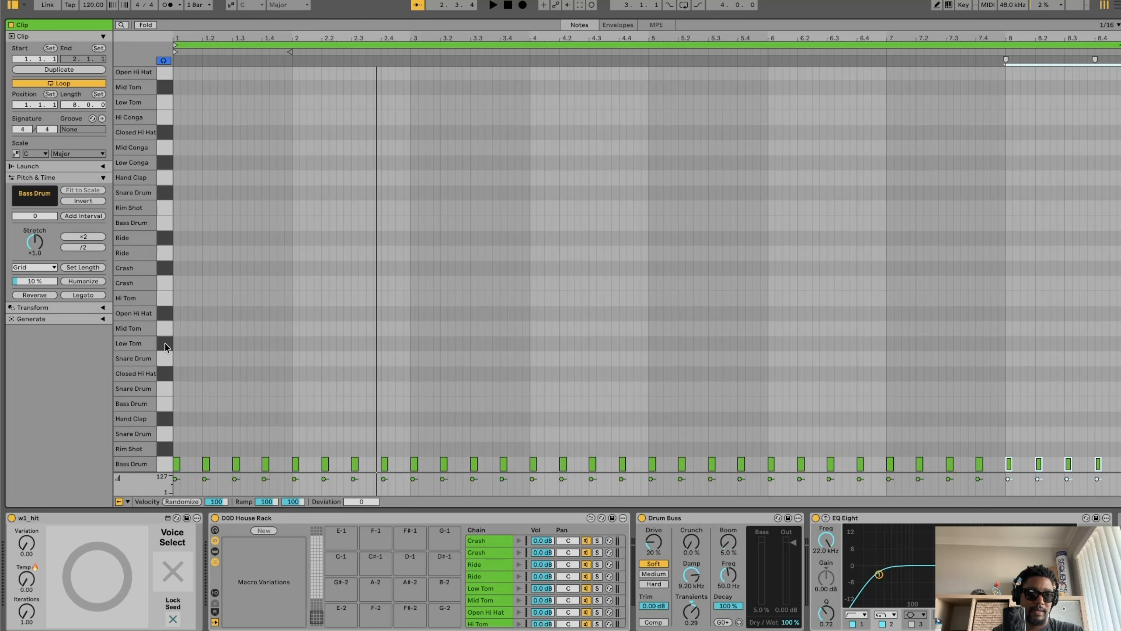
Choose the Open Hi Hat lane below Hi Tom as the w1_hit voice and unlock the seed
click(166, 308)
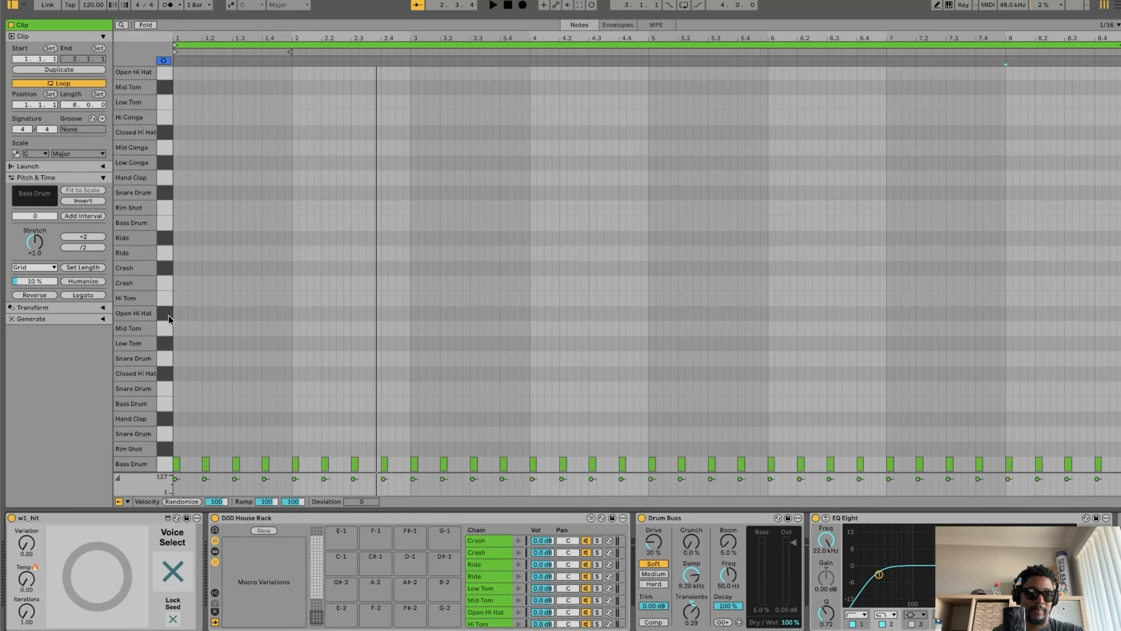
click(169, 314)
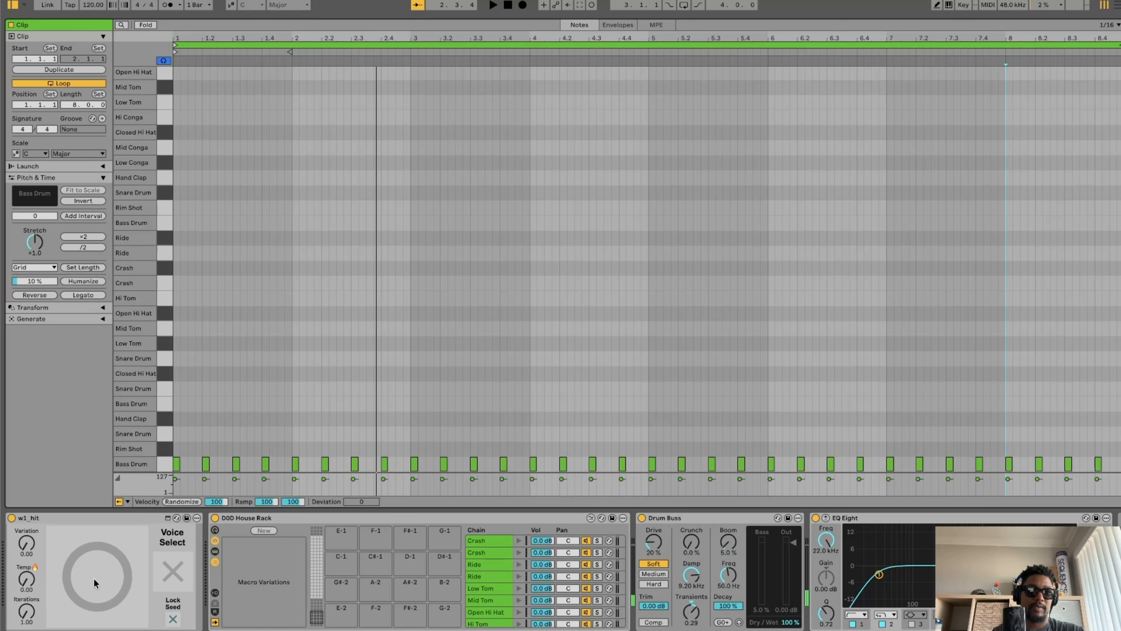
click(173, 618)
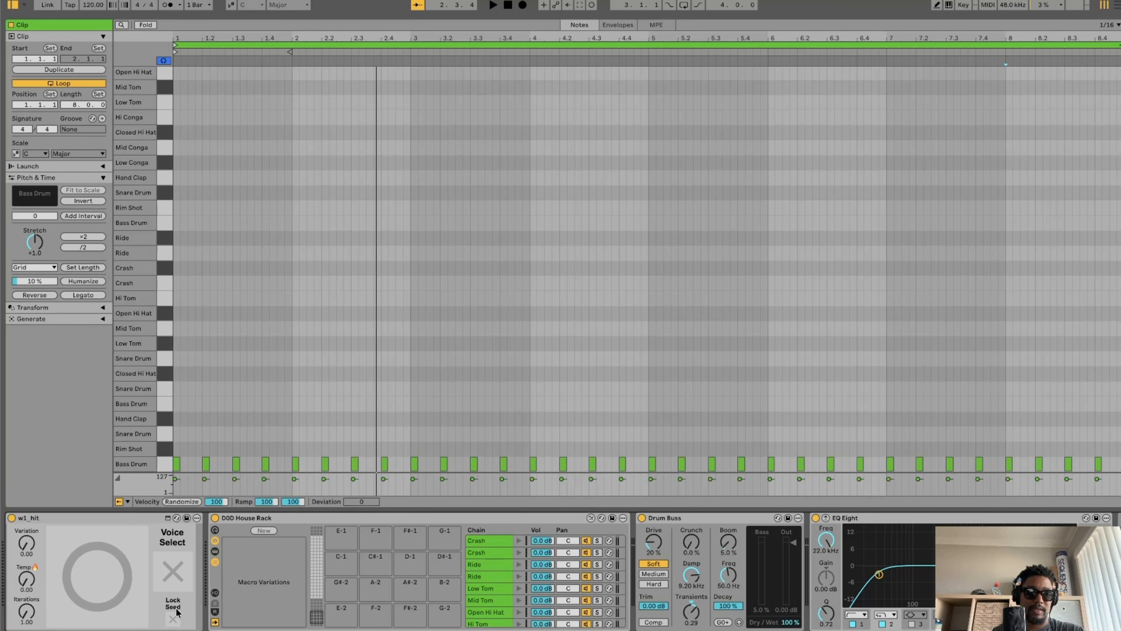
Generate an Open Hi Hat pattern over the Bass Drum, start playback and regenerate the pattern while it plays
click(100, 573)
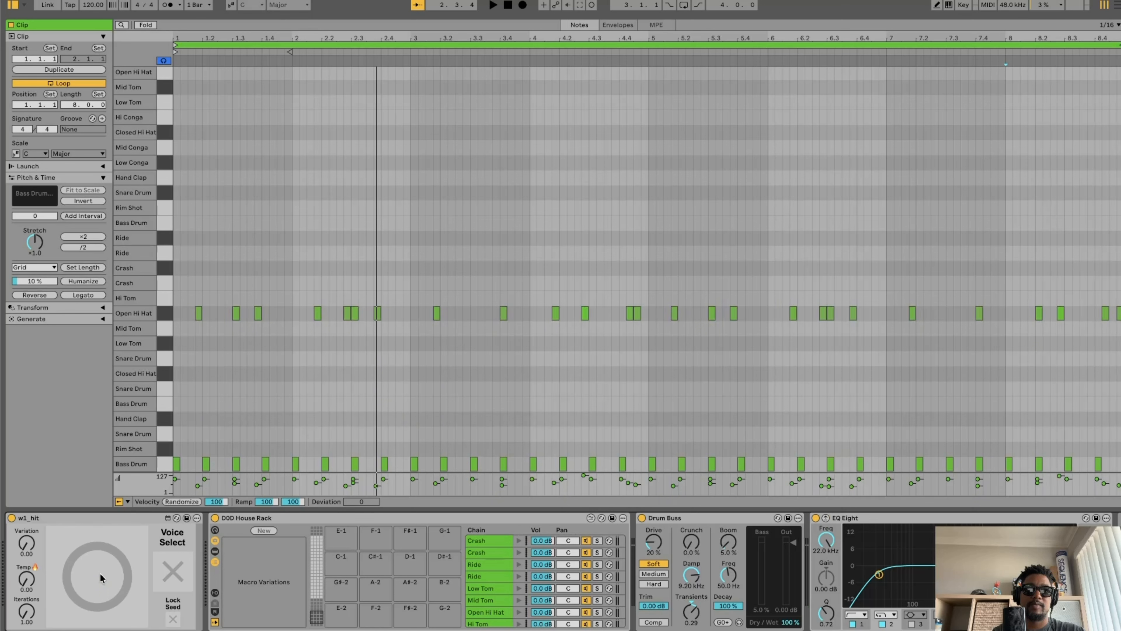
key(space)
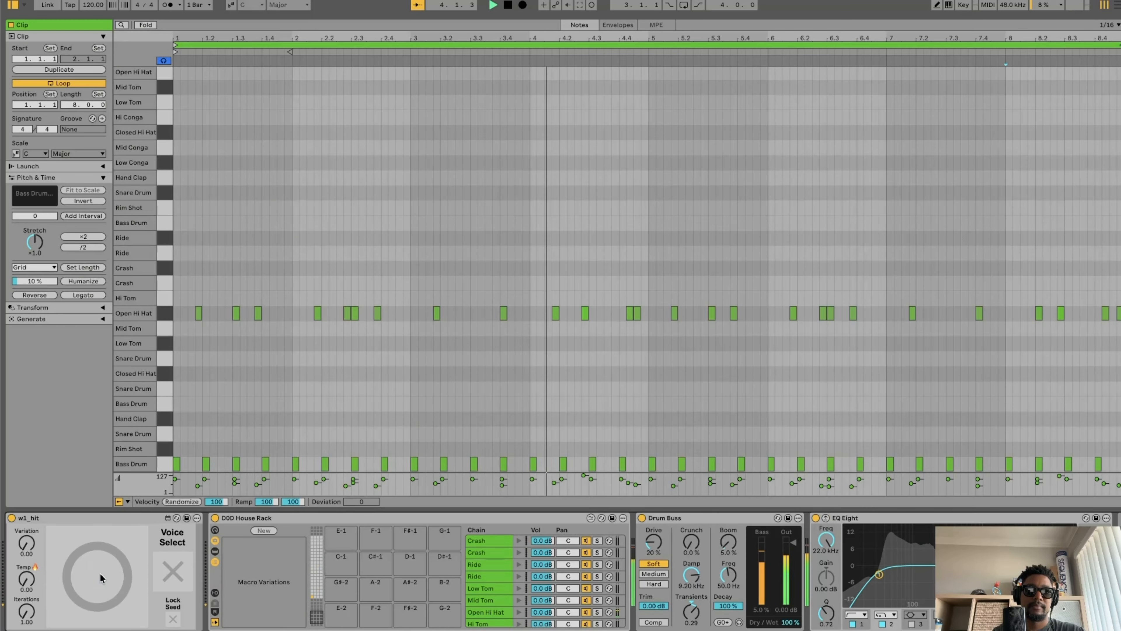
click(100, 573)
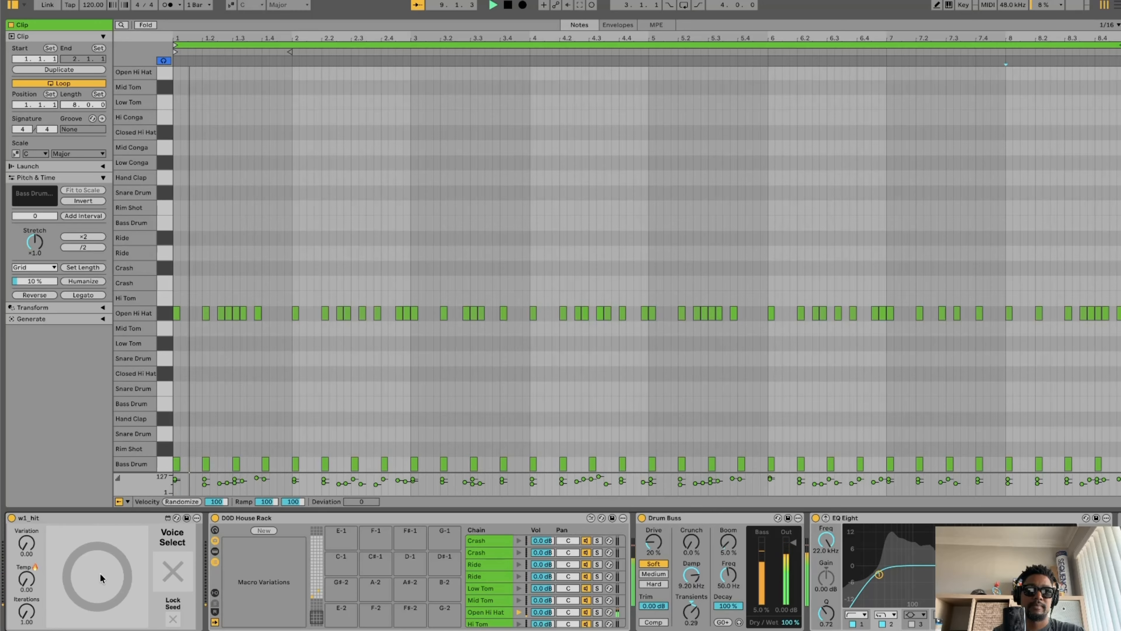
Stop playback, lock the w1_hit seed and set Variation to 0.56 and Temp to 0.20
key(space)
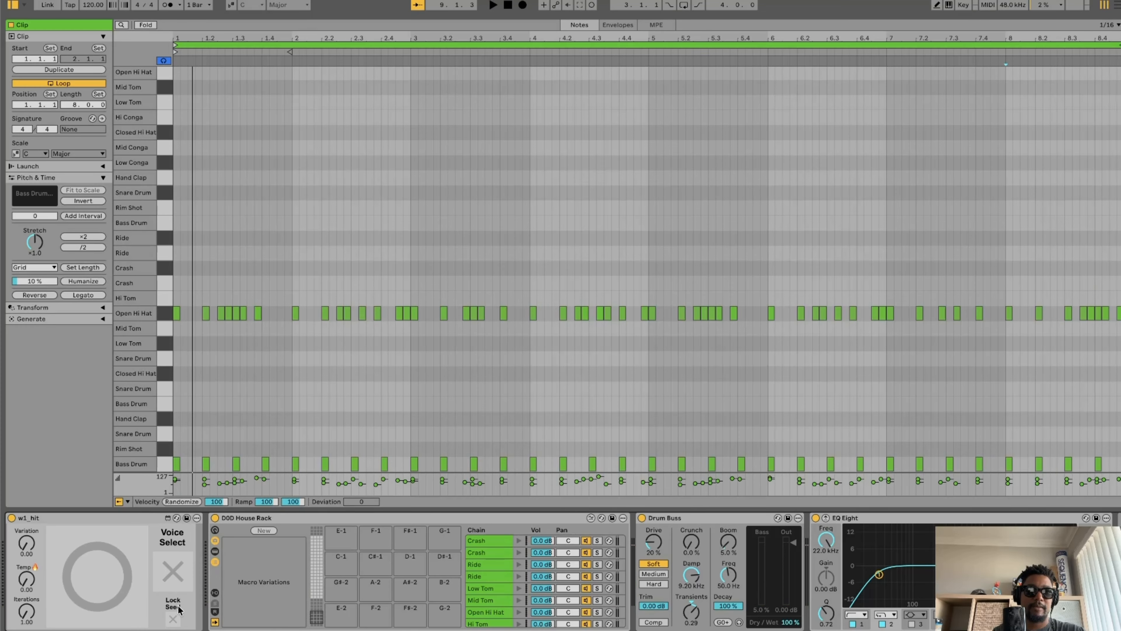
click(174, 620)
drag(28, 545, 27, 525)
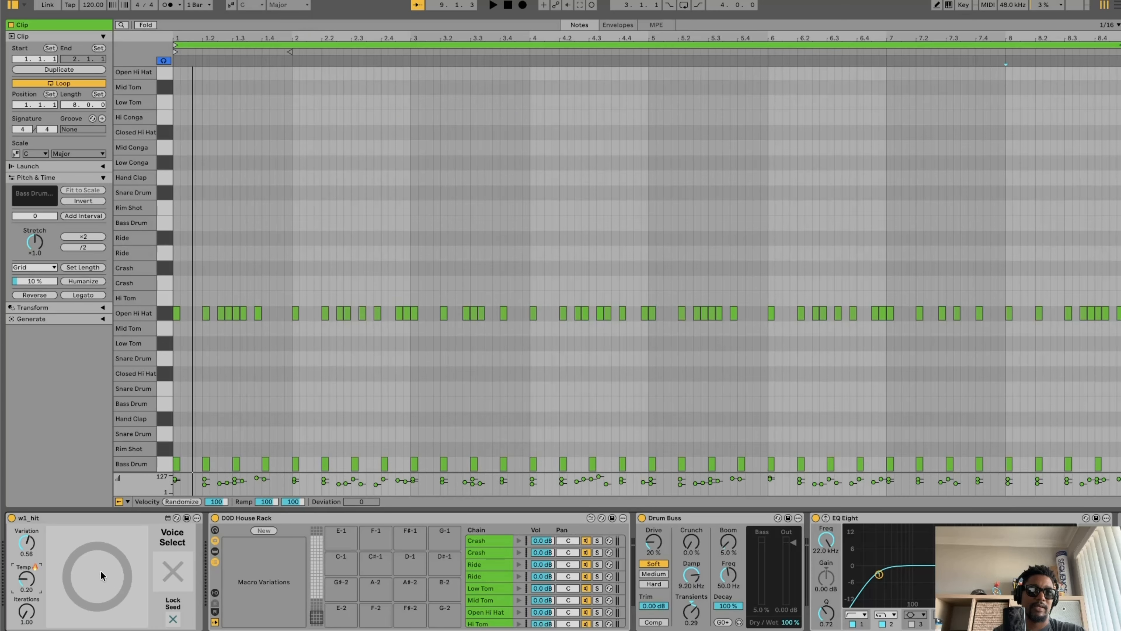
Start playback and generate successive Open Hi Hat variations from the locked seed
key(space)
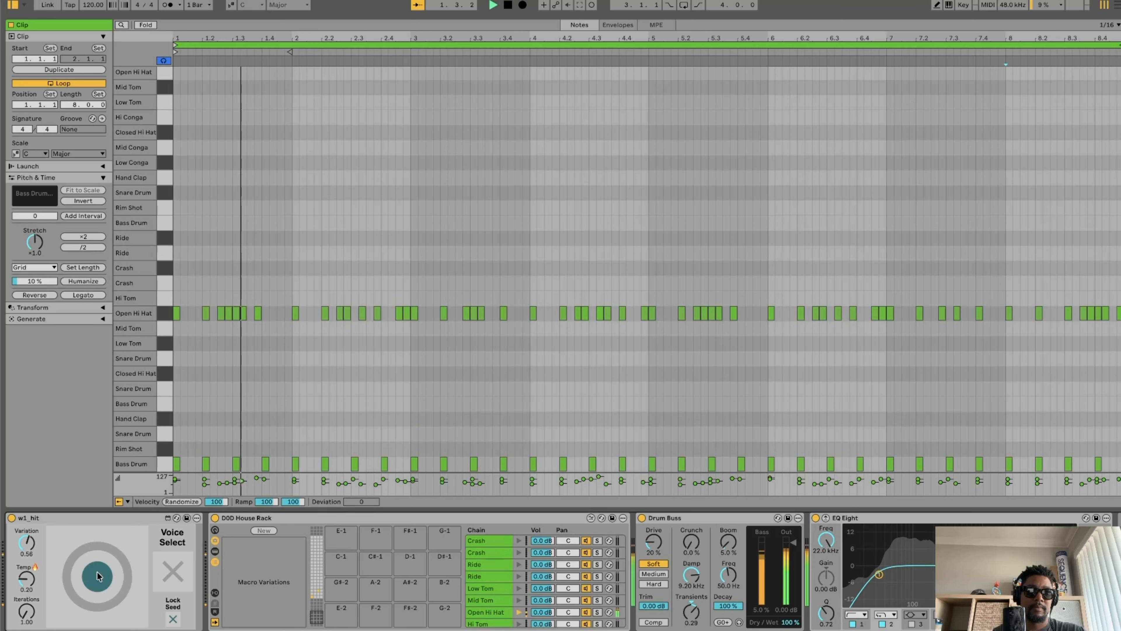
click(98, 572)
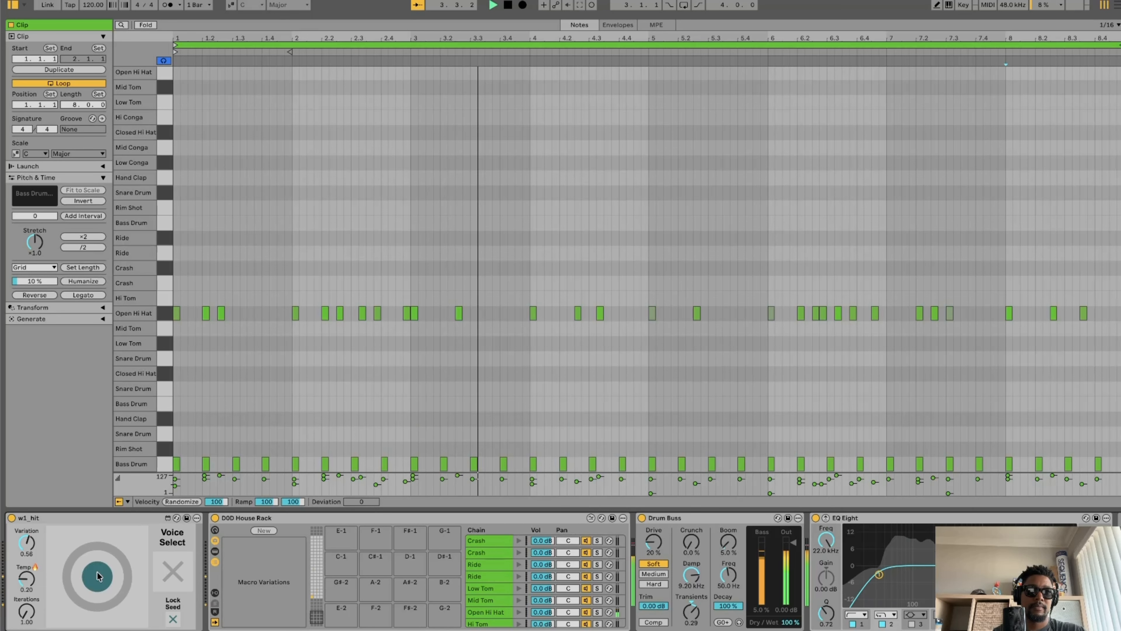
click(98, 572)
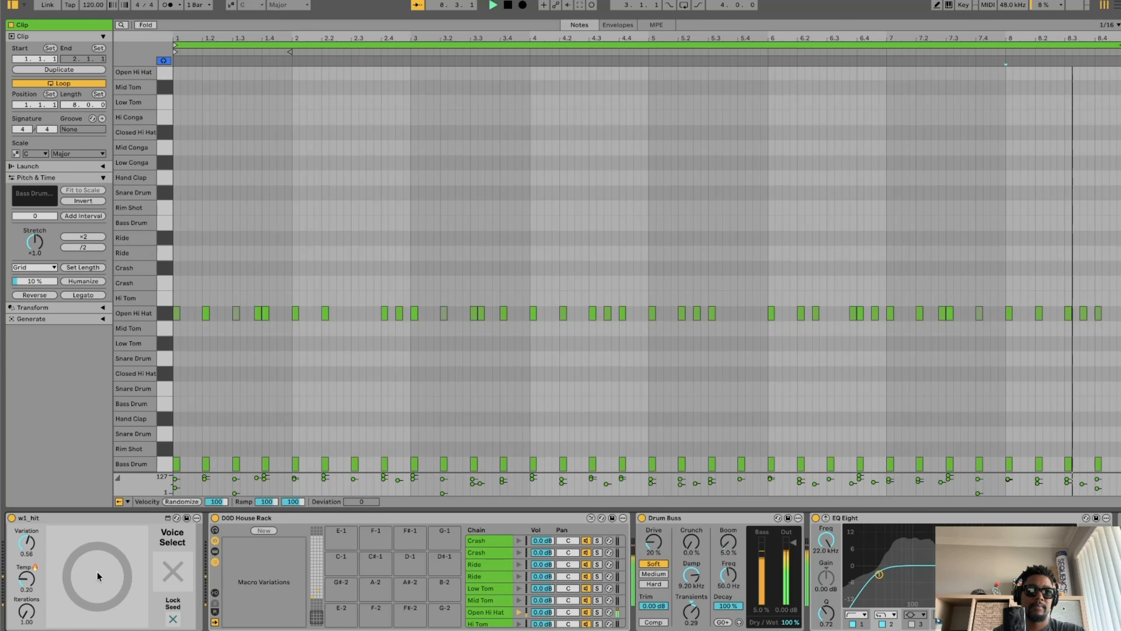
click(98, 571)
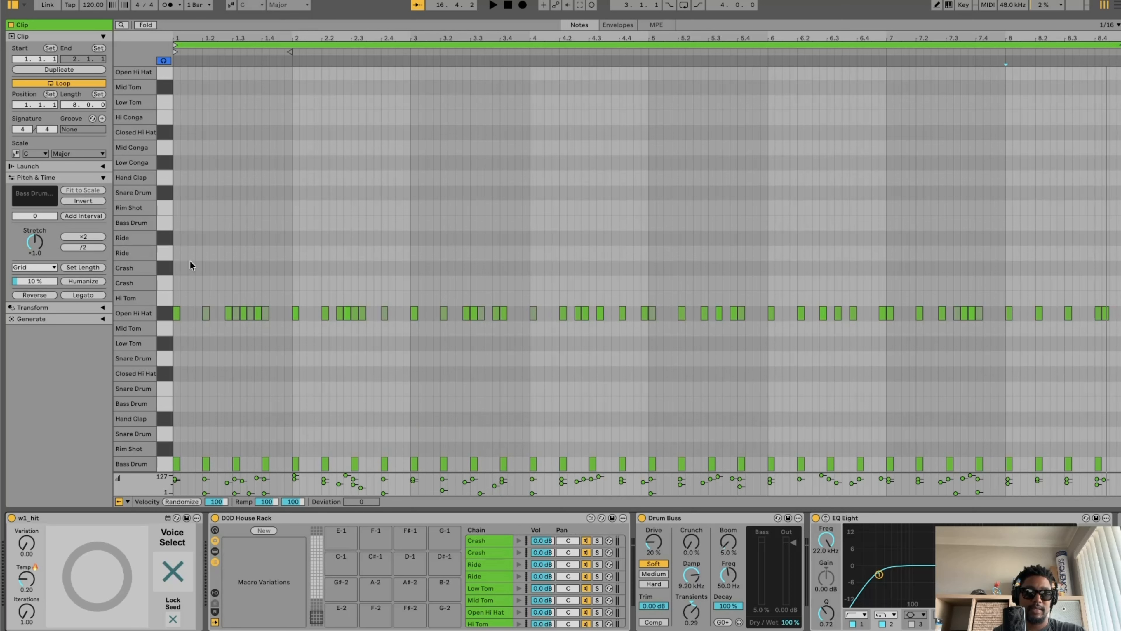
Audition the upper Rim Shot and Snare Drum lanes, unlock the seed and choose that Snare Drum as the w1_hit voice
click(165, 206)
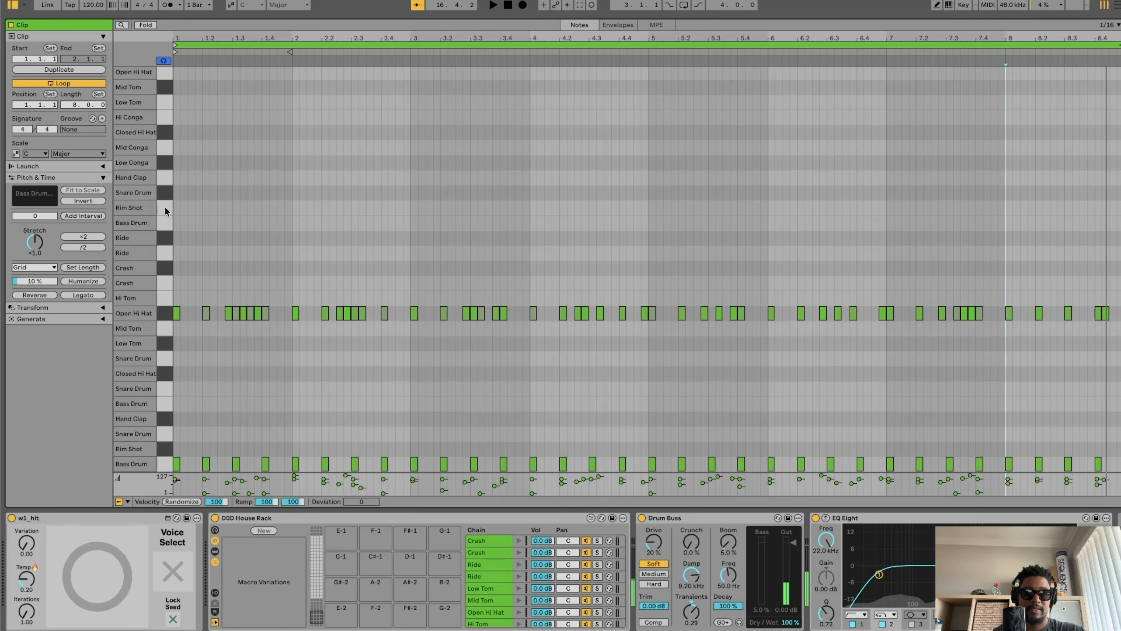
click(164, 191)
click(164, 191)
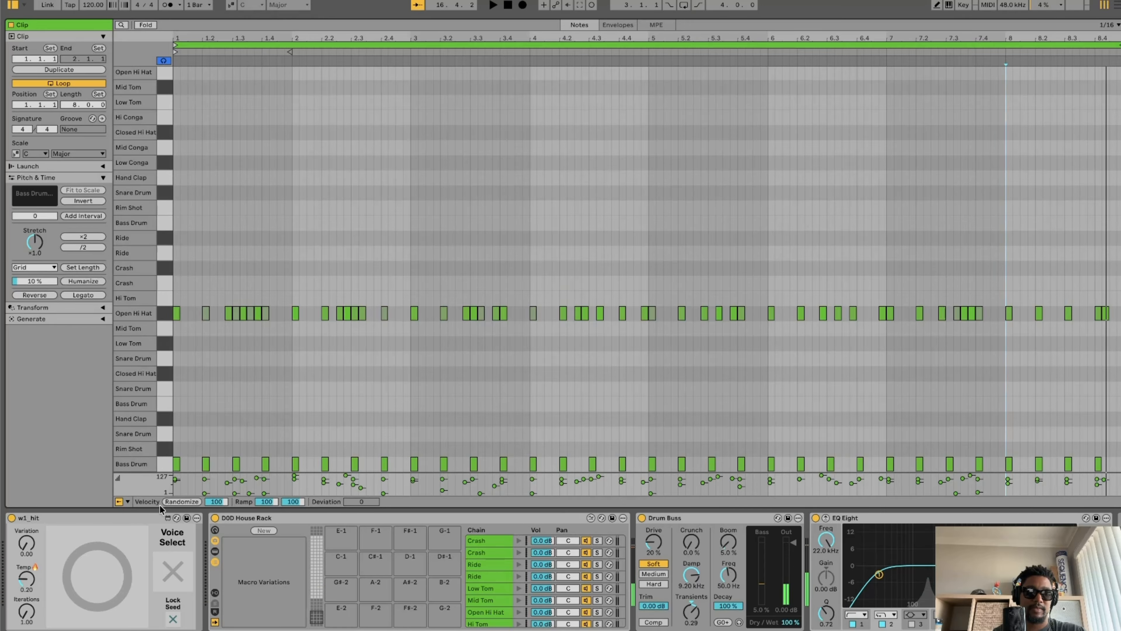
click(172, 621)
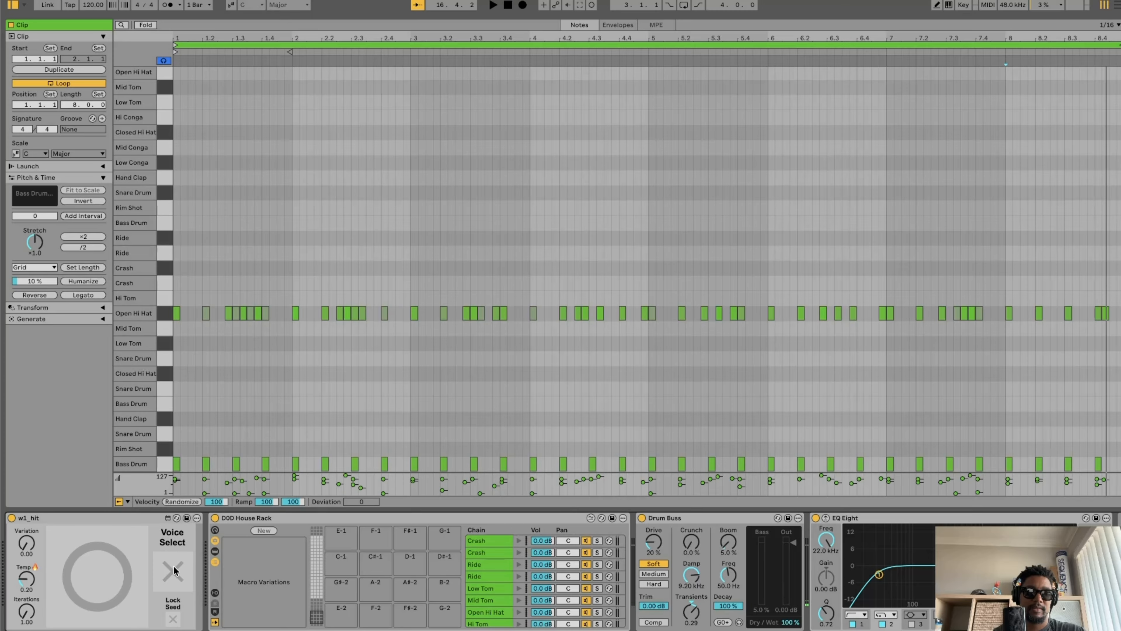
click(164, 212)
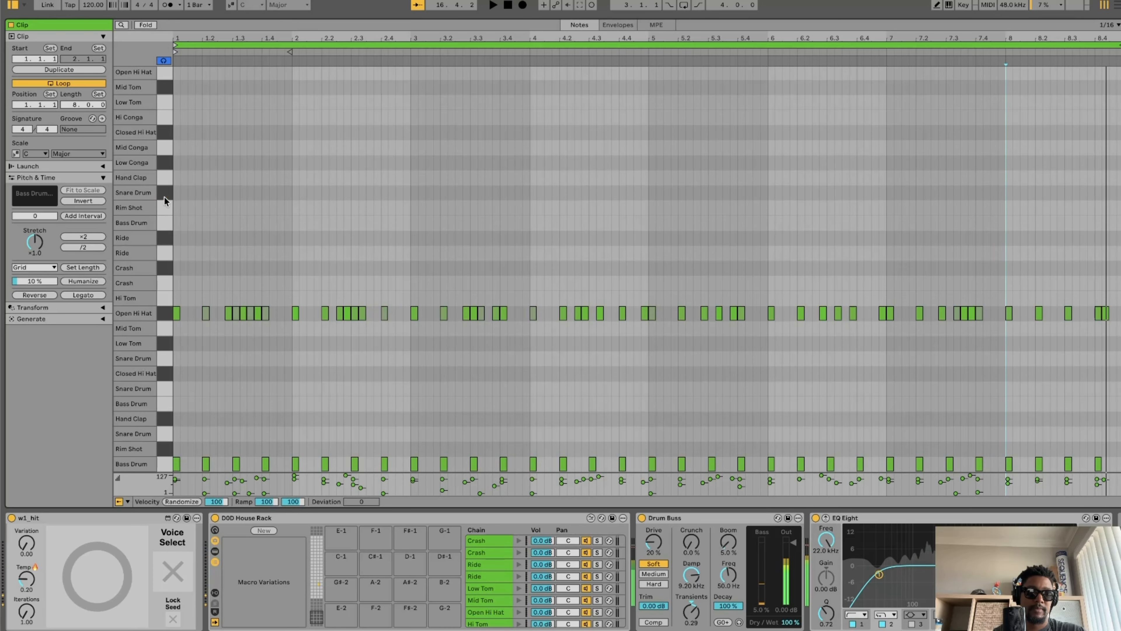
Generate a pattern for the upper Snare Drum, start playback and keep regenerating it while the clip plays
click(95, 572)
key(space)
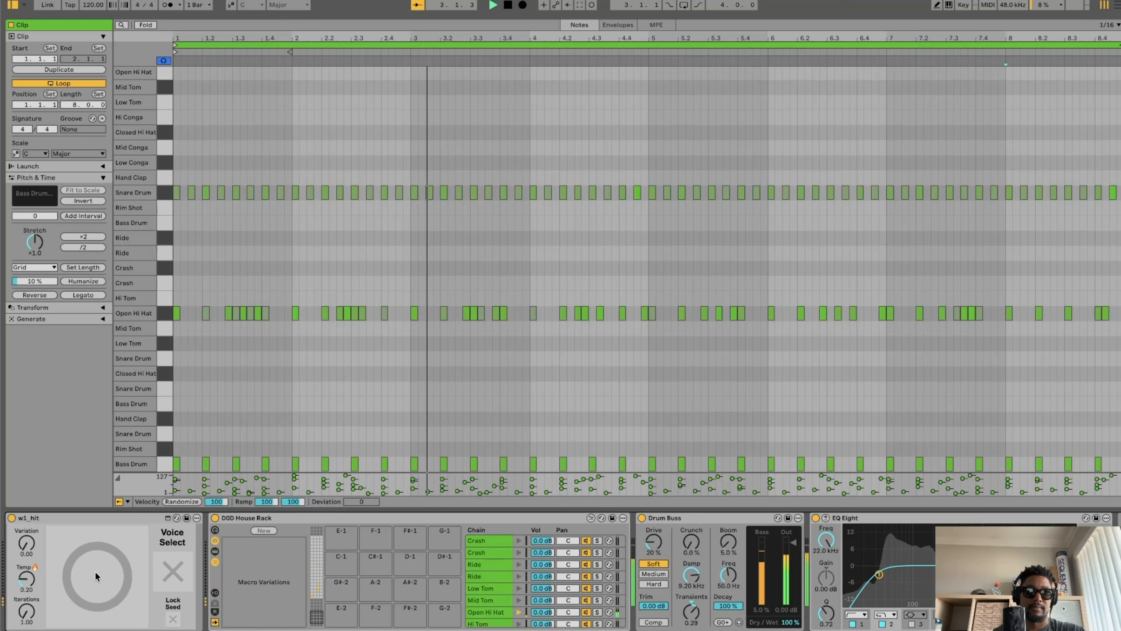
click(94, 572)
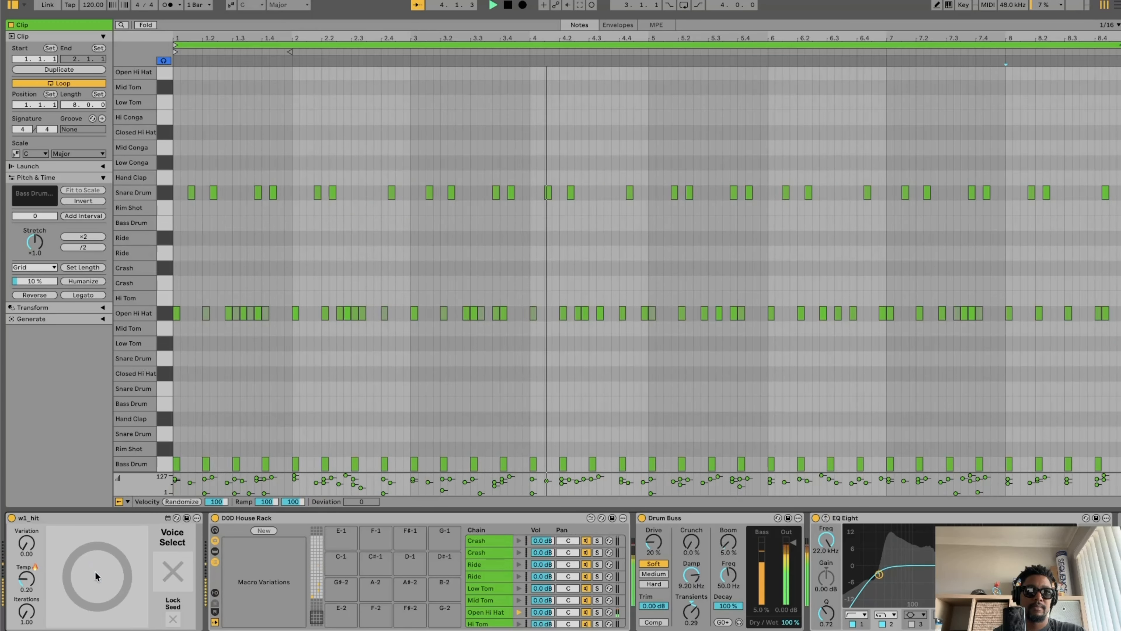
click(95, 571)
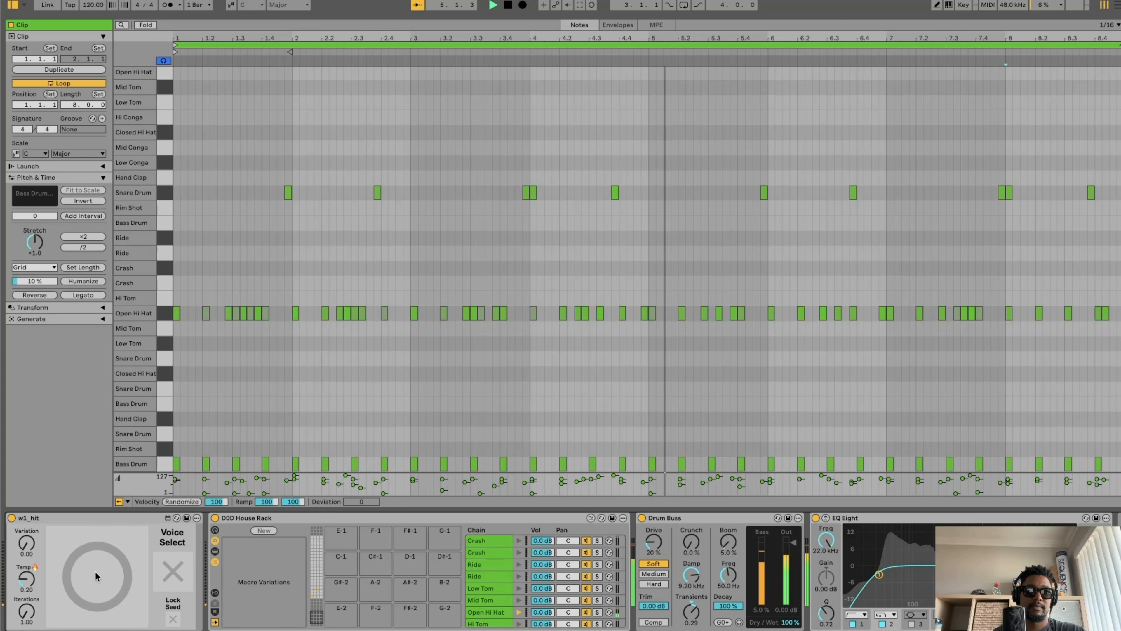
click(95, 571)
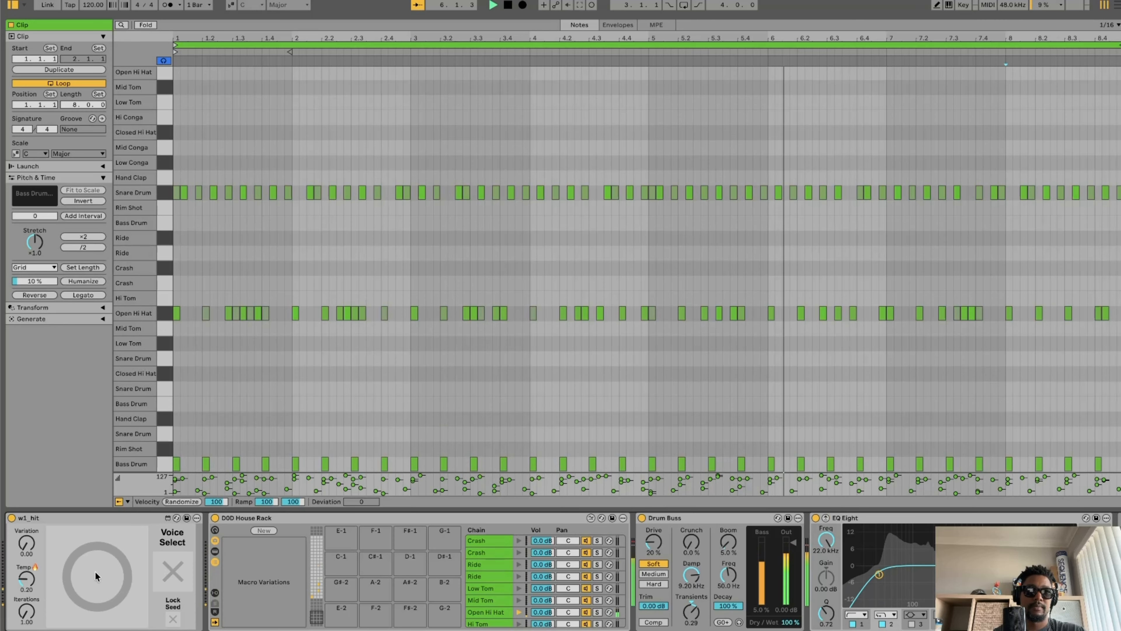
click(94, 571)
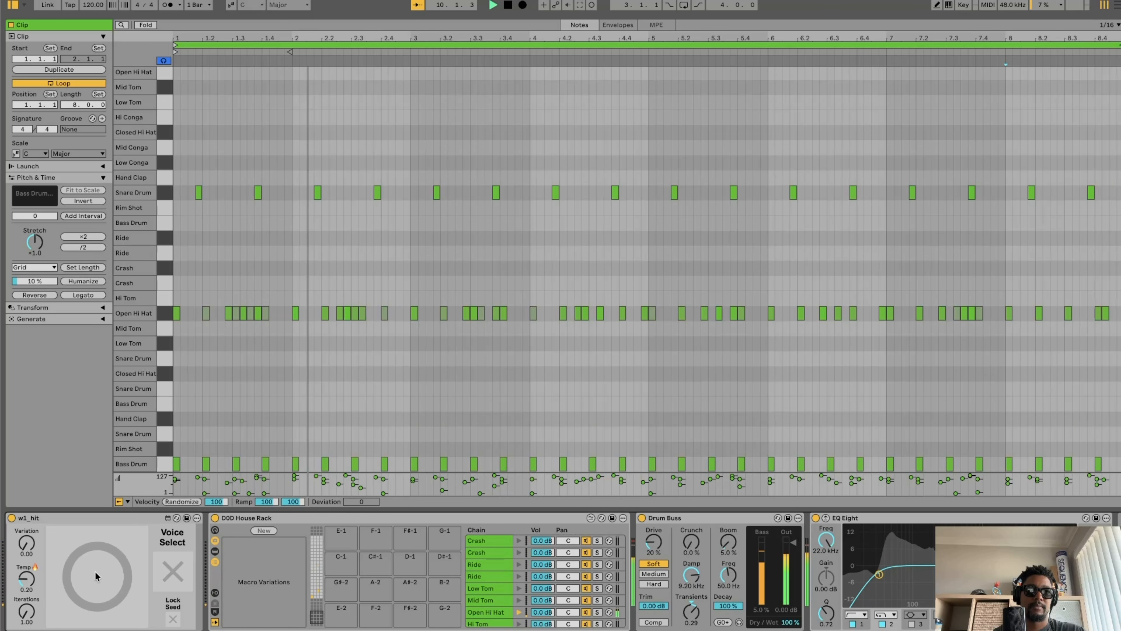
click(95, 572)
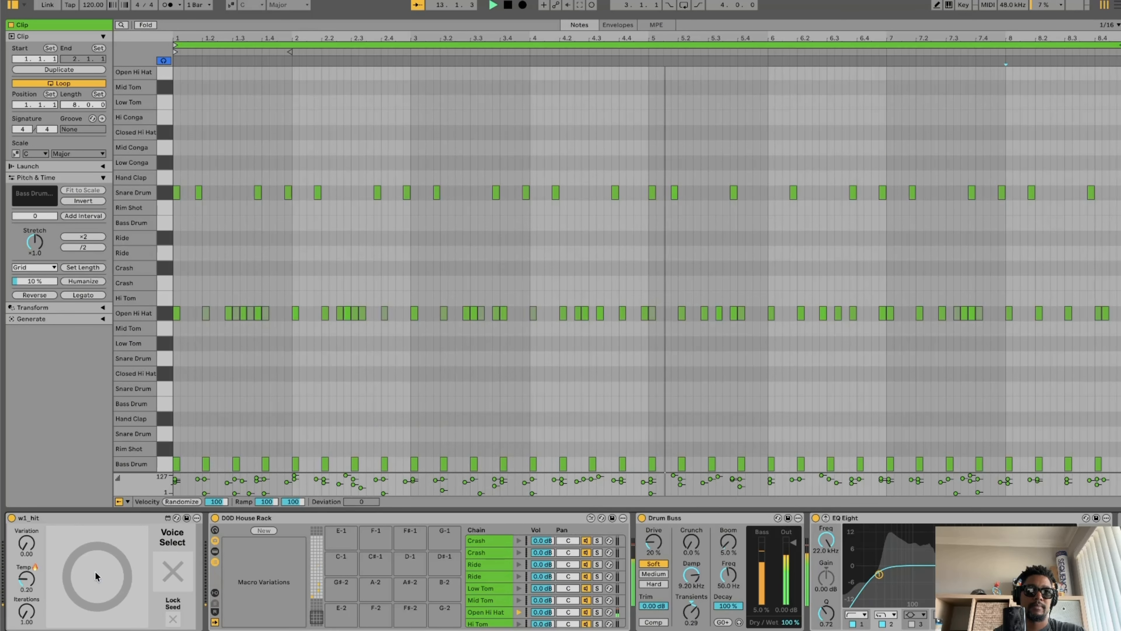
click(95, 572)
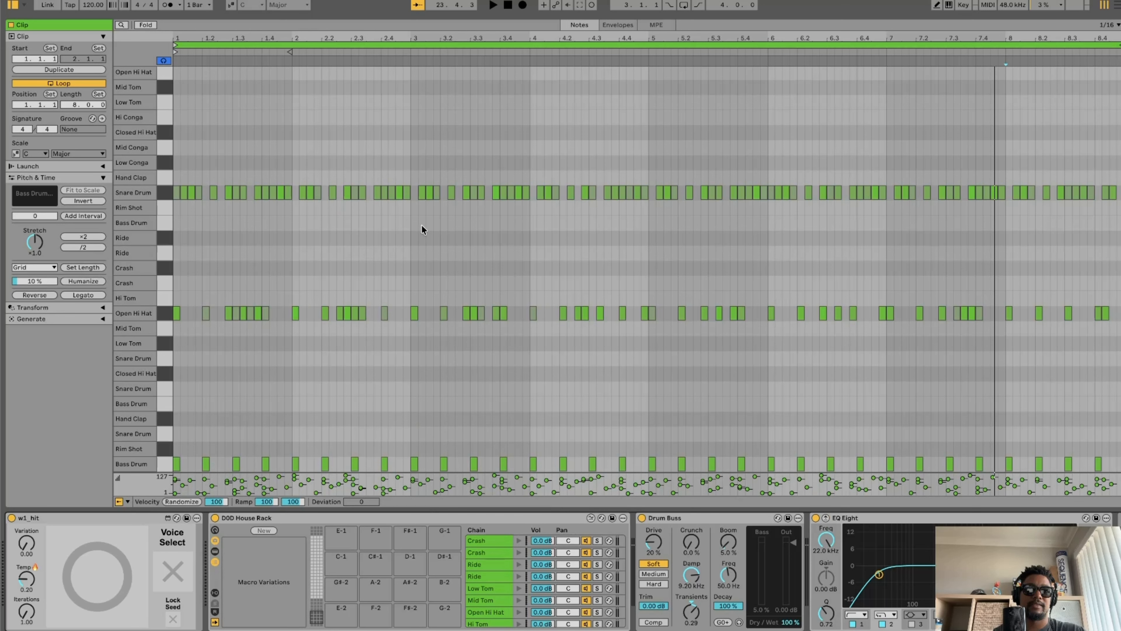
Choose the Handclap lane between the two Snare lanes as the w1_hit voice
click(164, 241)
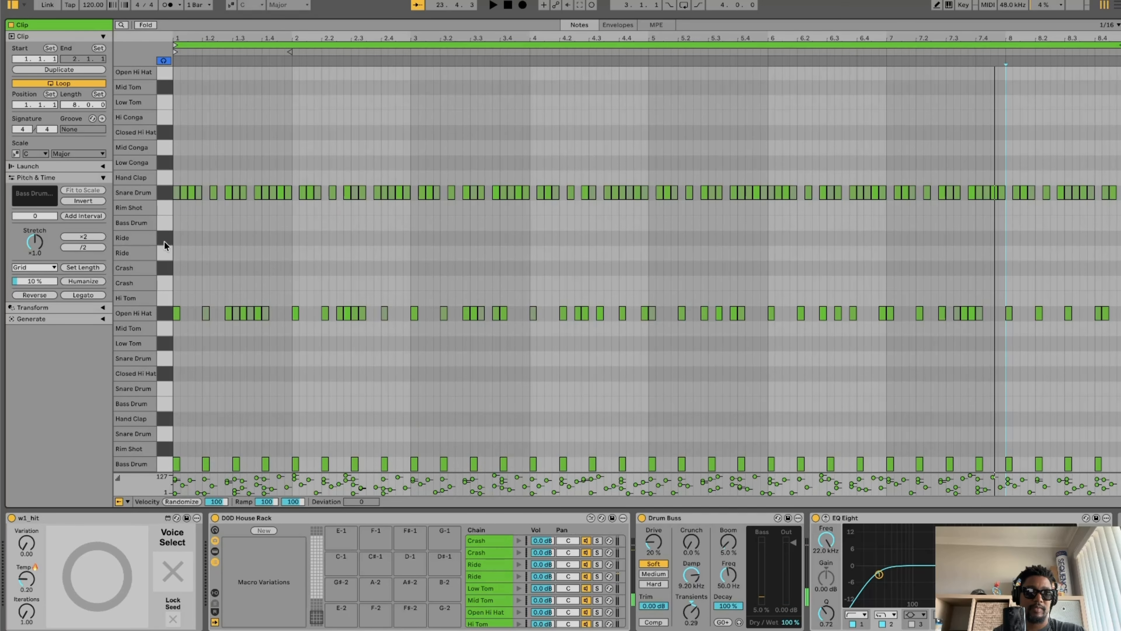
scroll(164, 241, up, 5)
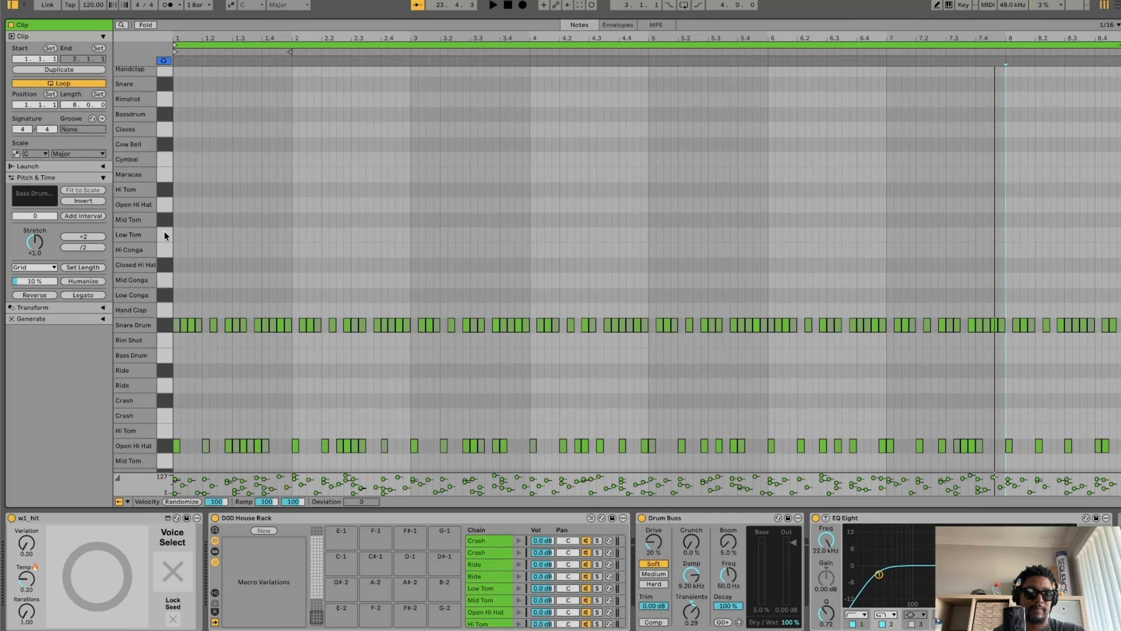
scroll(164, 232, up, 2)
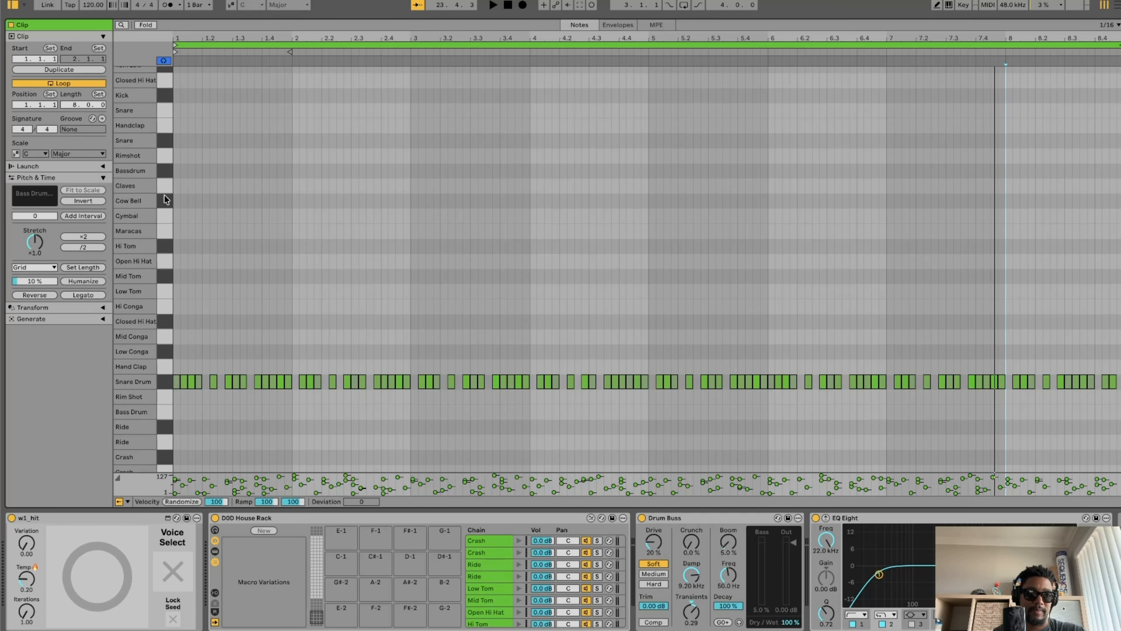
scroll(164, 188, up, 2)
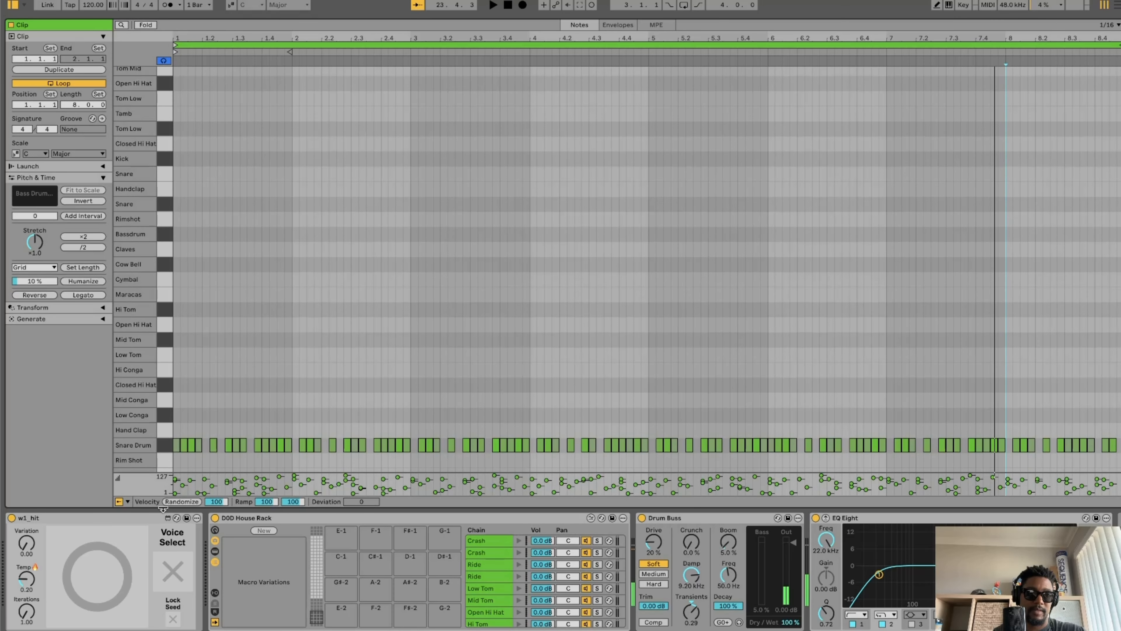
click(165, 186)
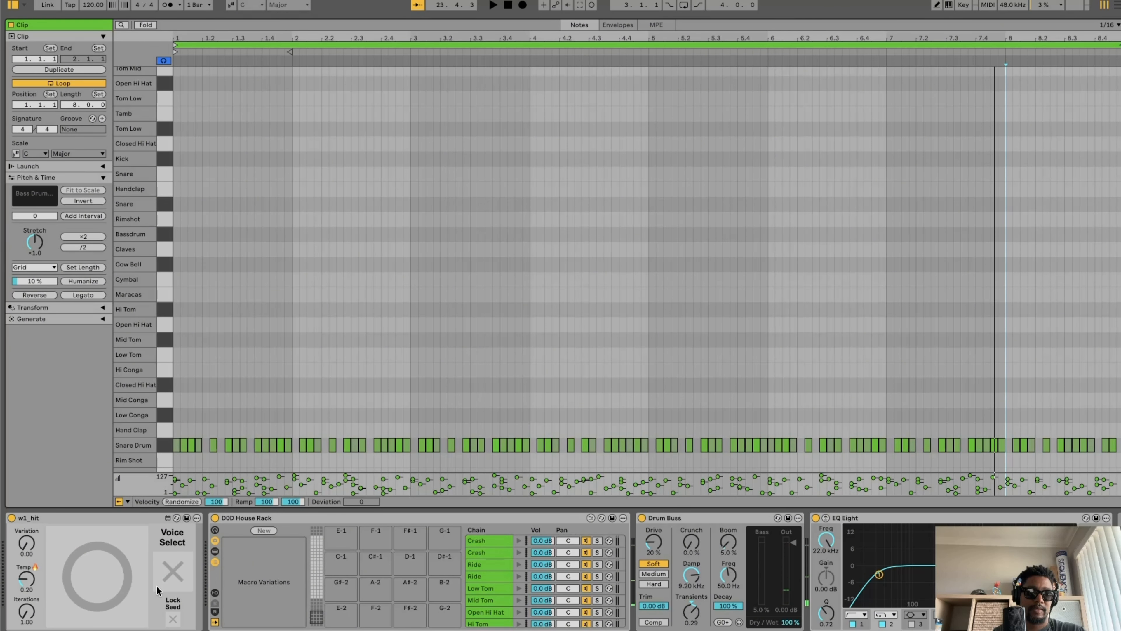
Generate a Handclap pattern, start playback and regenerate the pattern several times while it plays
click(98, 570)
key(space)
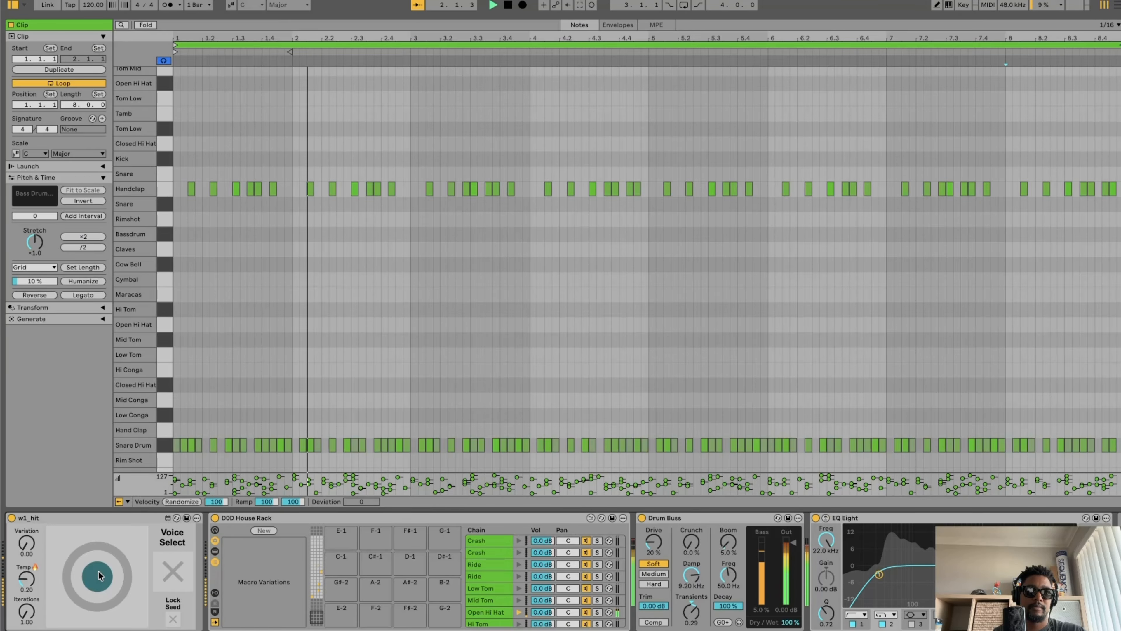
click(99, 571)
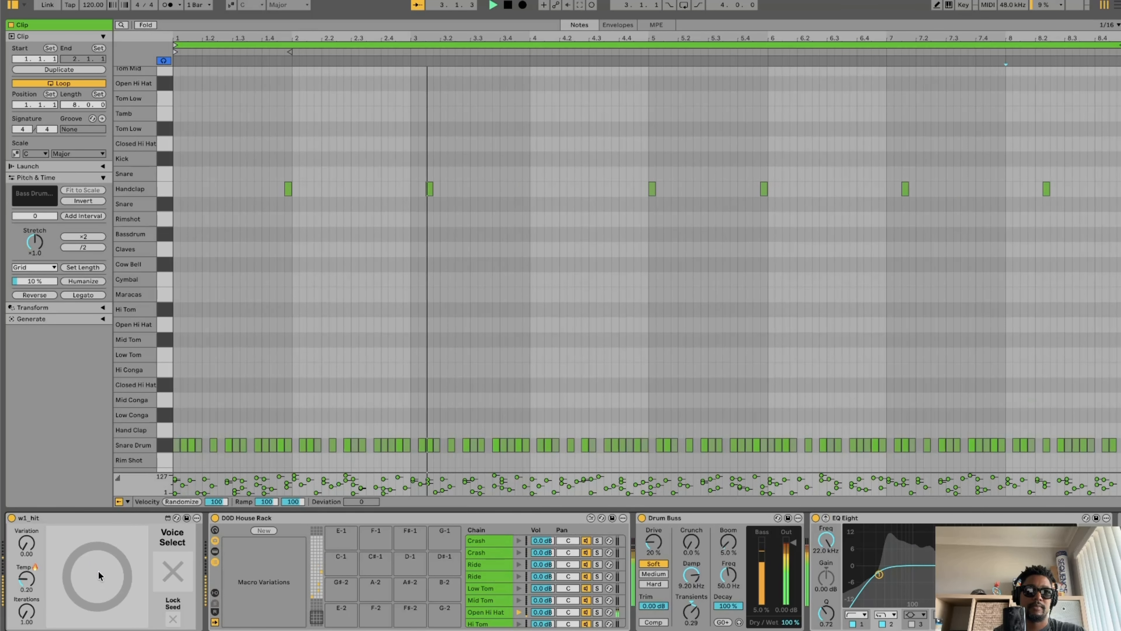
click(98, 571)
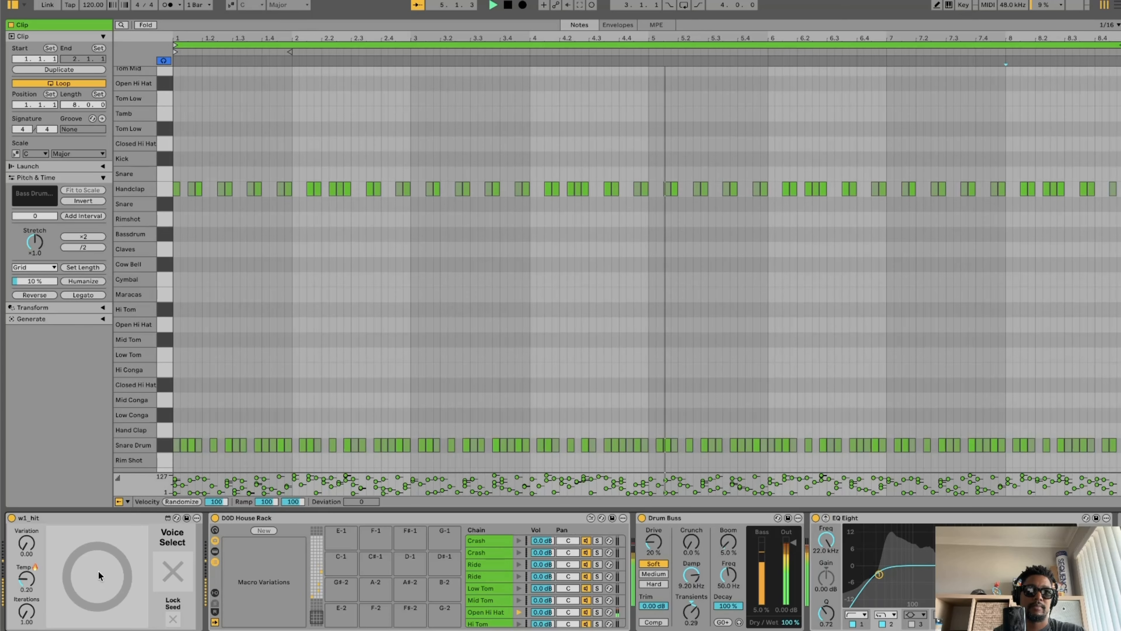
click(98, 571)
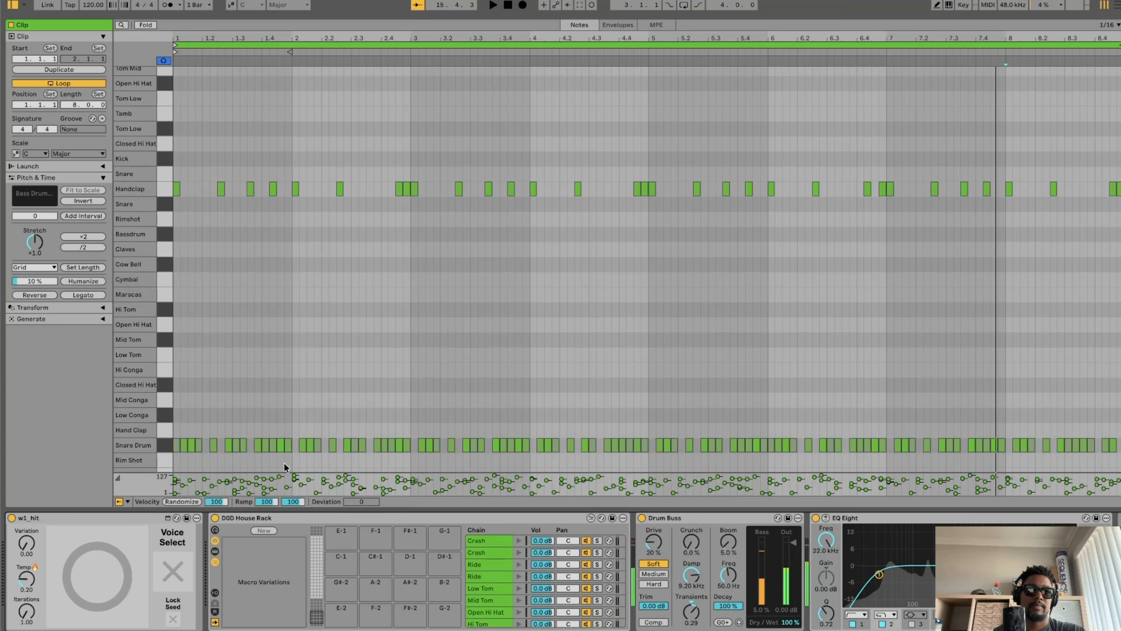
Delete all notes in the Open Hi Hat lane below Hi Tom and play the clip
scroll(346, 389, down, 10)
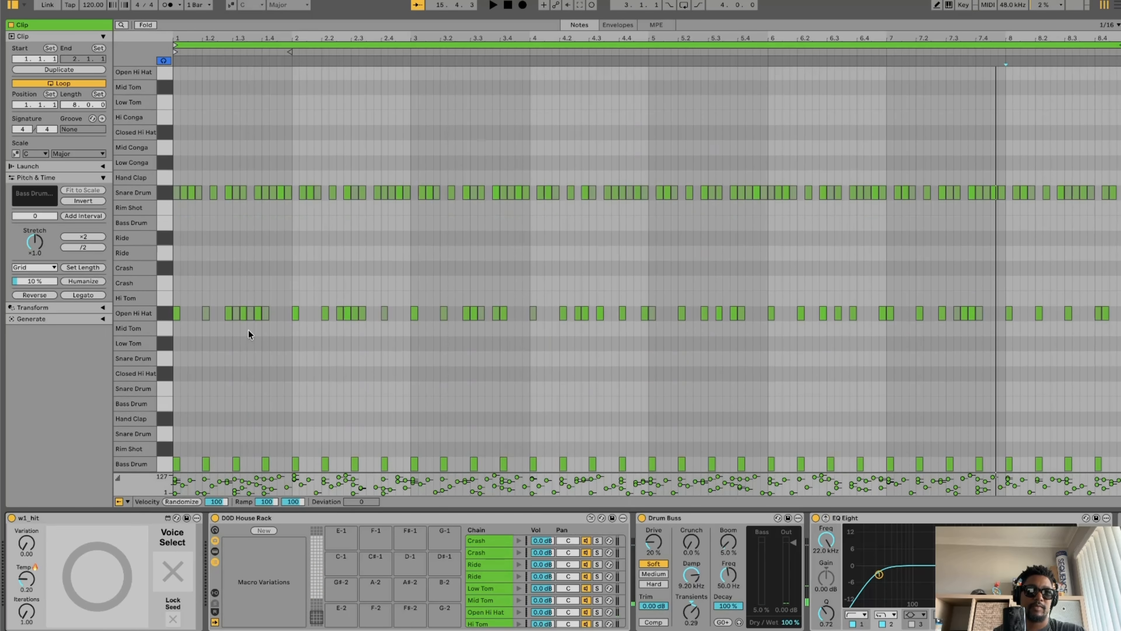
click(160, 313)
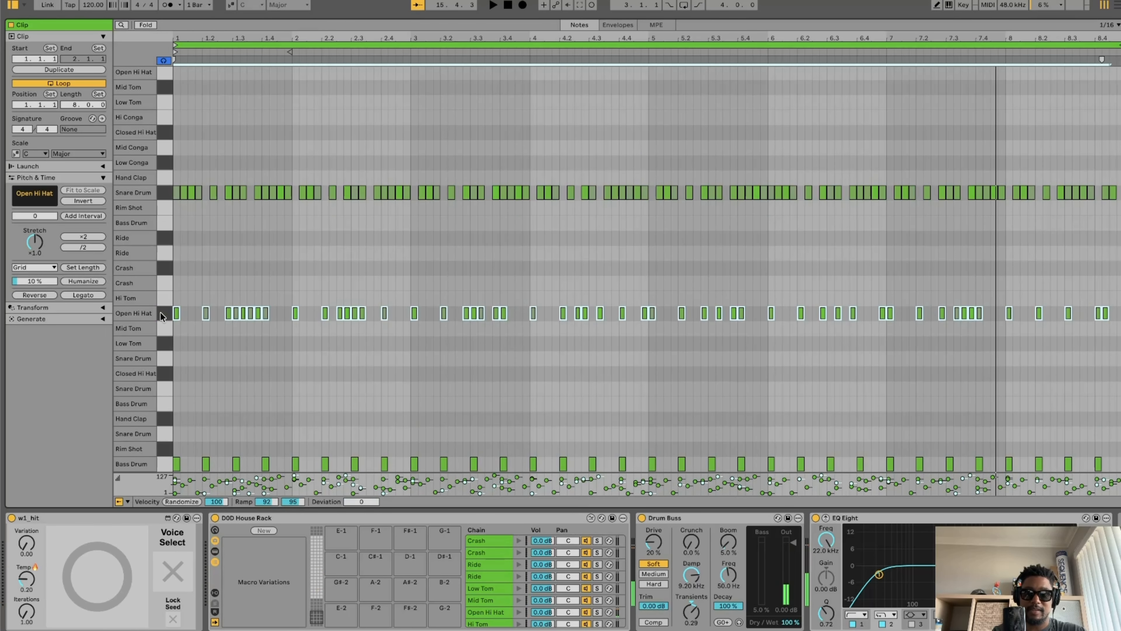
key(Delete)
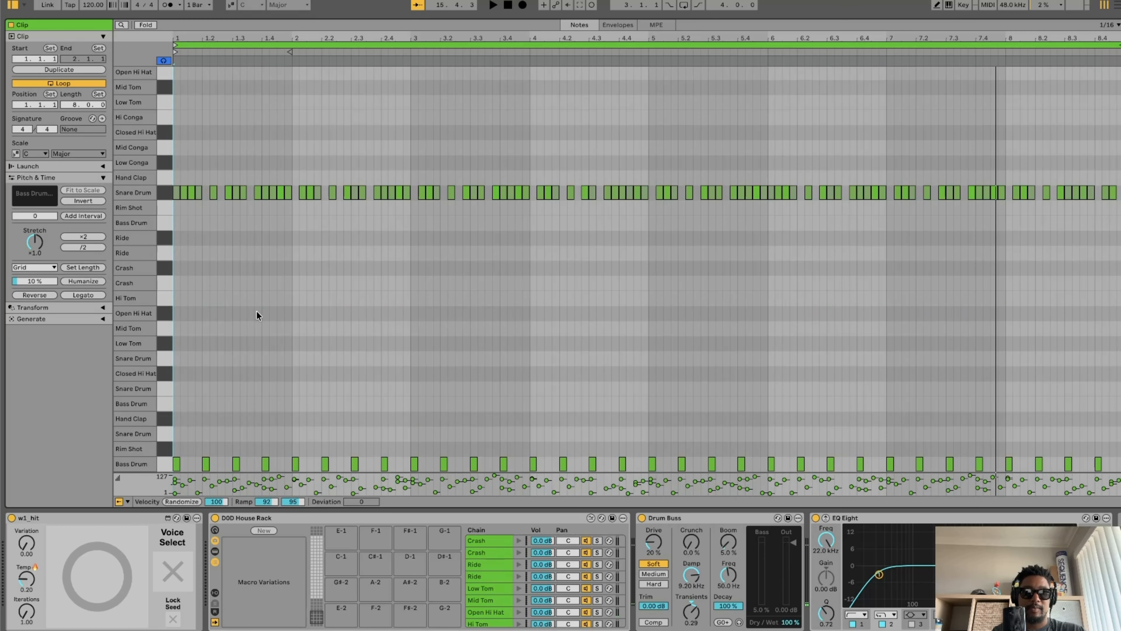
key(space)
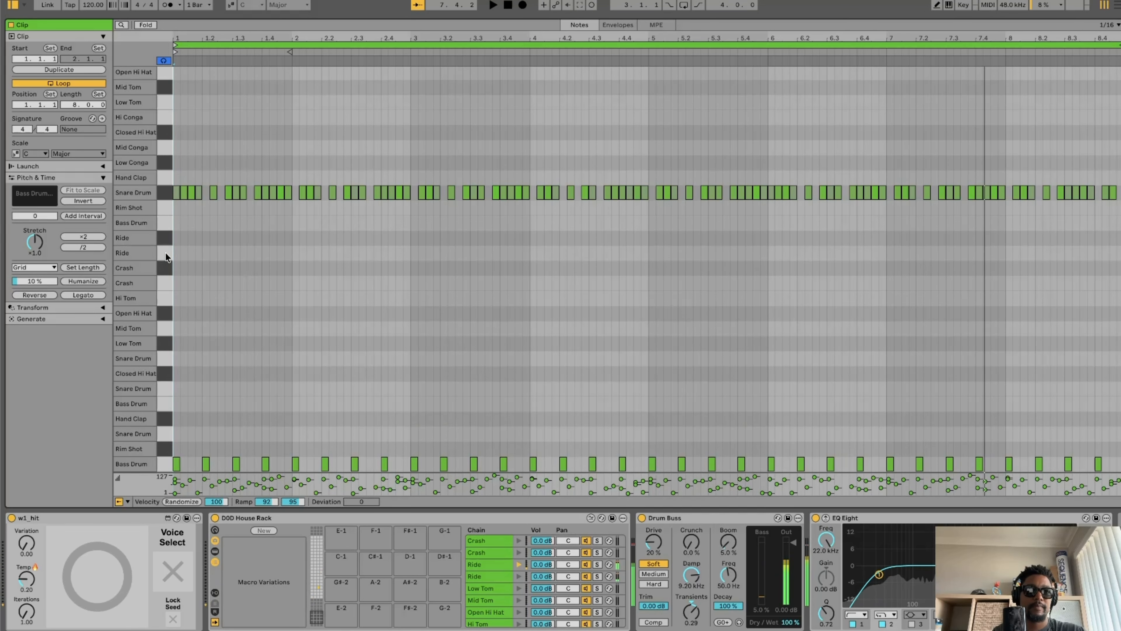
Choose the Maracas lane as the w1_hit voice, generate its pattern and start playback
scroll(165, 272, up, 5)
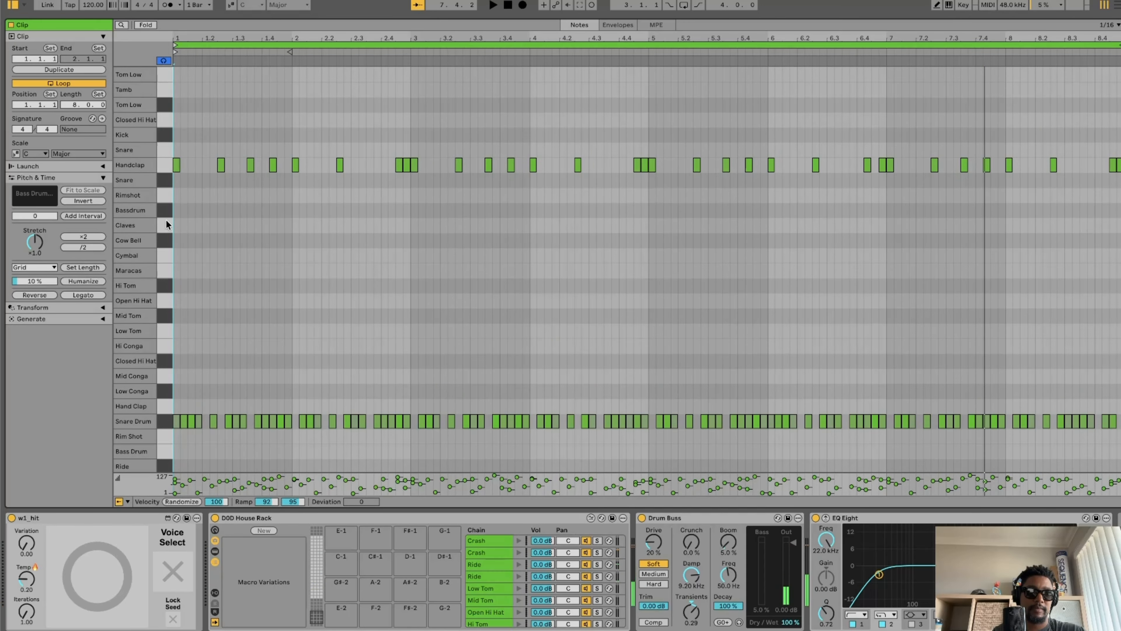
click(167, 270)
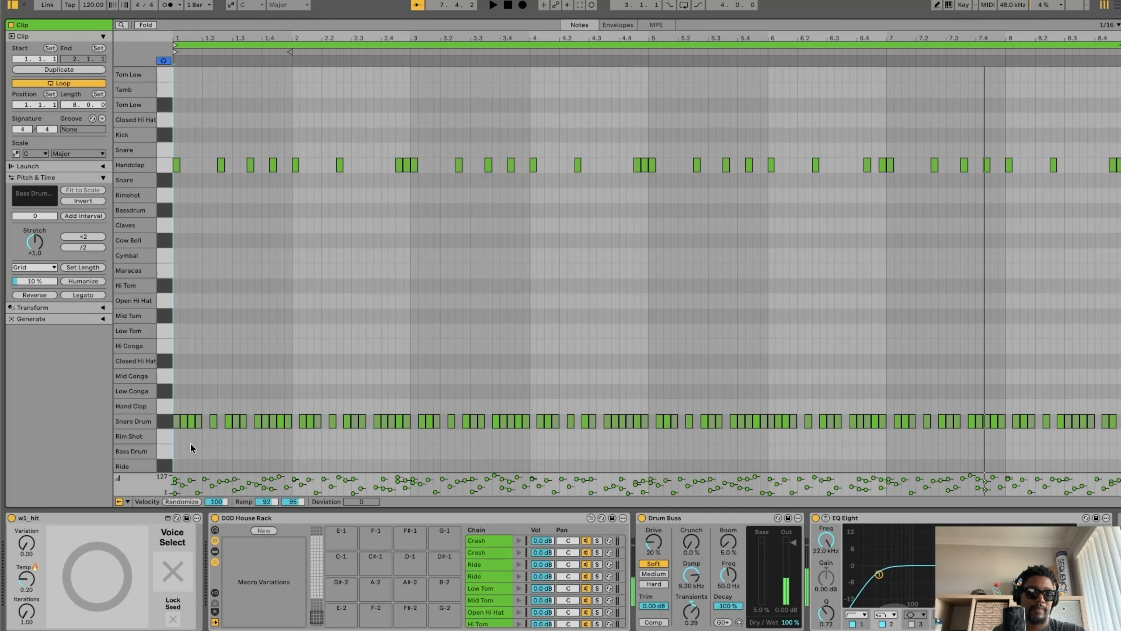
click(176, 573)
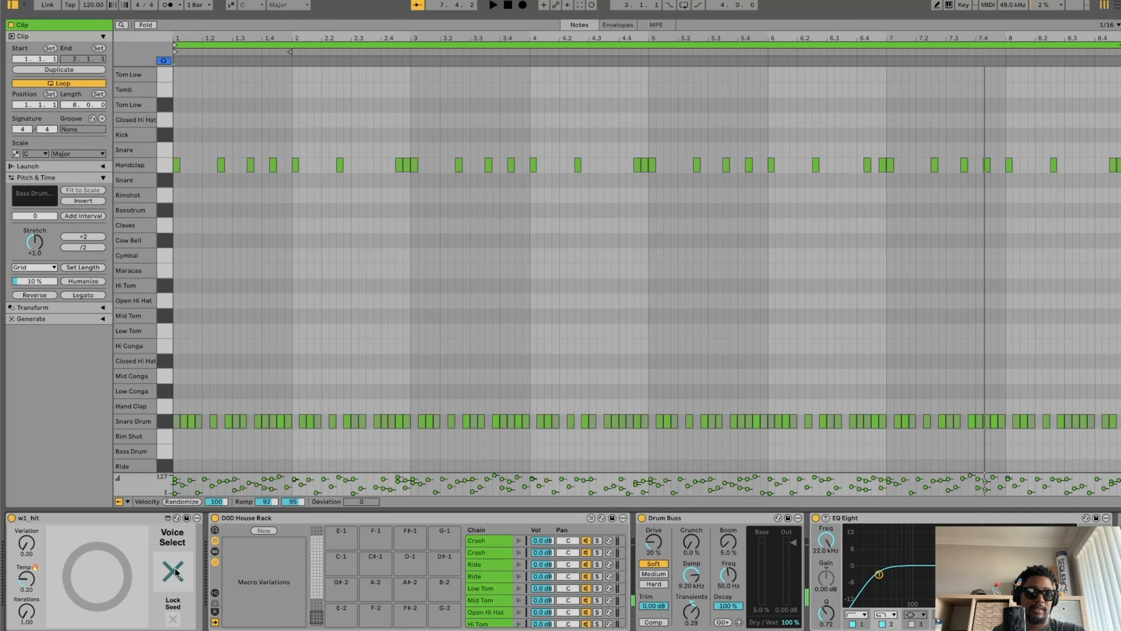
click(163, 269)
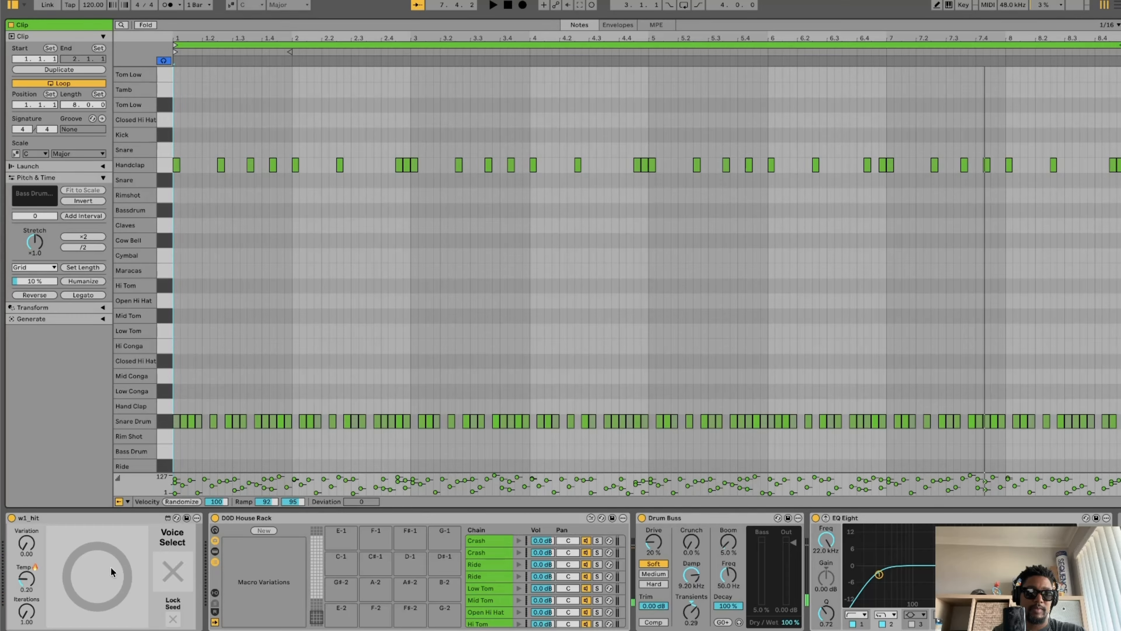
click(101, 571)
key(space)
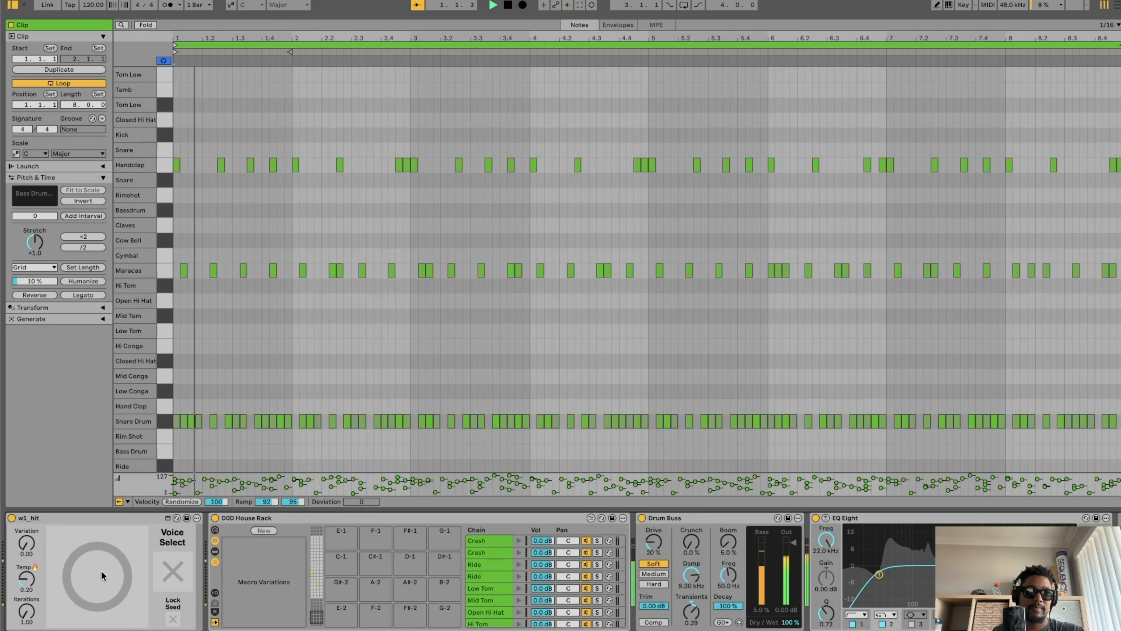
Regenerate the Maracas pattern several times during playback, then adjust Variation with the seed locked and generate a varied version
click(102, 575)
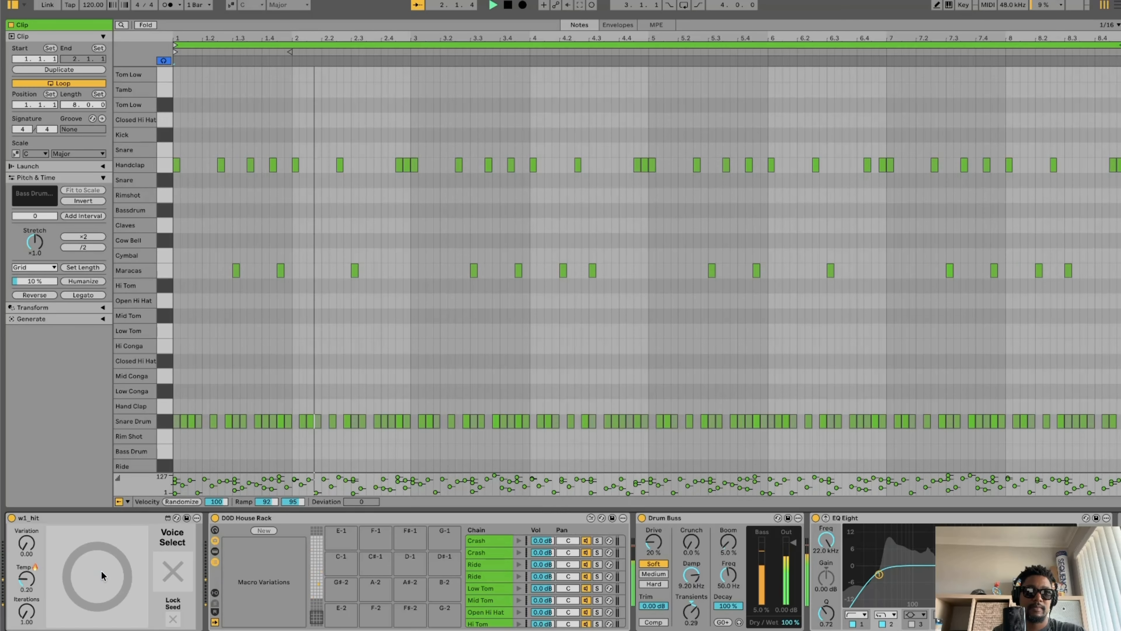
click(102, 575)
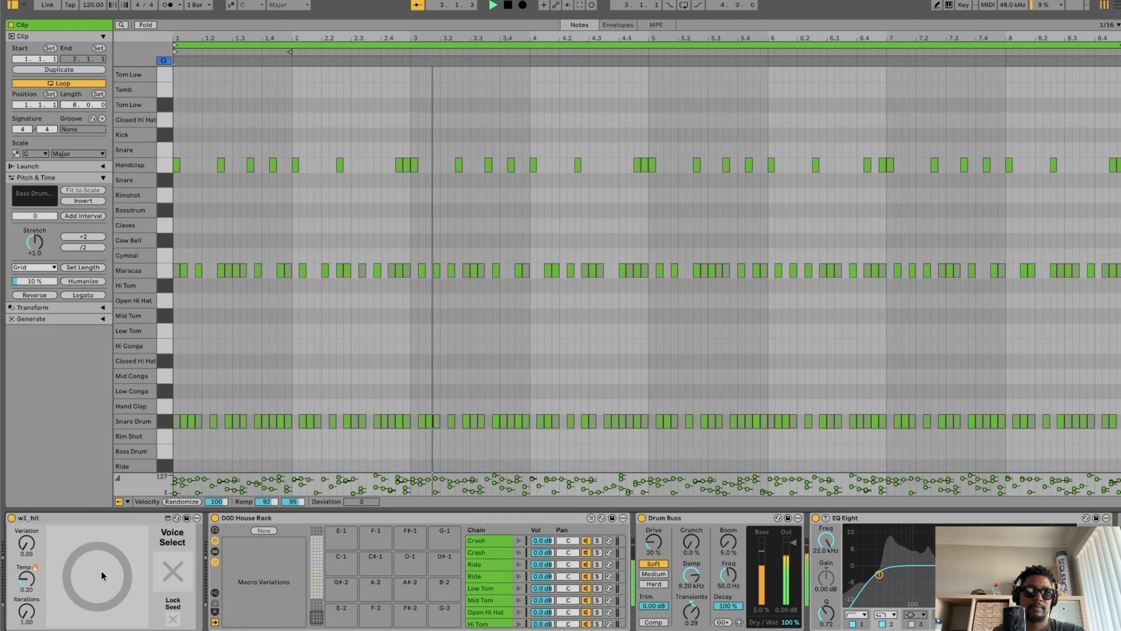
click(102, 574)
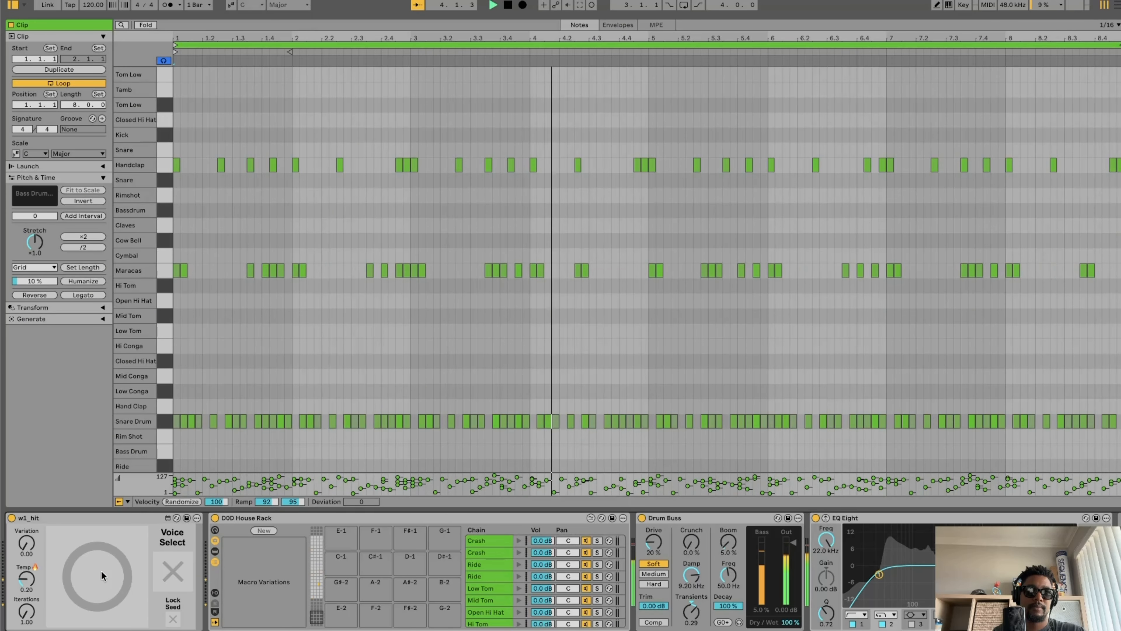
click(102, 575)
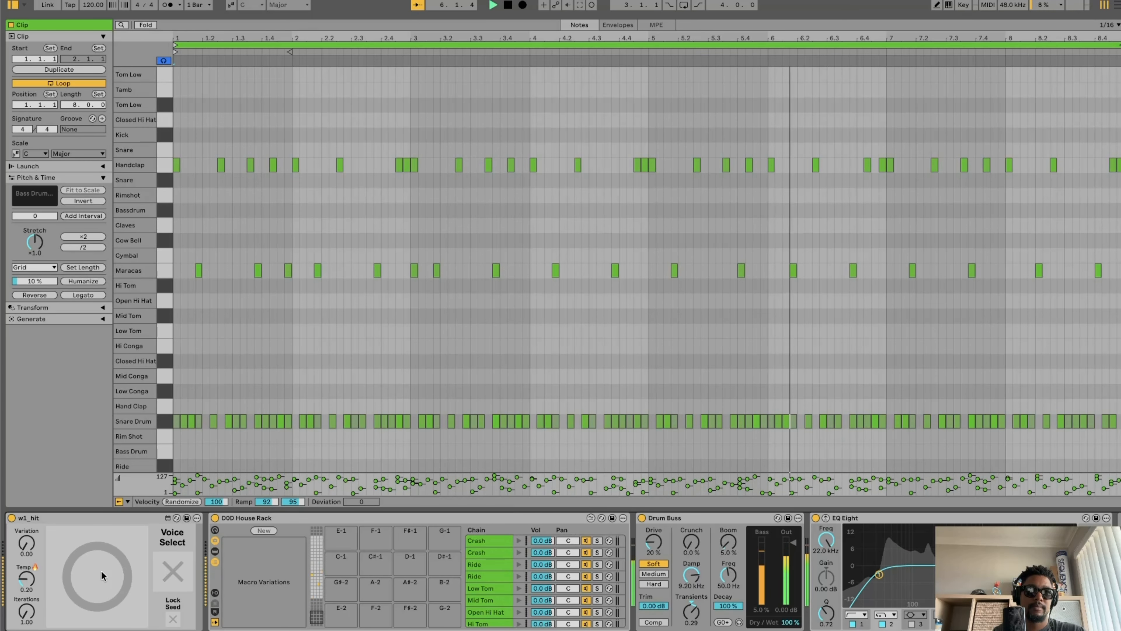
click(101, 575)
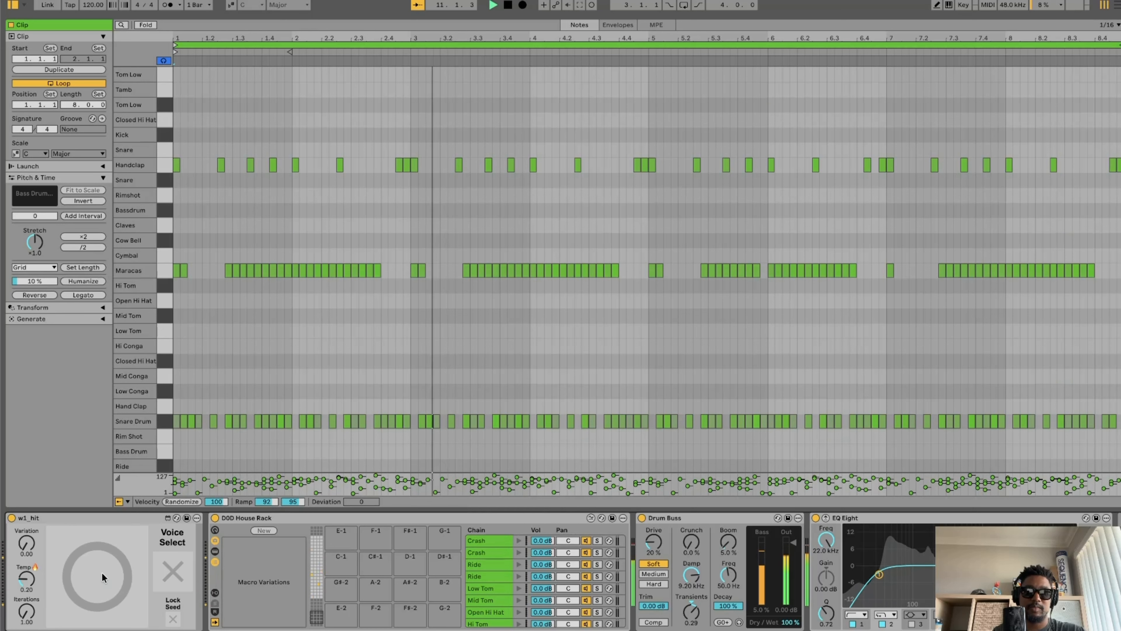
click(102, 578)
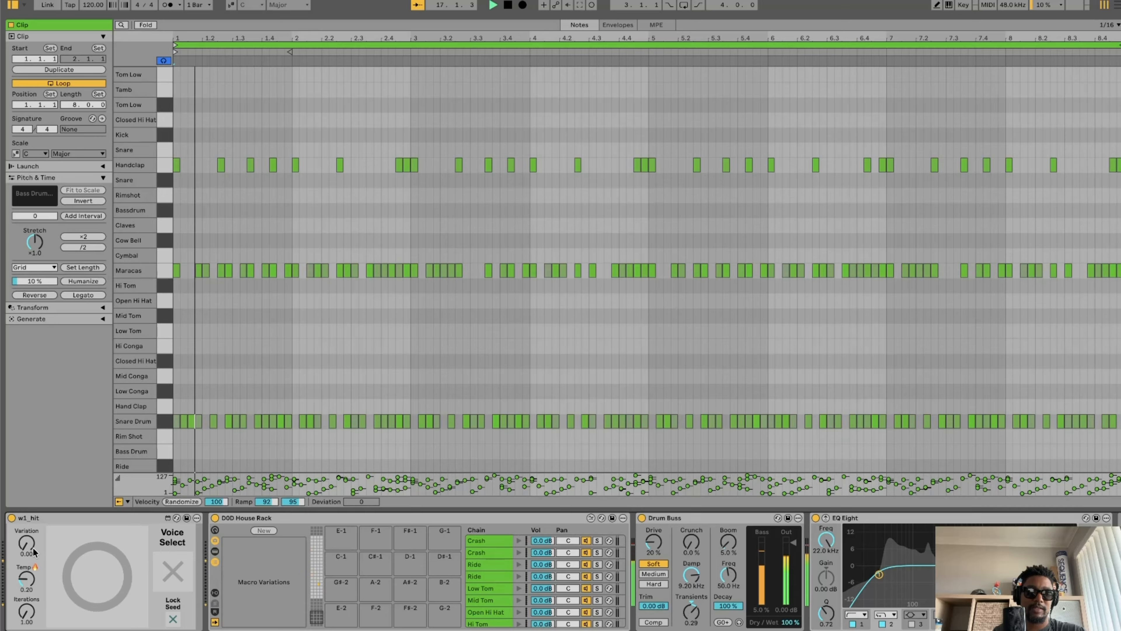
drag(34, 552, 27, 550)
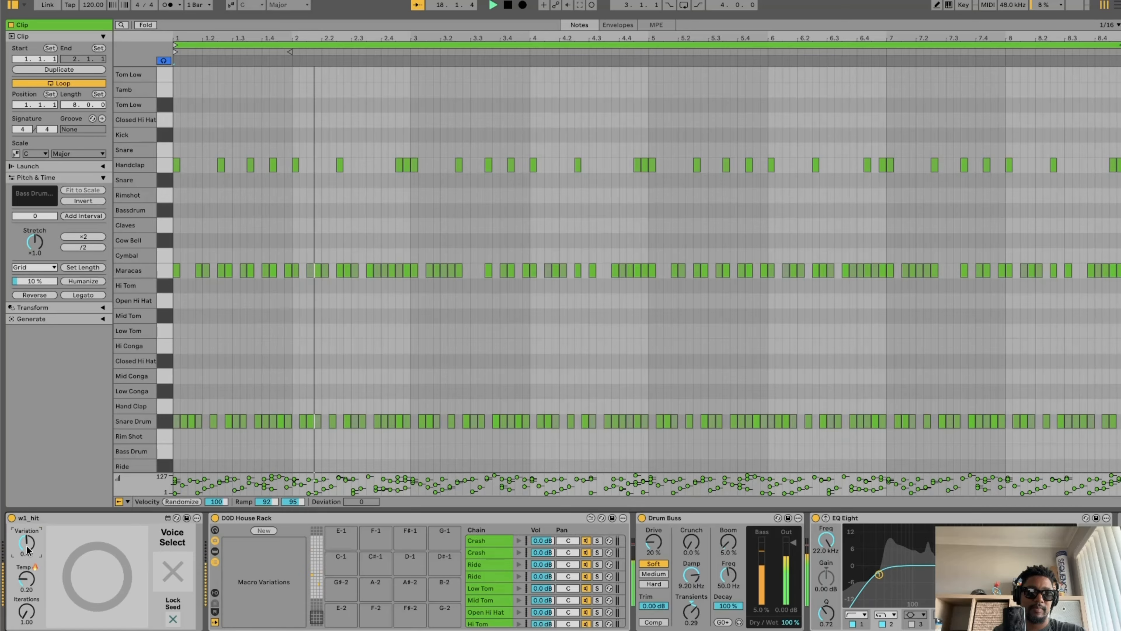
click(99, 579)
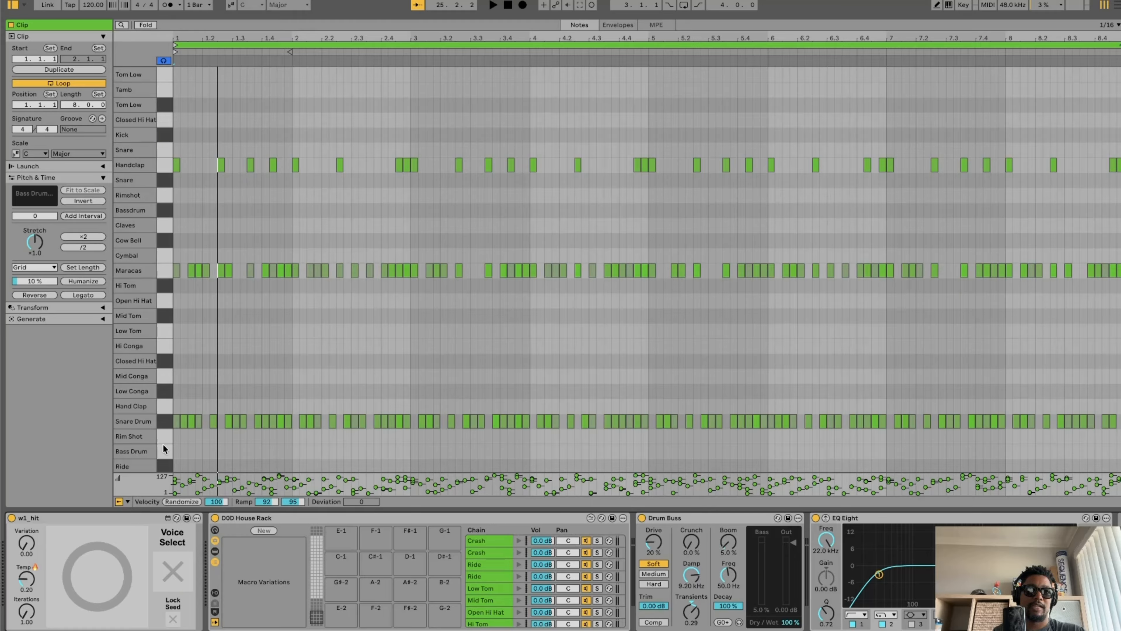
Choose the Hi Conga lane below Low Tom as the w1_hit voice and set Variation to 0.59
click(167, 332)
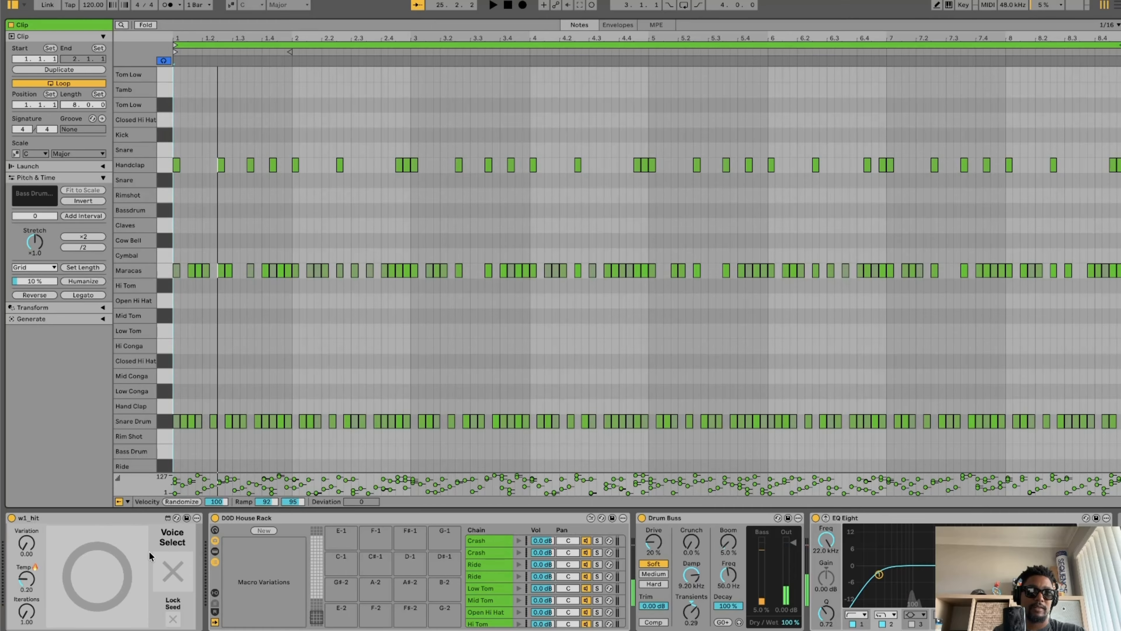
click(172, 571)
click(161, 341)
drag(20, 547, 21, 513)
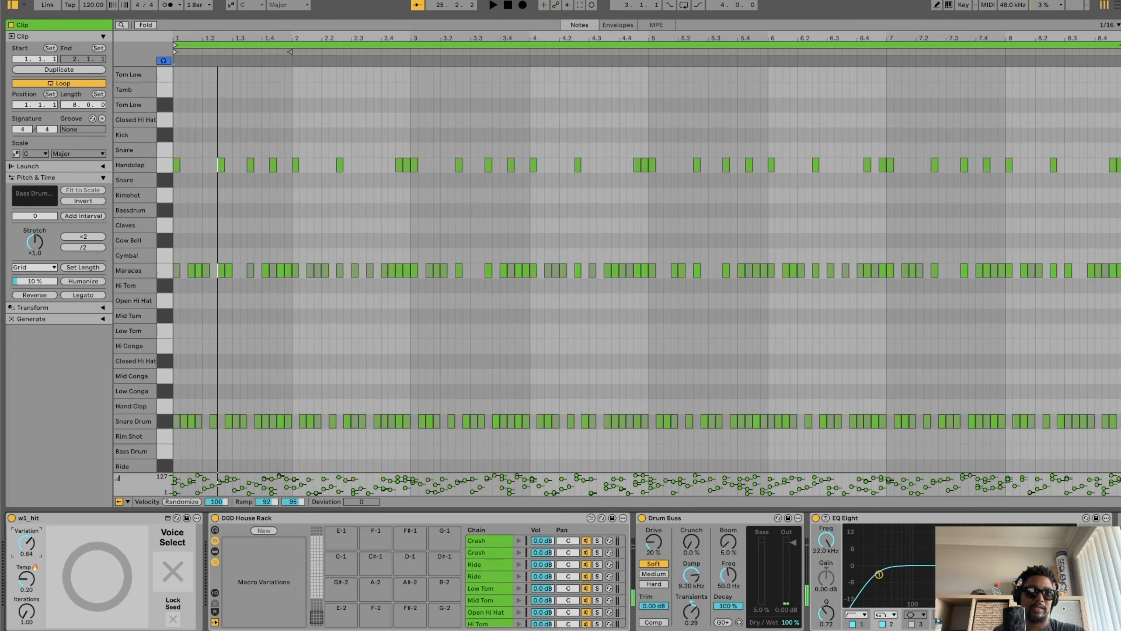
Generate a Hi Conga pattern, regenerate it several times, select its notes and play the clip
click(95, 572)
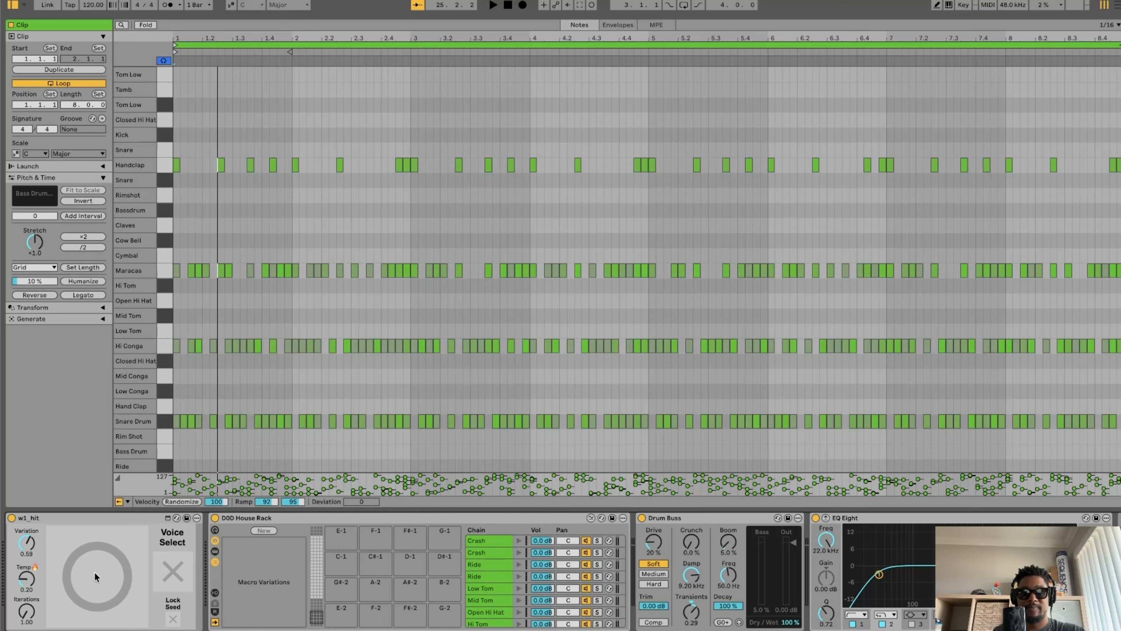
click(94, 572)
click(95, 573)
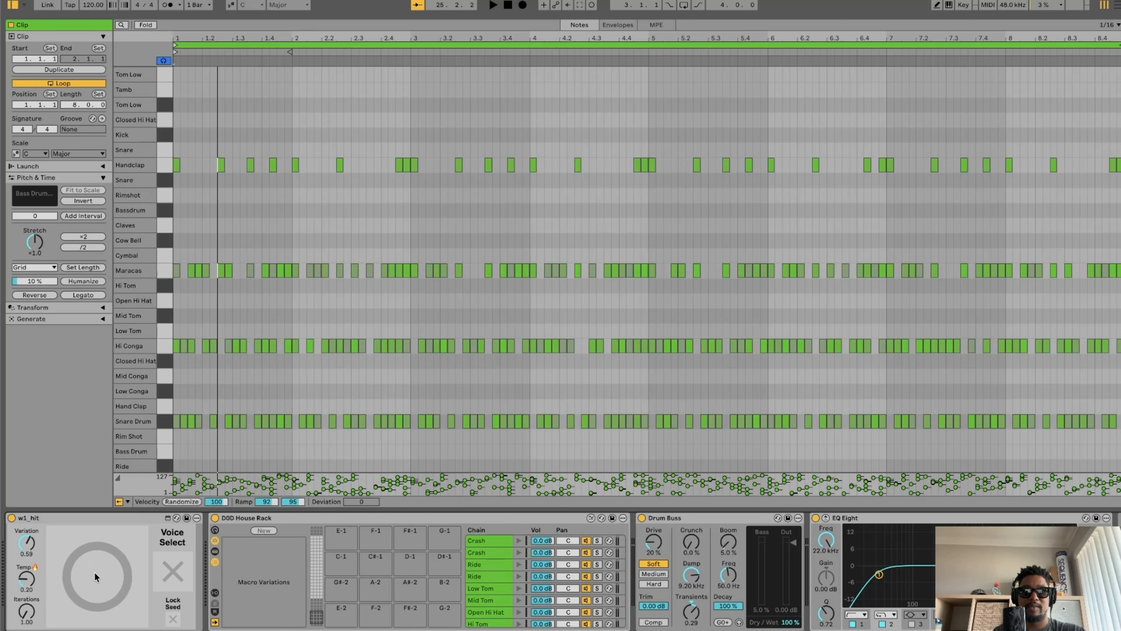
click(95, 572)
click(95, 573)
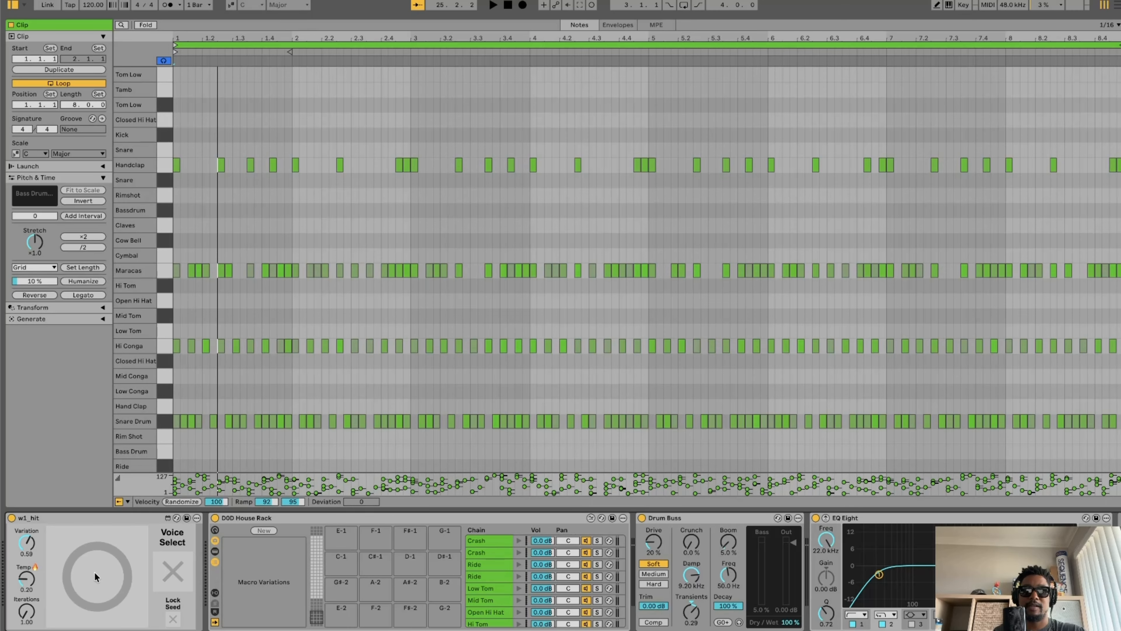
click(95, 573)
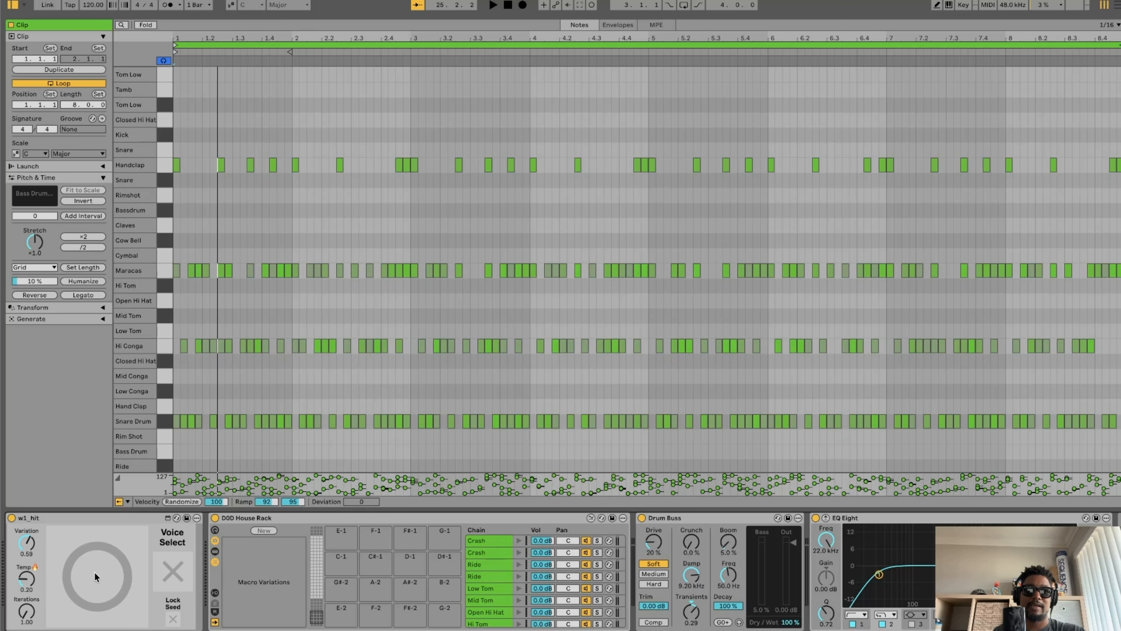
click(95, 573)
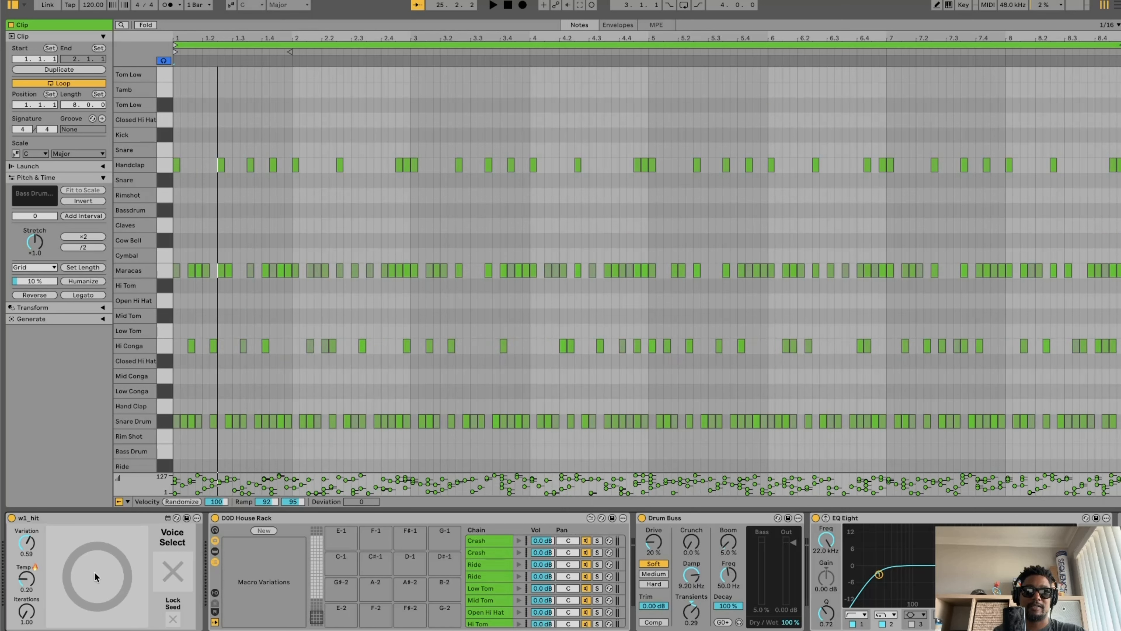
click(94, 573)
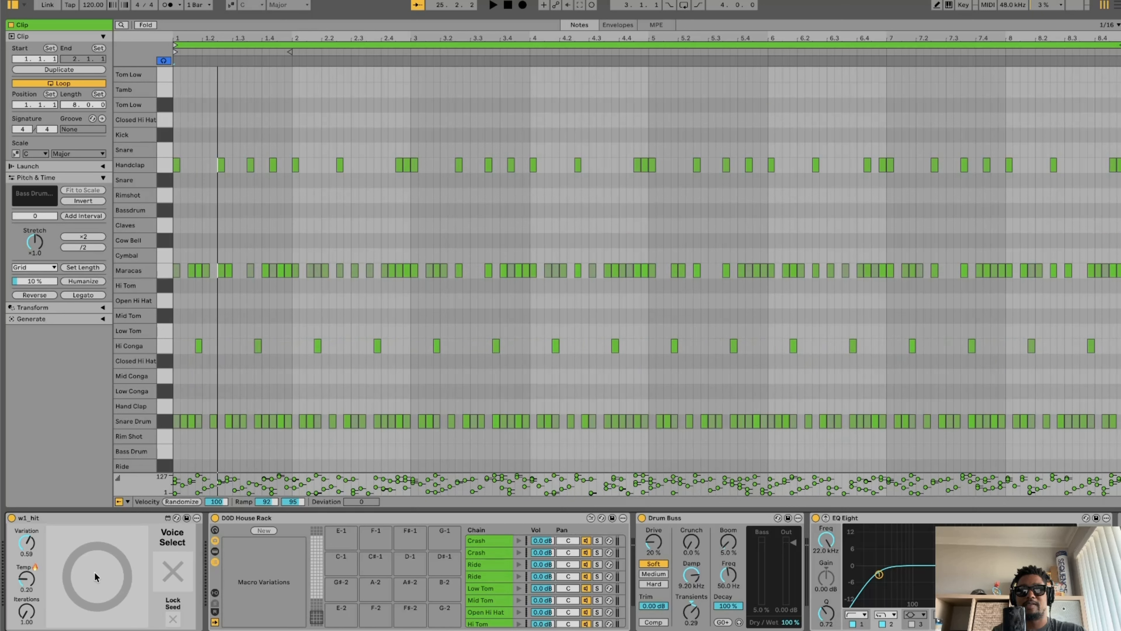
click(94, 572)
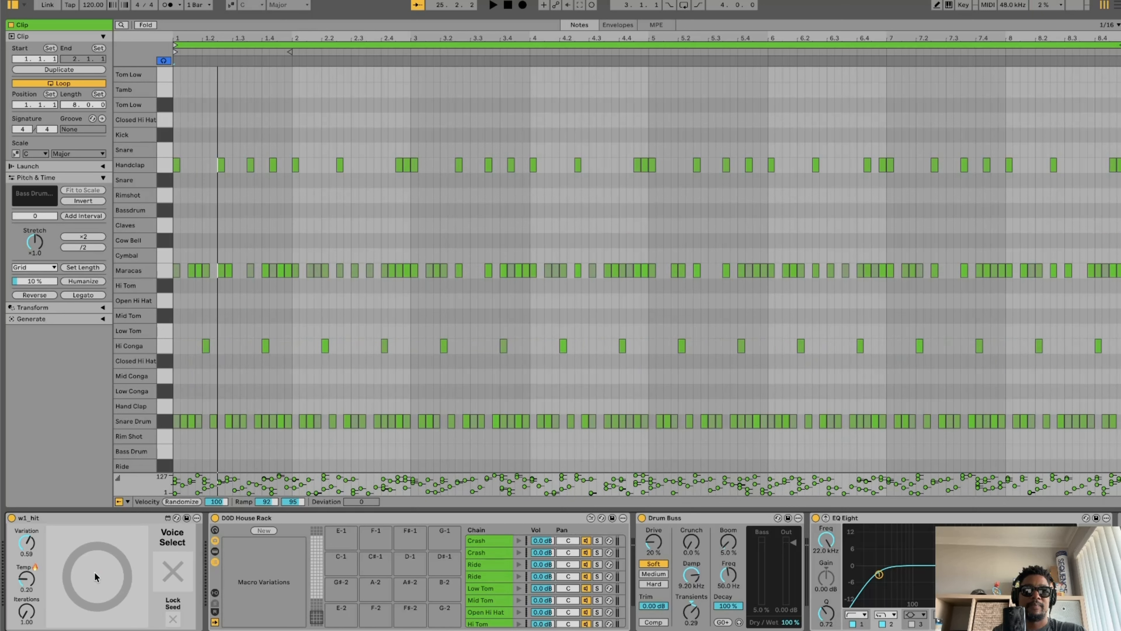
click(95, 572)
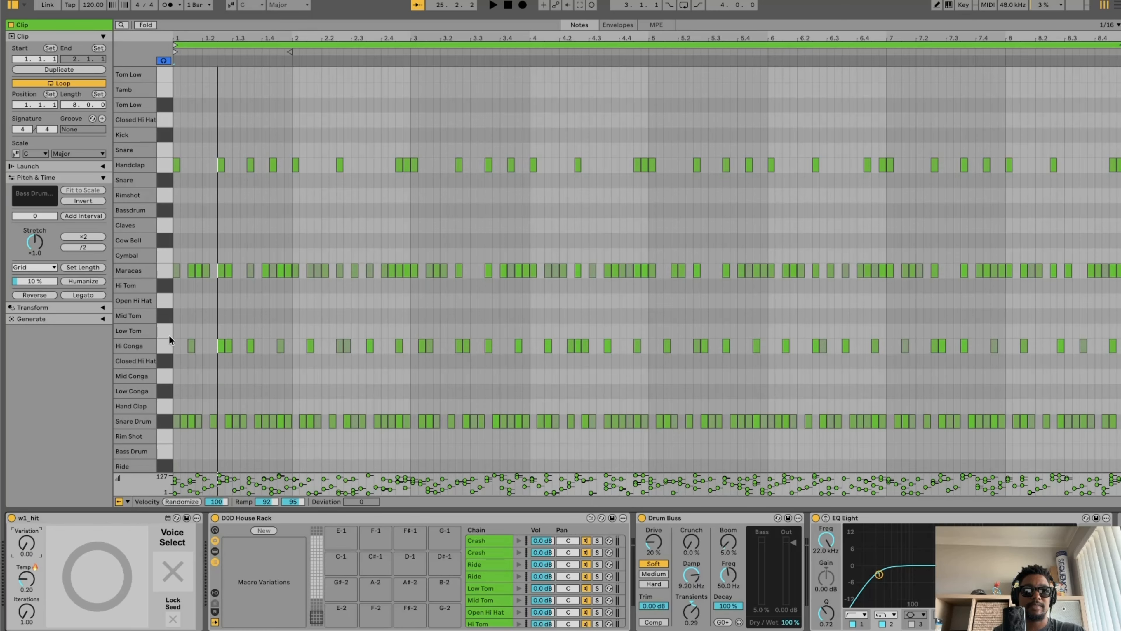
click(165, 345)
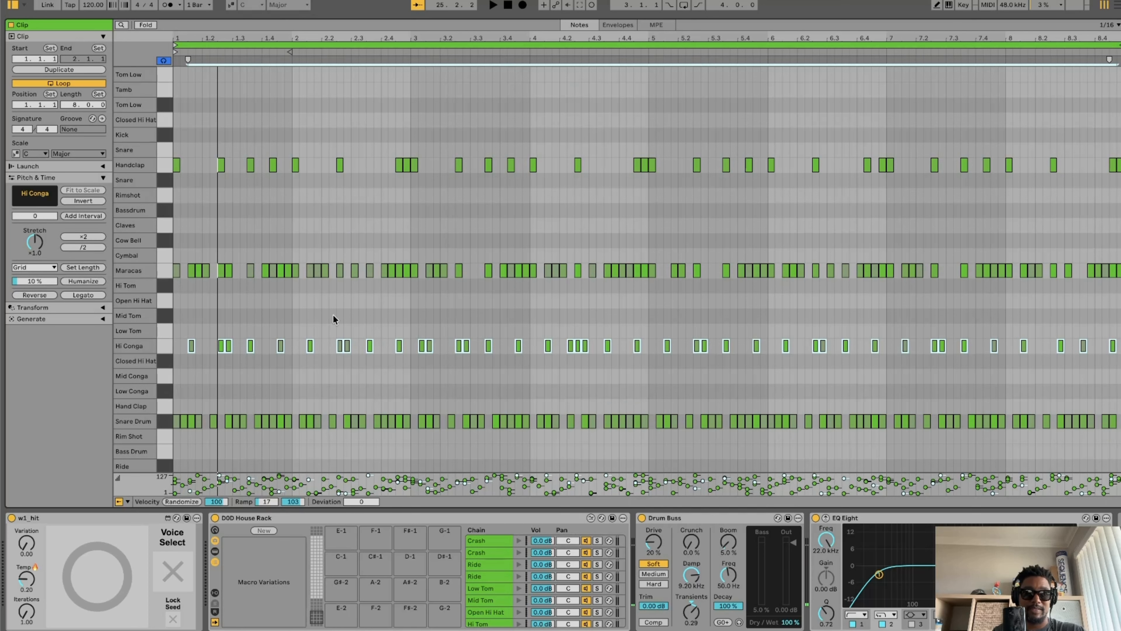
key(space)
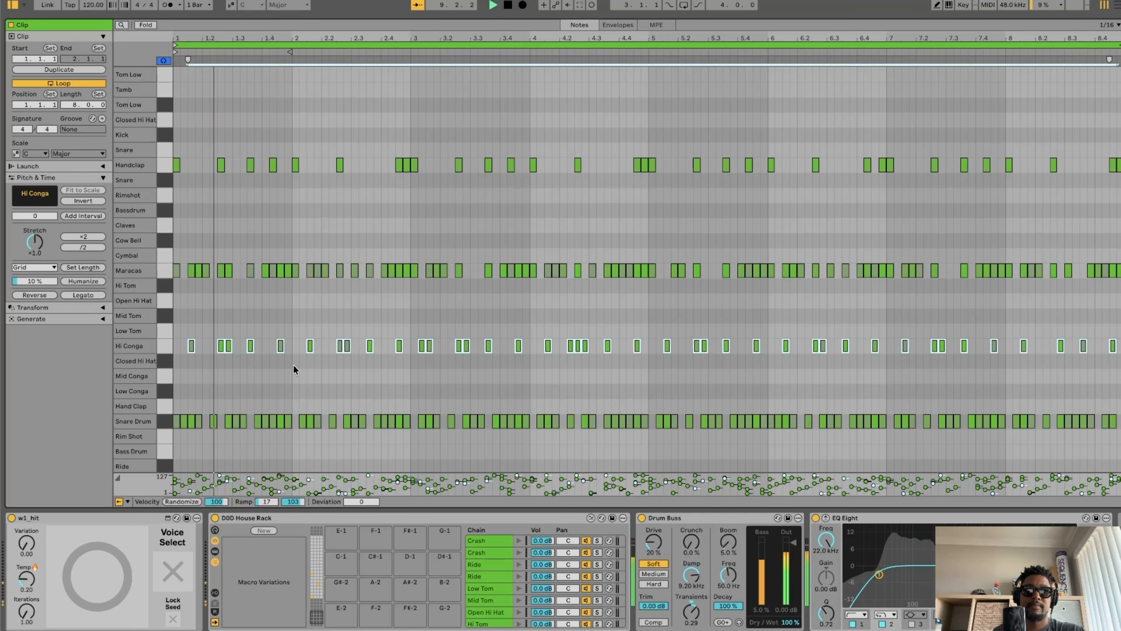
Audition lanes above the Handclap and choose the Cowbell lane between Ride and Crash as the w1_hit voice
scroll(294, 365, up, 3)
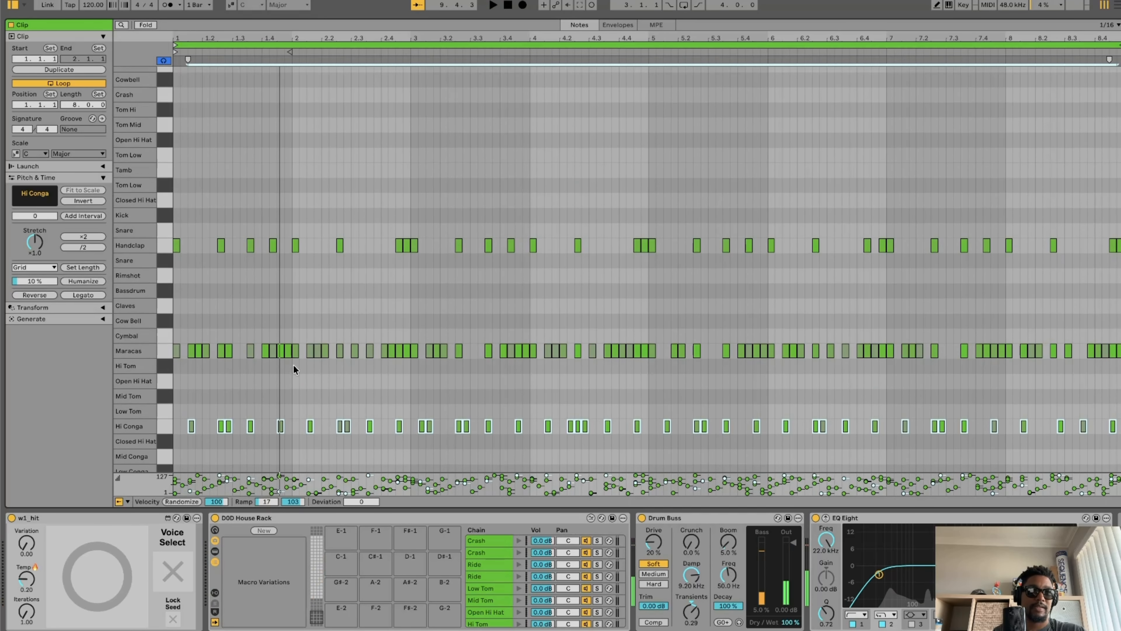
scroll(294, 365, up, 3)
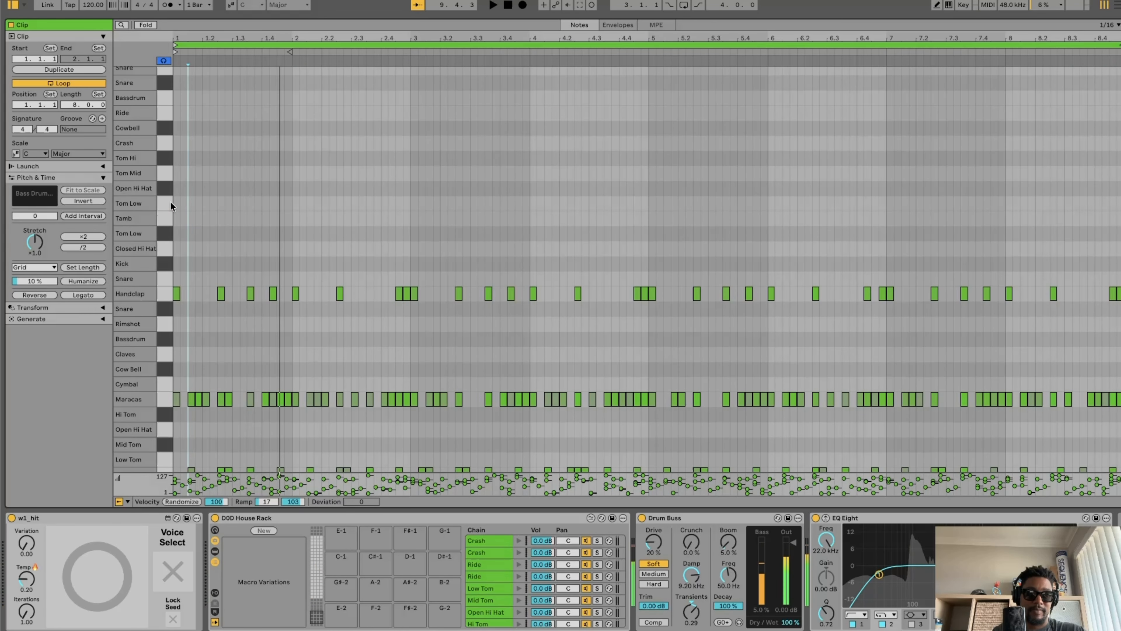
click(167, 234)
click(163, 129)
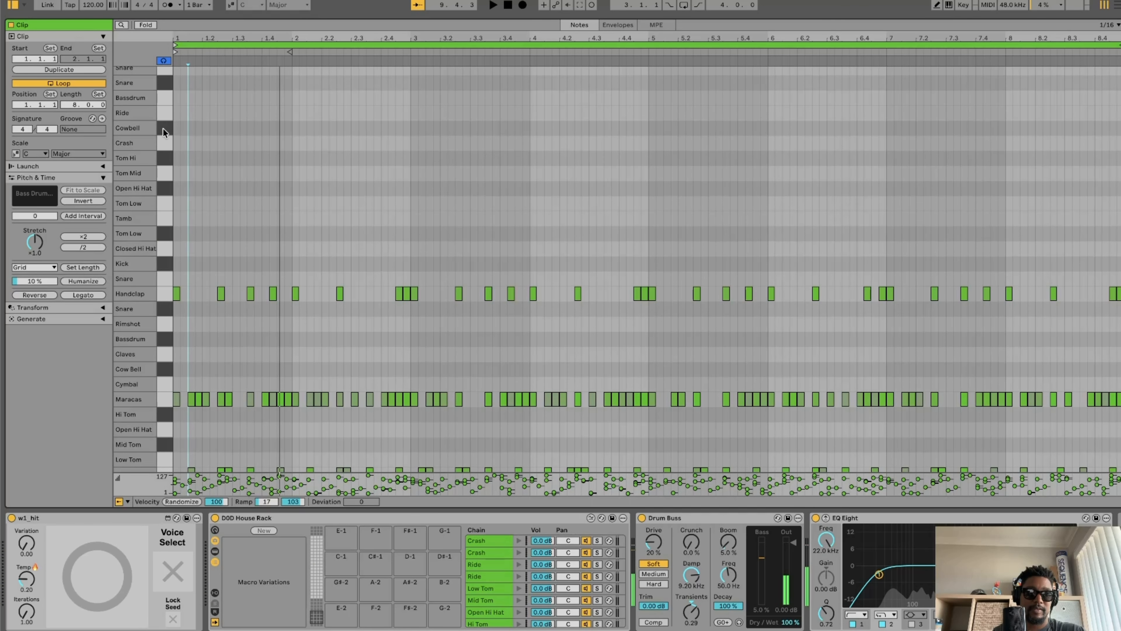
click(178, 569)
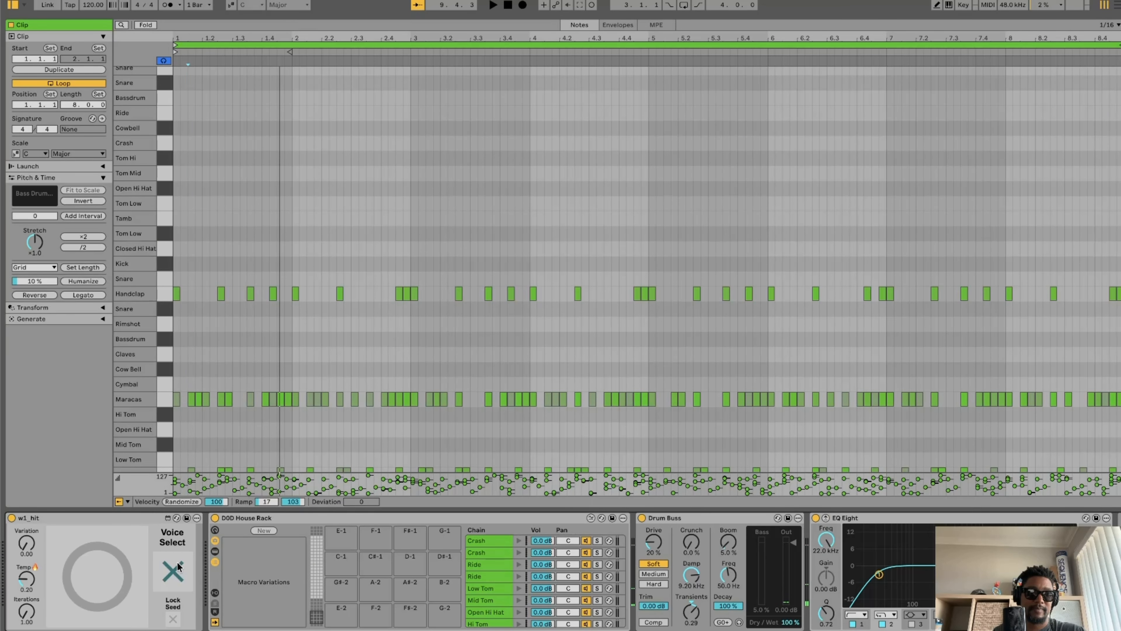
click(170, 128)
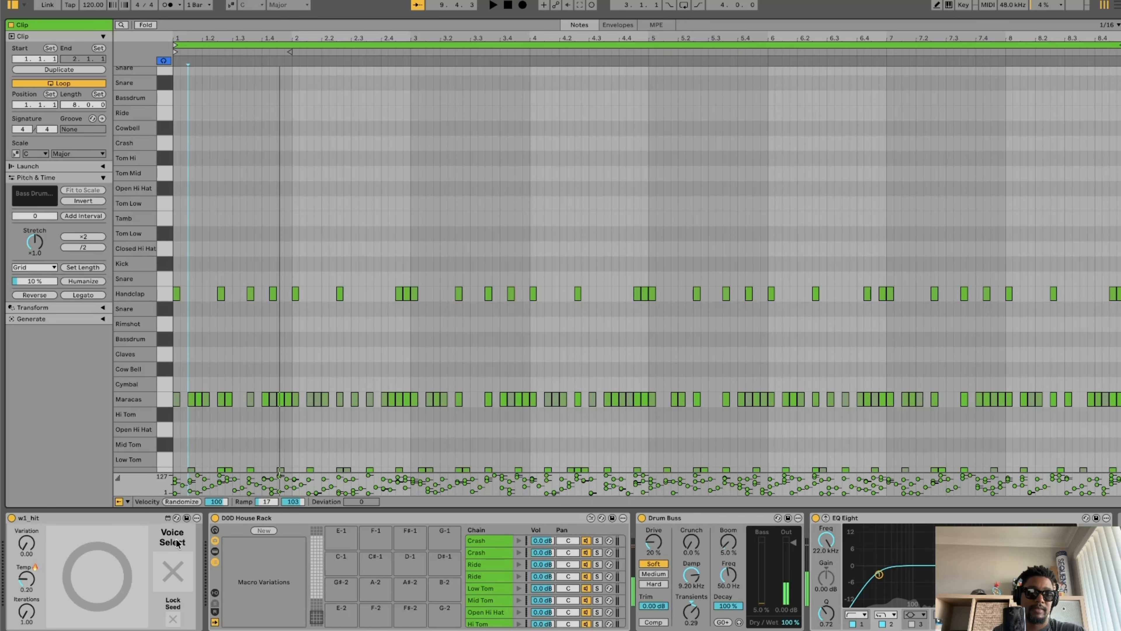
Generate a Cowbell pattern, start playback and regenerate the pattern while it plays
click(104, 579)
click(101, 577)
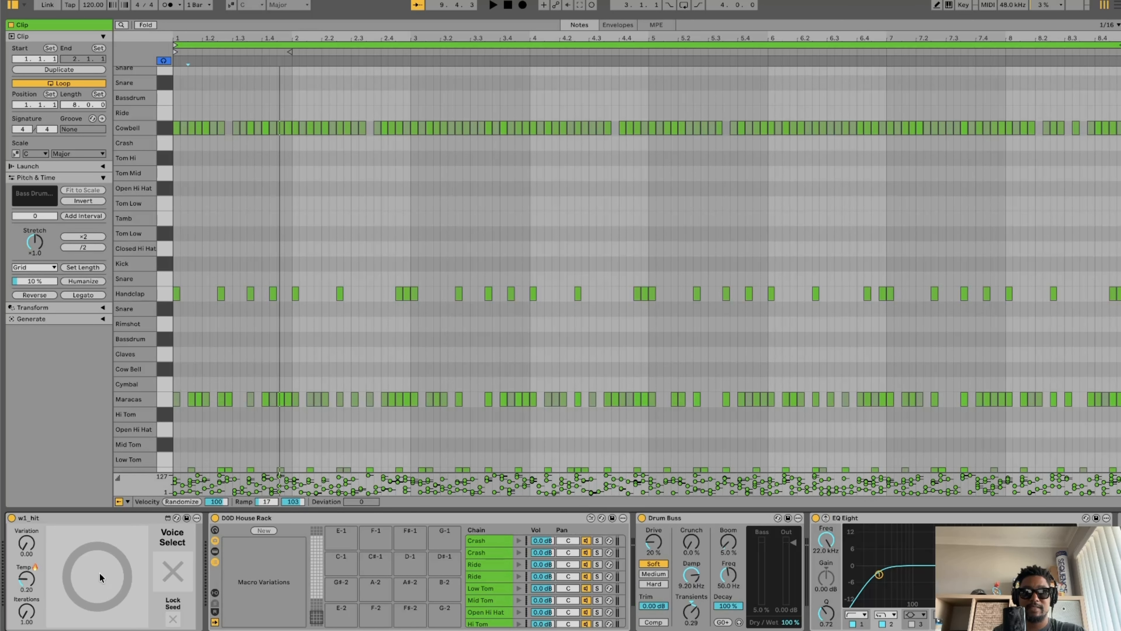
key(space)
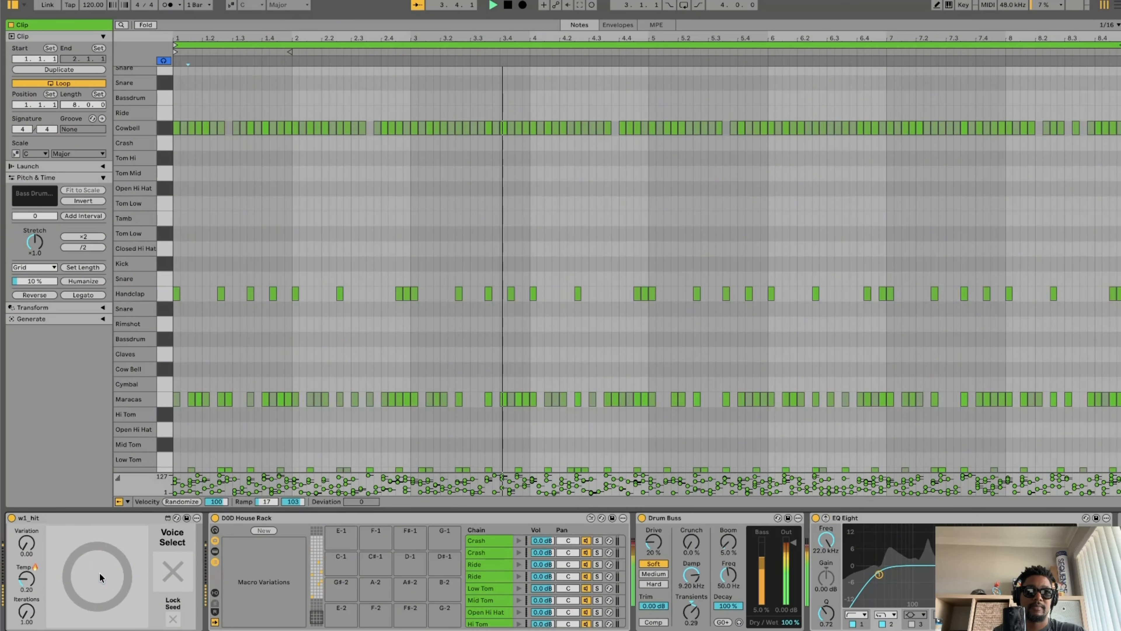
click(100, 577)
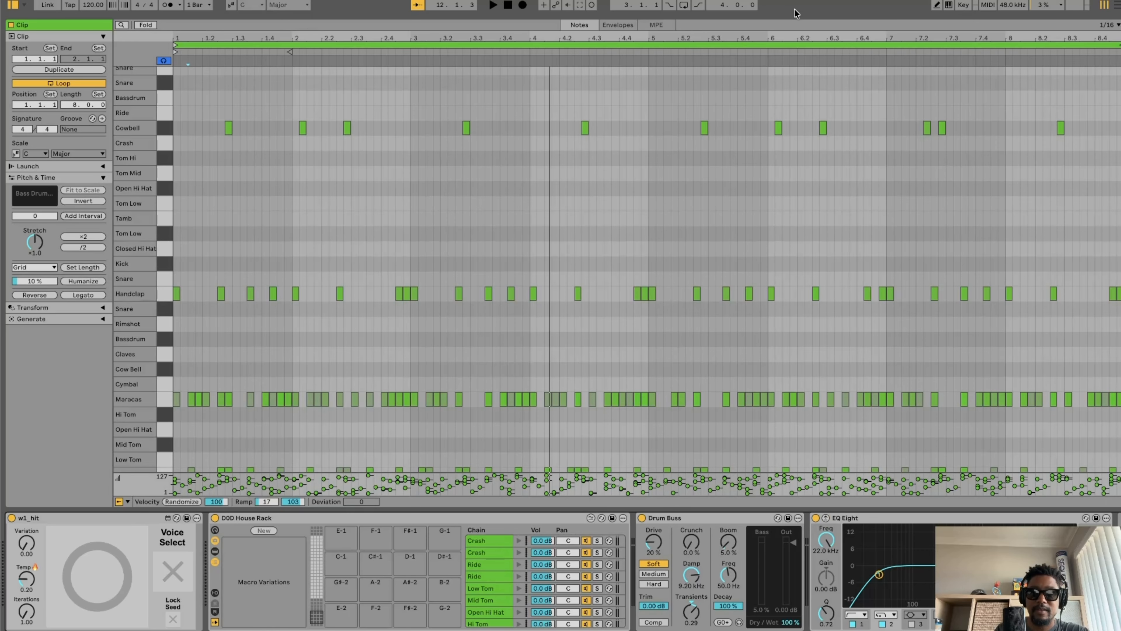
Reveal the session tracks and delete tracks 3 to 5, the bongos, bass and grand piano
drag(795, 16, 796, 332)
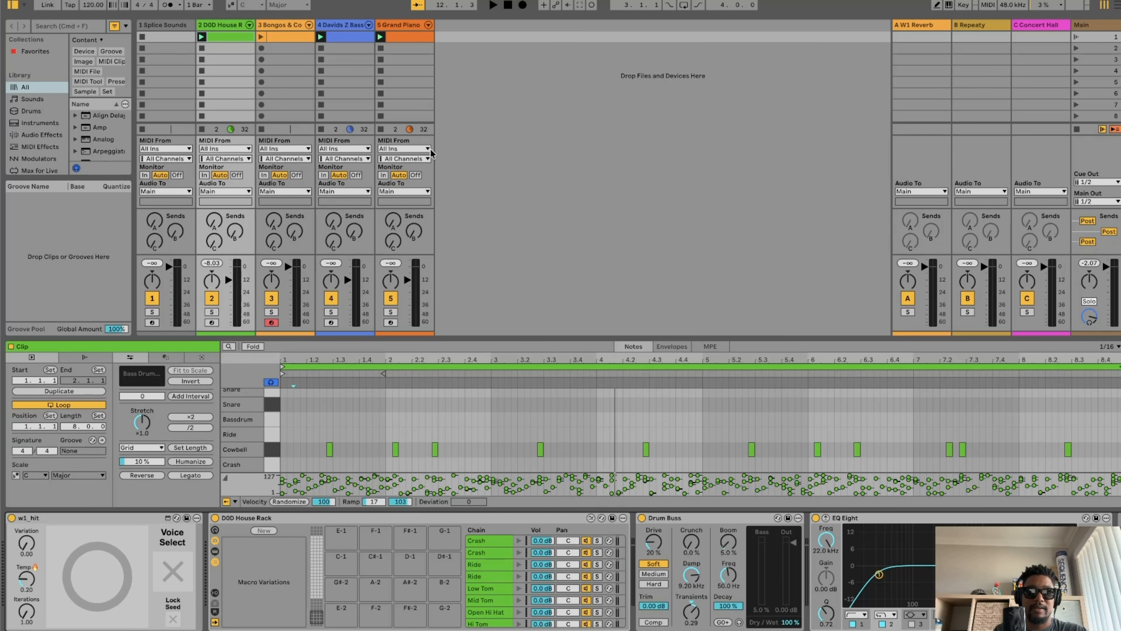
click(276, 22)
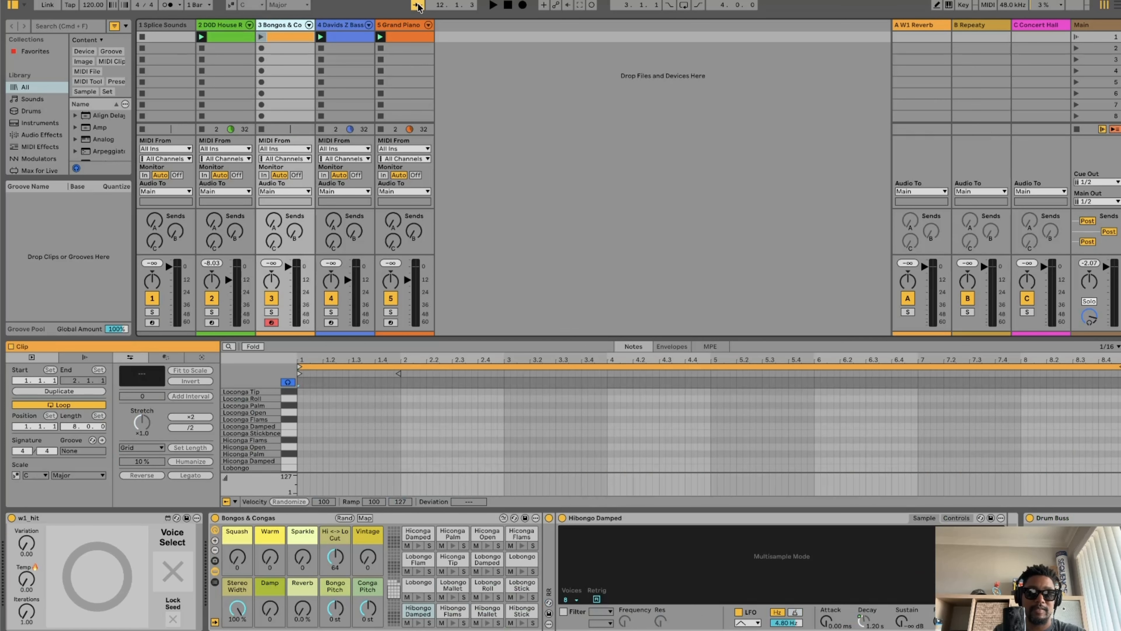
shift+click(409, 25)
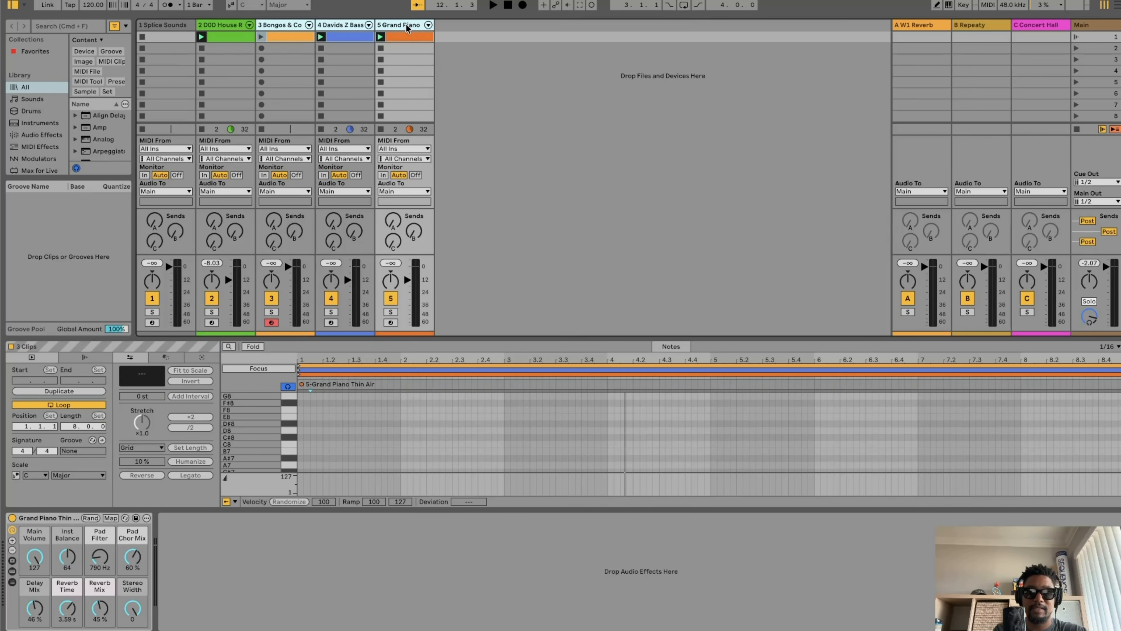
key(Delete)
click(324, 84)
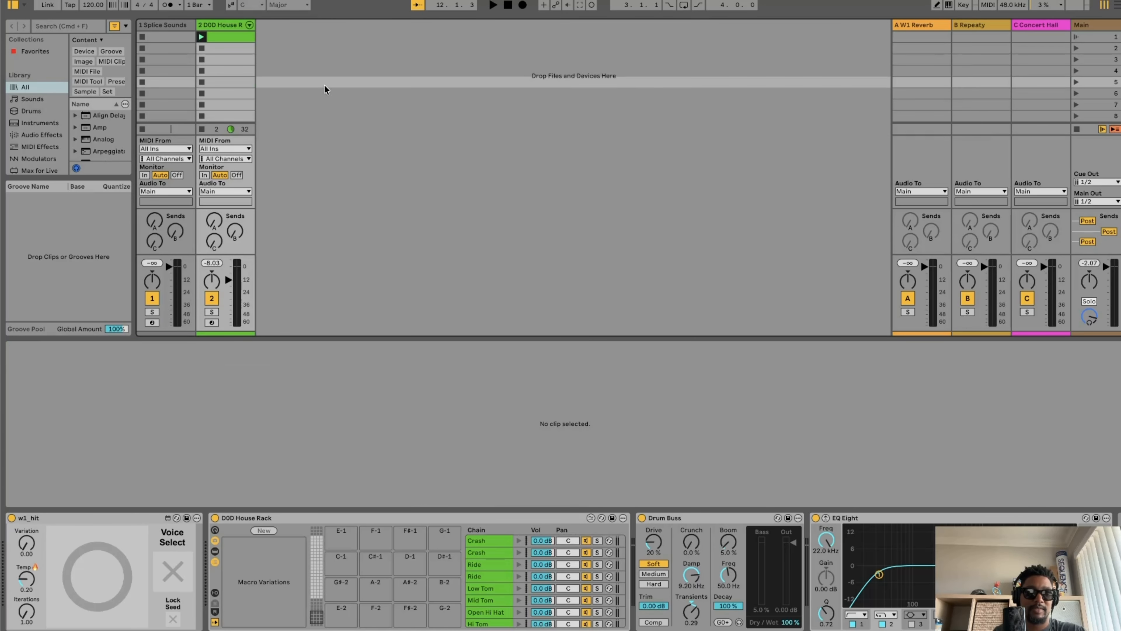
click(73, 26)
text(sew)
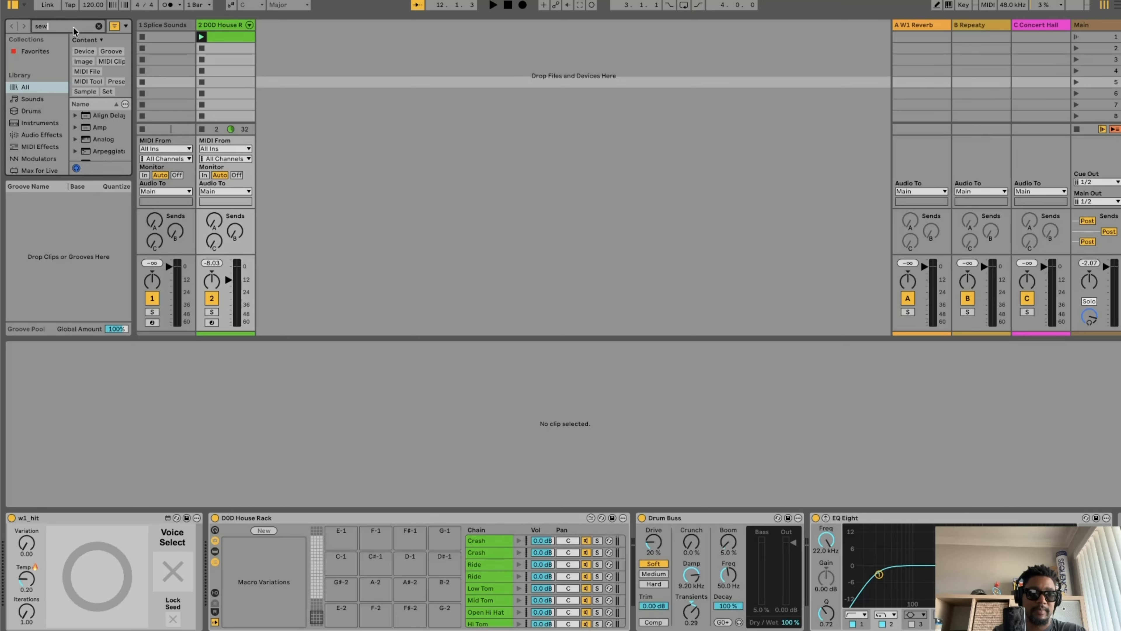
text(rum)
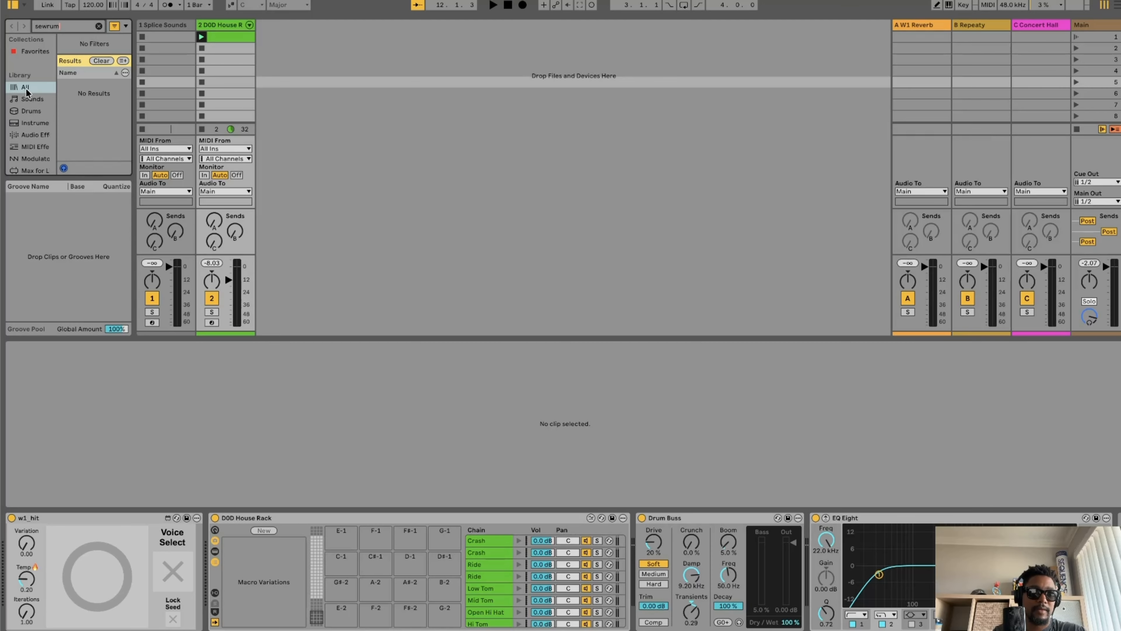
click(26, 90)
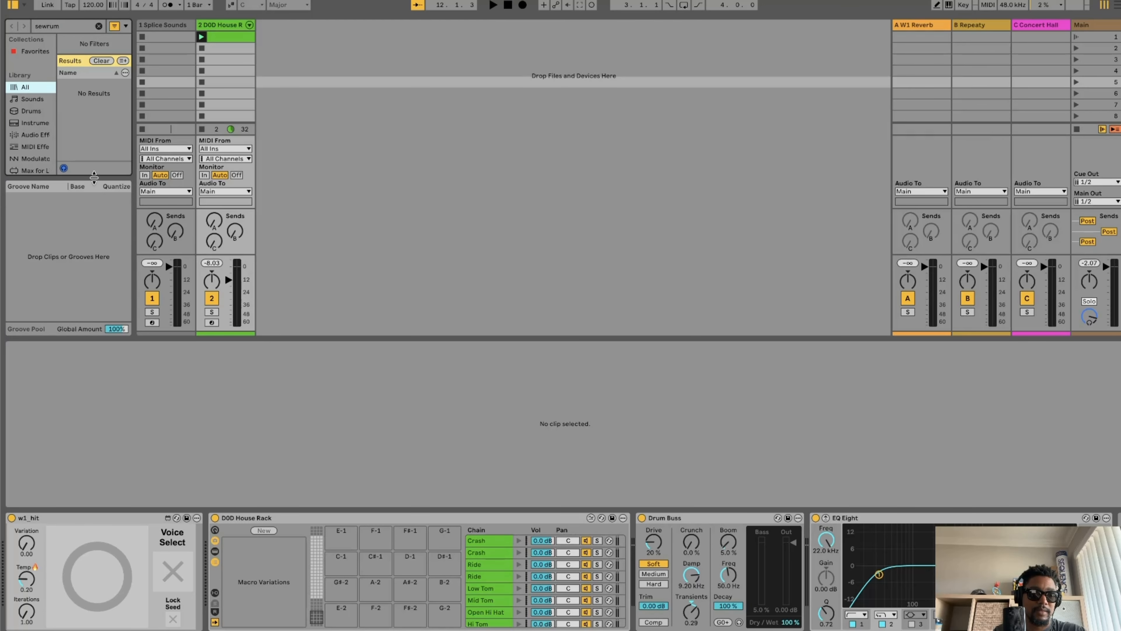
Enlarge the browser, search it for "seru", add Serum 2 as a new track and close its plug-in window
drag(94, 178, 94, 224)
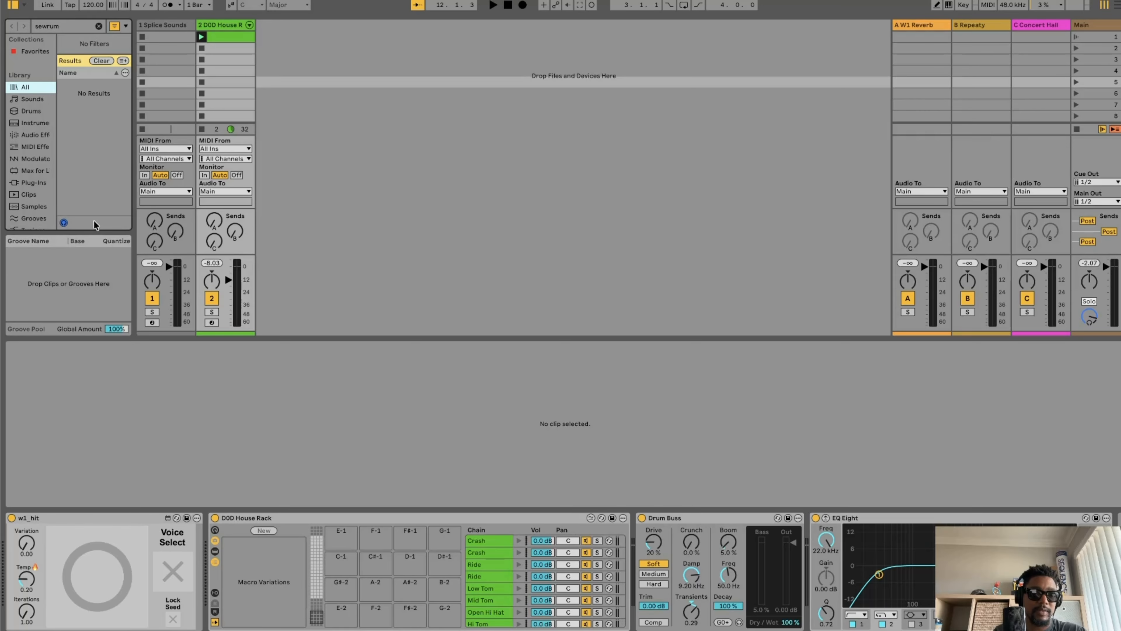
click(99, 26)
click(81, 26)
text(seru)
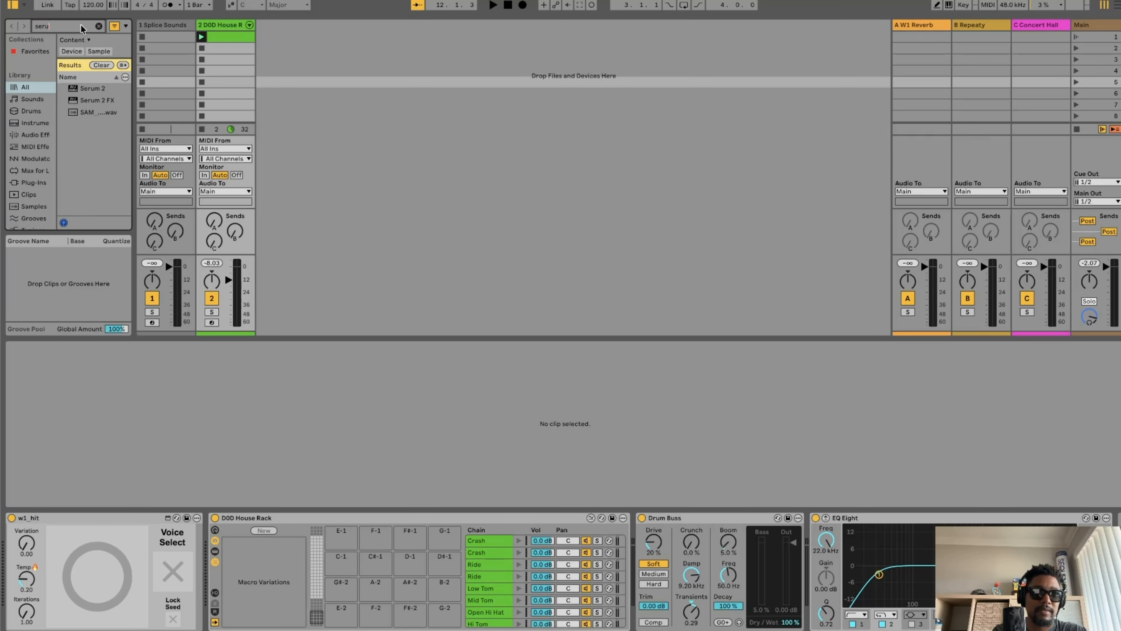
drag(103, 88, 331, 93)
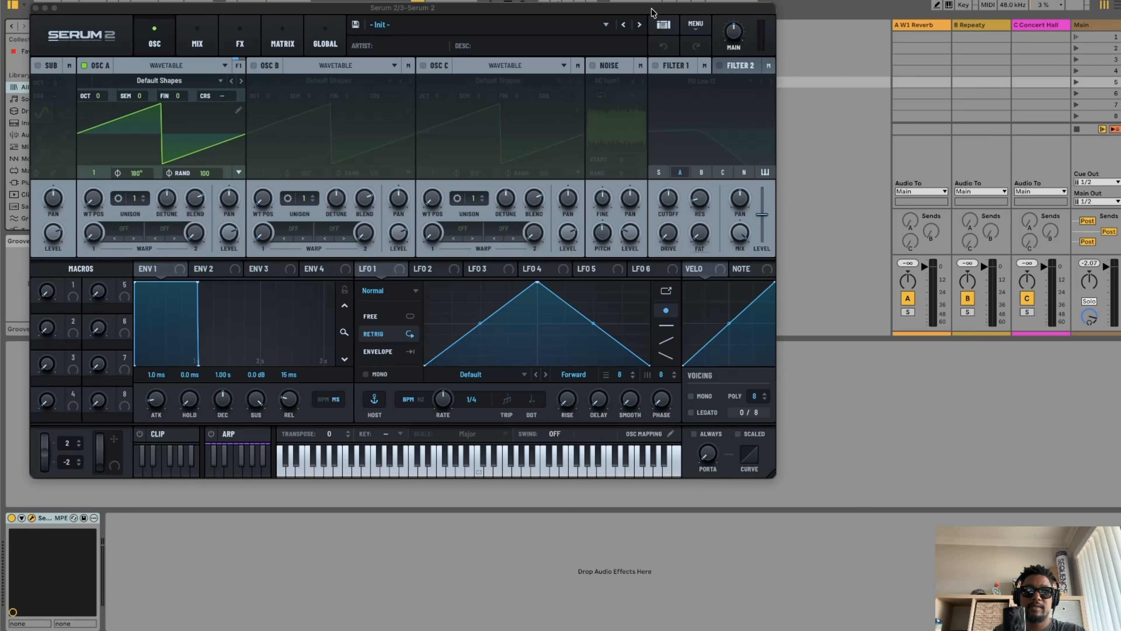
click(35, 8)
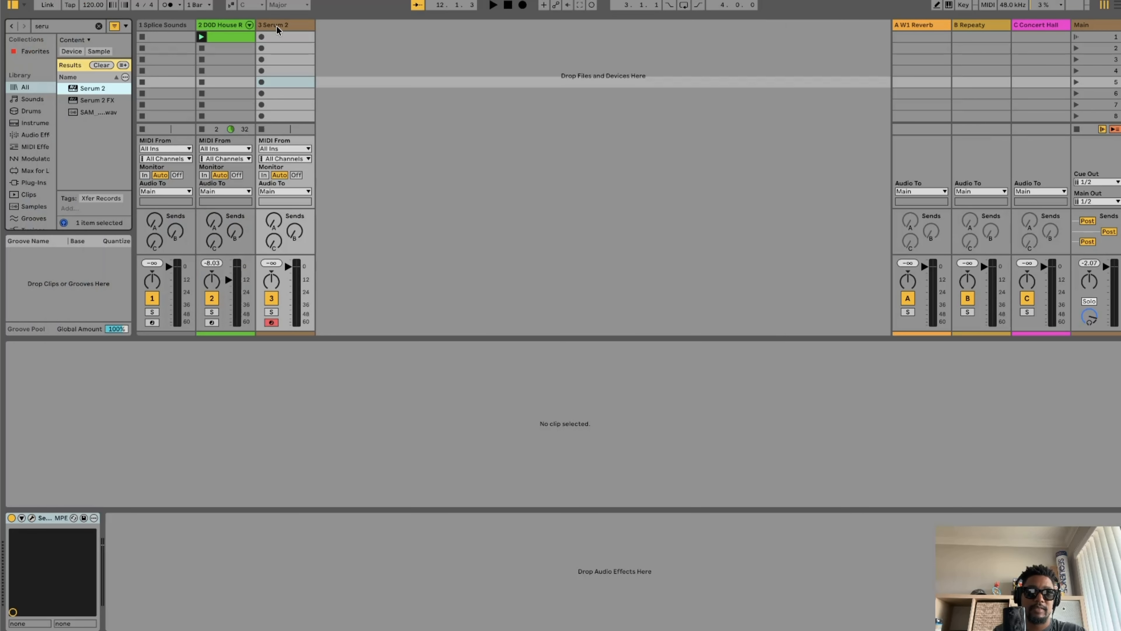
Create an empty clip in the first slot of the Serum 2 track and set its scale to A Minor
double_click(280, 38)
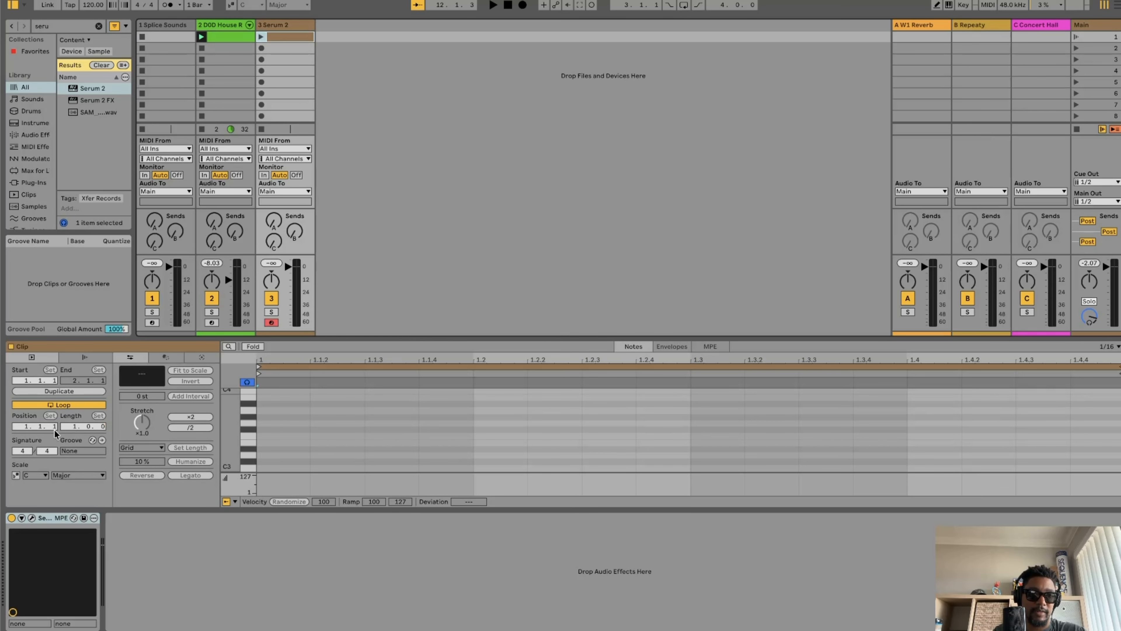
click(16, 475)
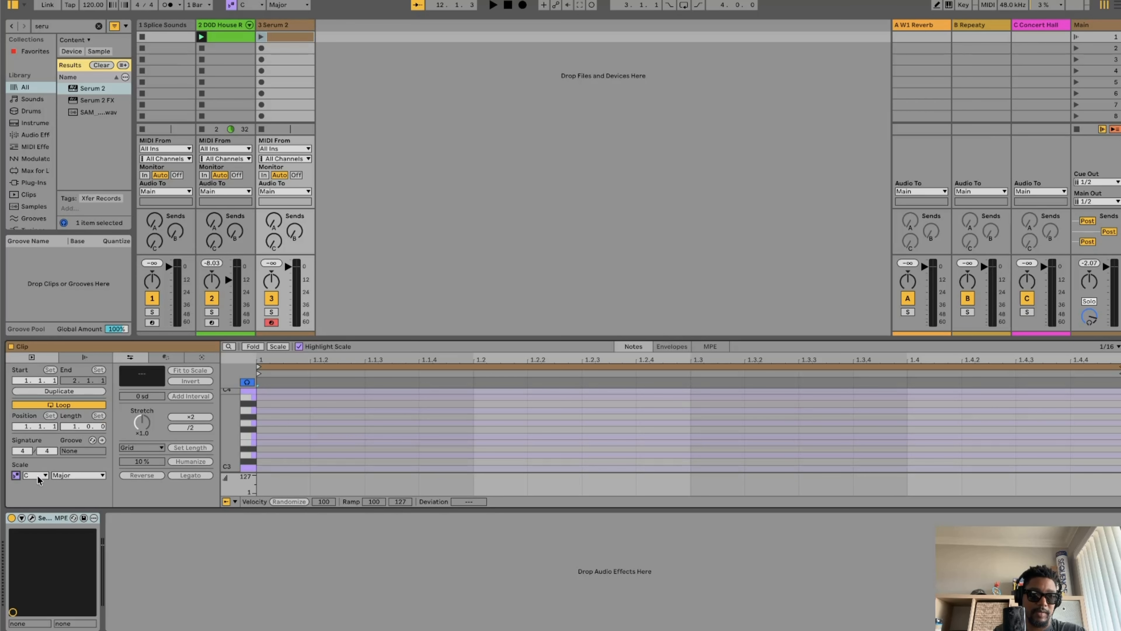
click(35, 475)
click(37, 570)
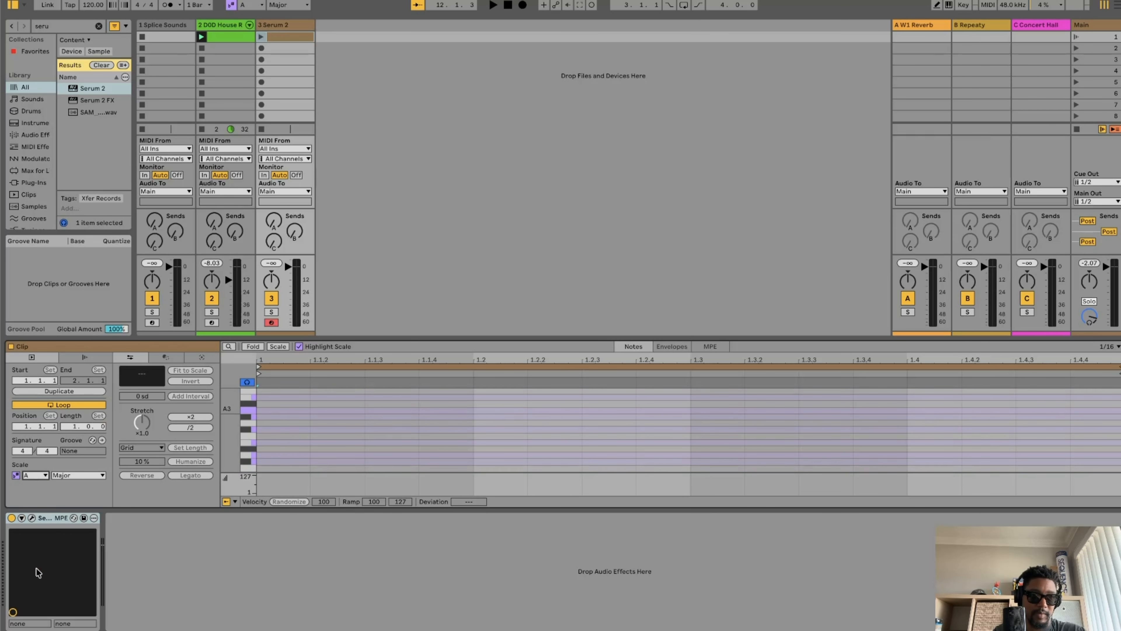
click(85, 473)
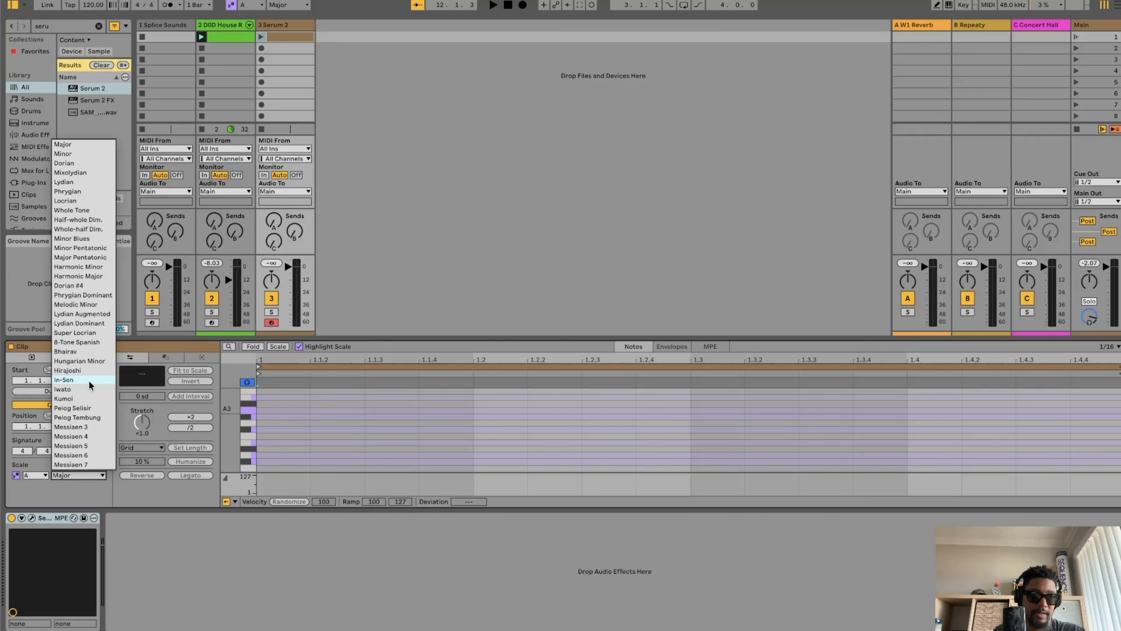
click(82, 154)
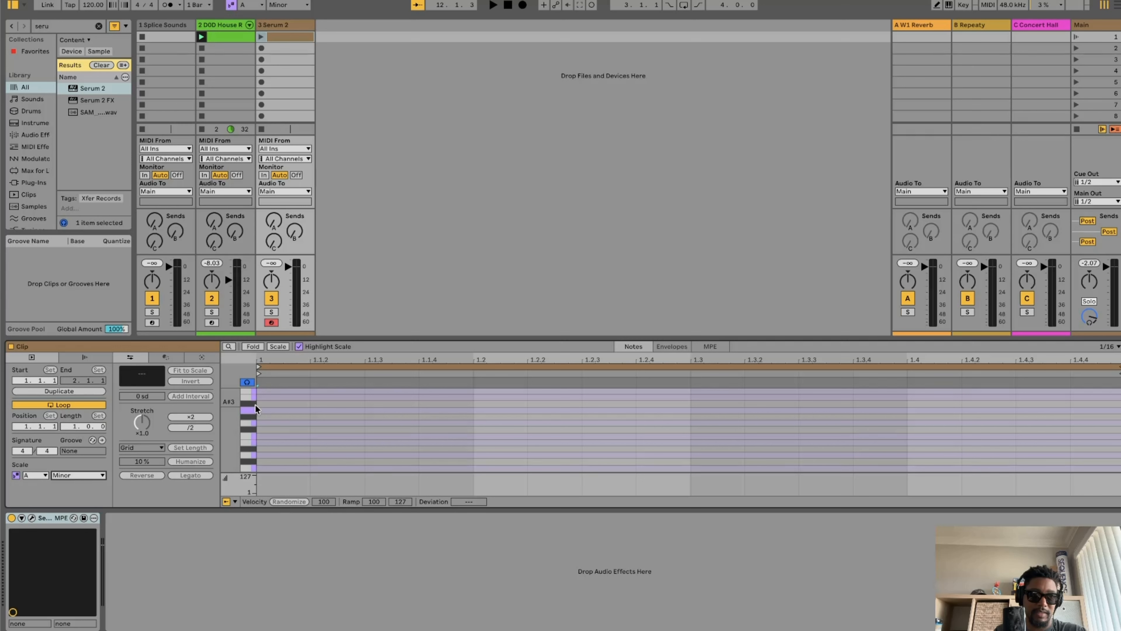
Limit the clip's note editor to the notes of the scale and audition the A2 key
click(278, 346)
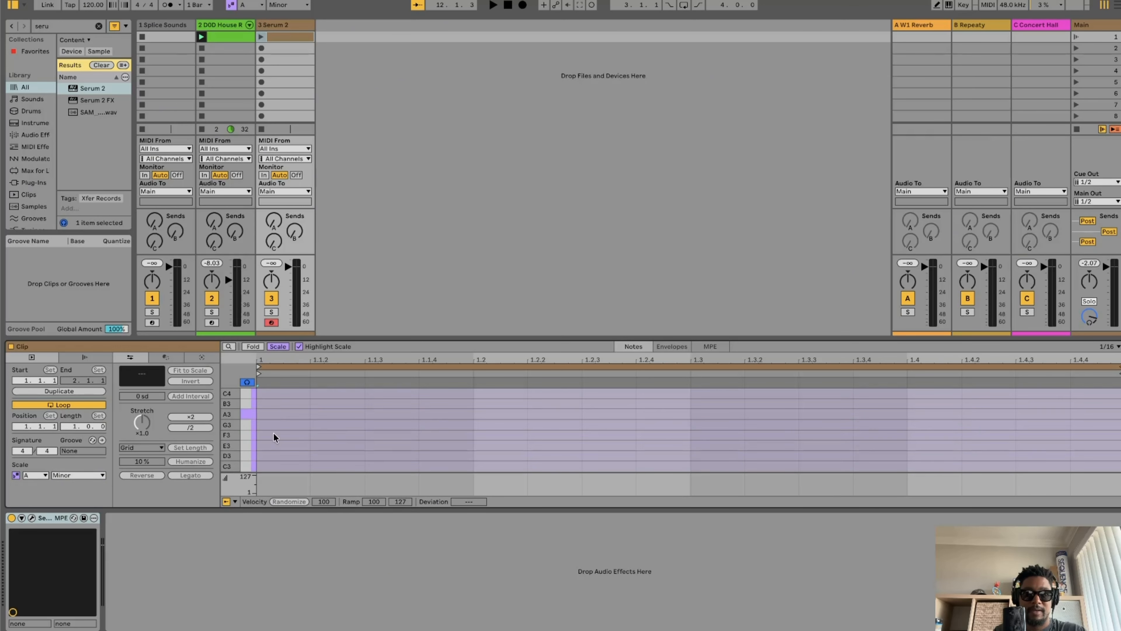
scroll(273, 434, down, 4)
click(243, 412)
click(245, 414)
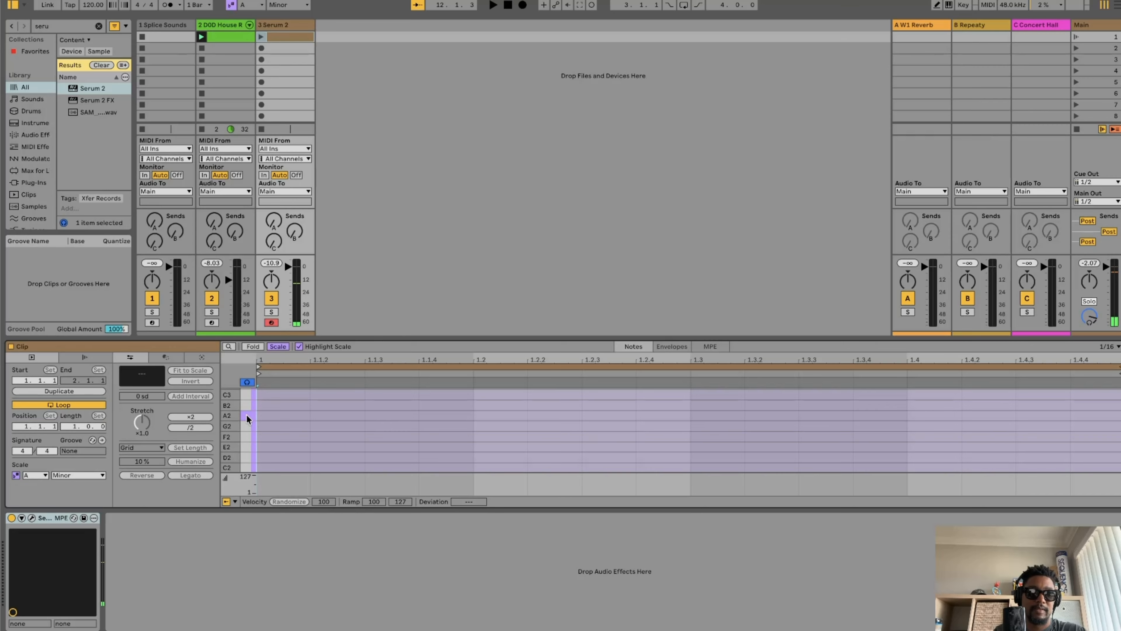
Search the browser for "w1" and add the w1_hit device to the Serum 2 track
click(66, 23)
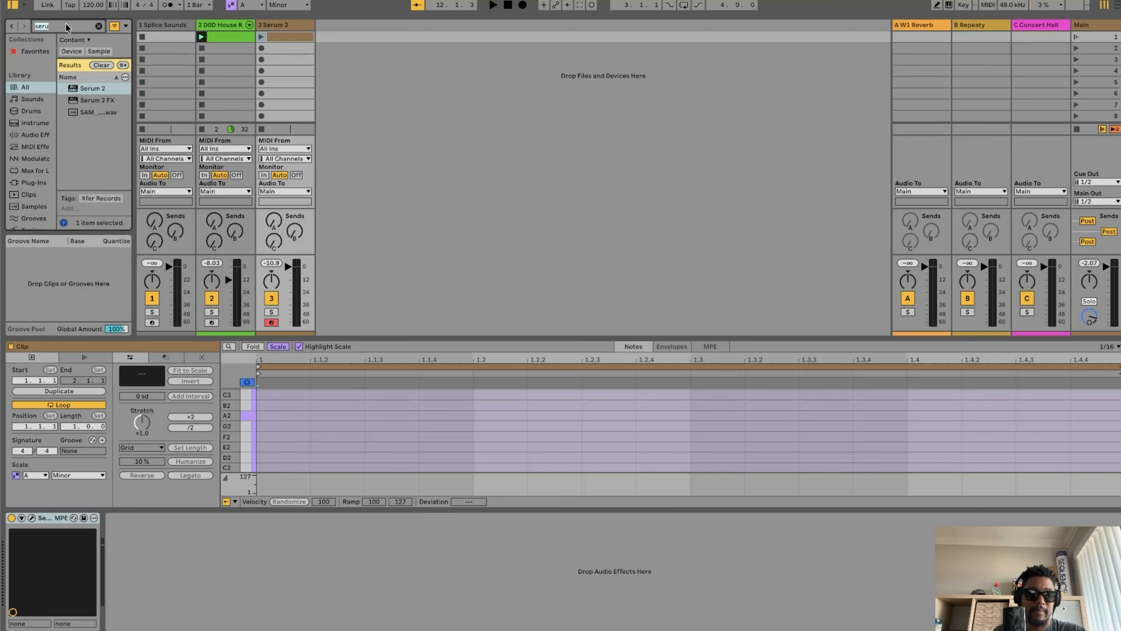
text(w1)
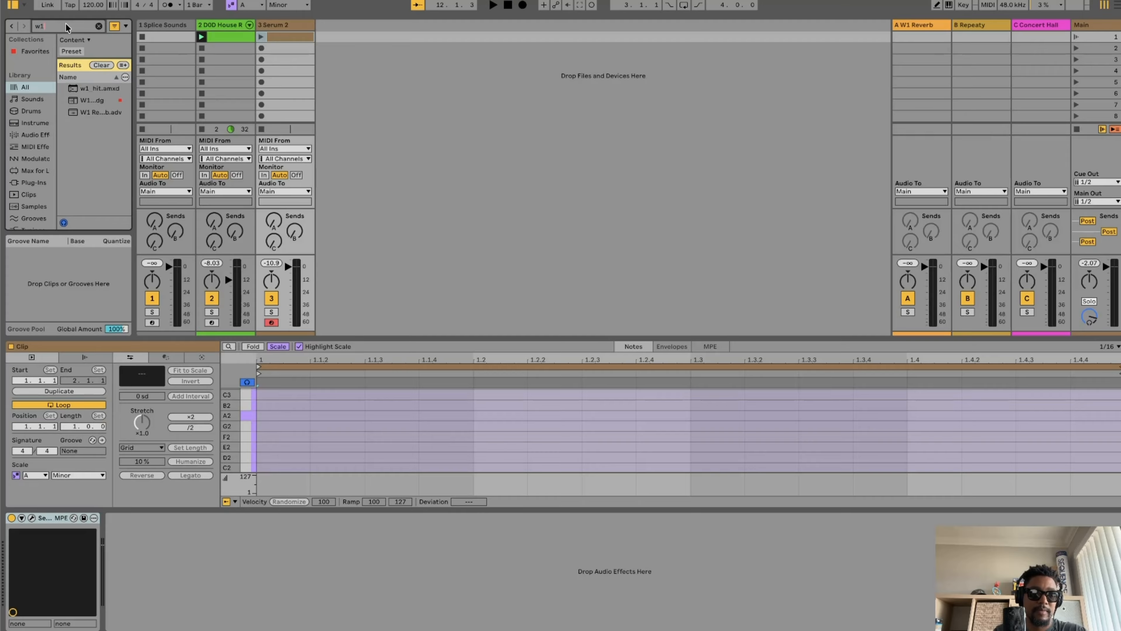
double_click(84, 89)
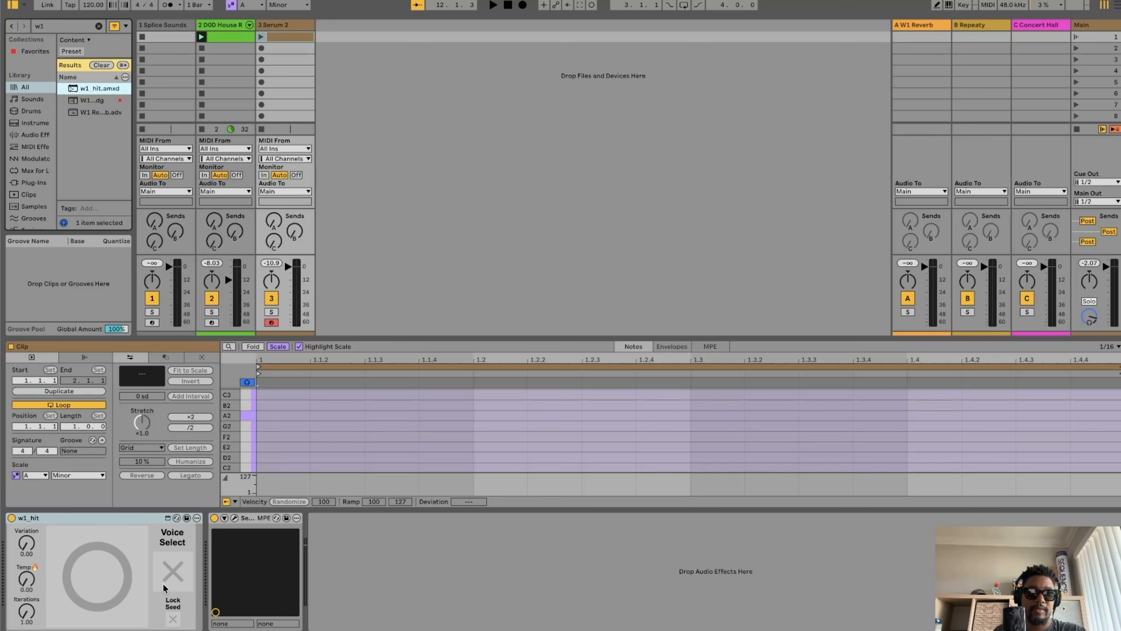
Choose A1 as the voice for w1_hit on the Serum 2 track
click(180, 565)
scroll(257, 427, down, 3)
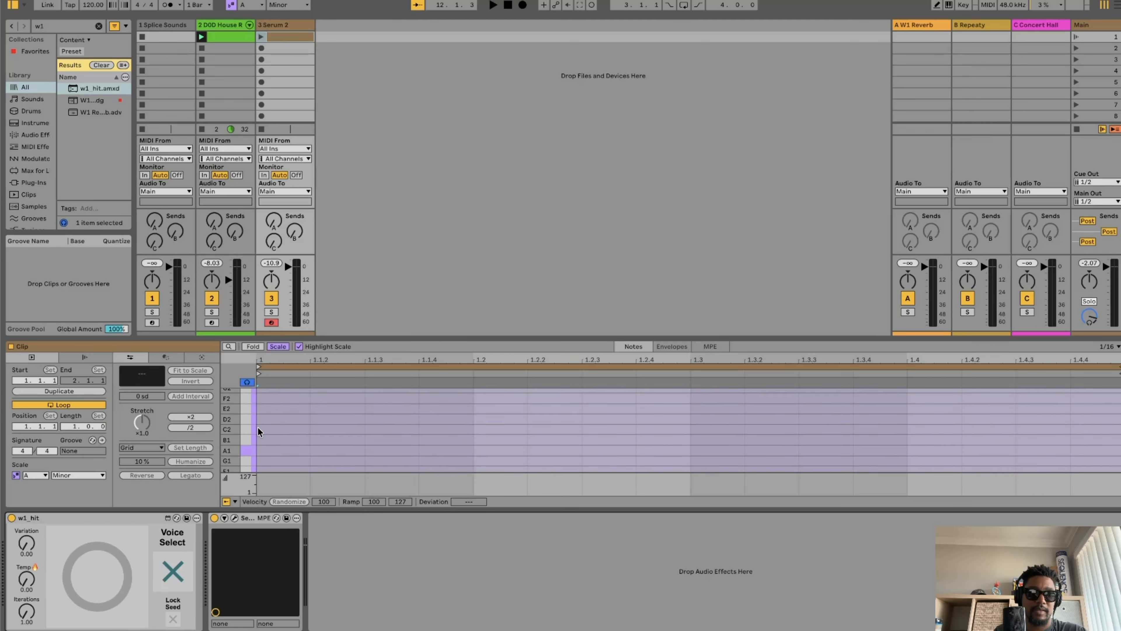
click(246, 434)
click(178, 567)
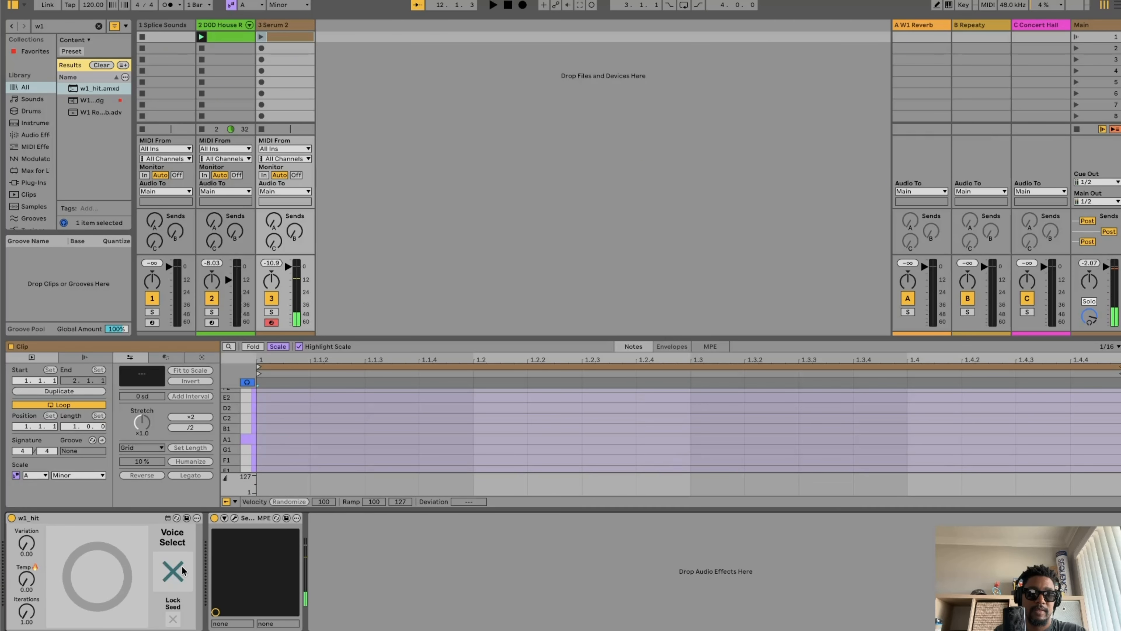
click(244, 439)
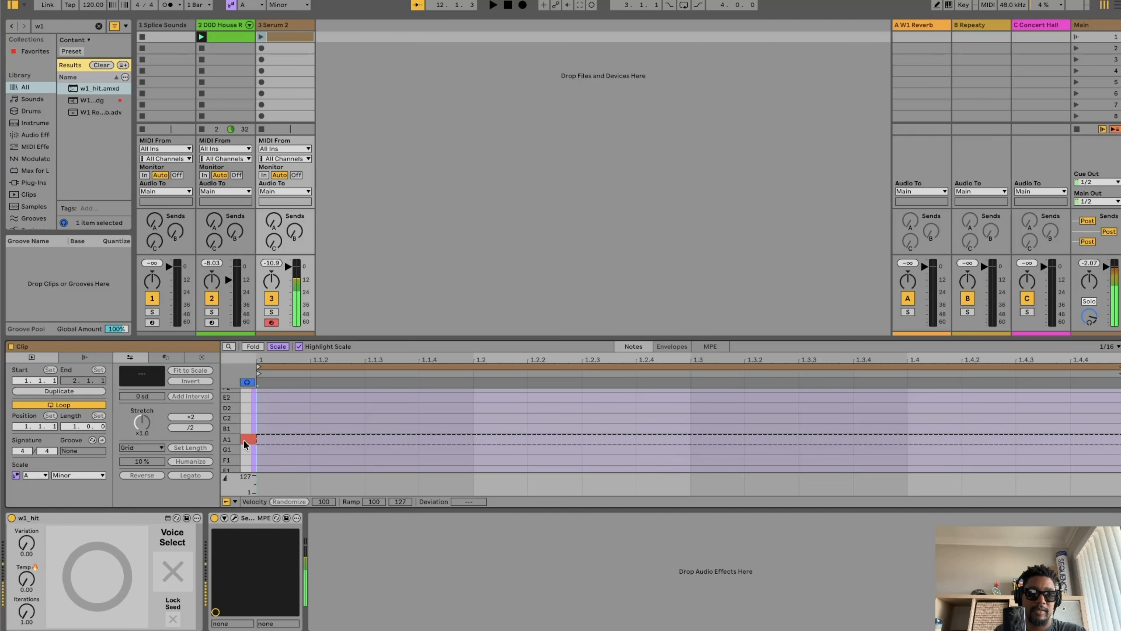
Generate an A1 pattern over an eight-bar loop and play it together with the drum clip
click(96, 574)
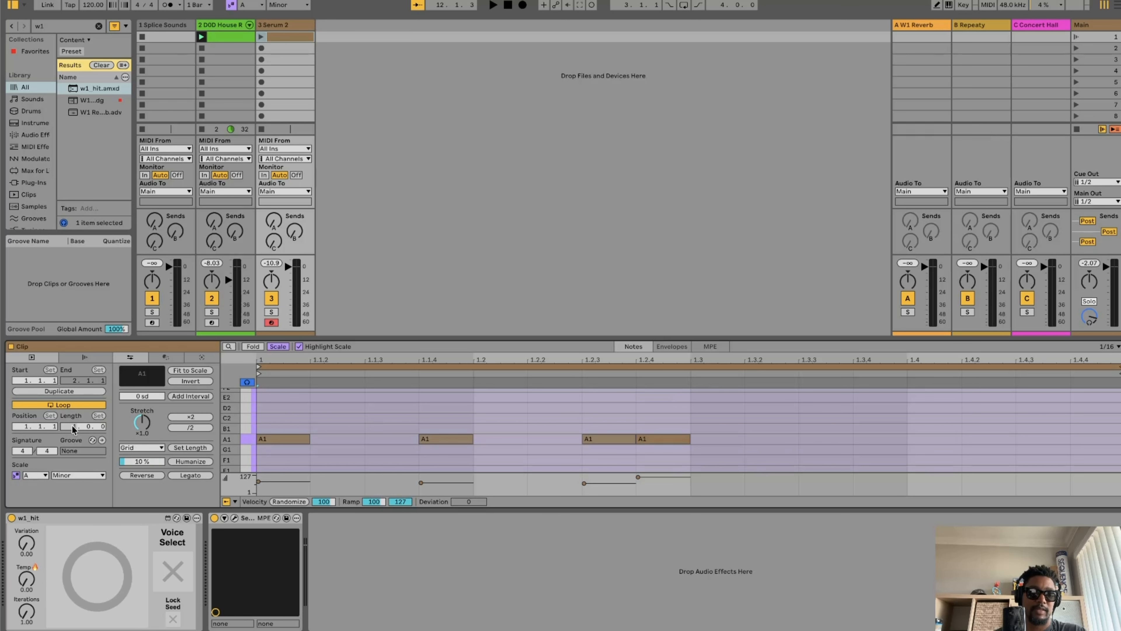
key(Return)
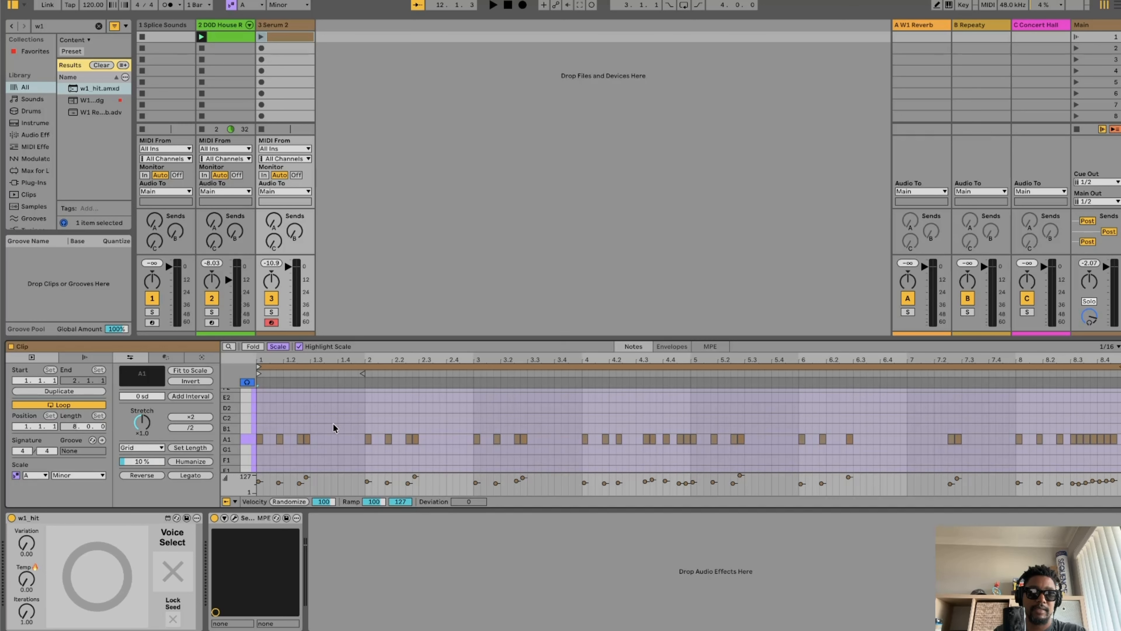
key(space)
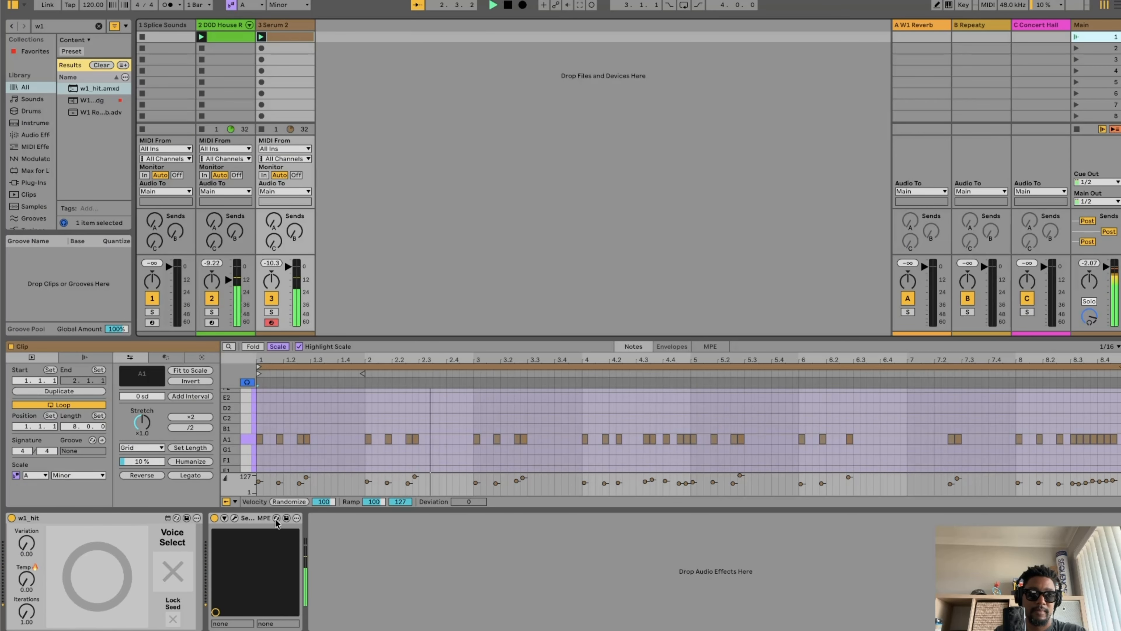
Open Serum 2's preset browser and audition the Acid bass presets from BA - 303 Die Treppe to BA - Acid Bass Toolbox
click(235, 518)
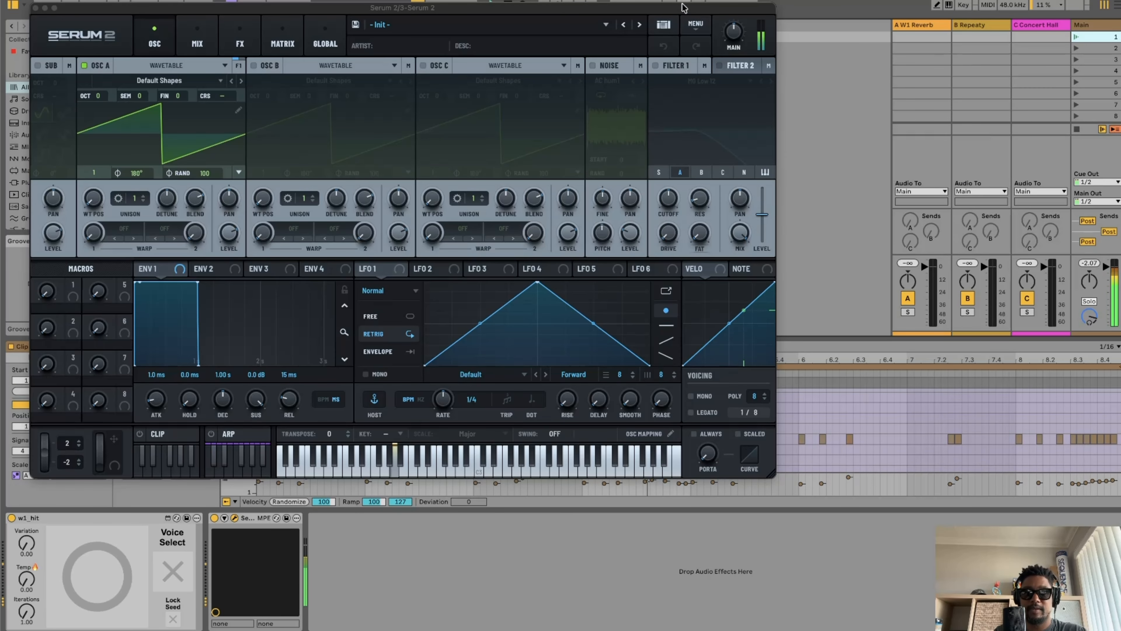
click(664, 24)
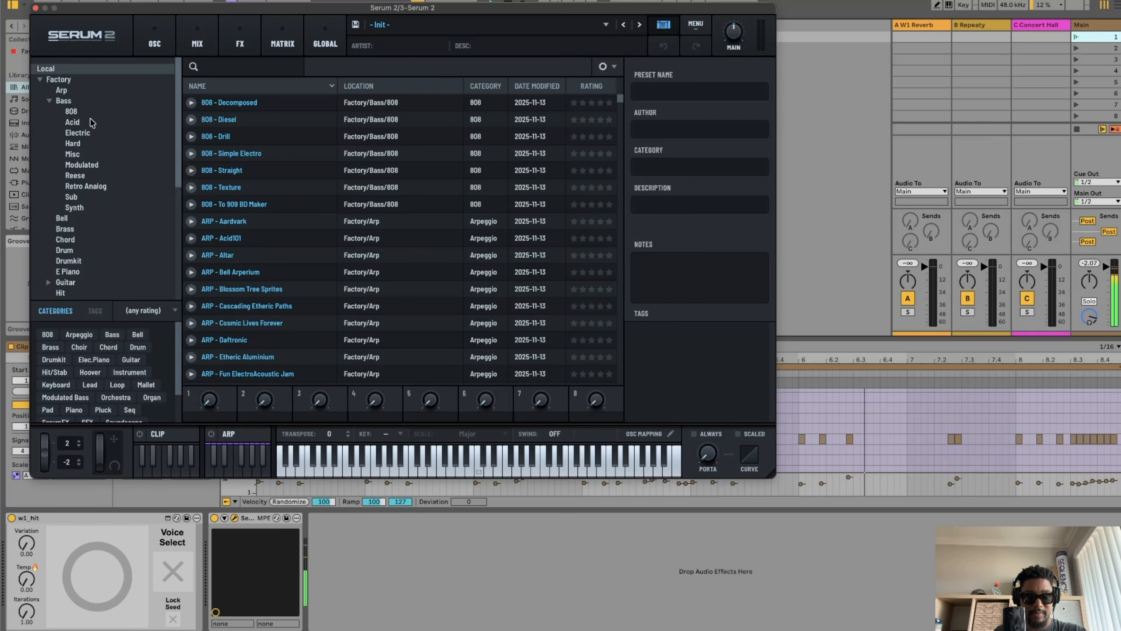
click(82, 122)
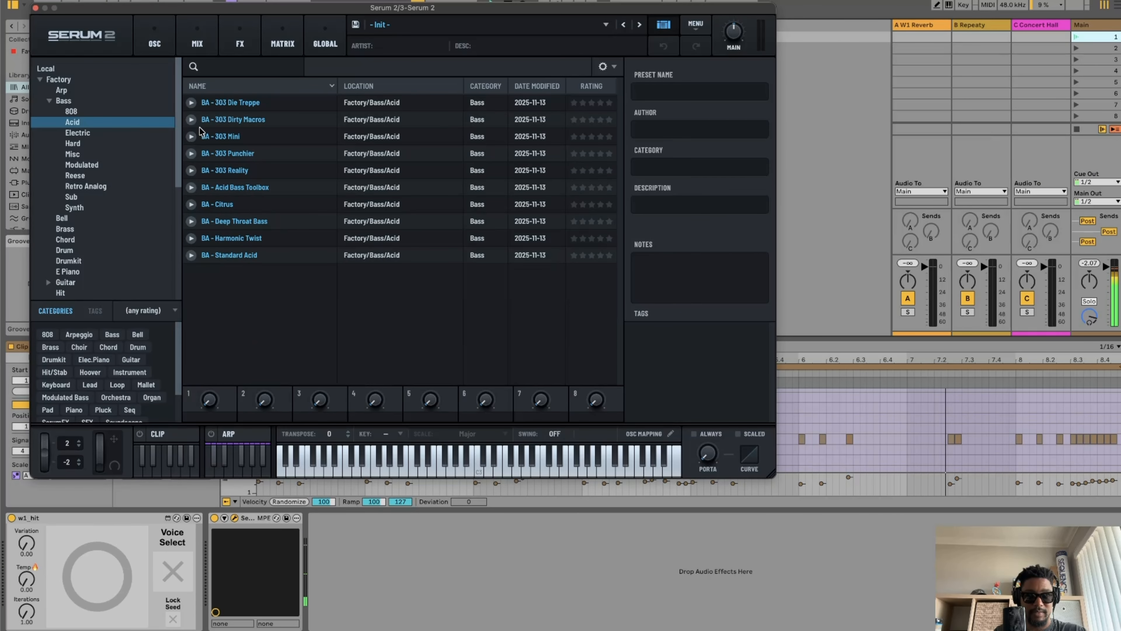
click(308, 104)
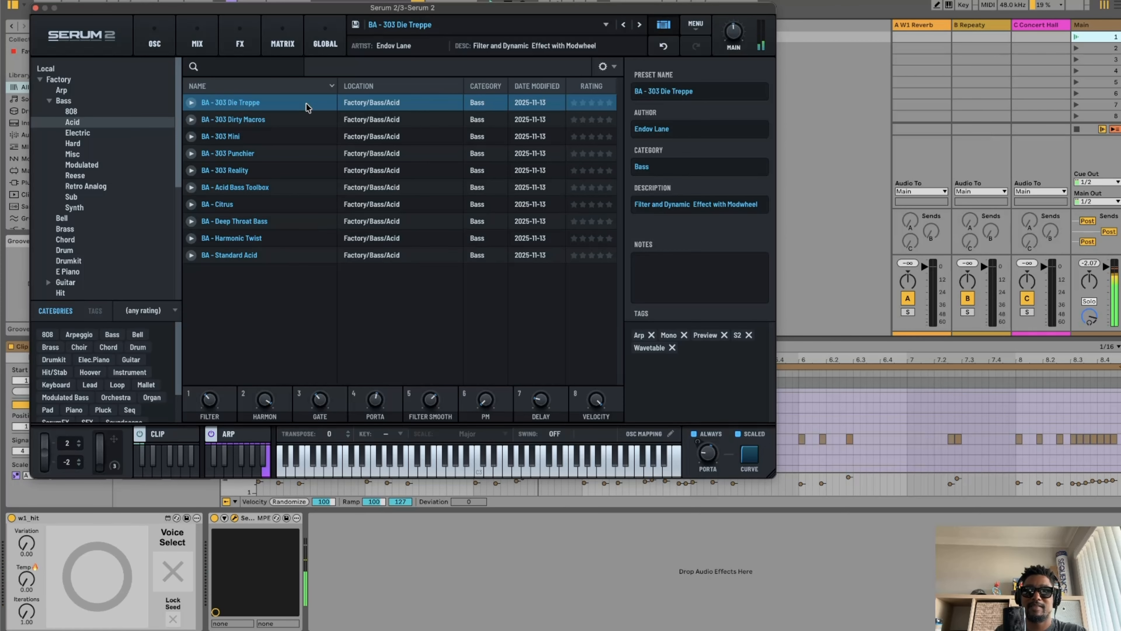
key(Down)
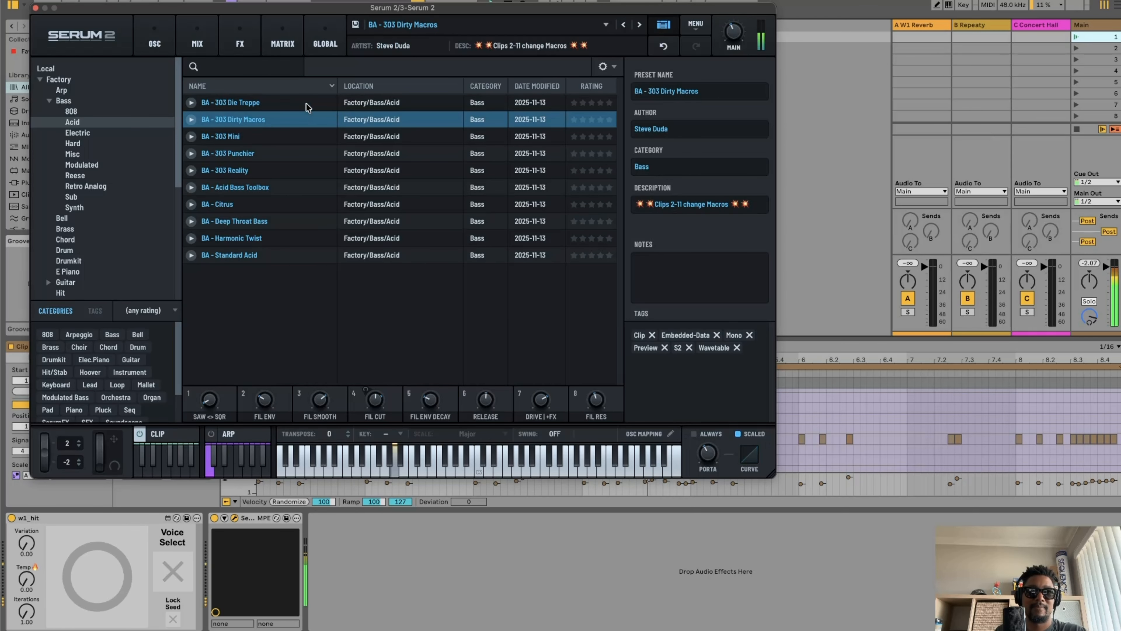
key(Down)
key(Down)
key(Down)
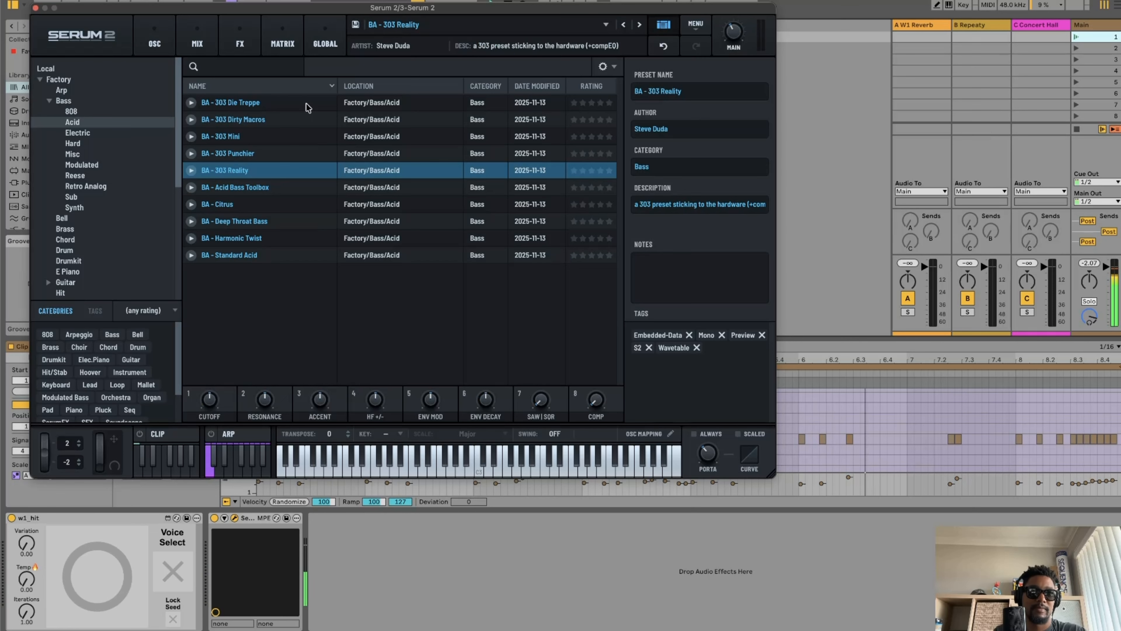
key(Down)
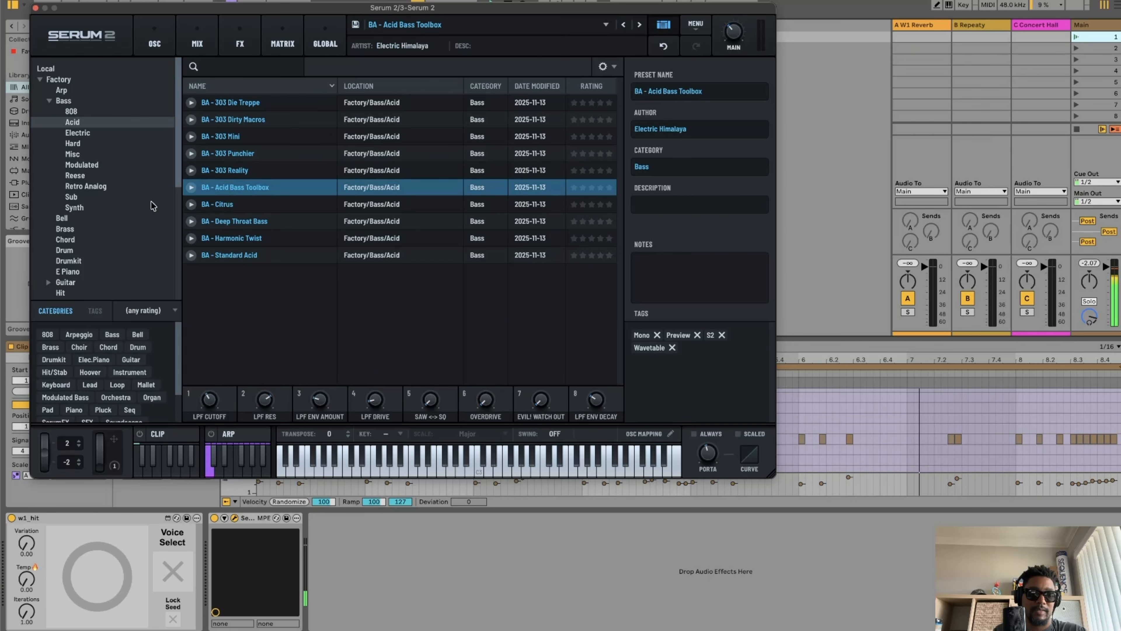
Audition the Hard bass presets starting at BA - Bowel Weevil and load BA - FM Wobble
click(109, 147)
click(353, 169)
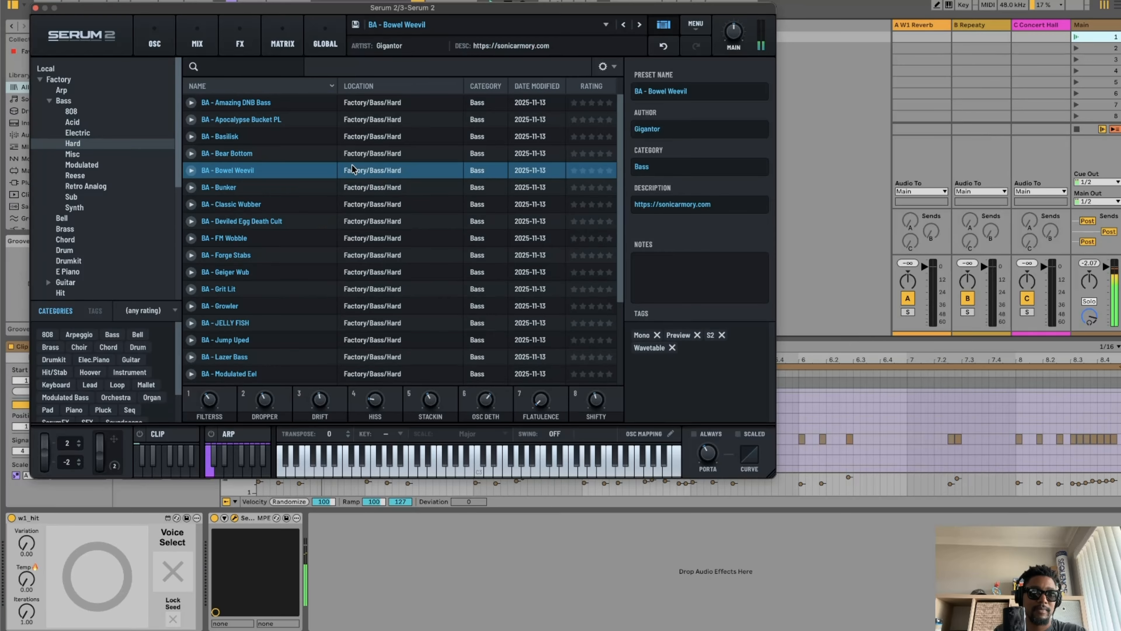
key(Down)
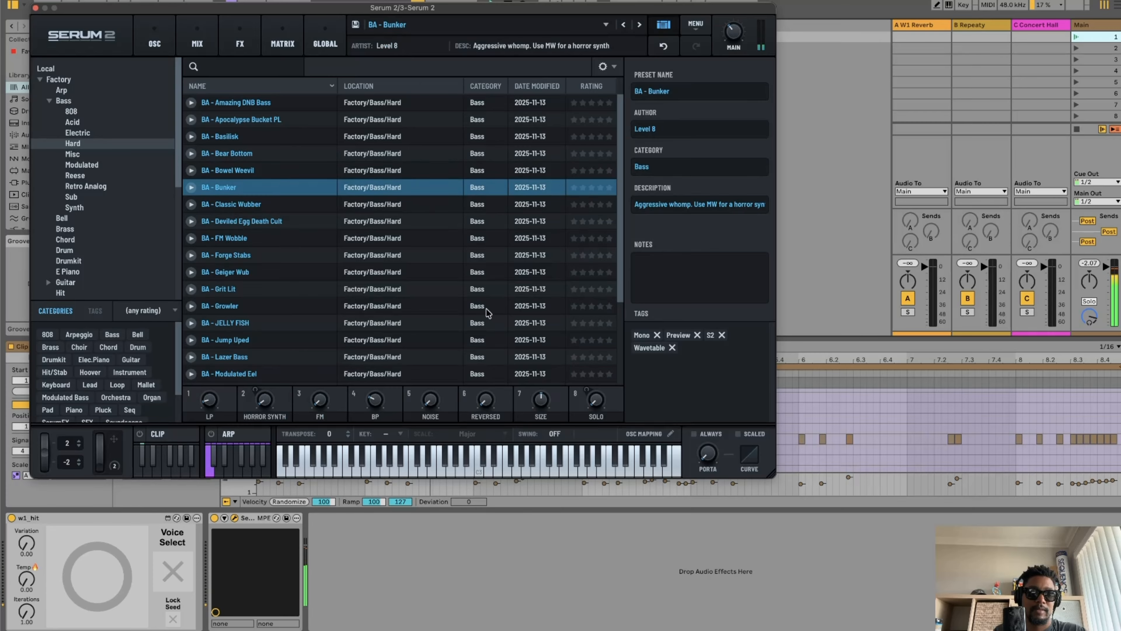
key(Up)
key(Down)
key(Down)
key(Down)
key(Down)
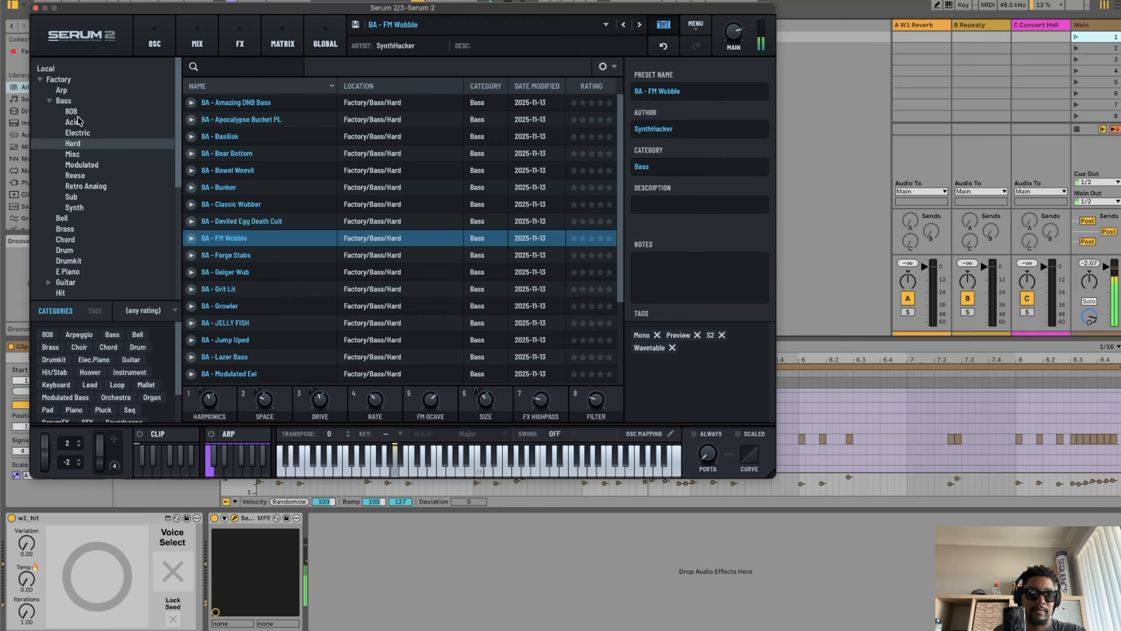
Look through the preset folders and list all local presets
scroll(83, 201, down, 1)
scroll(84, 200, down, 3)
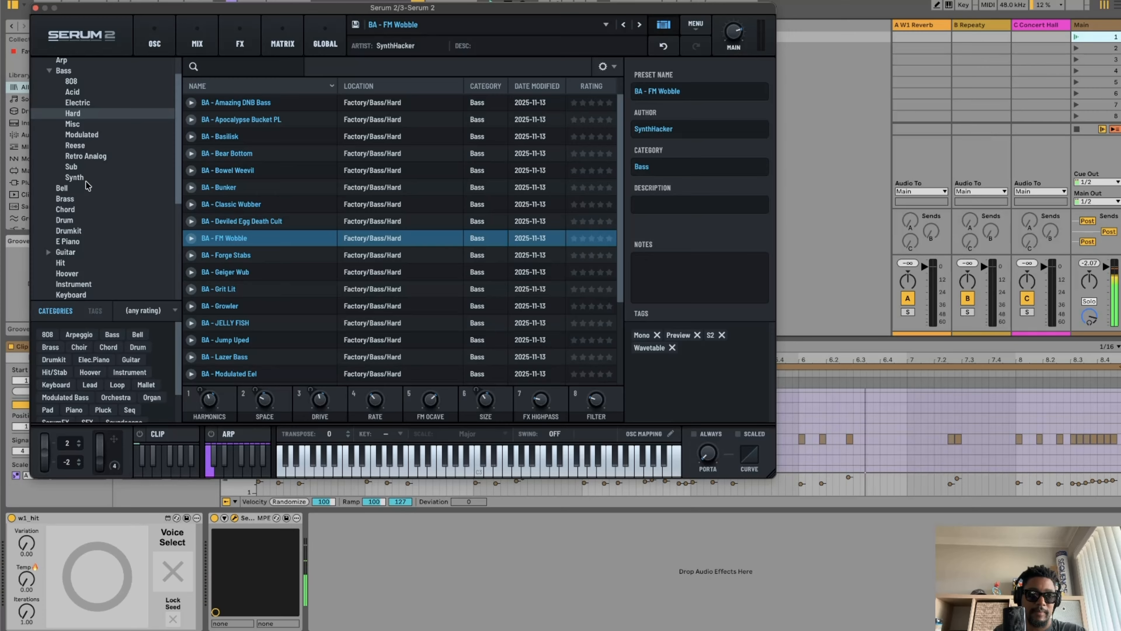
scroll(87, 185, up, 3)
click(67, 70)
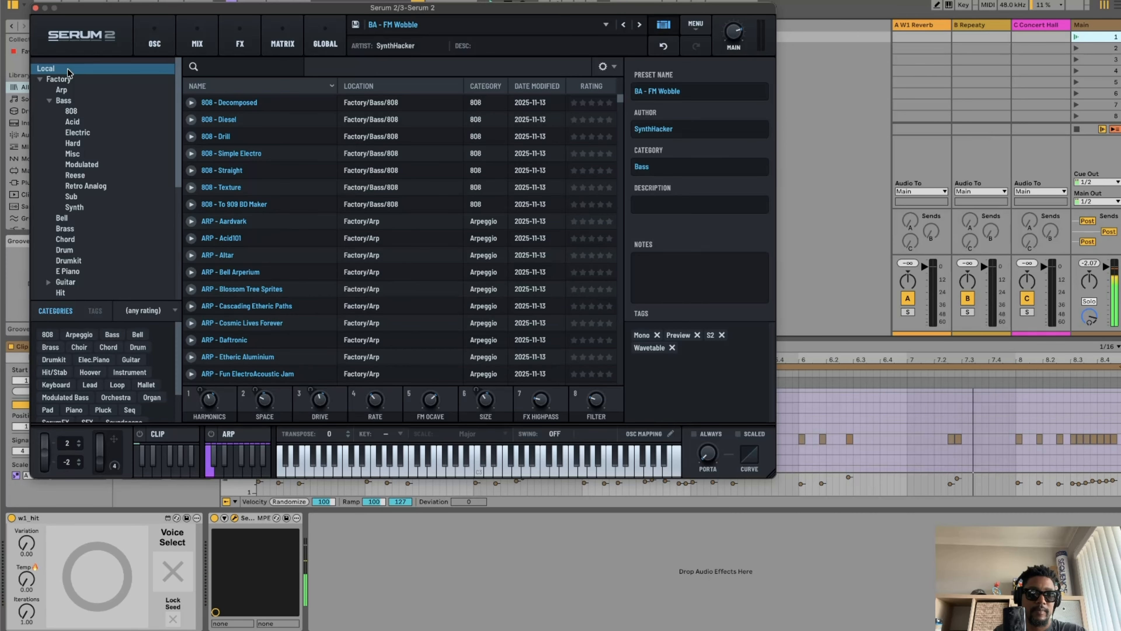
Load the ARP - Altar preset on the first Serum 2 track and close the plug-in window
click(456, 254)
key(Down)
click(456, 254)
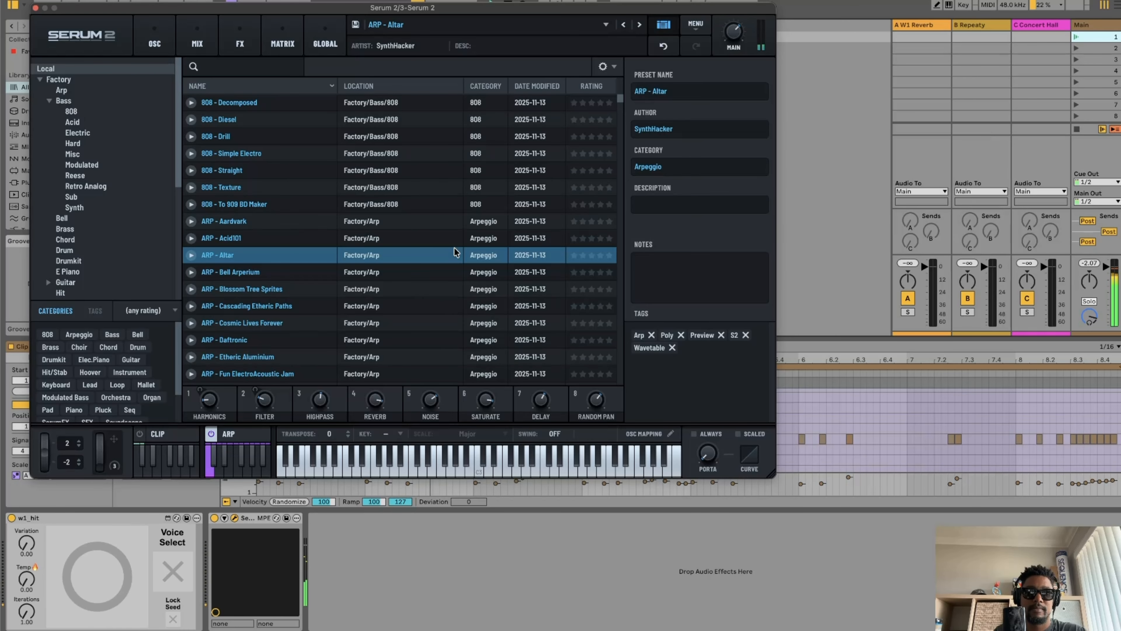
click(35, 8)
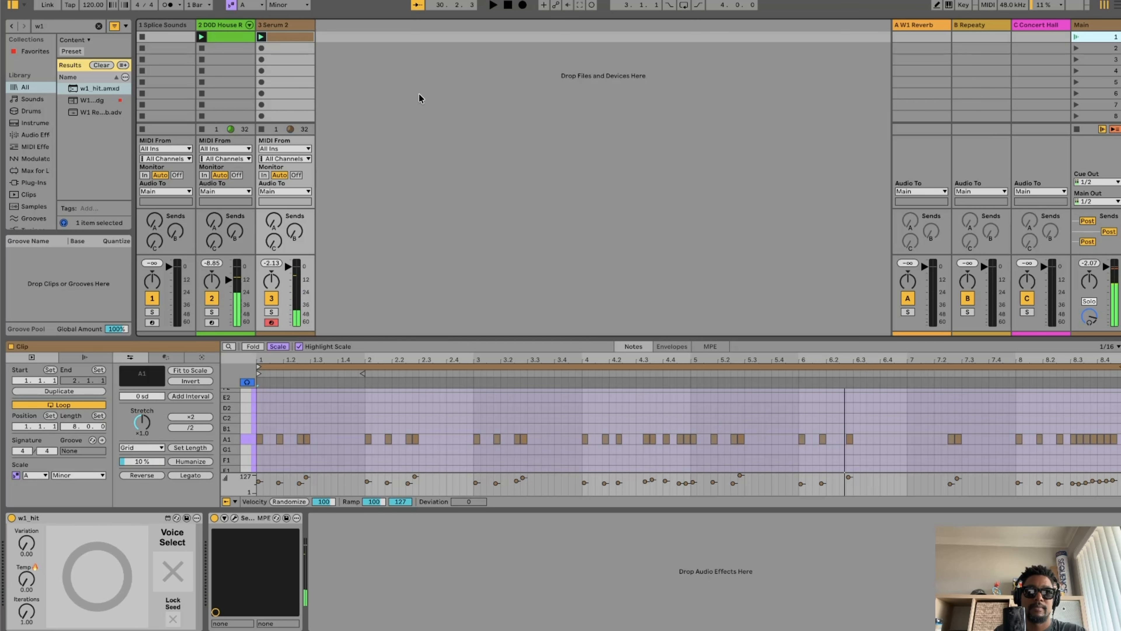
click(468, 104)
right_click(468, 104)
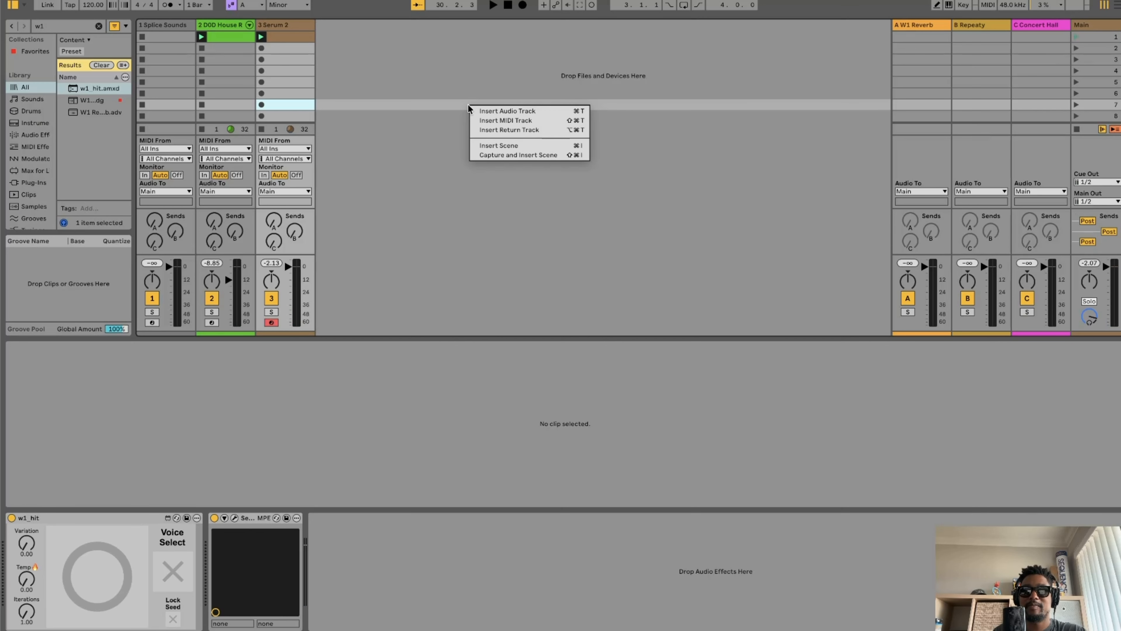
click(497, 119)
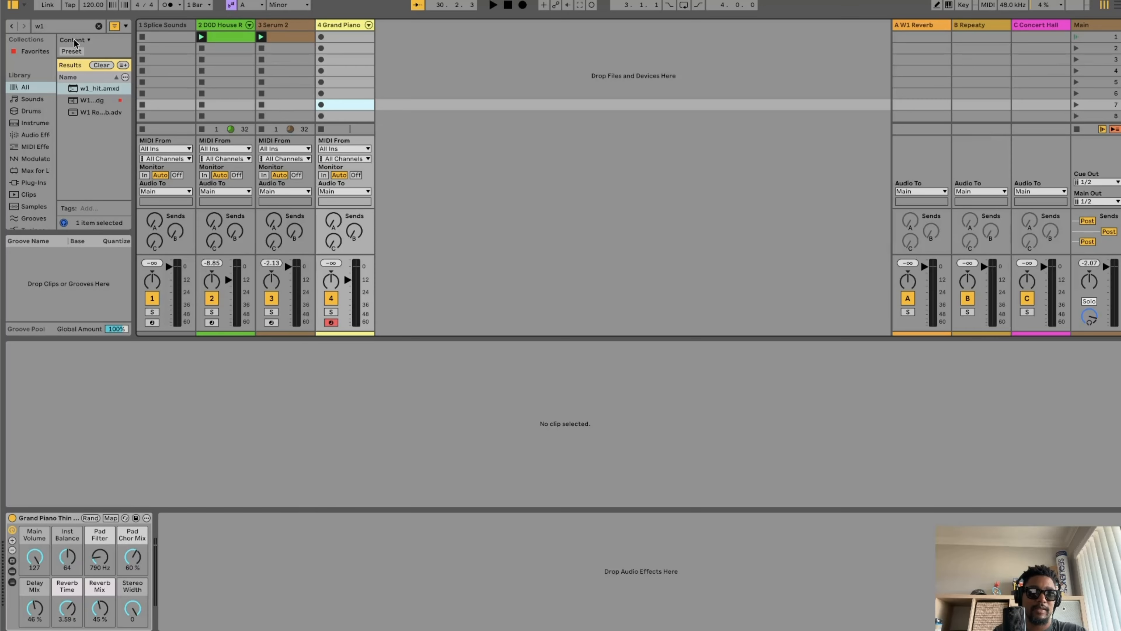
click(98, 26)
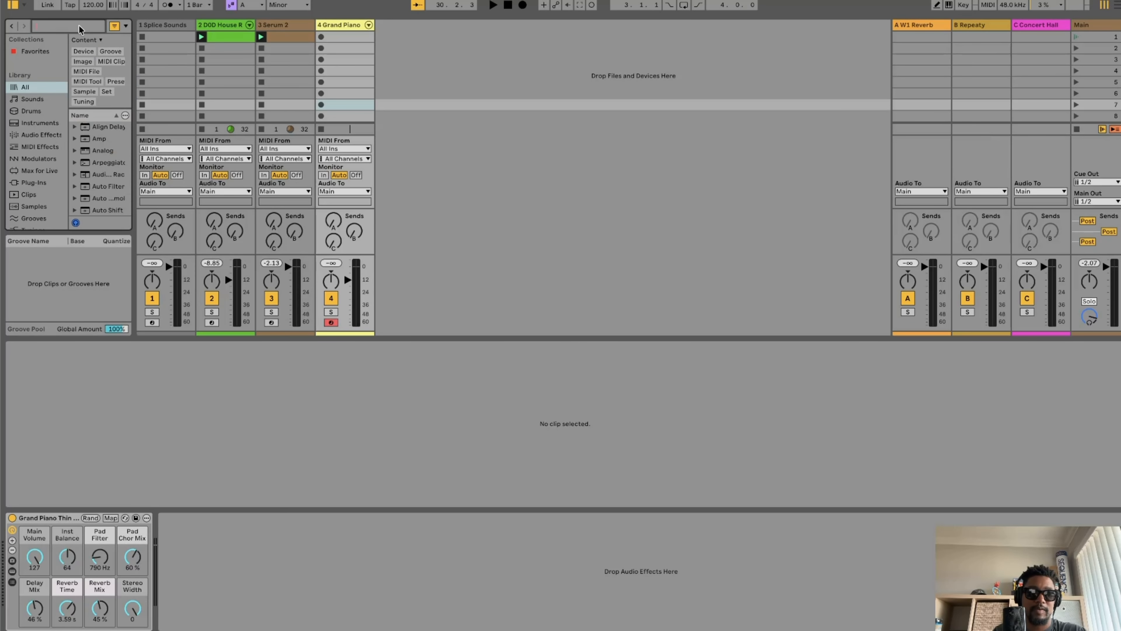
text(se)
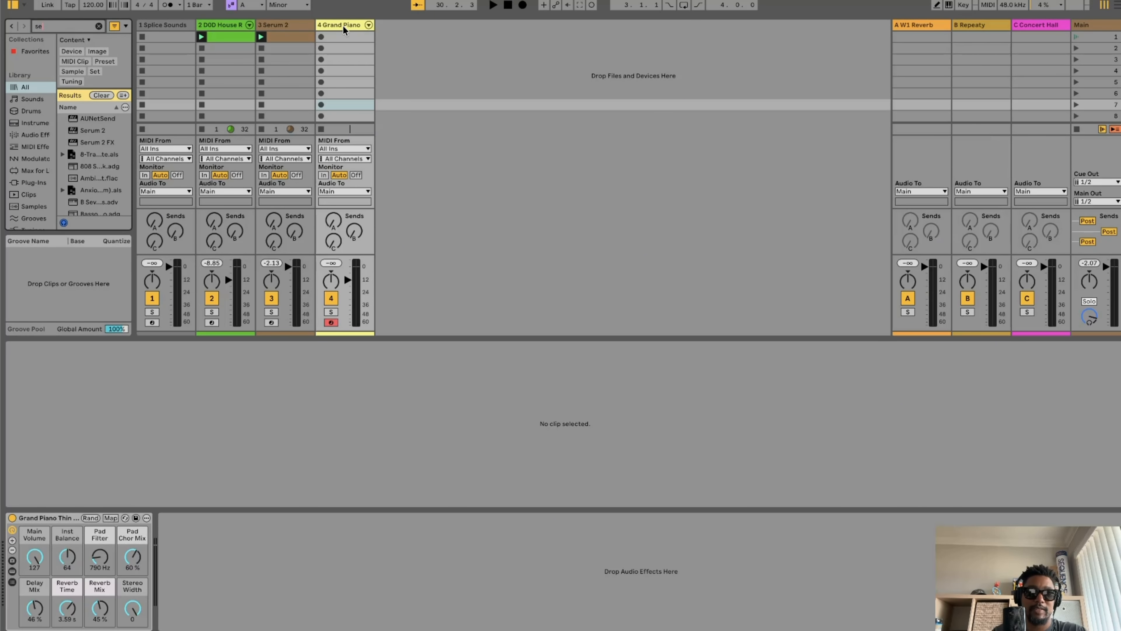
key(Delete)
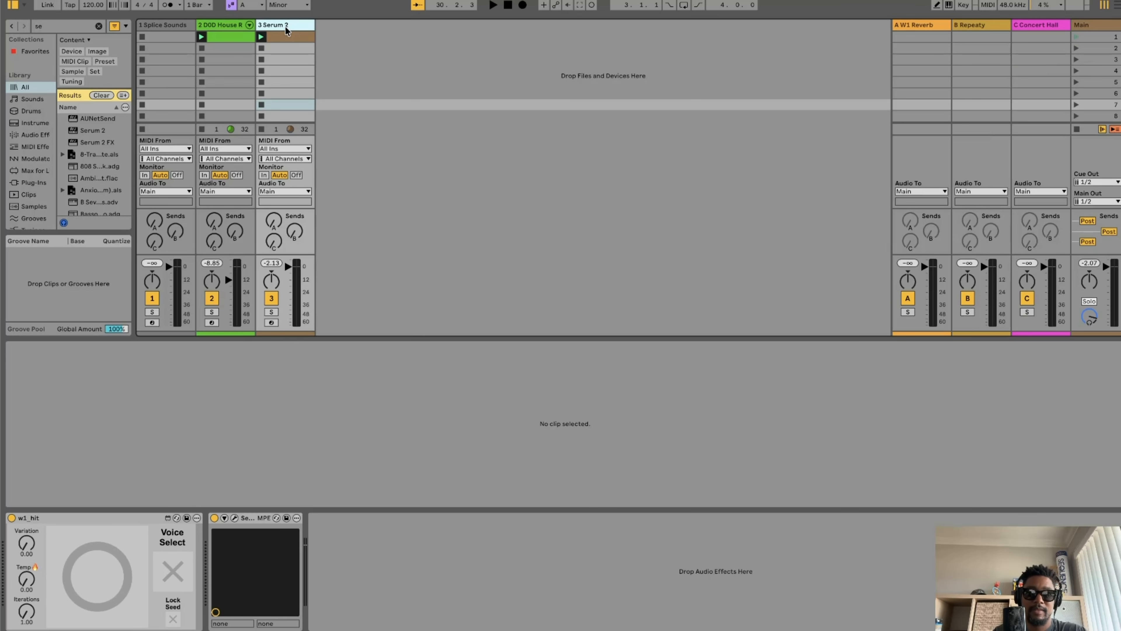
Duplicate the Serum 2 track and clear all A1 notes from the copy's clip
key(super+d)
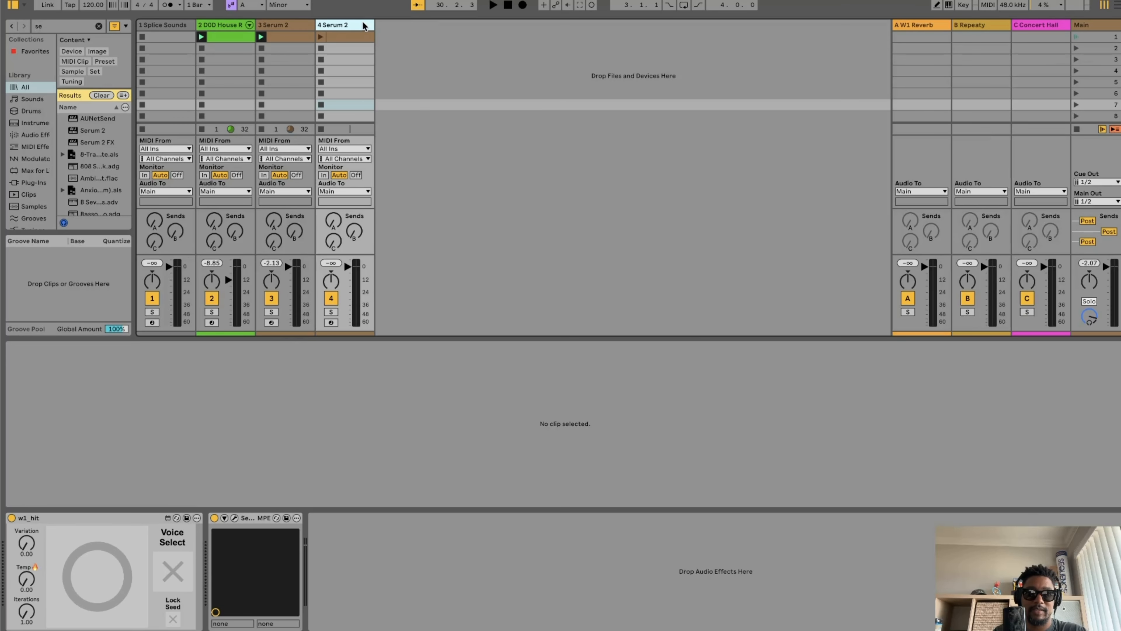
click(359, 39)
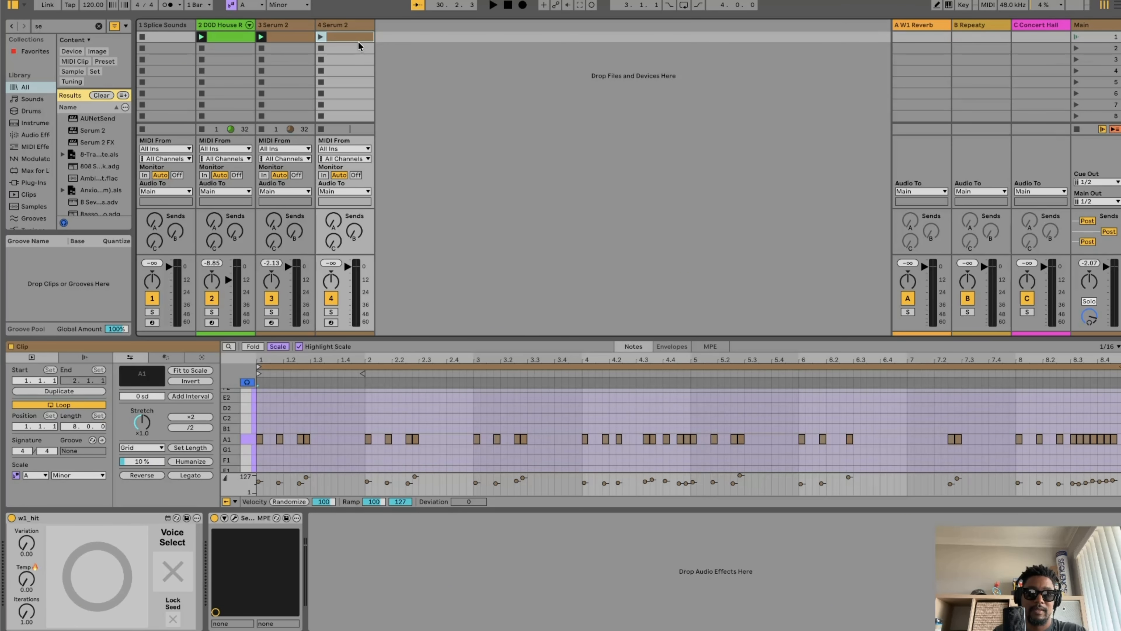
click(250, 442)
key(Delete)
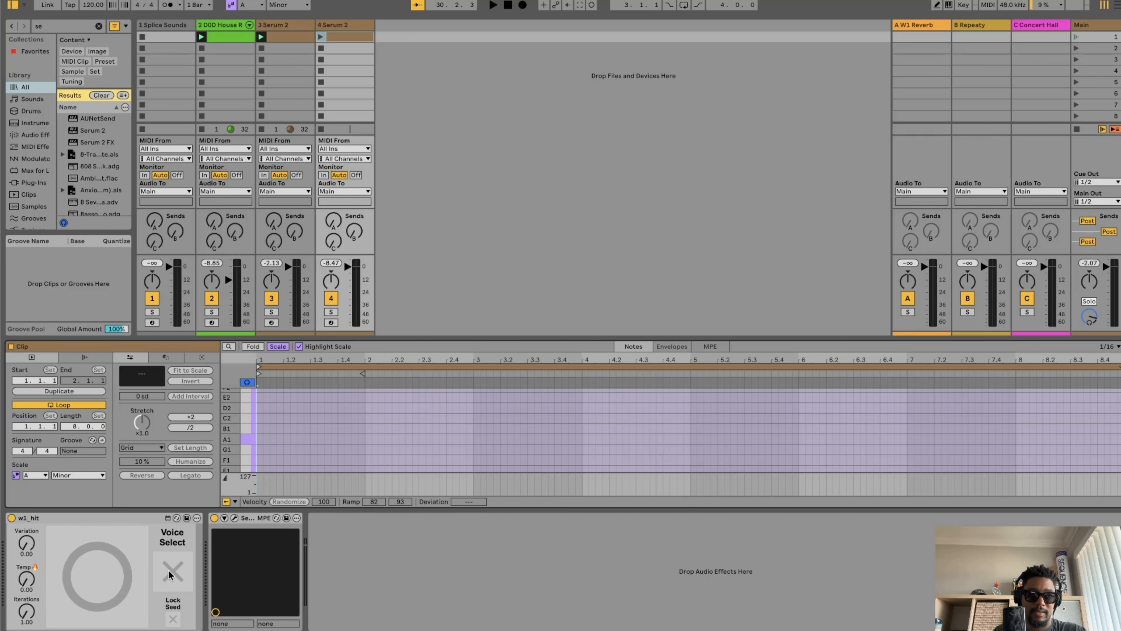
Choose A2 as the w1_hit voice and generate a new pattern in the duplicated track's empty clip
scroll(261, 454, down, 3)
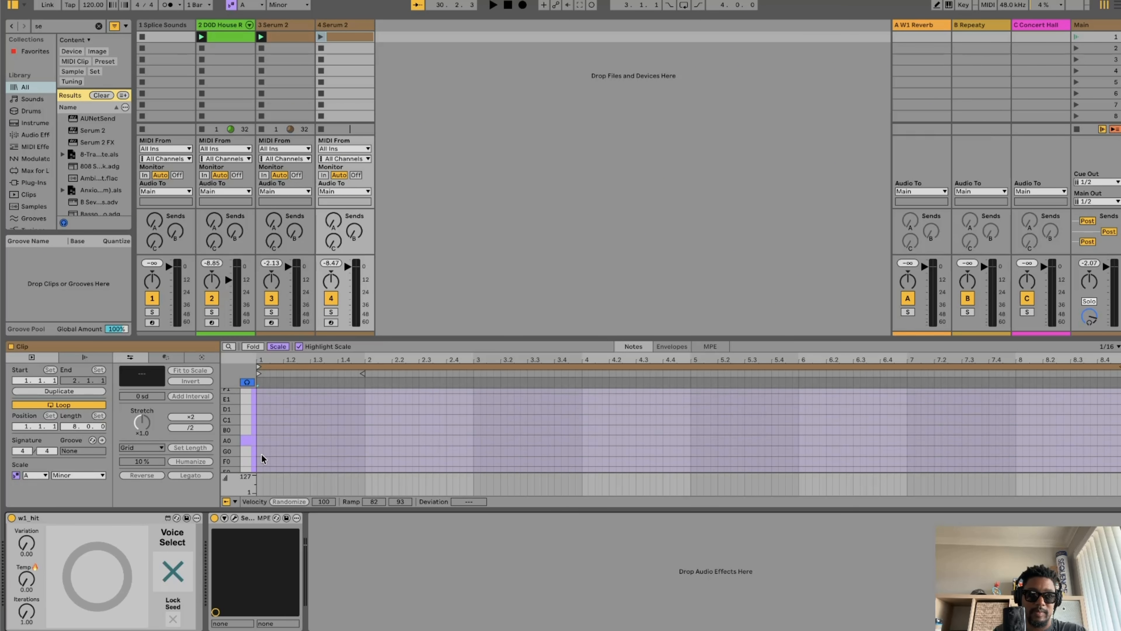
scroll(261, 454, up, 6)
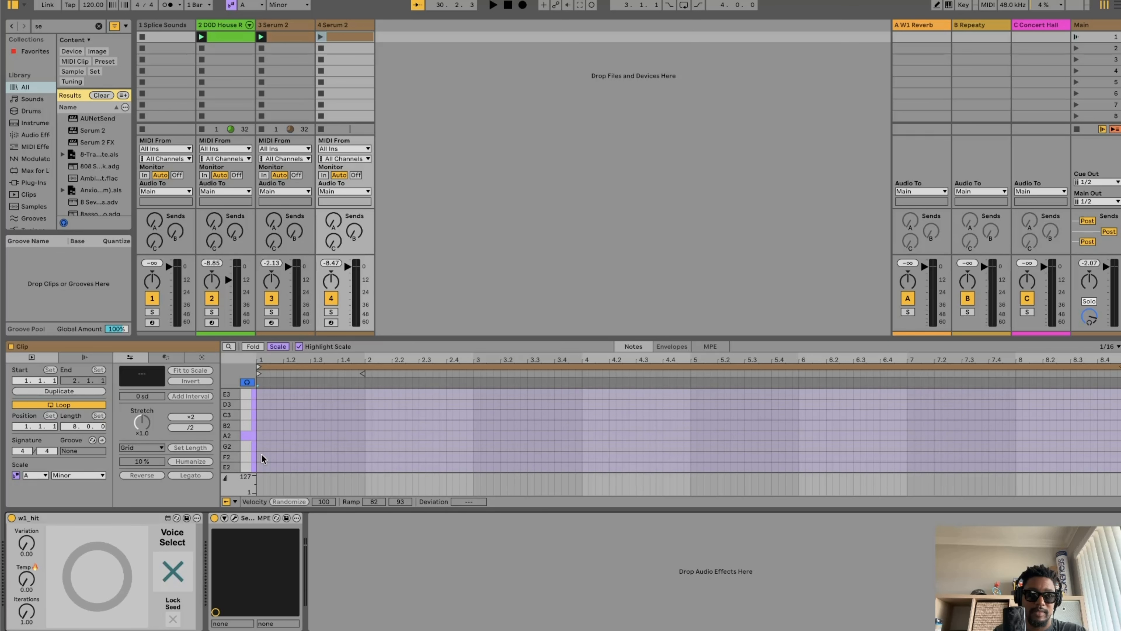
click(172, 574)
click(247, 446)
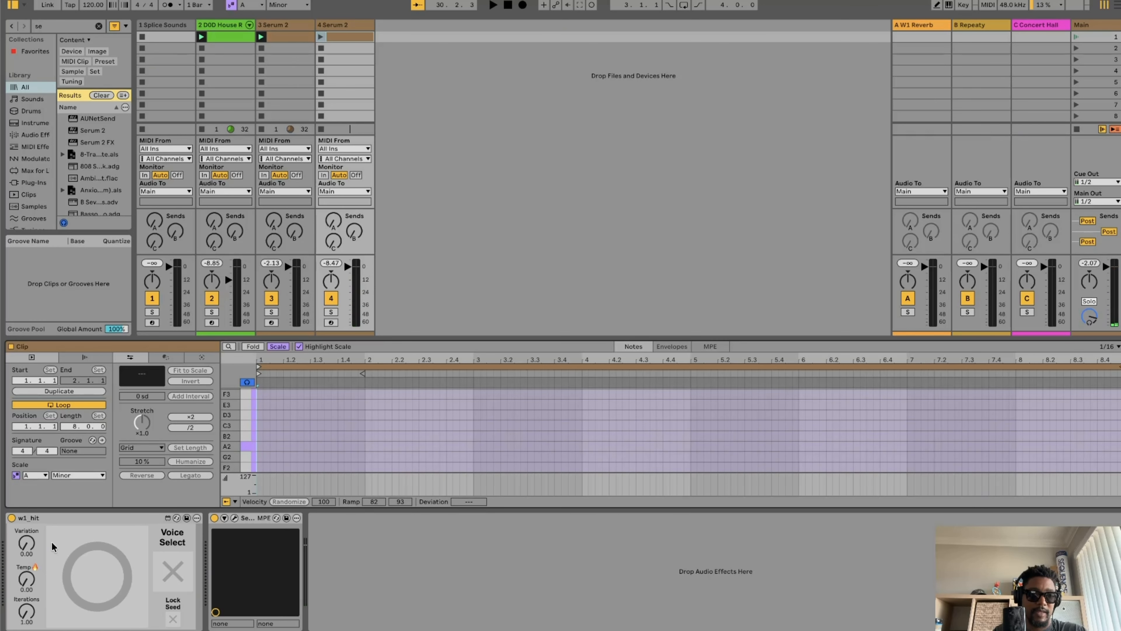
click(113, 571)
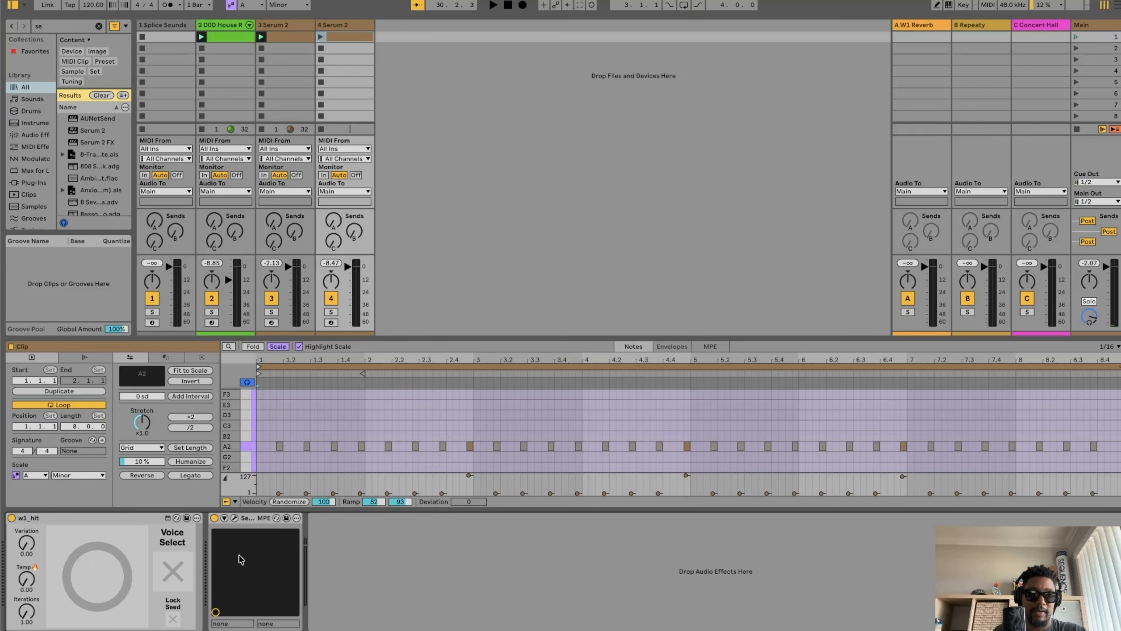
Open the preset browser of the duplicated track's Serum 2 and launch the first scene
click(234, 518)
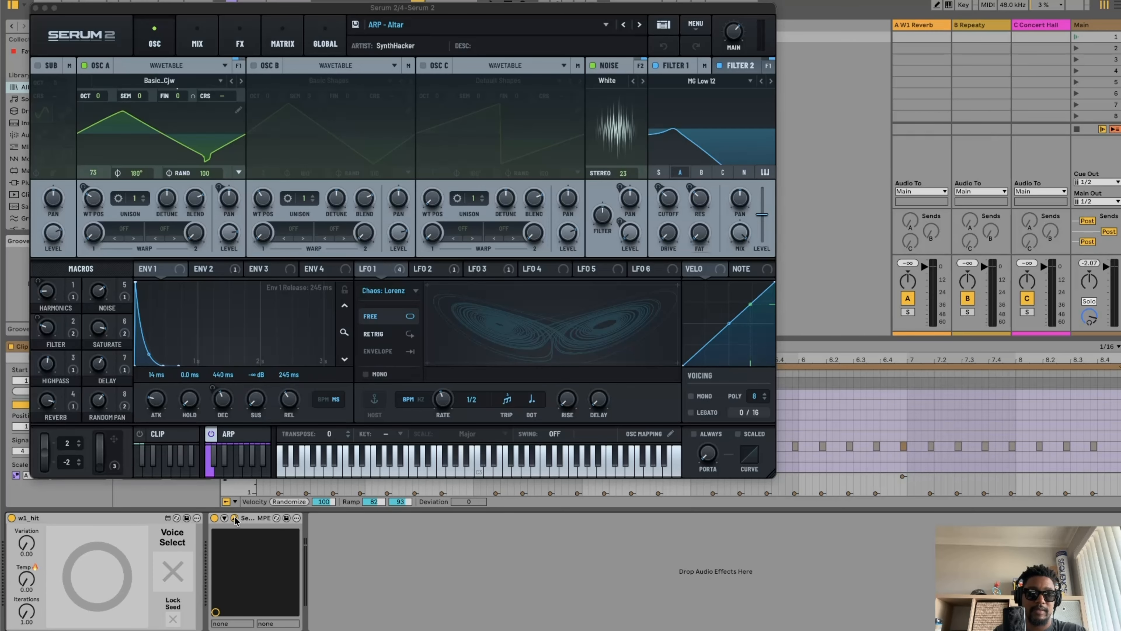
key(space)
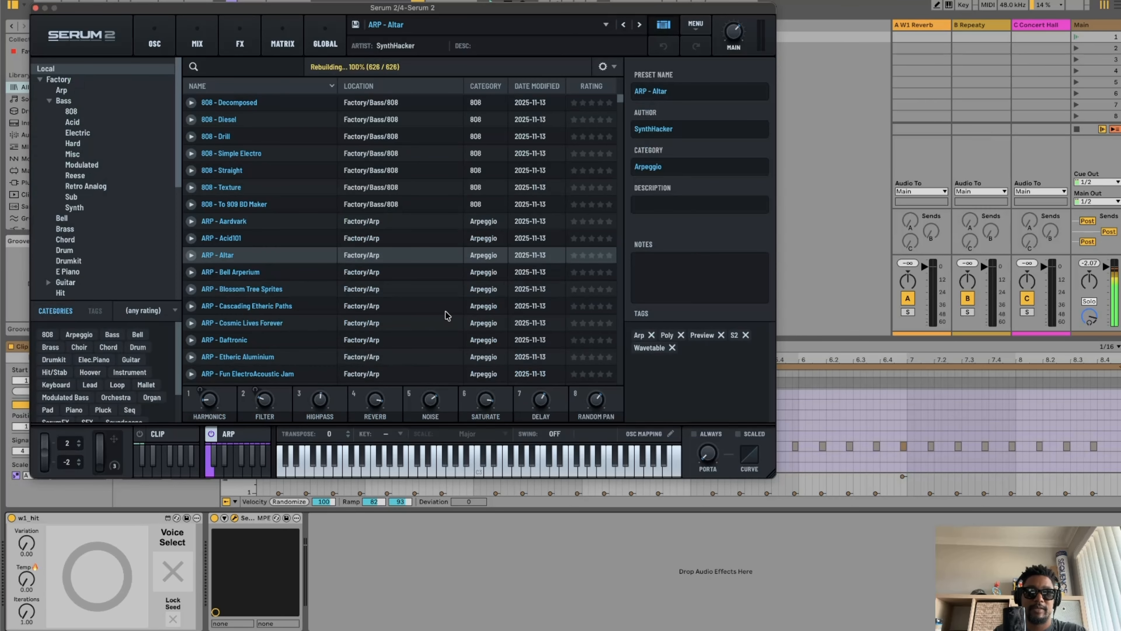
scroll(451, 311, down, 3)
click(1076, 37)
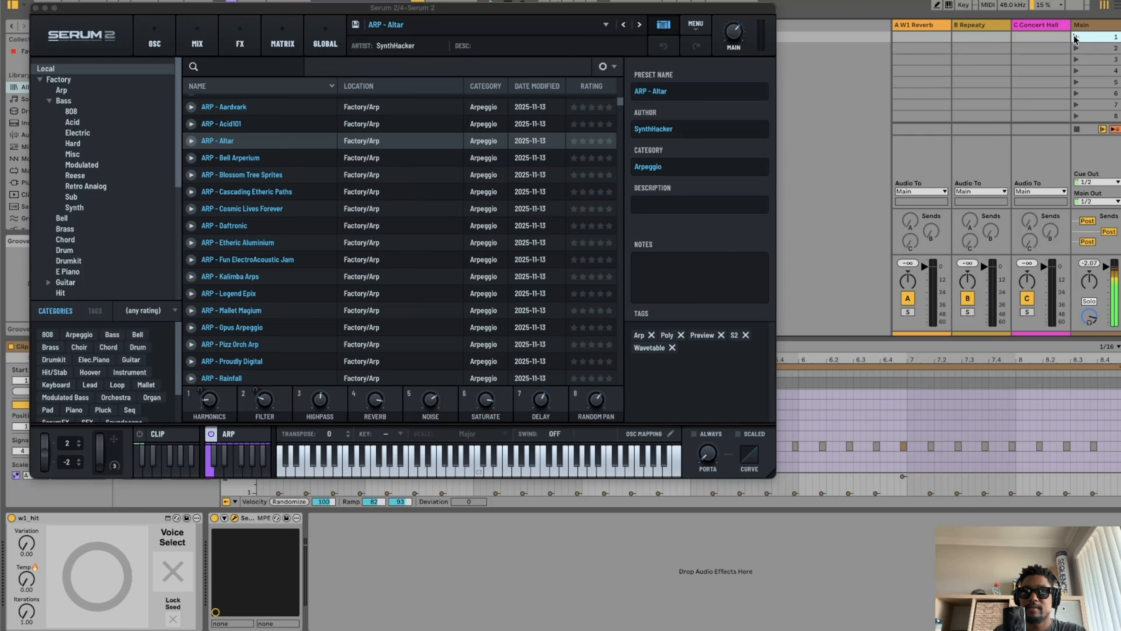
Audition the Acid bass presets from BA - 303 Die Treppe to BA - 303 Mini and load BA - 303 Dirty Macros
click(409, 324)
scroll(409, 323, down, 2)
click(409, 323)
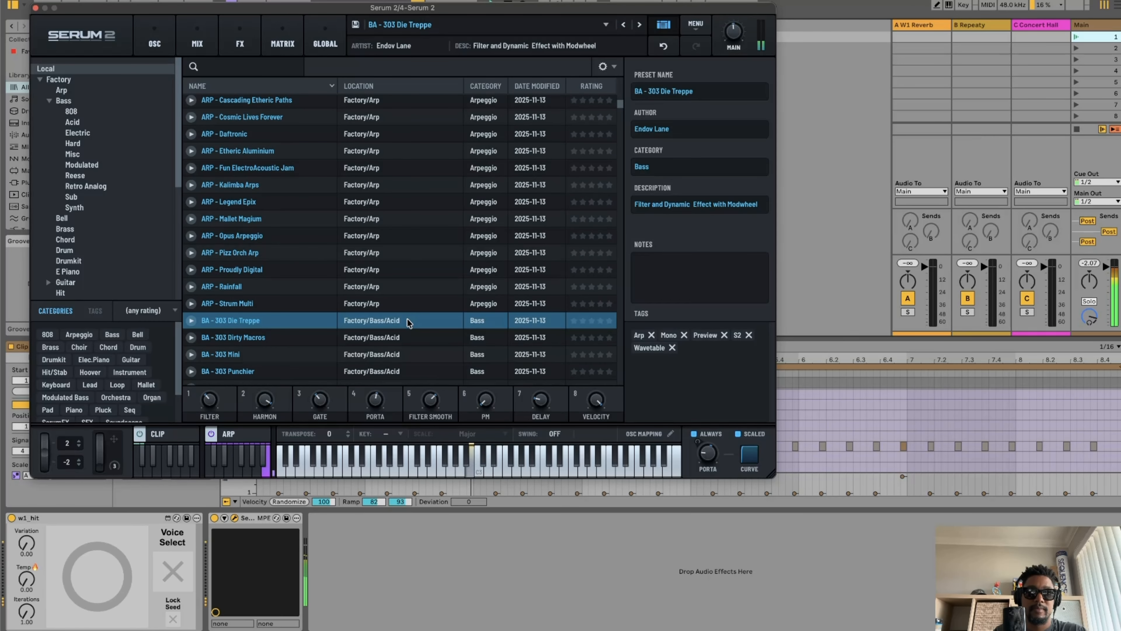
key(Down)
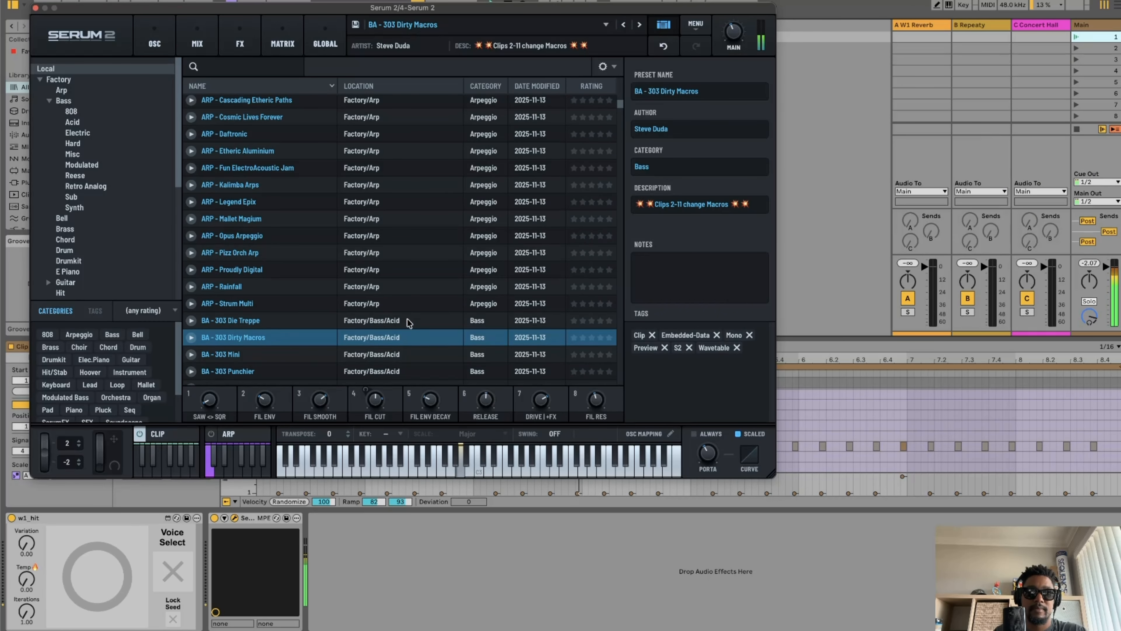
scroll(409, 323, down, 2)
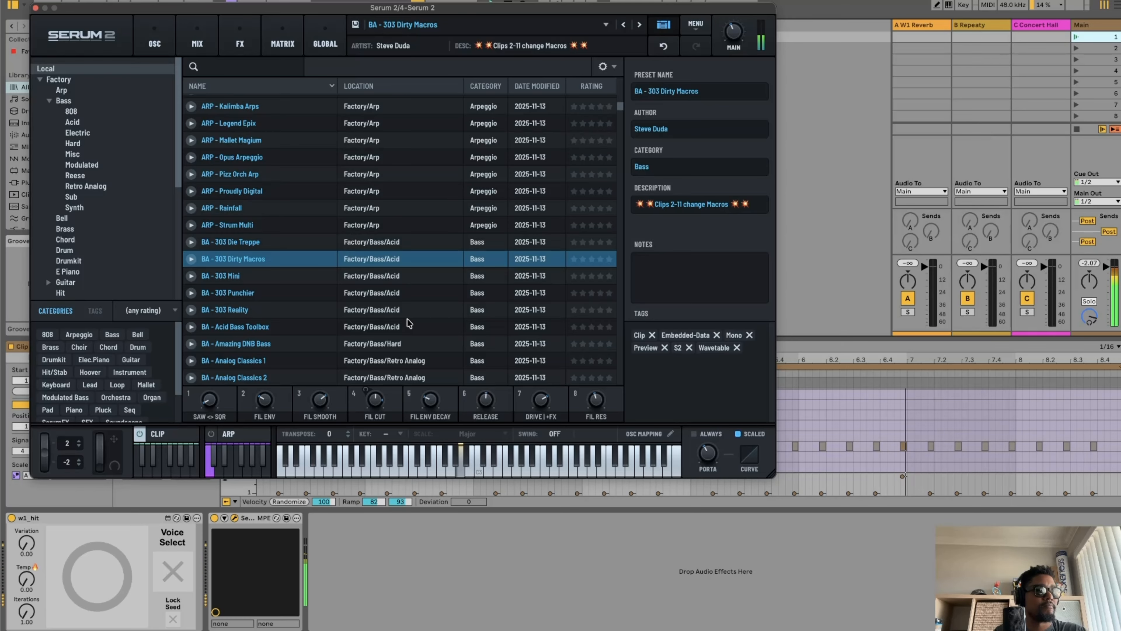
key(Down)
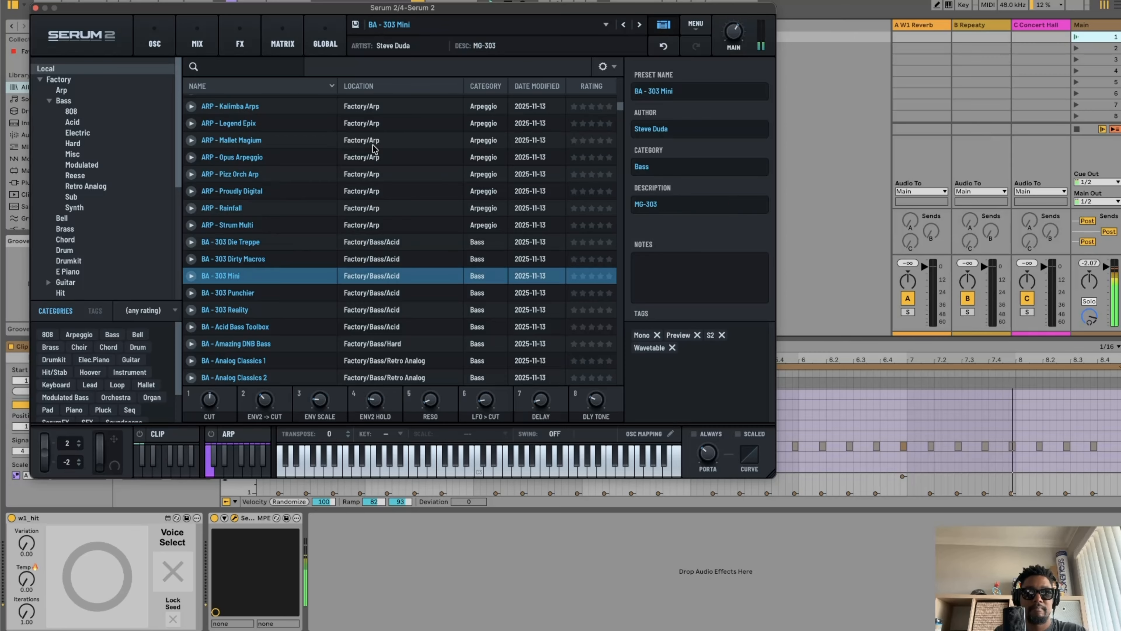
key(Up)
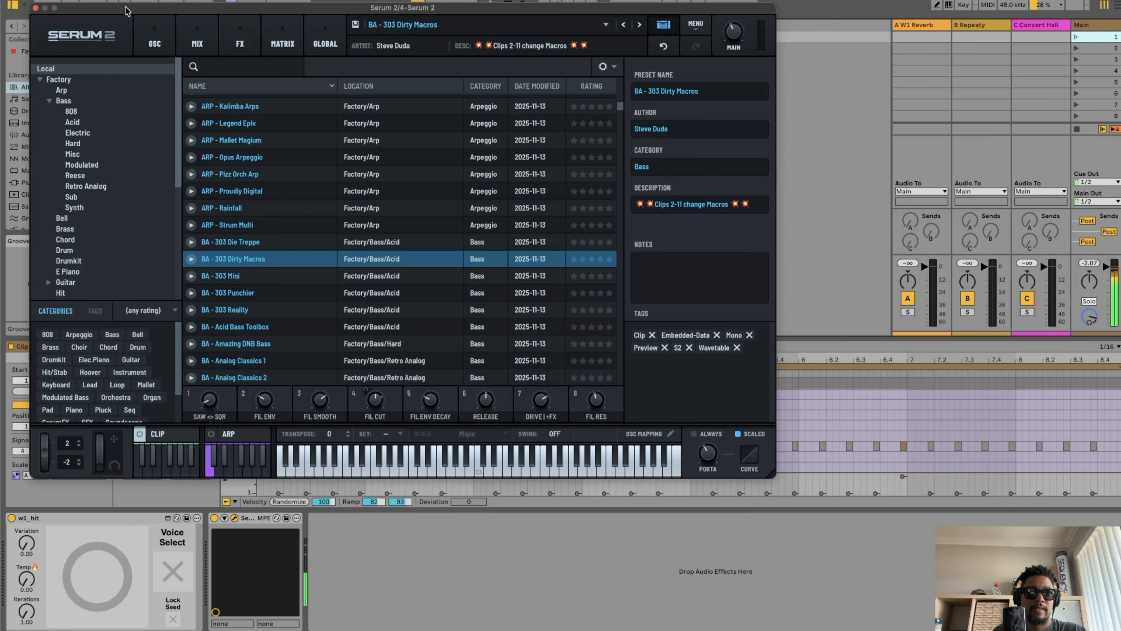
click(36, 8)
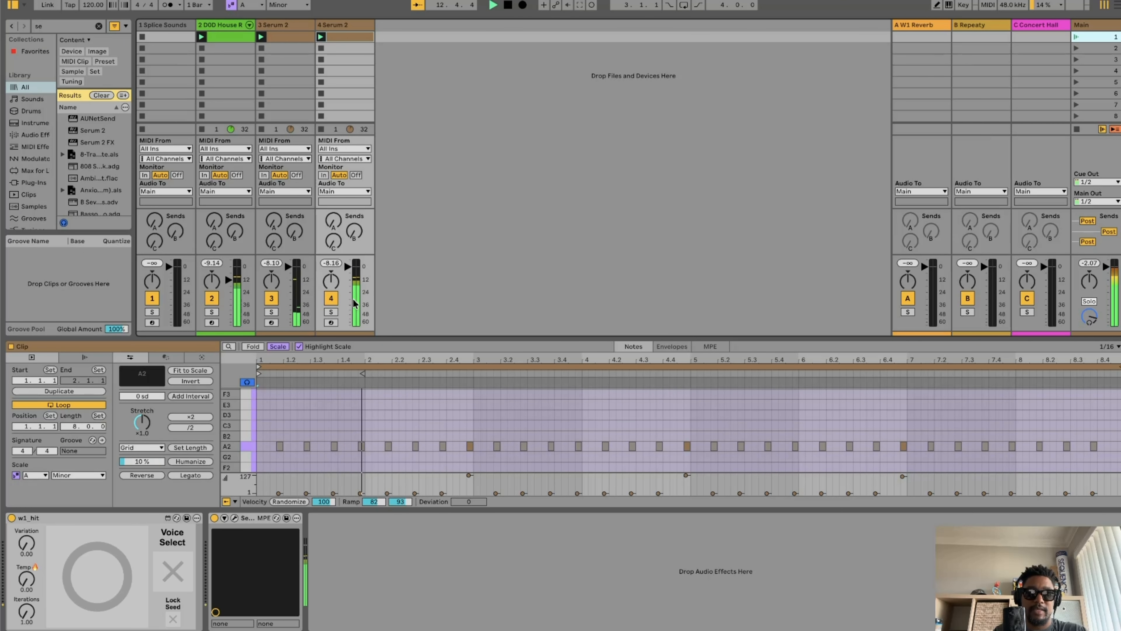
Lock the seed in w1_hit and set Variation to 0.57 and Temp to 0.38
click(172, 573)
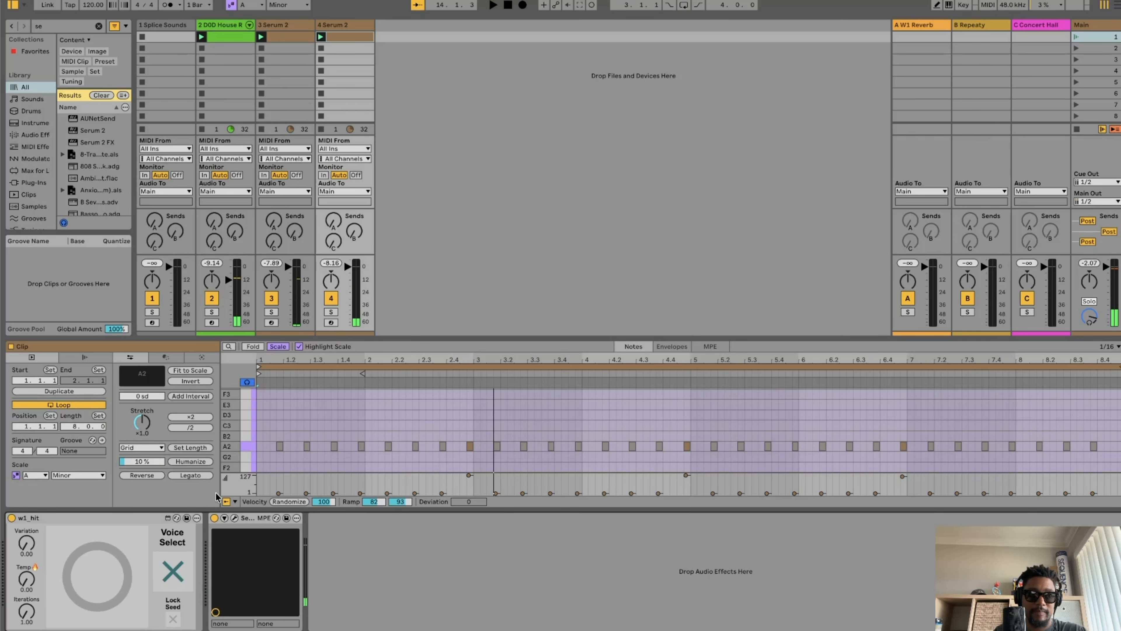
click(177, 575)
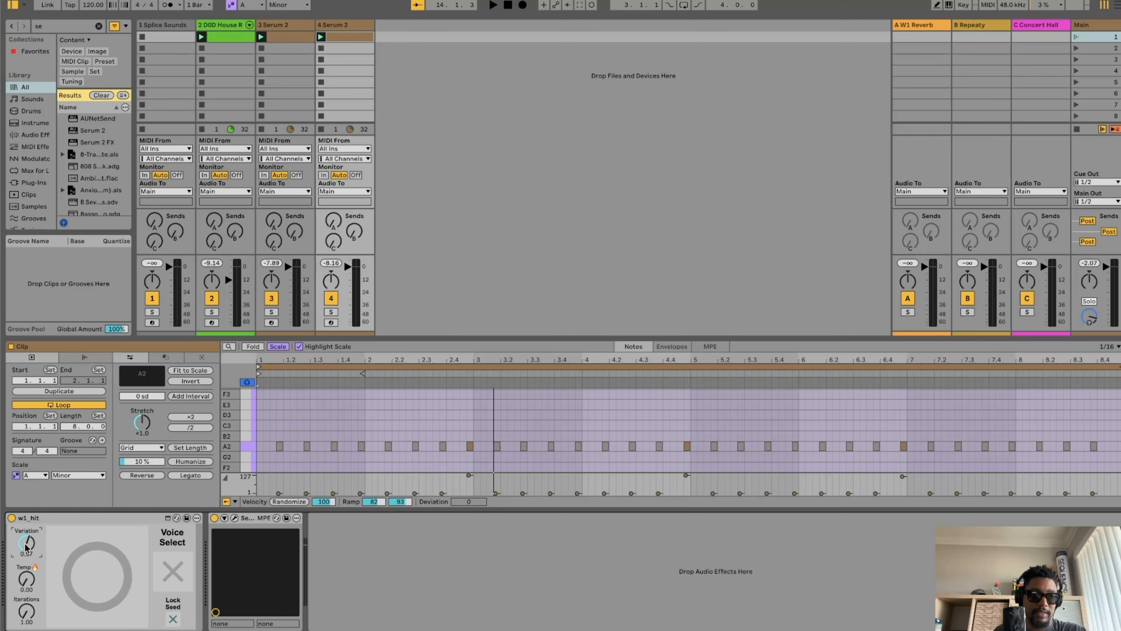
drag(26, 579, 26, 577)
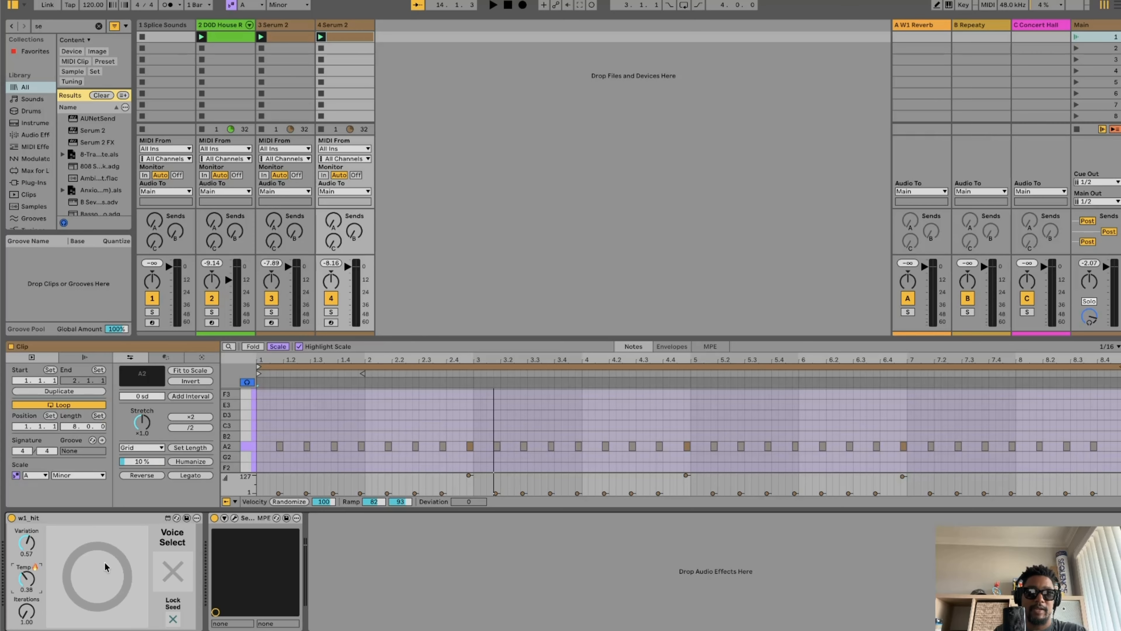
Play the first scene to hear the drum clip and both Serum 2 clips together
key(space)
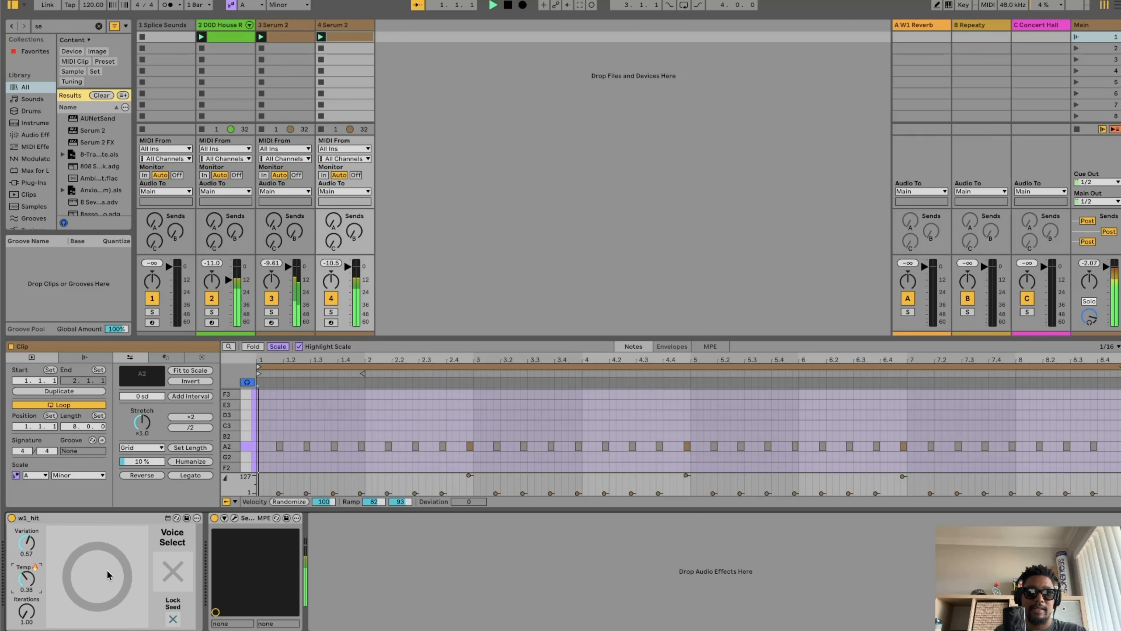
key(space)
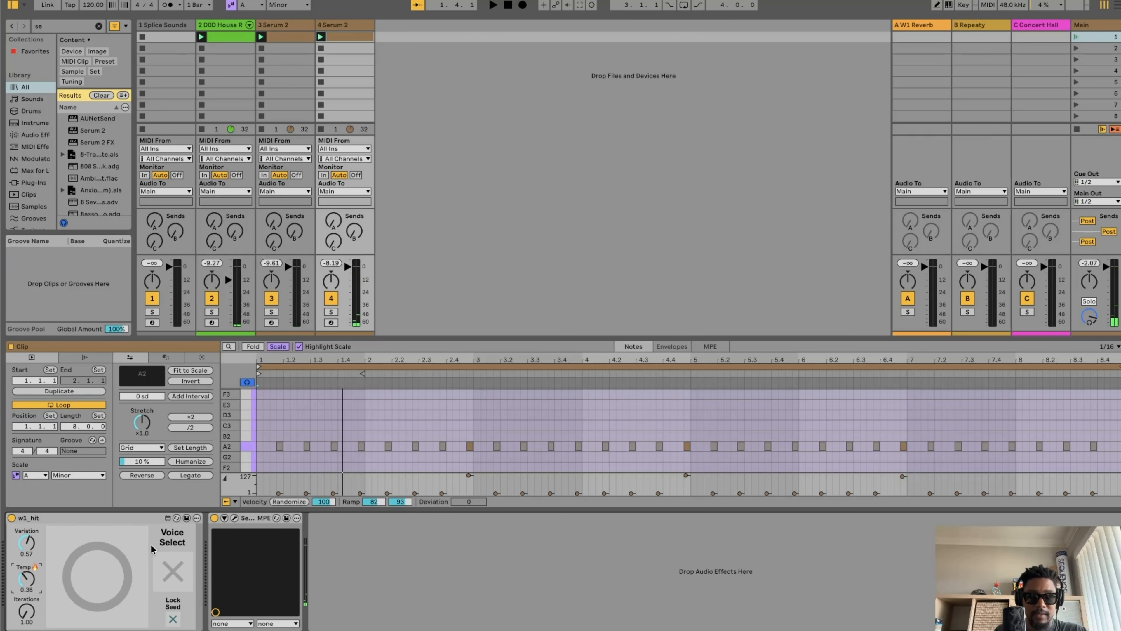
click(1076, 37)
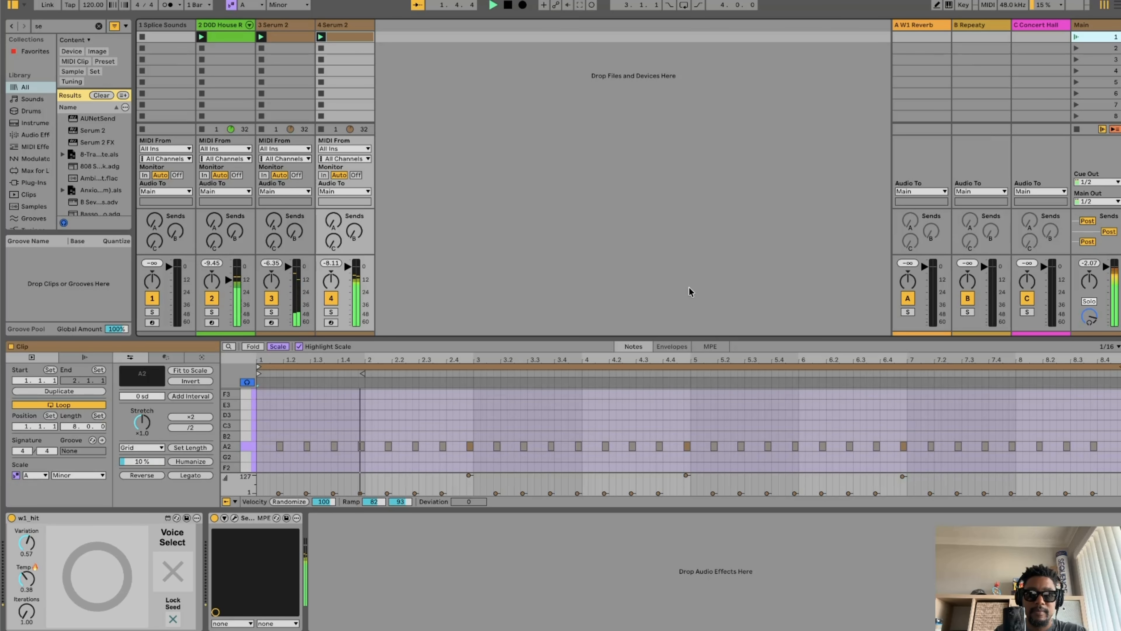
key(space)
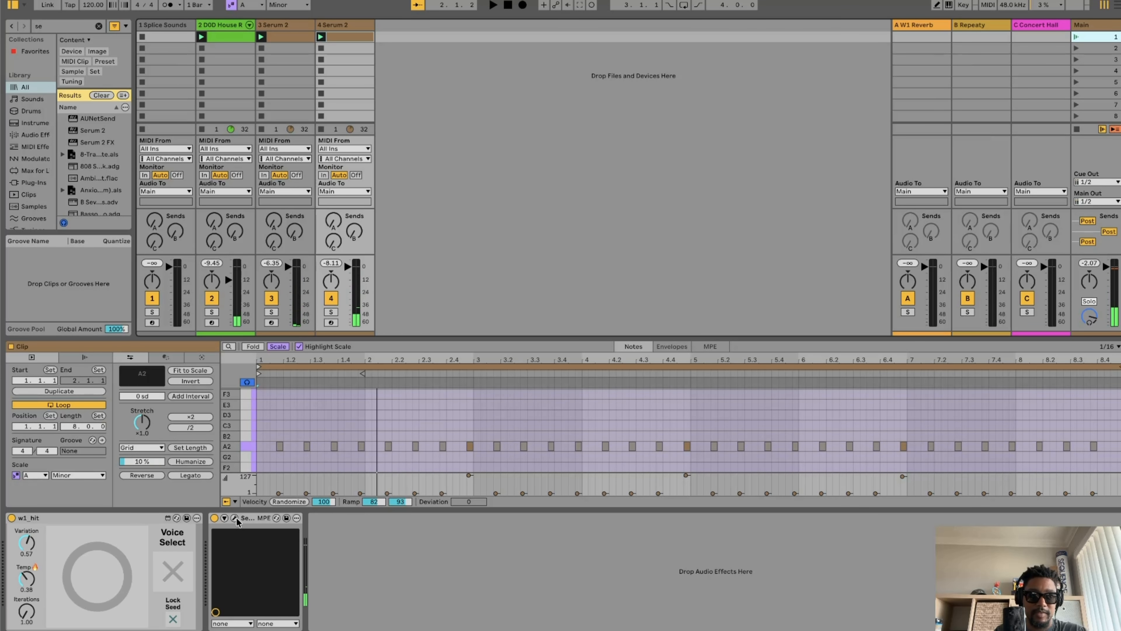
Audition the Arp presets around ARP - Kalimba Arps on the duplicated Serum 2 track and load ARP - Legend Epix
click(234, 518)
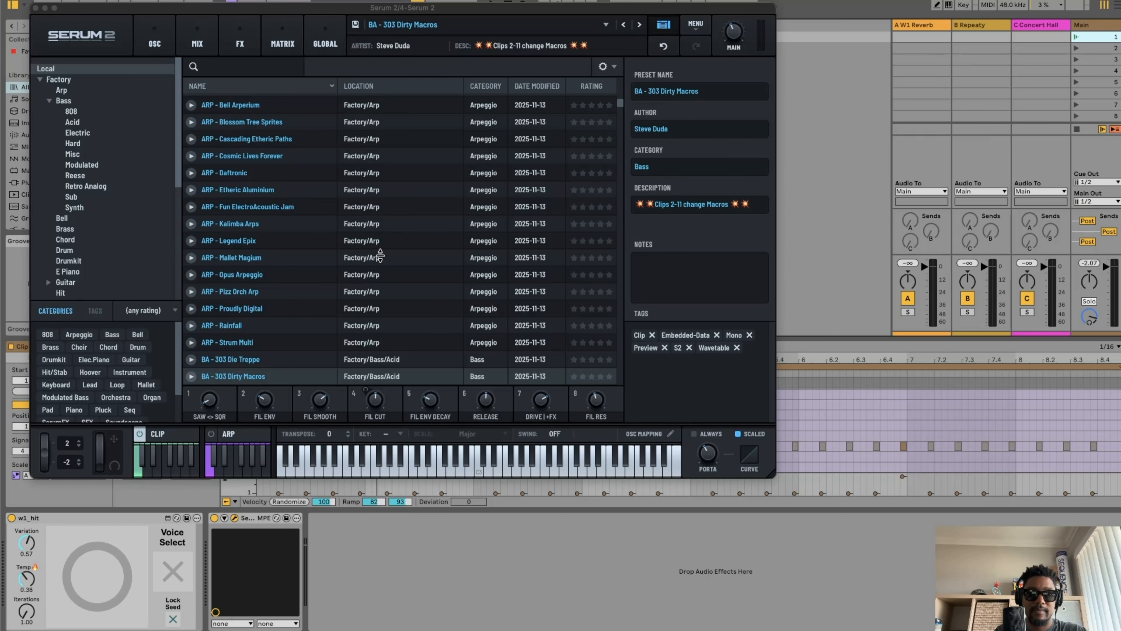
click(393, 224)
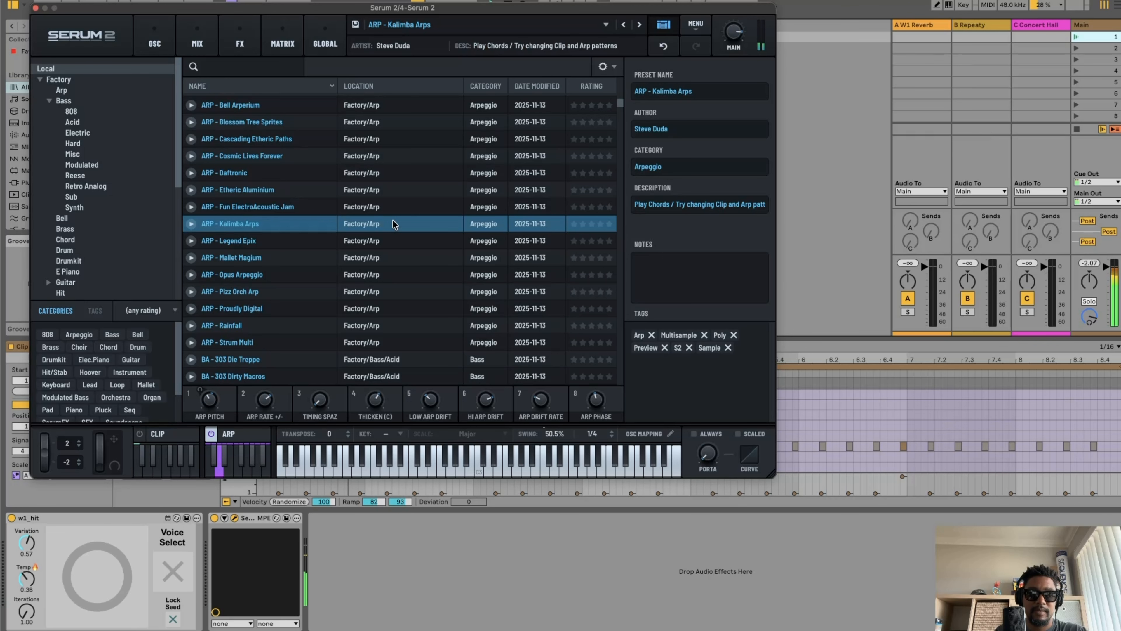
key(Down)
key(Up)
key(Up)
key(Down)
key(Down)
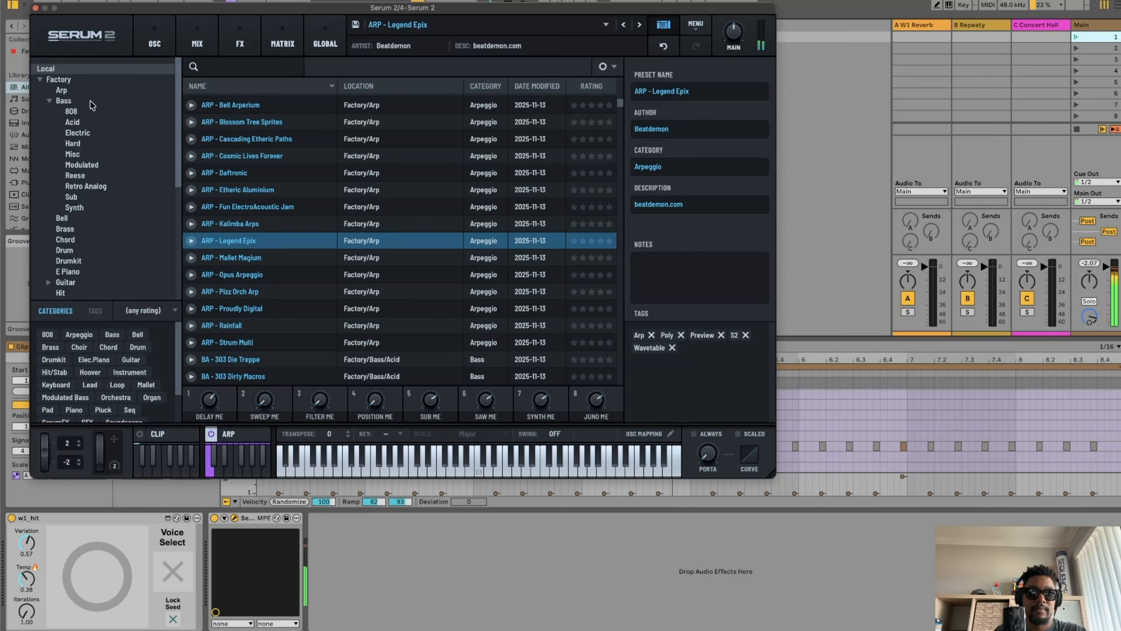
click(35, 9)
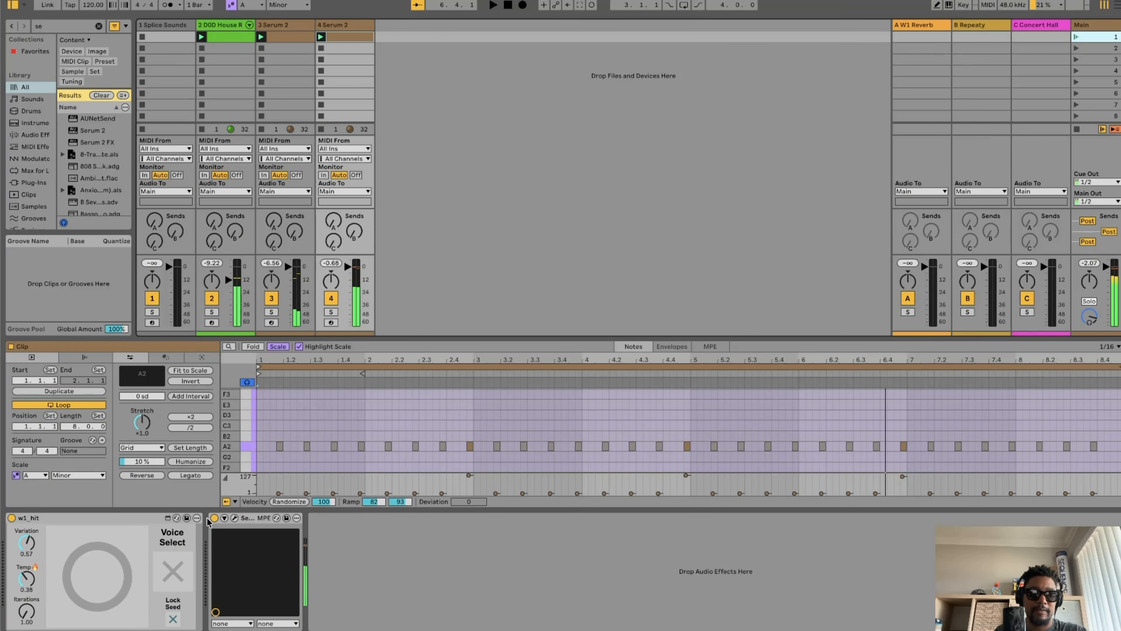
Select the A2 notes as the w1_hit voice in the fourth track's clip and generate a new pattern for them
click(176, 572)
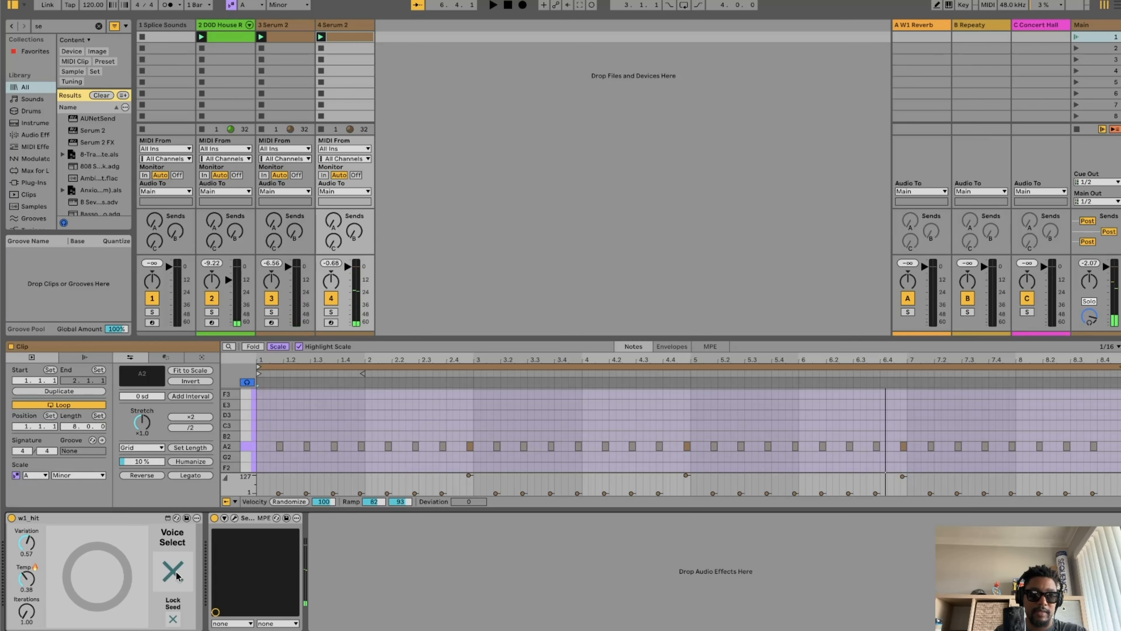
click(247, 446)
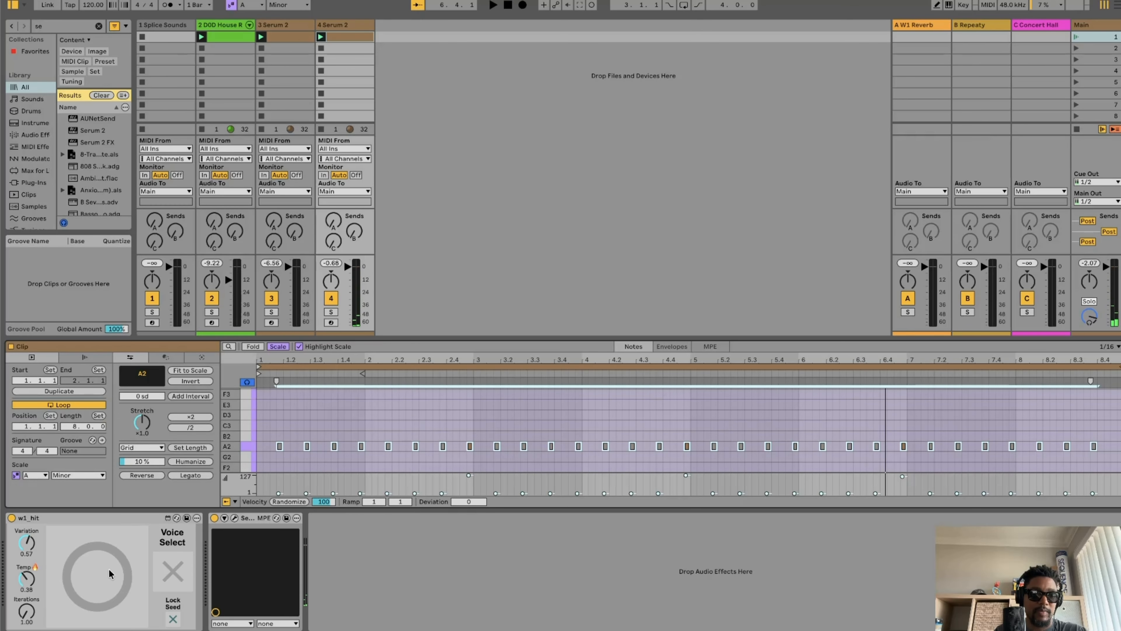
click(99, 572)
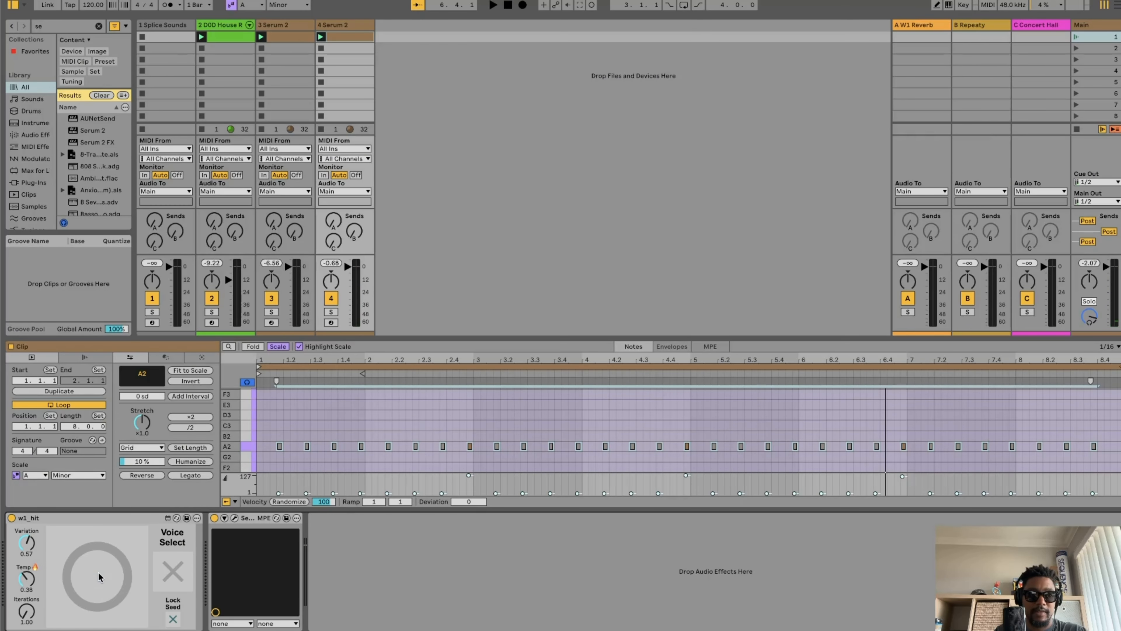
click(98, 573)
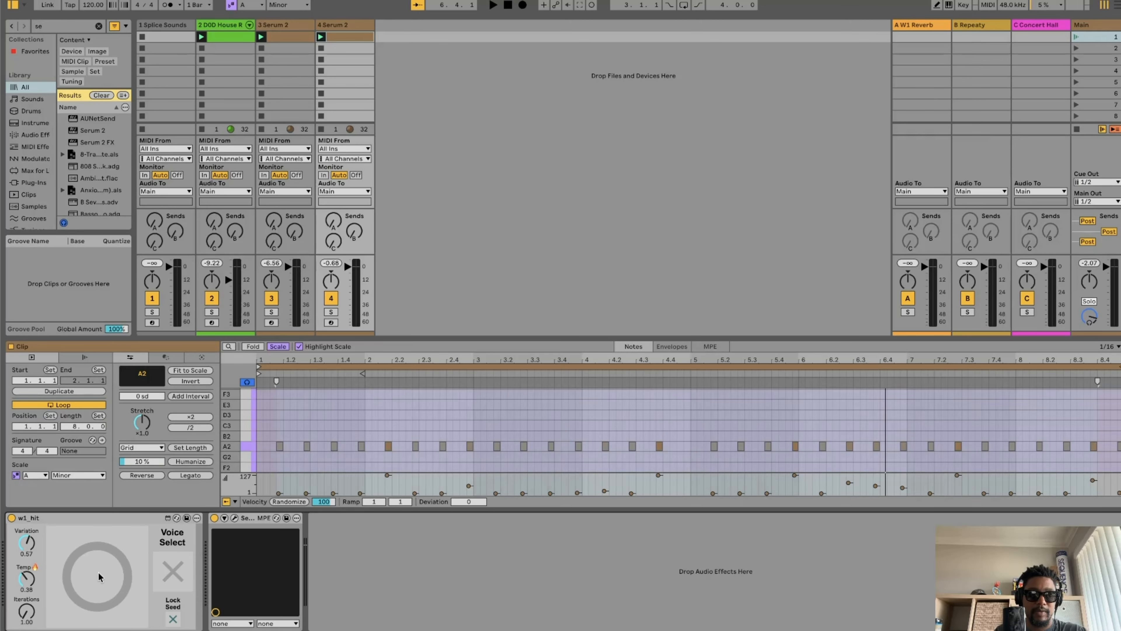
Play the clips together and generate another w1_hit variation of the A2 notes while listening
key(space)
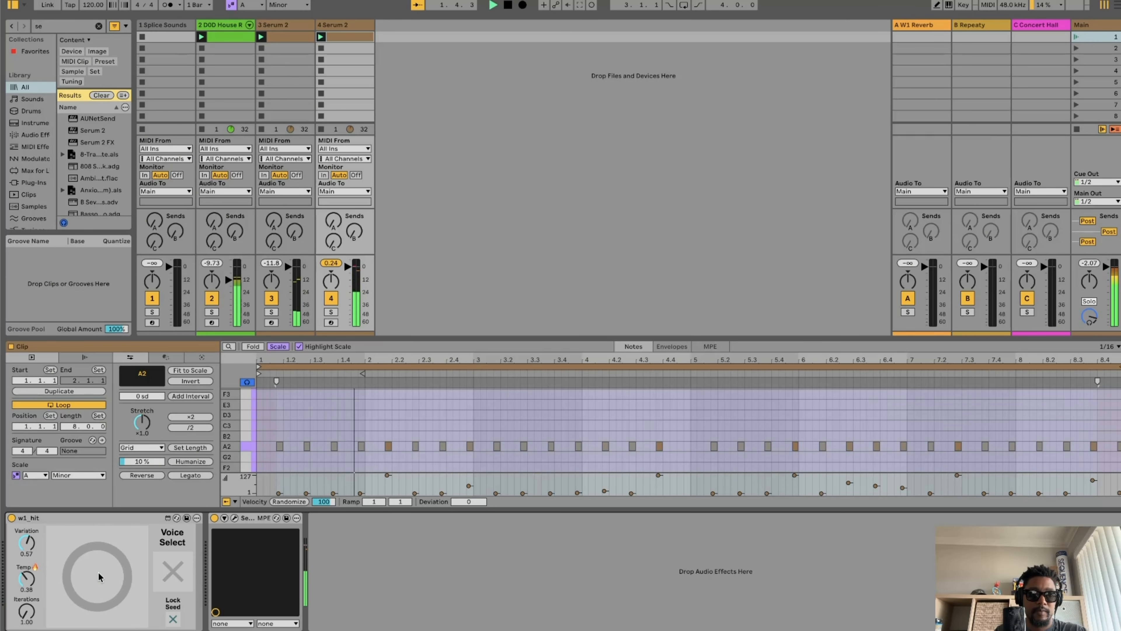
click(99, 574)
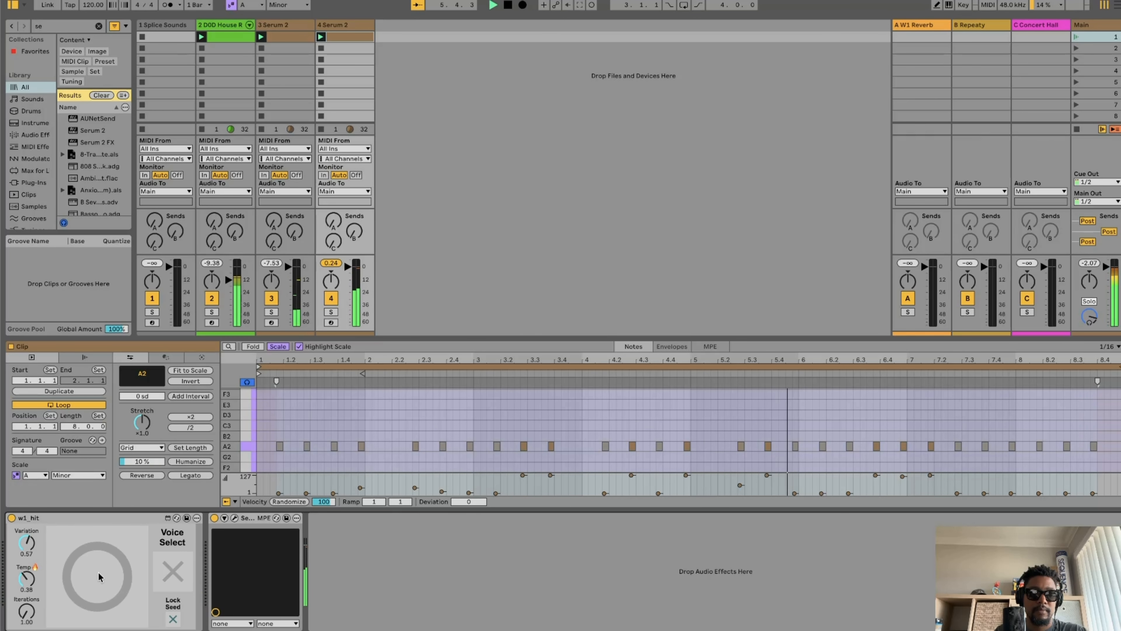
key(space)
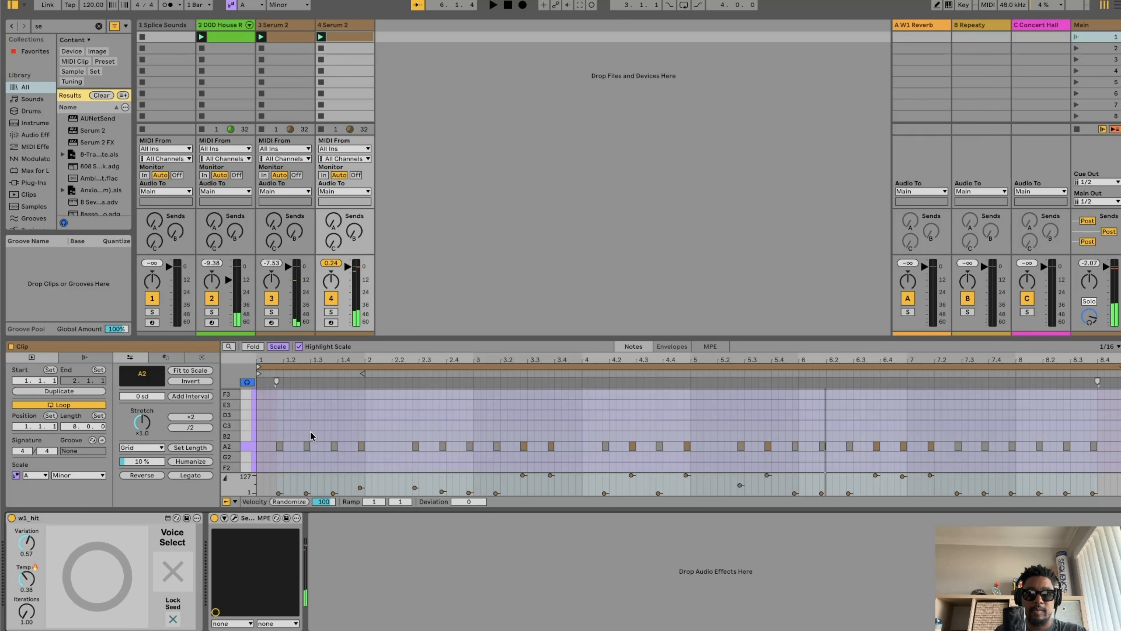
Raise the second note of bar 1 to C3 and the third to E3, enlarging the note editor for more room
click(307, 447)
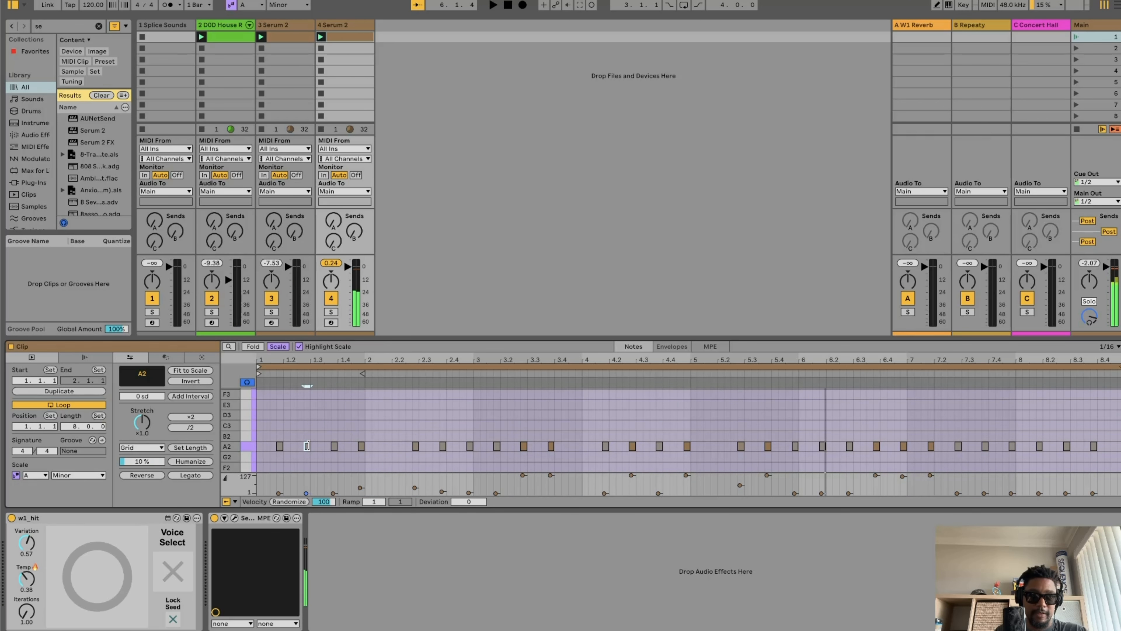
key(Up)
key(Up)
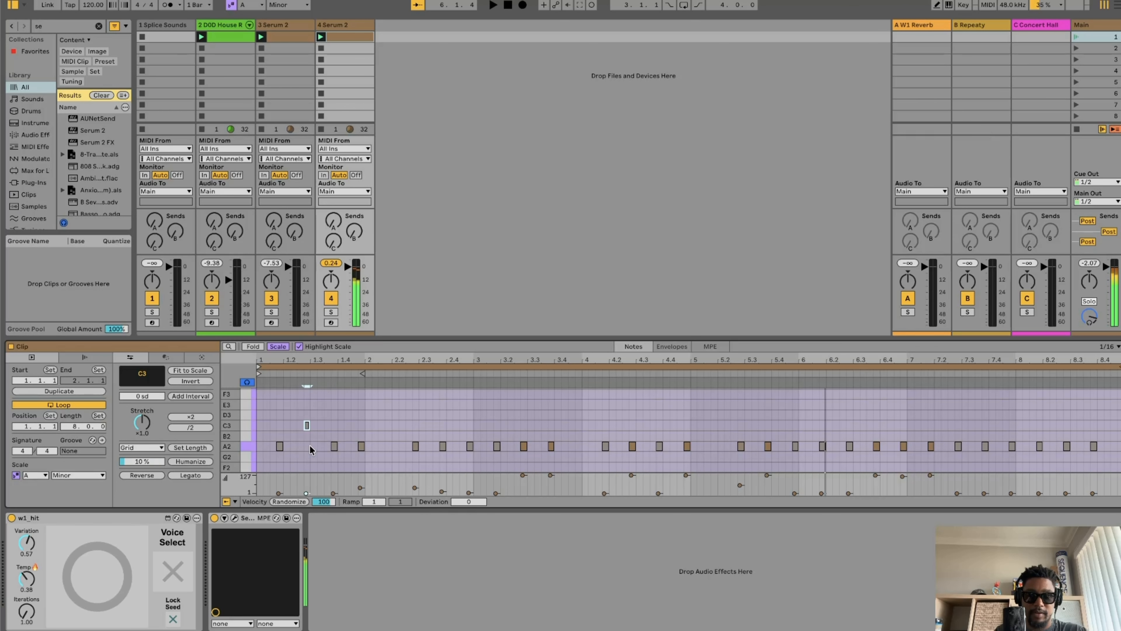
scroll(343, 439, up, 2)
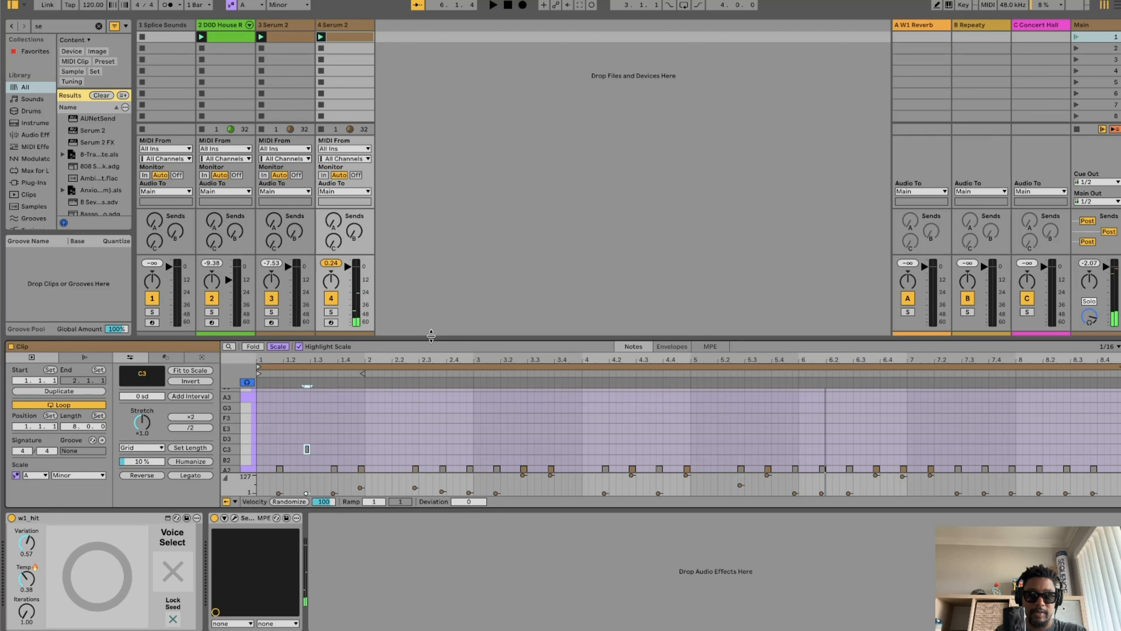
drag(431, 338, 431, 230)
click(237, 364)
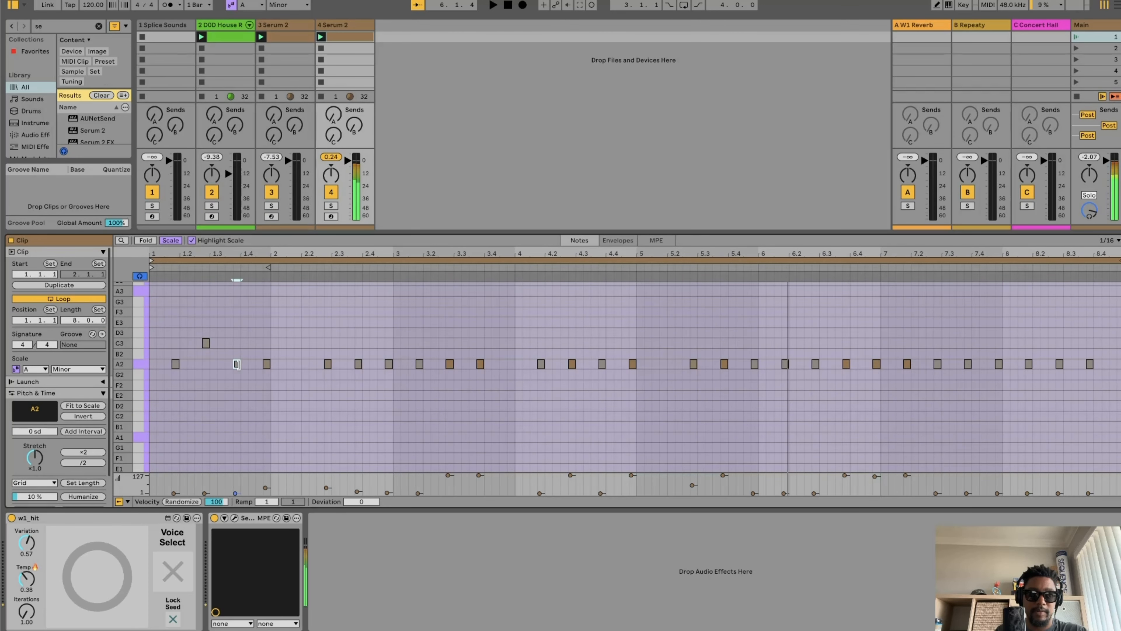
key(Up)
key(Up)
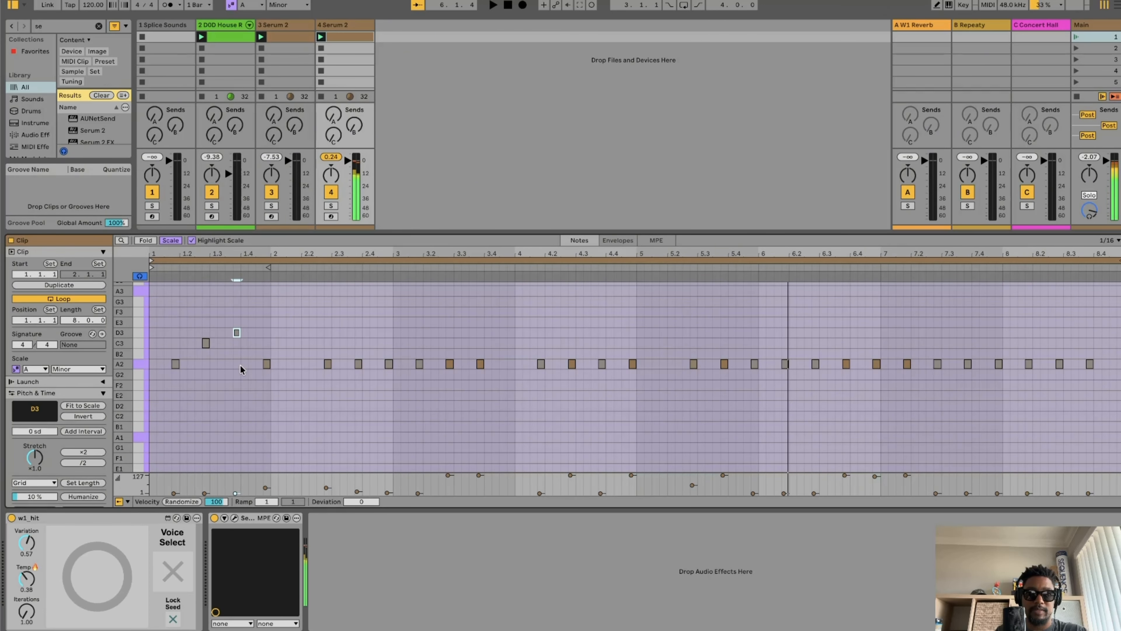
key(Up)
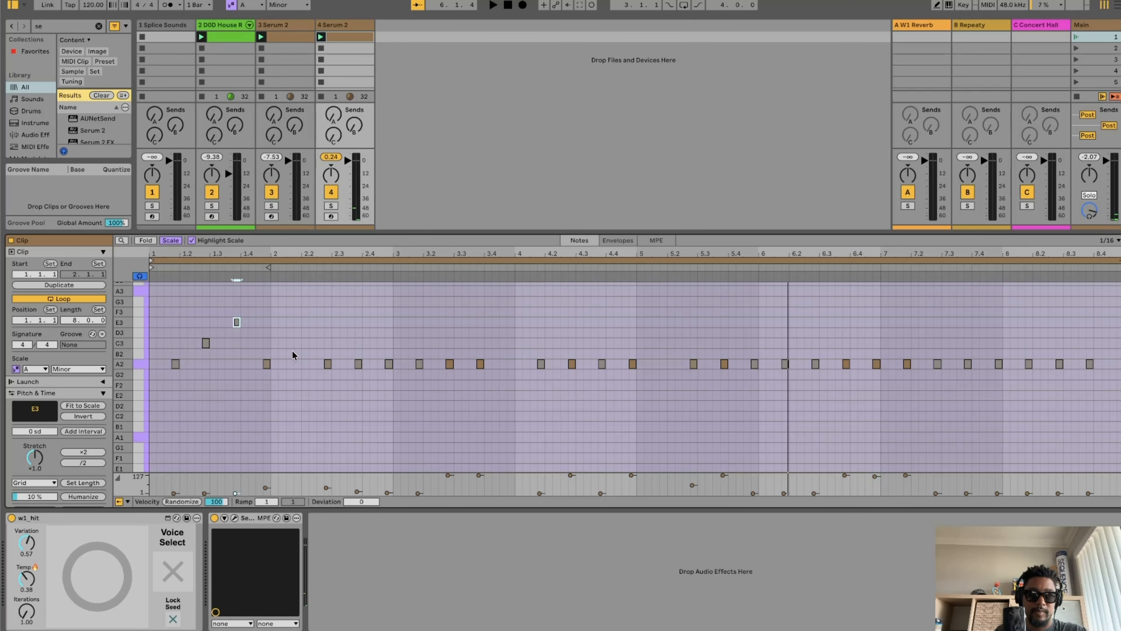
Raise the first note of bar 2 to C3 and the second note of that bar to E3
click(327, 364)
key(Up)
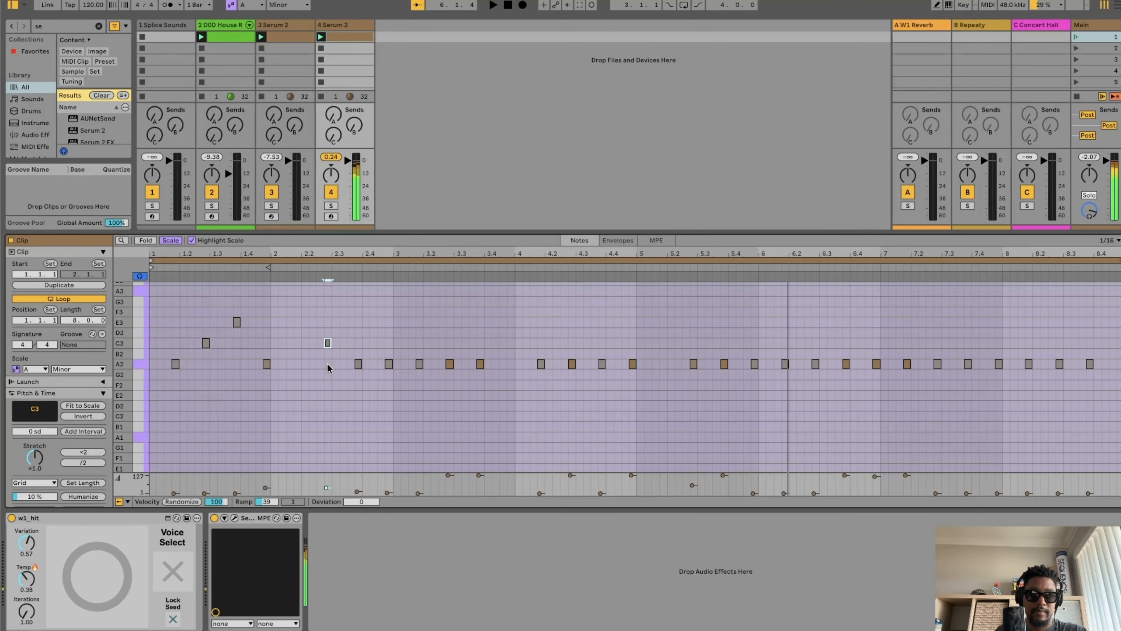
click(358, 365)
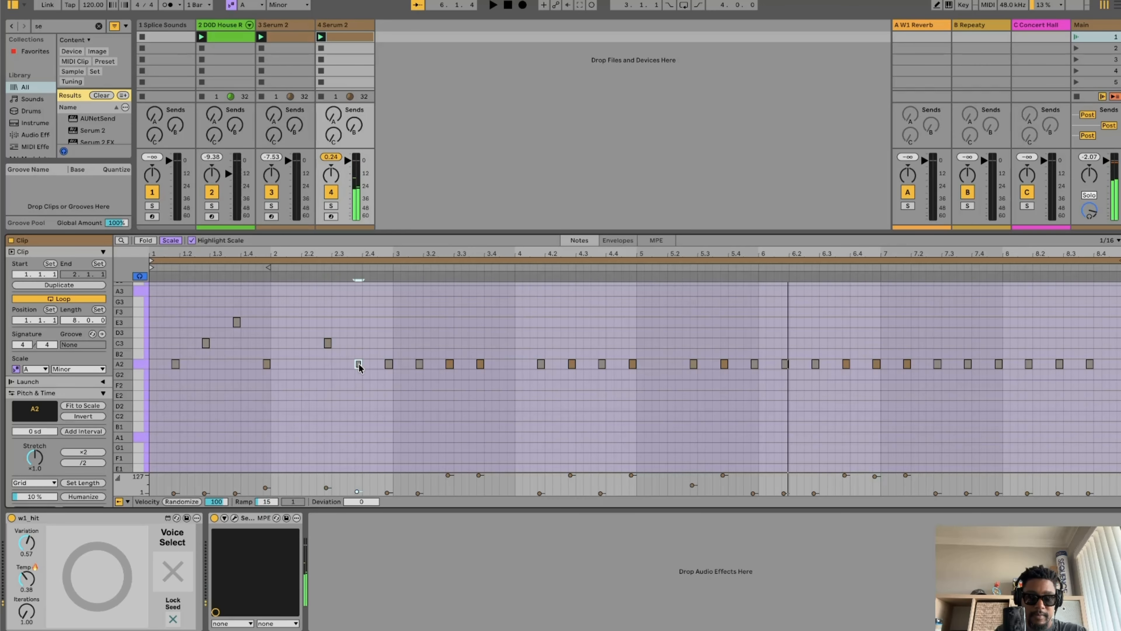
key(Up)
key(Up)
key(Up)
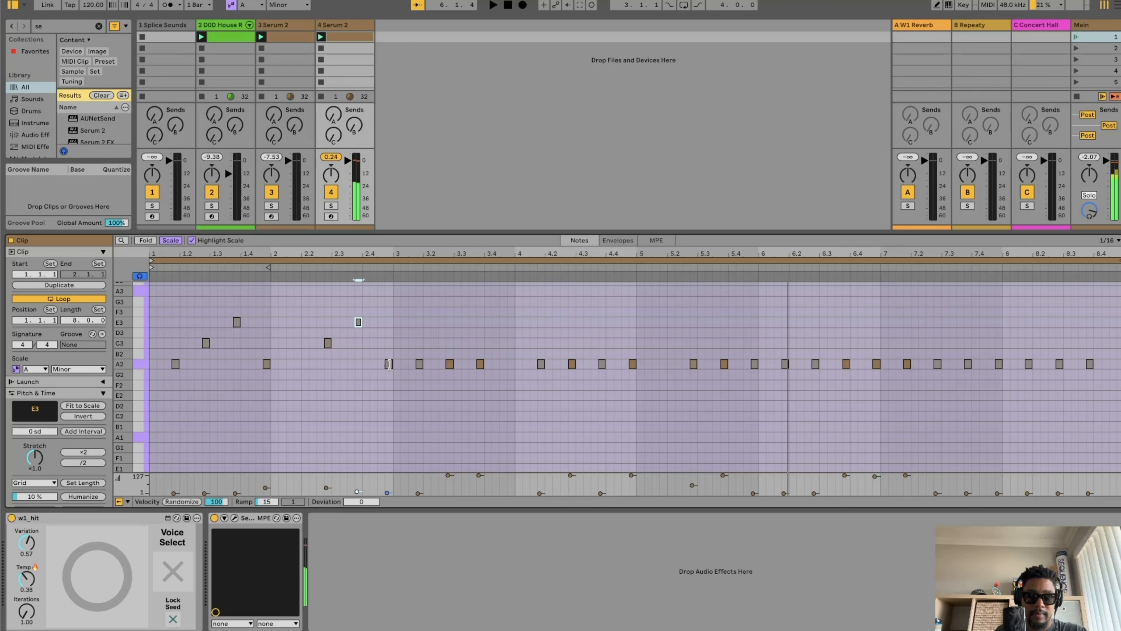
Raise the A2 note just before beat 3.2 to C3 and the one just before beat 3.3 to E3
click(388, 363)
click(419, 364)
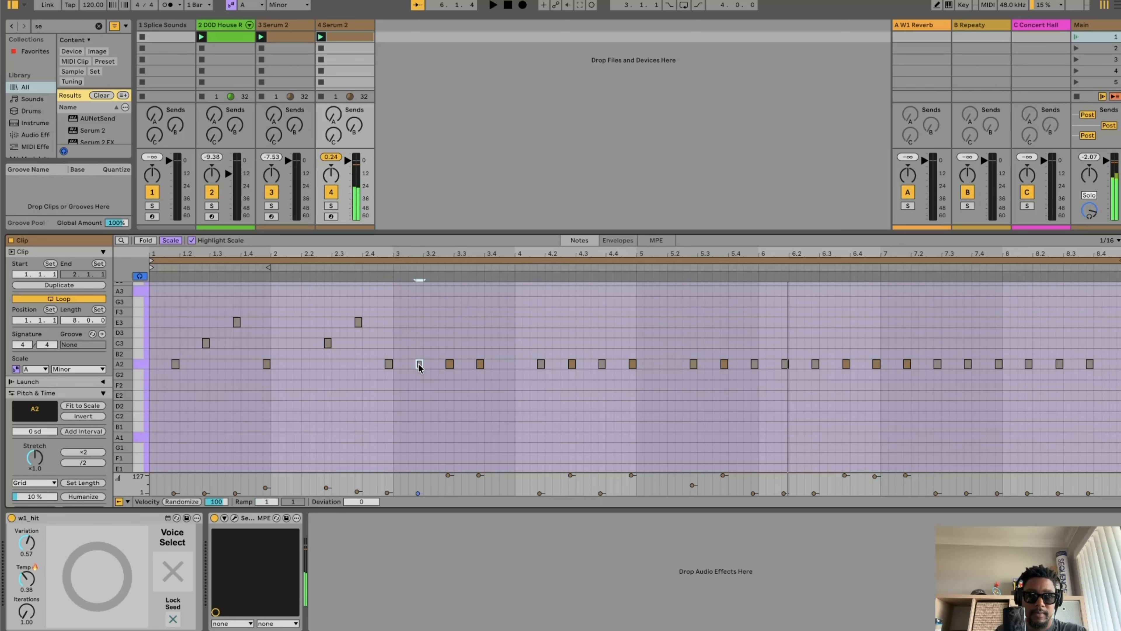
key(Up)
key(Up)
click(449, 363)
key(Up)
key(Up)
key(Up)
key(Up)
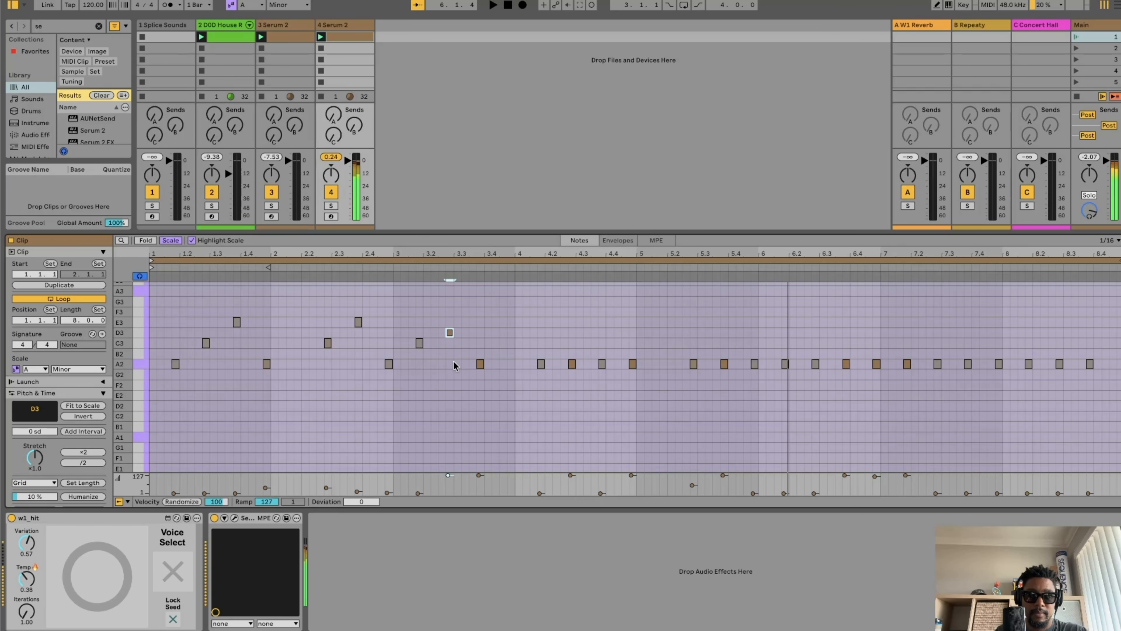
Raise the A2 note just before beat 4.2 to C3 and the one just before beat 4.3 to E3
click(542, 362)
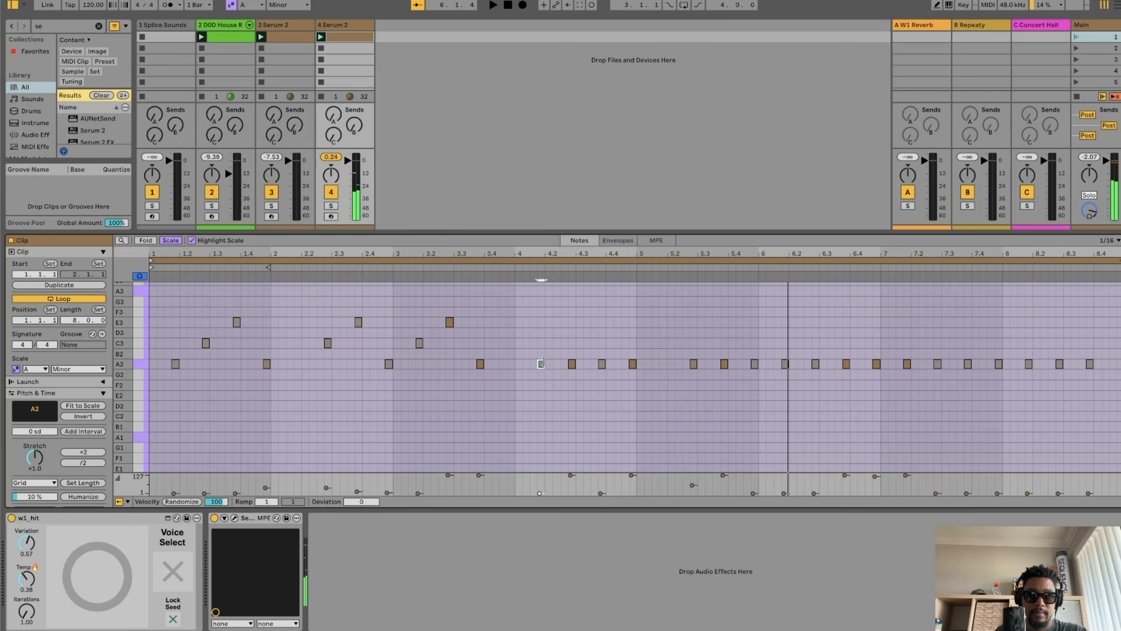
key(Up)
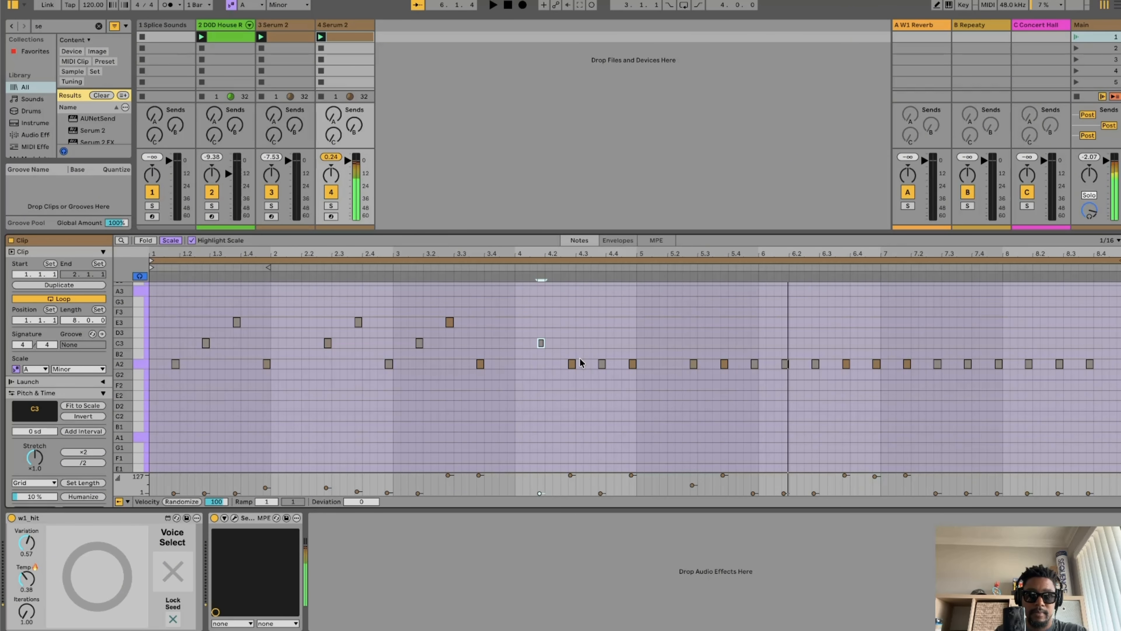
click(572, 363)
key(Up)
key(Up)
key(Up)
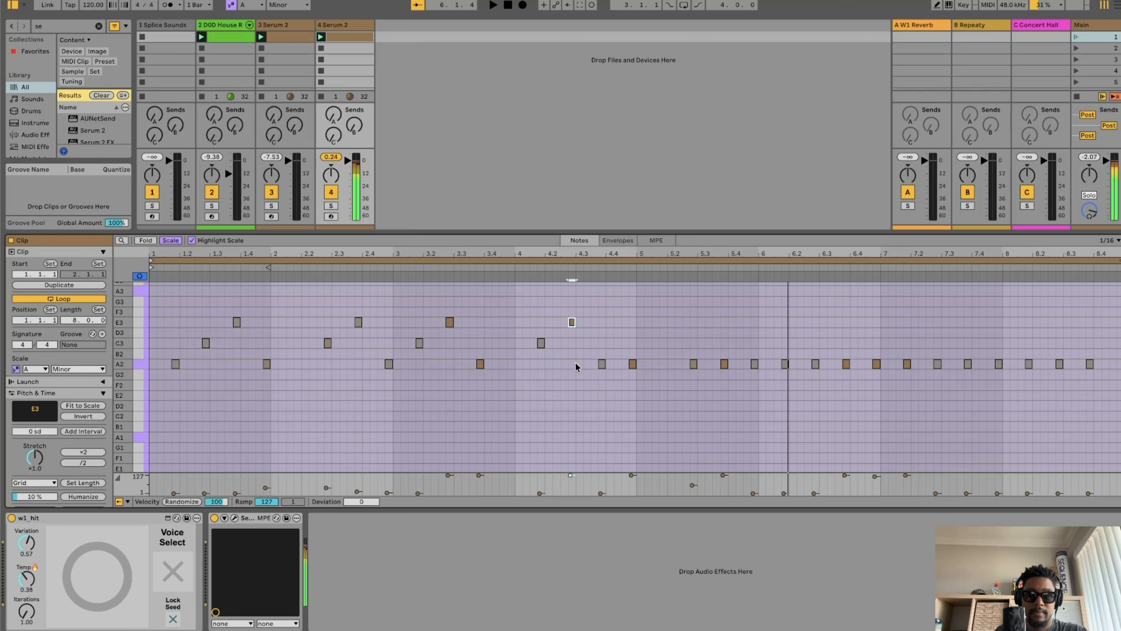
Raise the A2 note just before bar 5 to C3 and the one just before beat 5.3 to E3
click(632, 363)
key(Up)
key(Up)
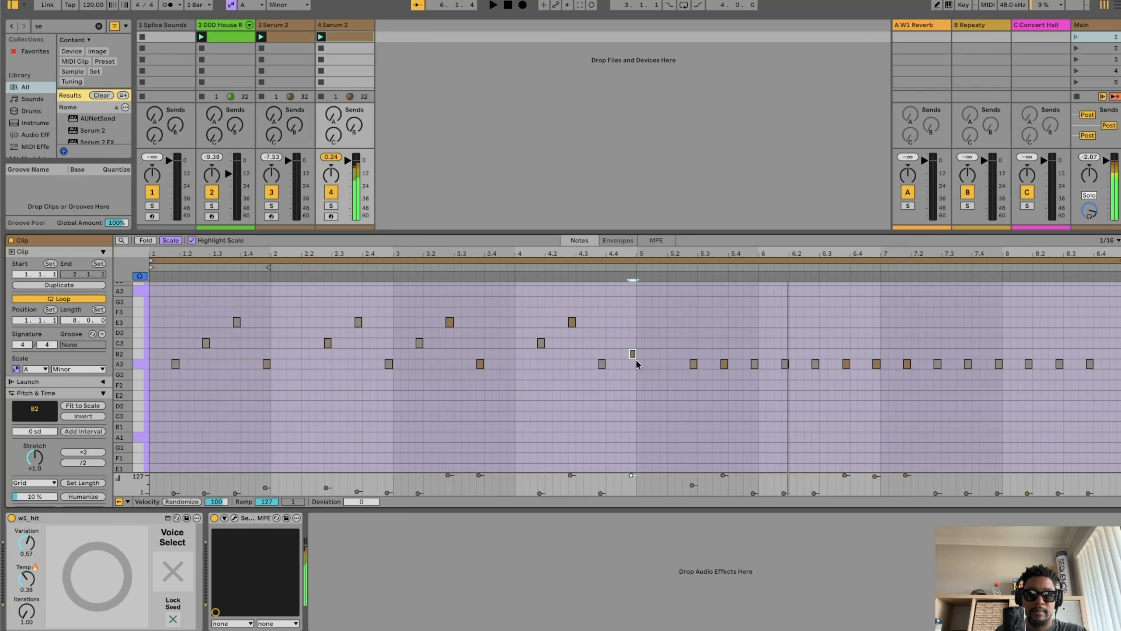
click(691, 364)
key(Up)
key(Up)
key(Up)
key(Up)
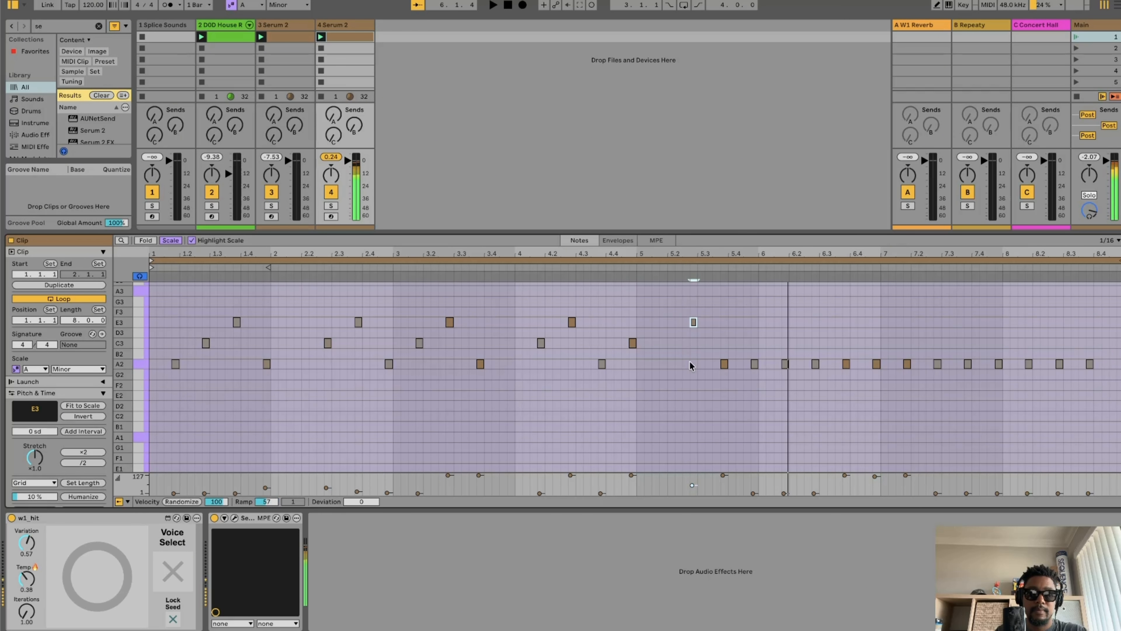
Raise the A2 note just before bar 6 to C3 and the one just before beat 6.2 to E3
click(754, 363)
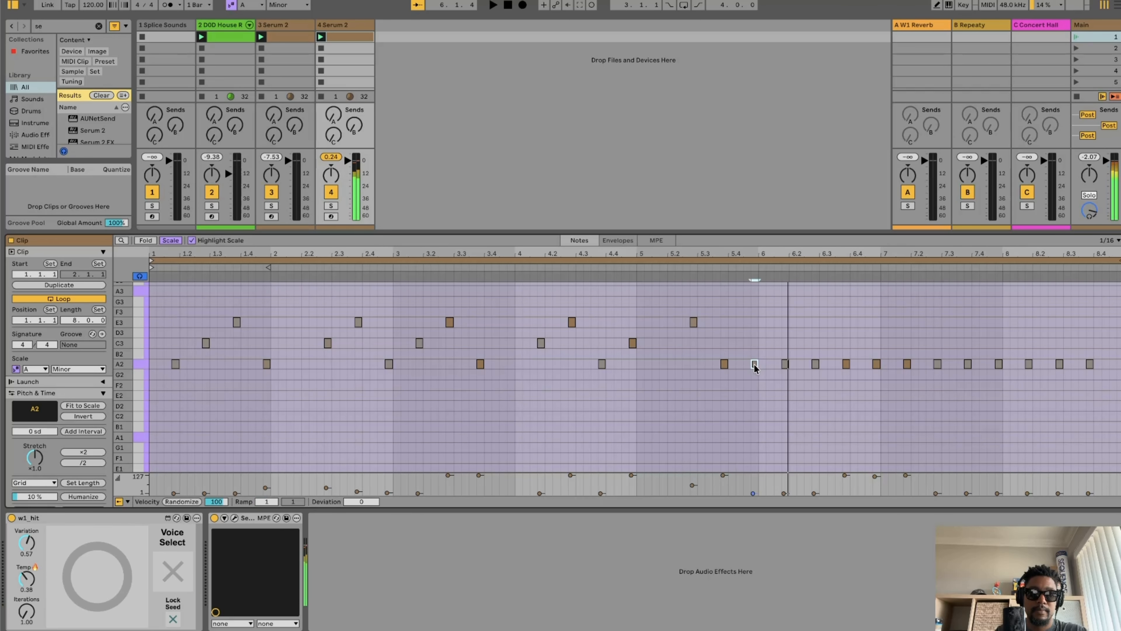
key(Up)
key(Up)
click(785, 364)
key(Up)
key(Up)
key(Up)
key(Up)
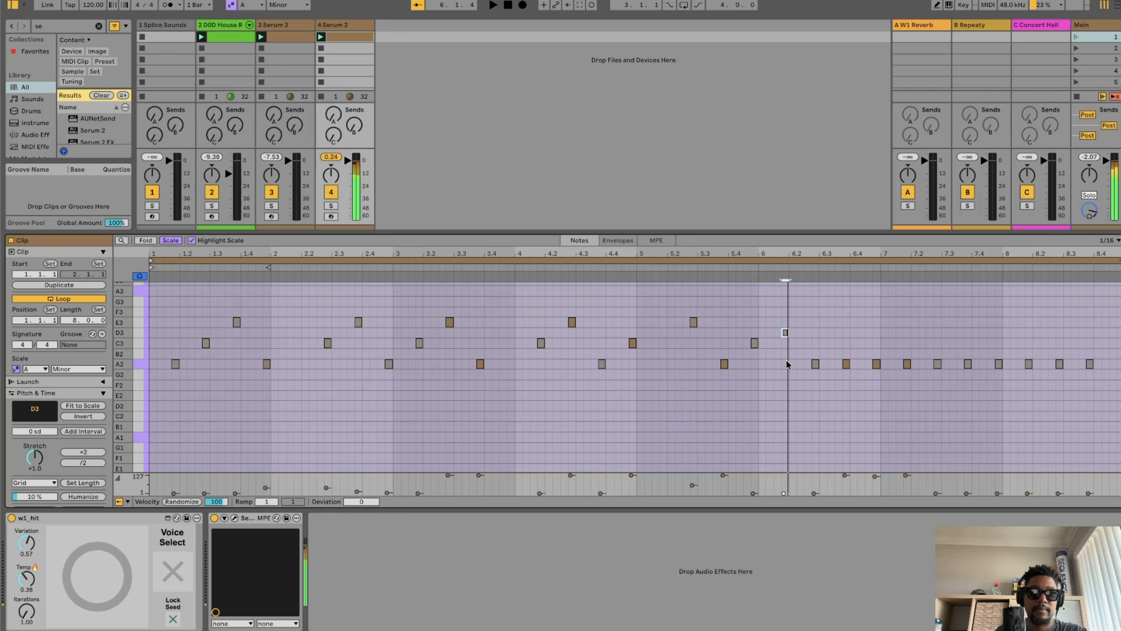
Raise the A2 note just before beat 6.4 to C3 and the one just before bar 7 to E3
click(844, 364)
key(Up)
key(Up)
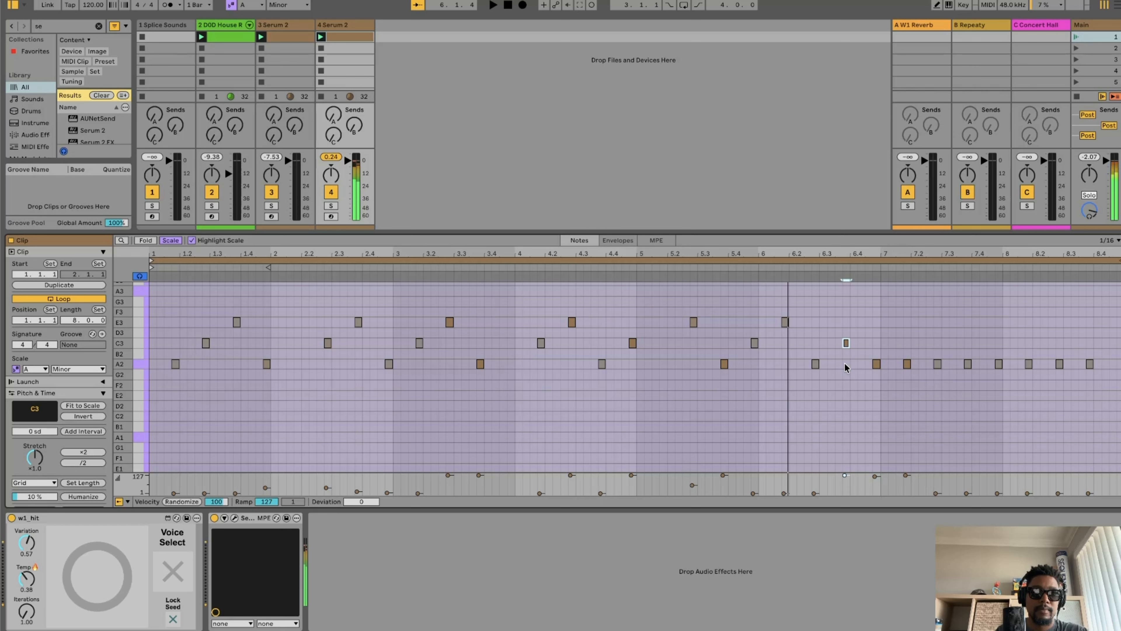
click(874, 357)
click(875, 363)
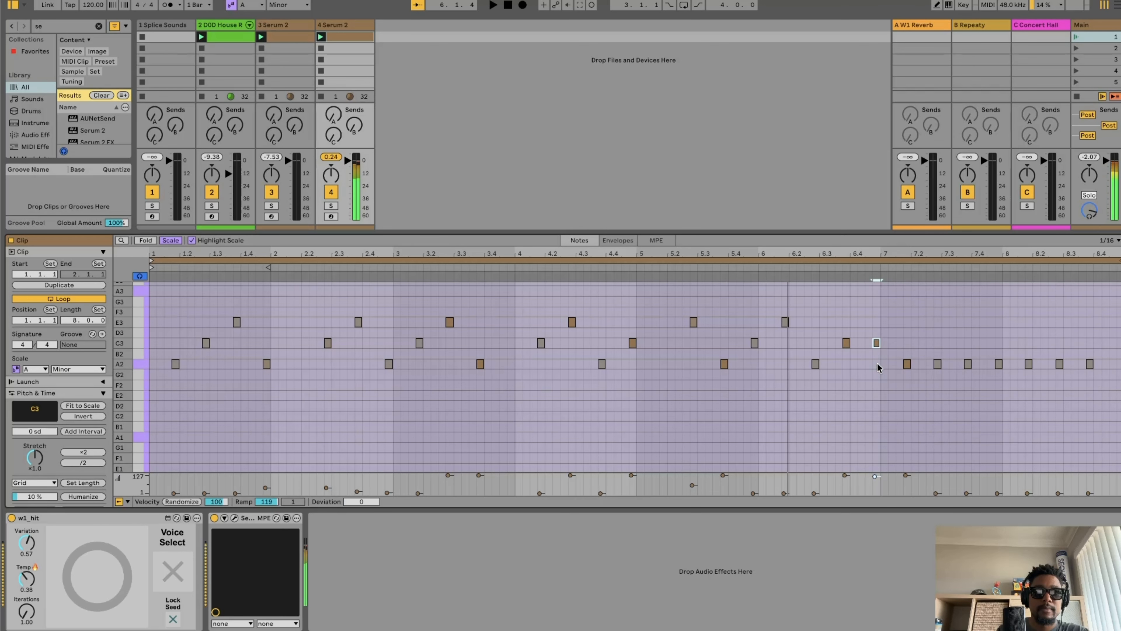
key(Up)
key(Up)
key(Up)
key(Up)
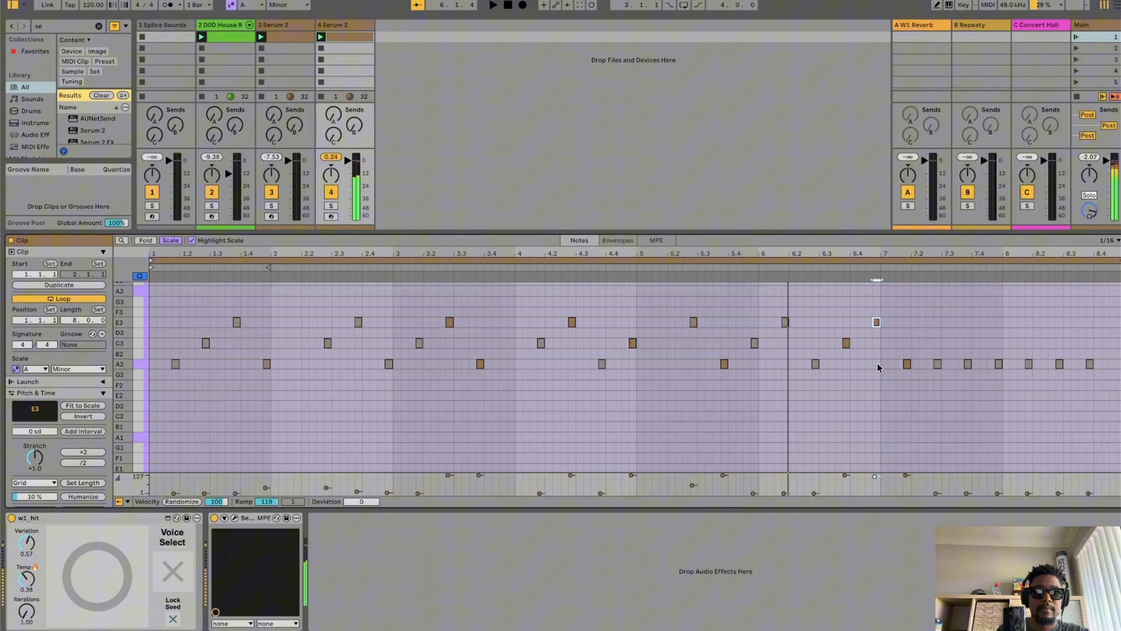
Raise the A2 note just before beat 7.3 to C3 and the one just before beat 7.4 to E3
click(935, 364)
key(Up)
double_click(944, 366)
click(939, 353)
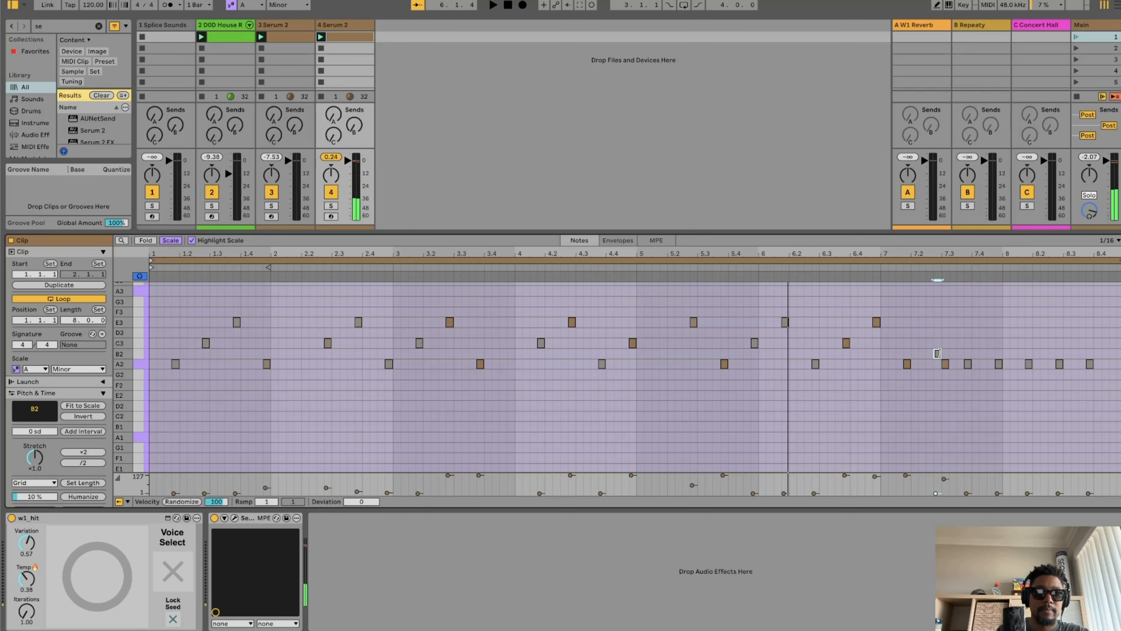
key(super+z)
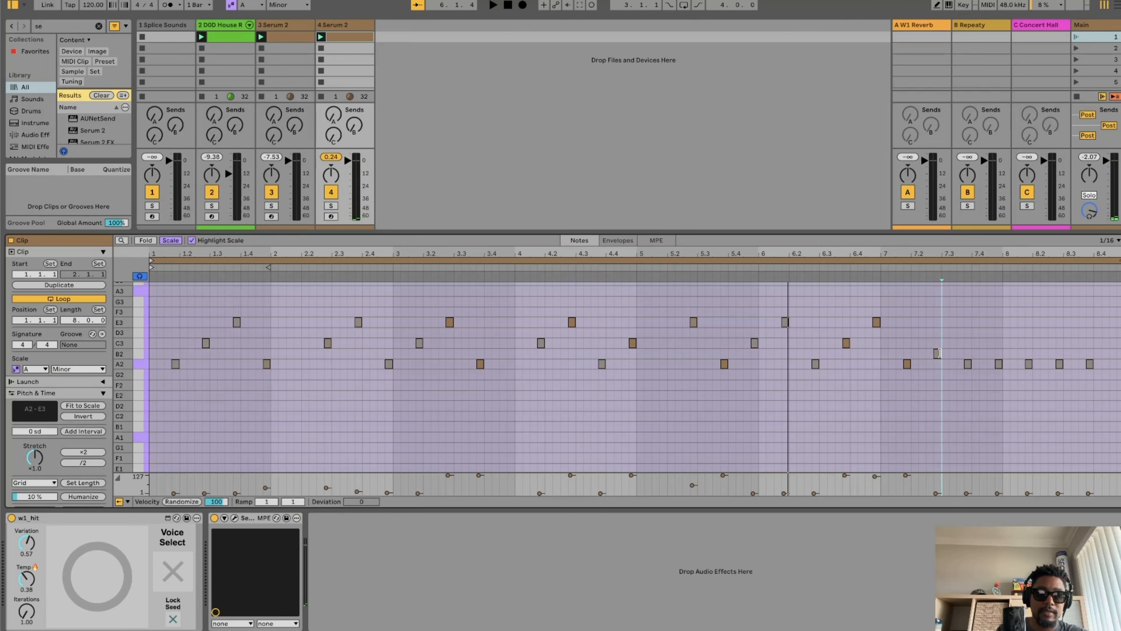
click(938, 354)
key(Up)
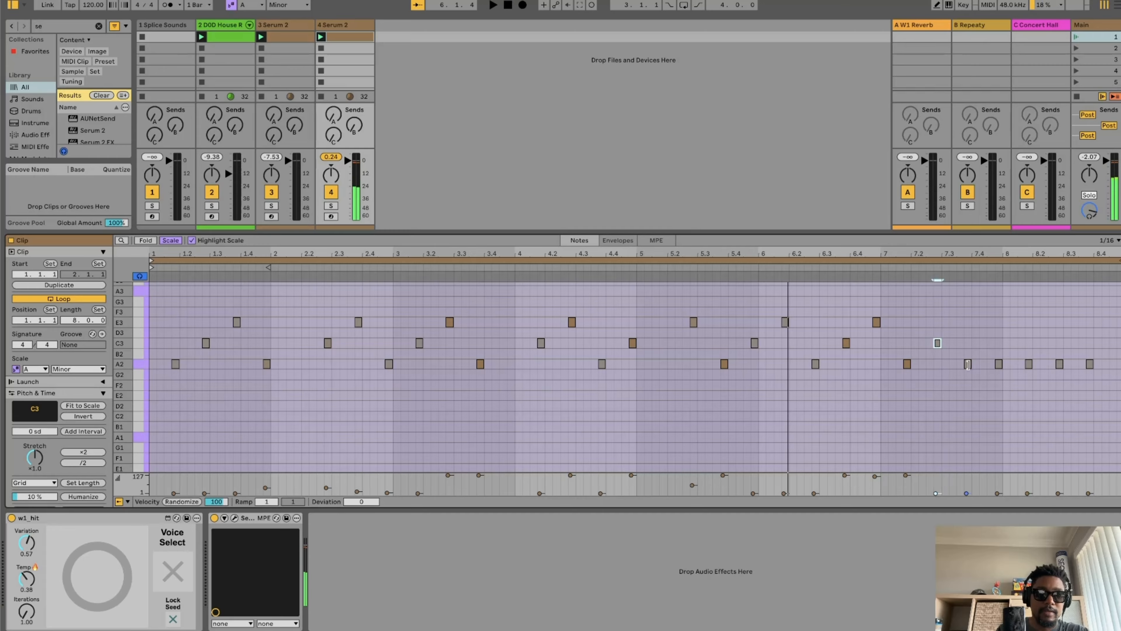
click(967, 364)
key(Up)
key(Up)
key(Up)
key(Up)
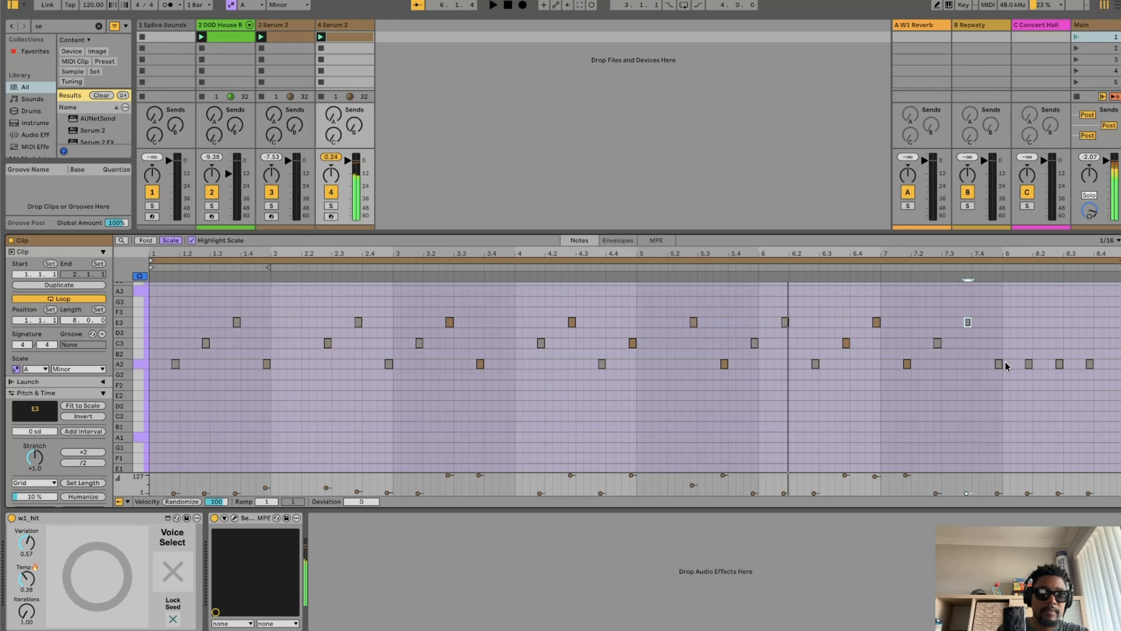
Raise the A2 note just before beat 8.2 to C3 and the one just before beat 8.3 to E3
click(1029, 364)
key(Up)
key(Up)
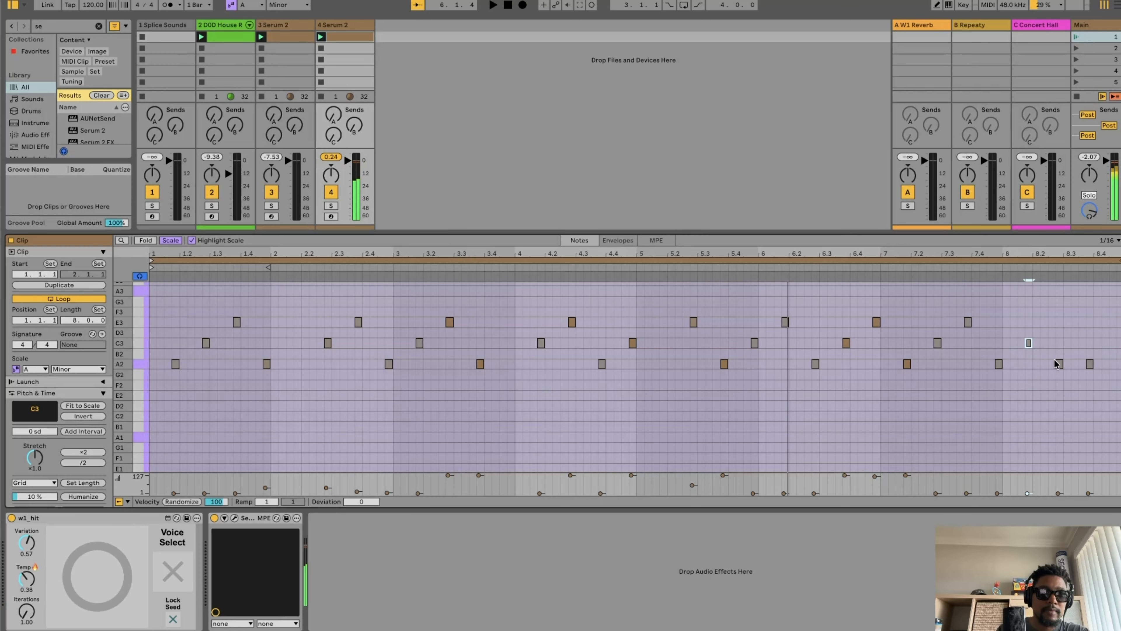
click(1059, 364)
key(Up)
key(Up)
key(Up)
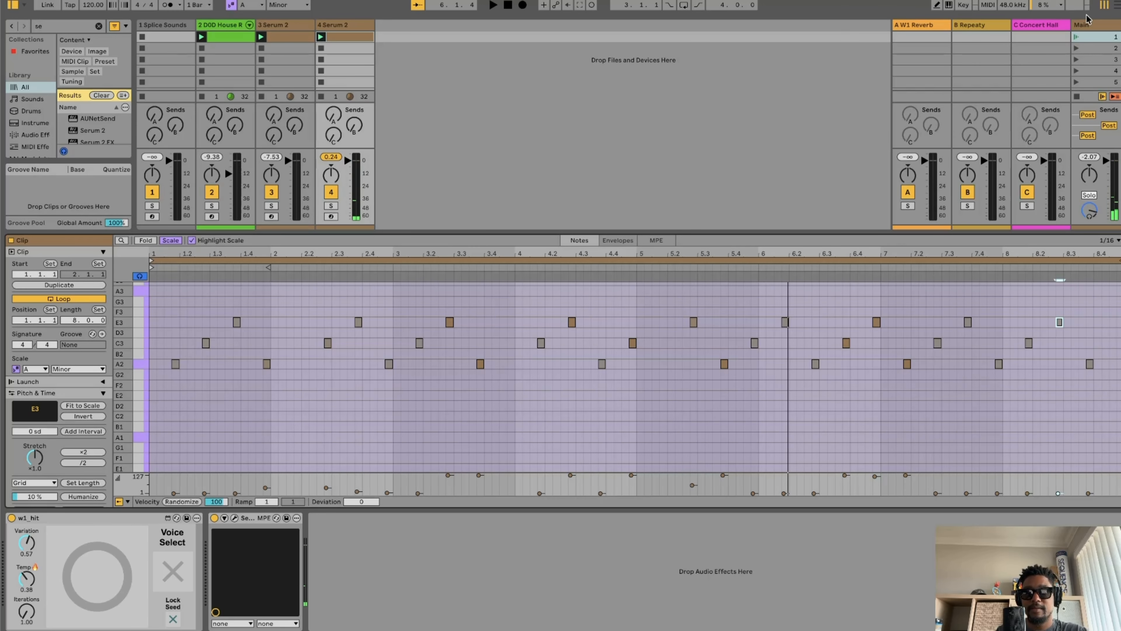
Audition the edited melody by playing scene 1, and delete all notes from the clip
click(1079, 36)
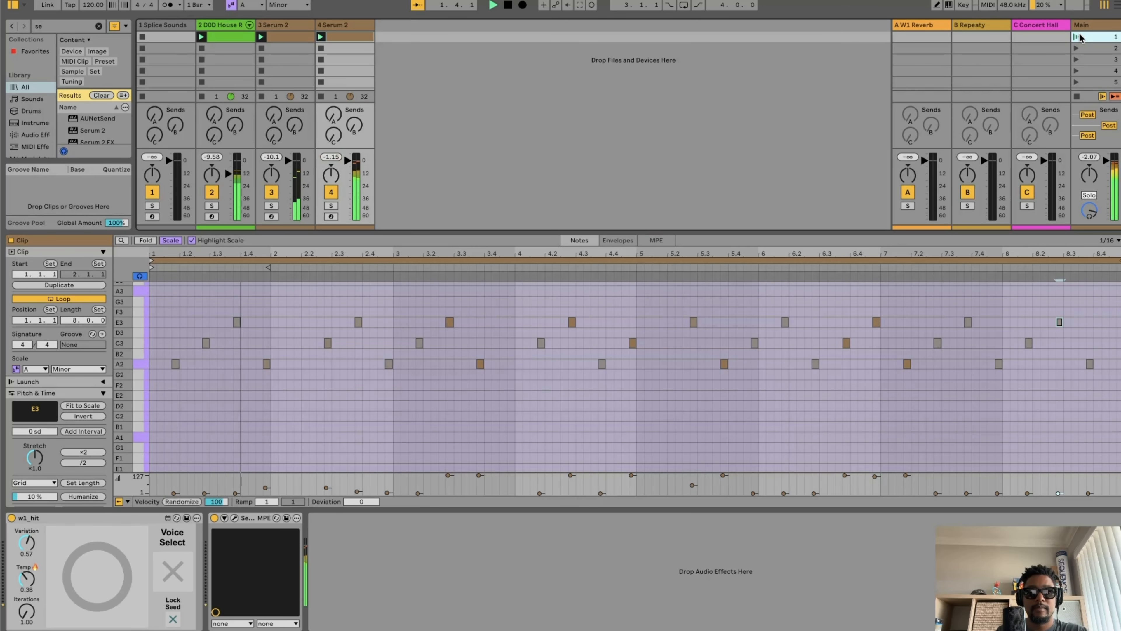
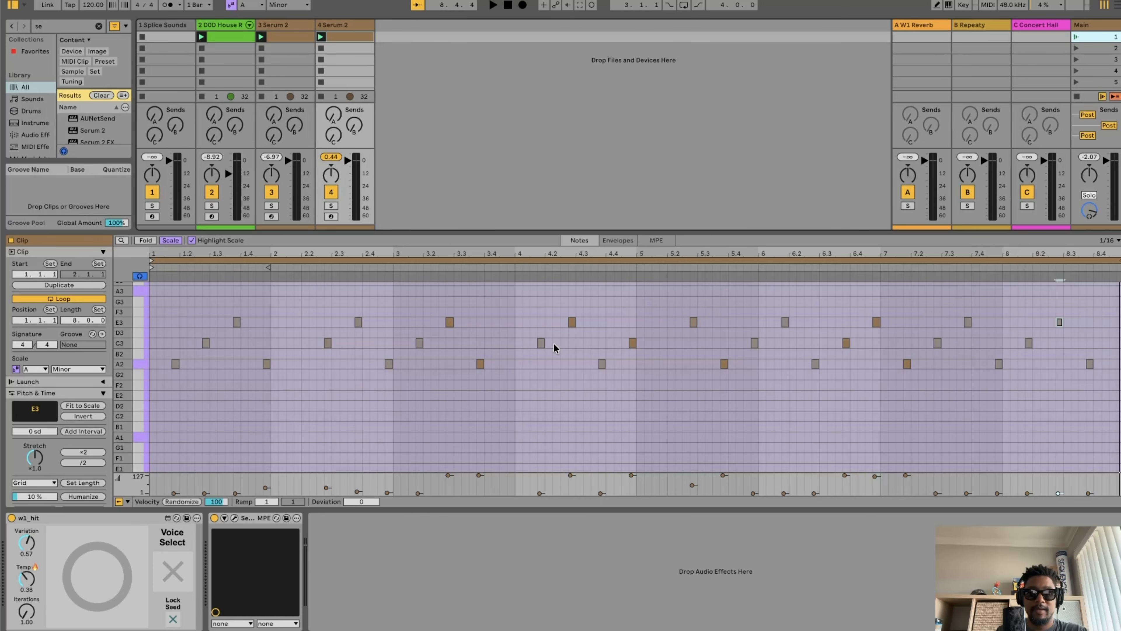
key(super+a)
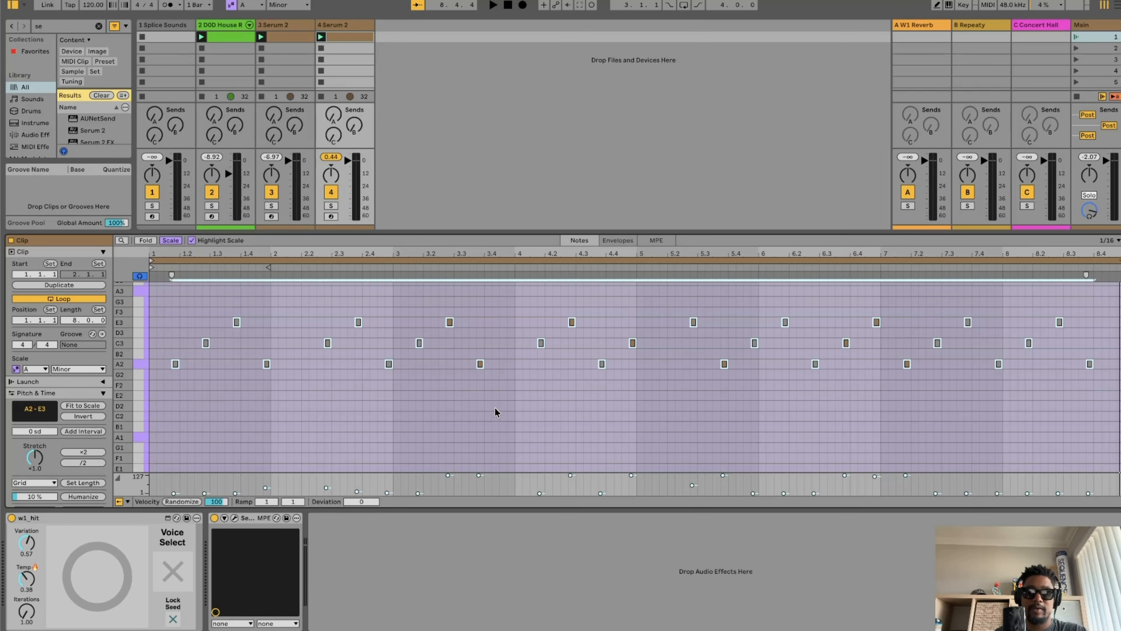
key(Delete)
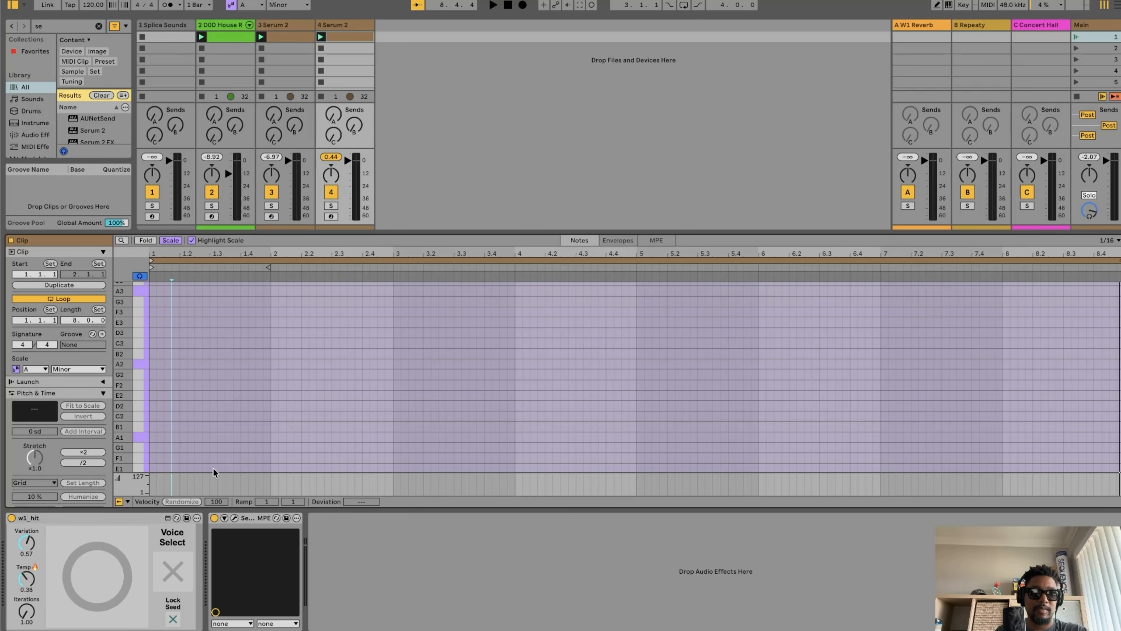
Set the w1_hit Variation to 0.00 and generate two successive note patterns while the set plays
double_click(27, 542)
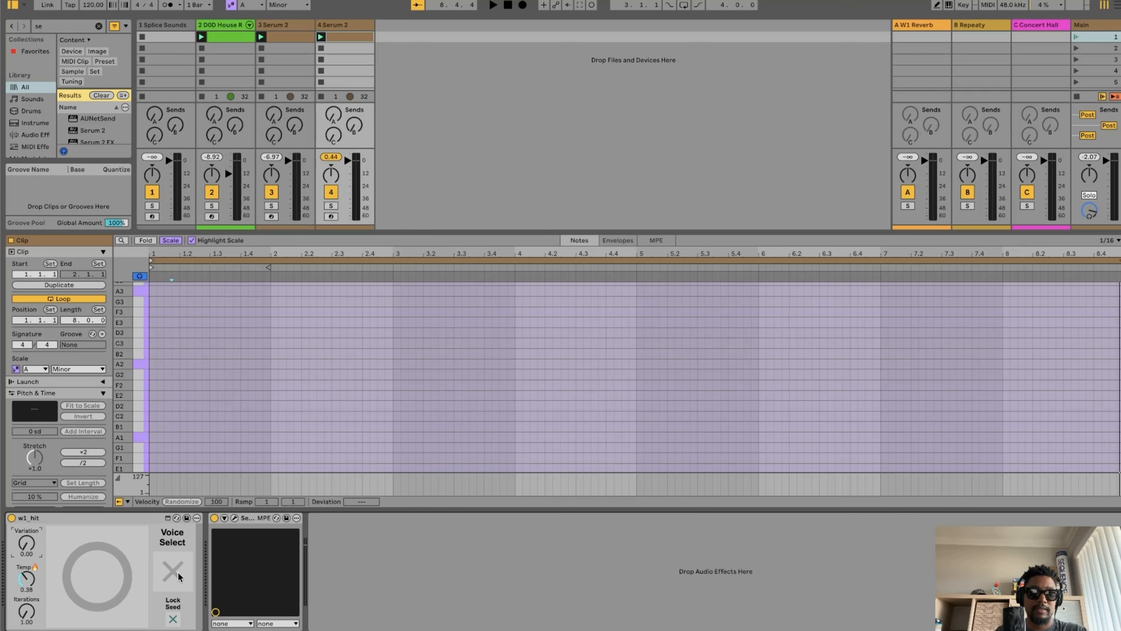
key(space)
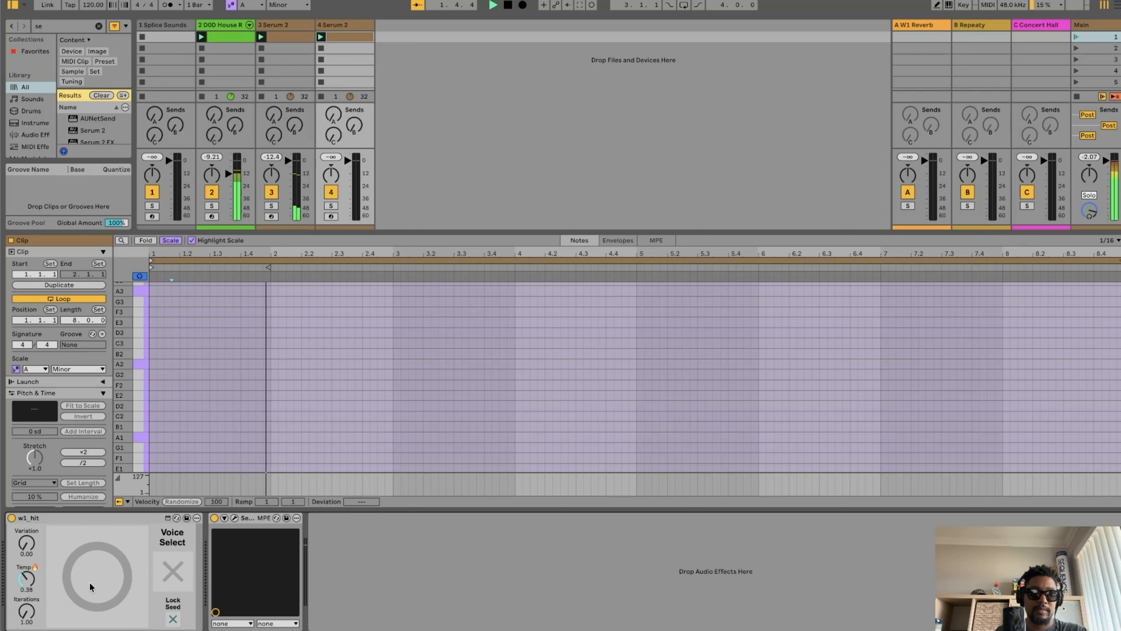
click(101, 574)
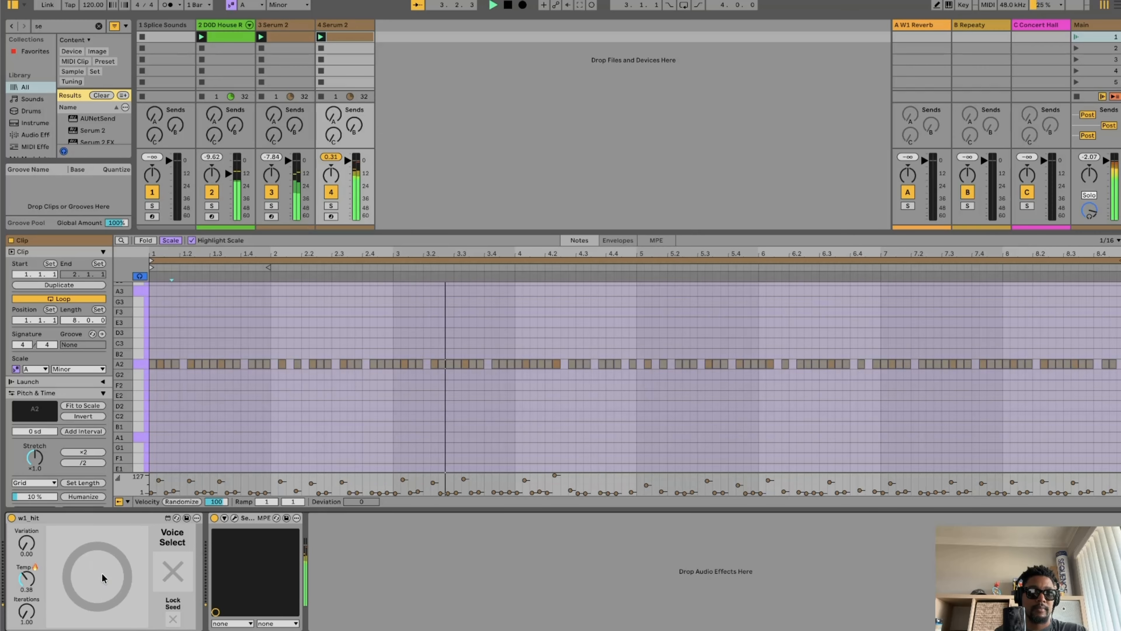
click(102, 573)
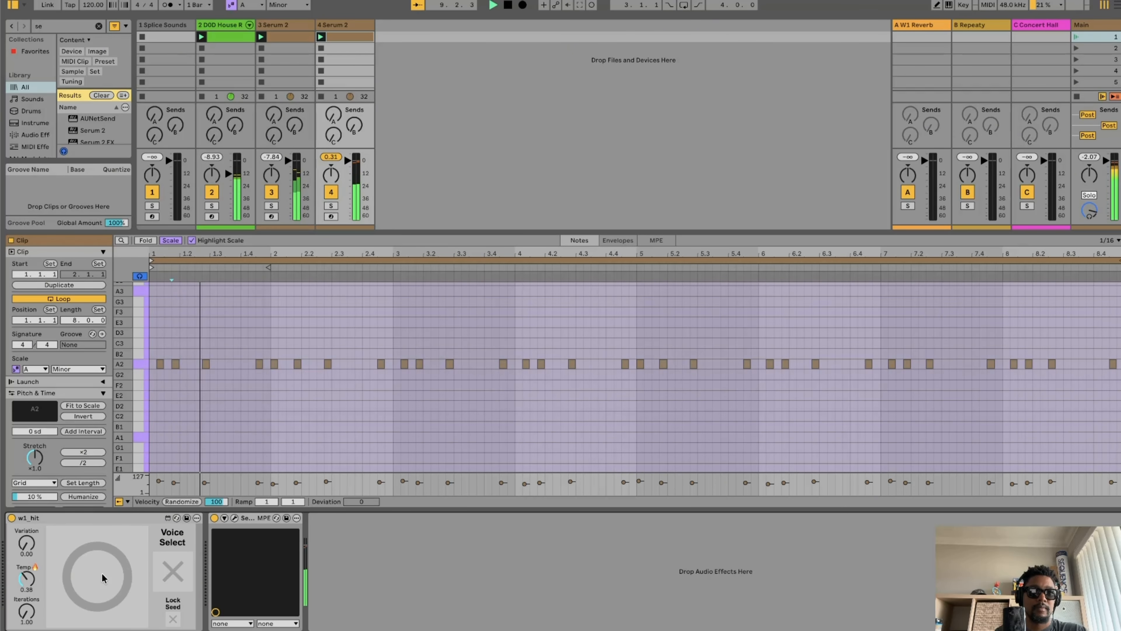
key(space)
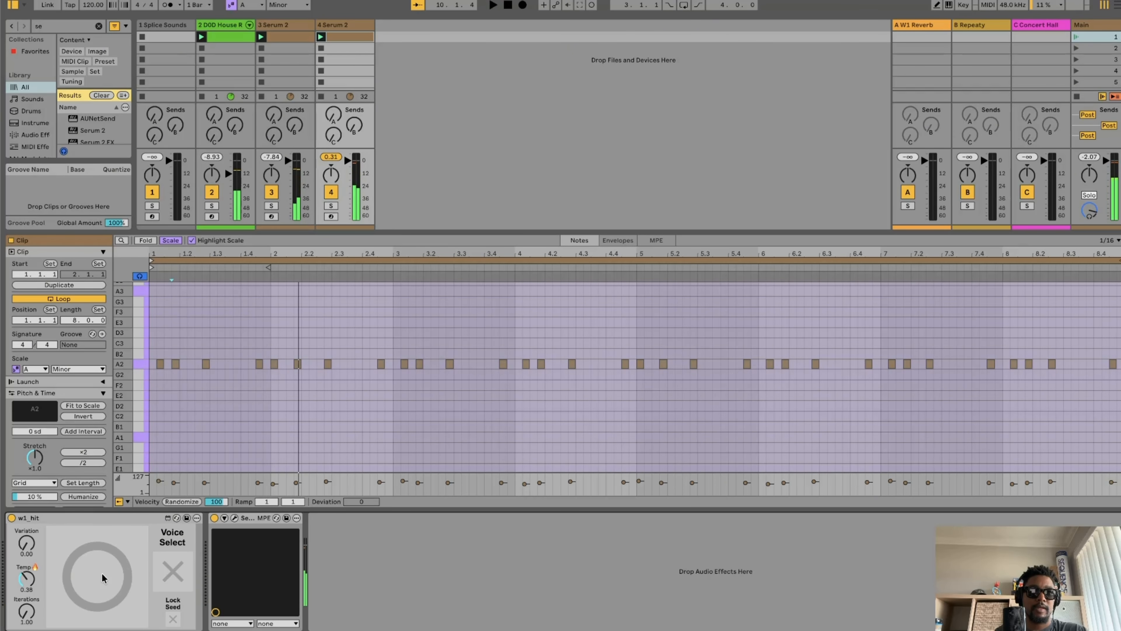
Raise the A2 note just before beat 1.2 to C3 and the one just before beat 1.3 to E3
click(175, 364)
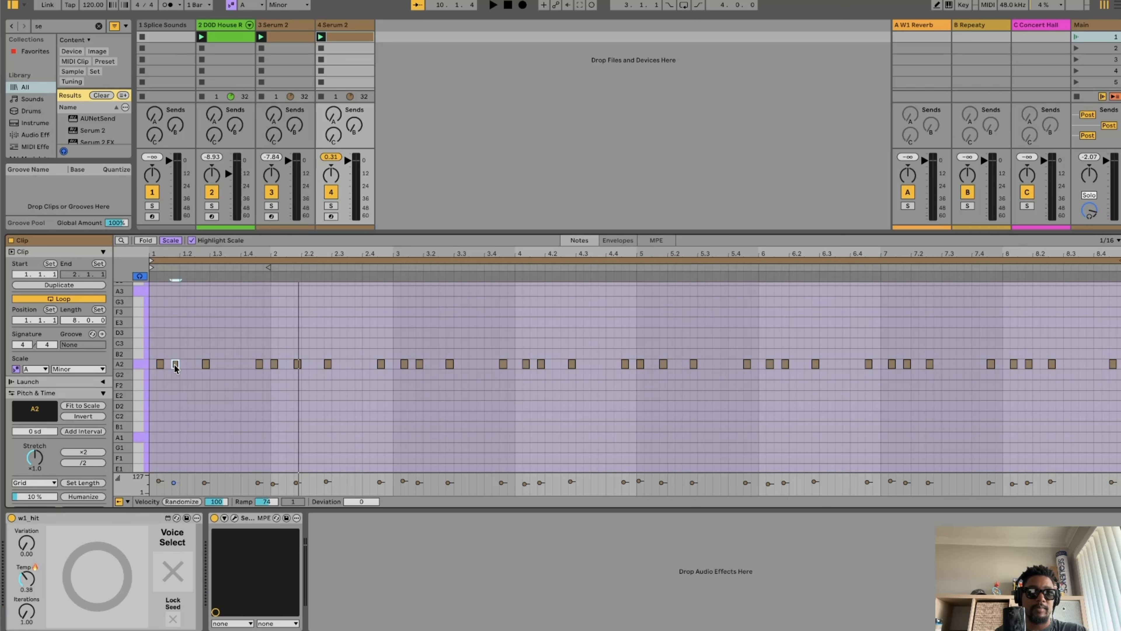
key(Up)
key(Up)
click(207, 363)
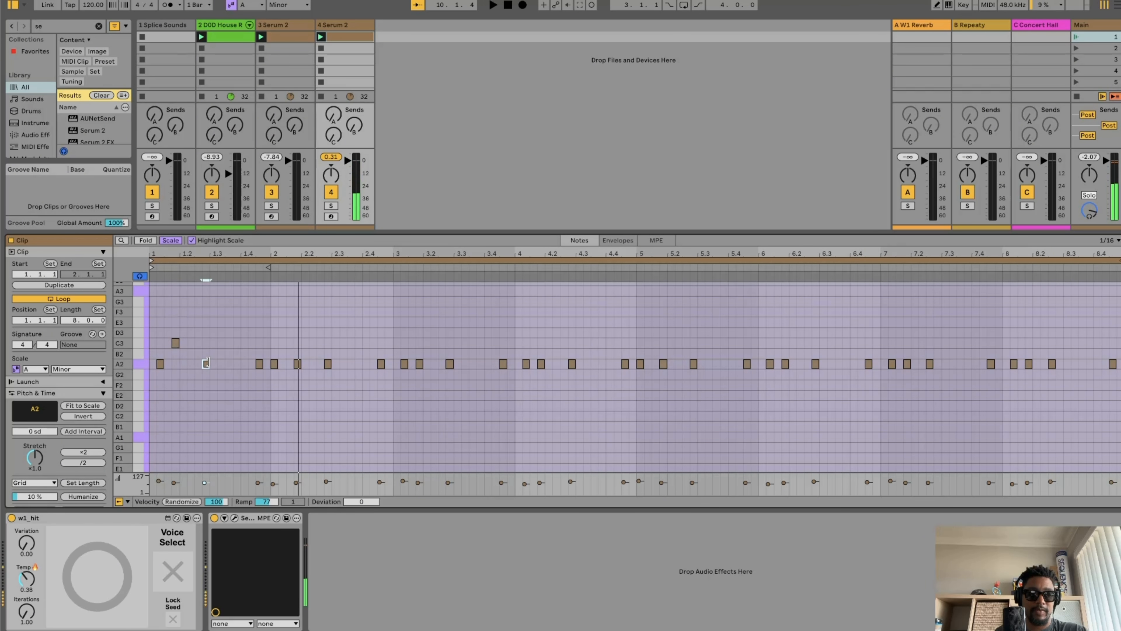
key(Up)
key(Up)
key(Up)
key(Up)
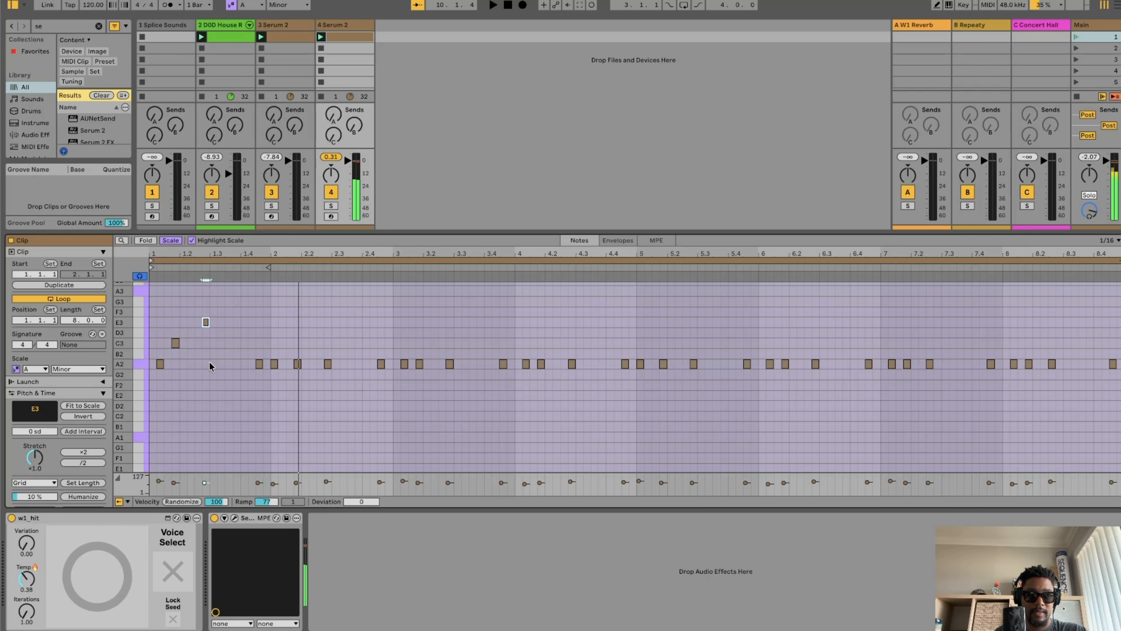
Raise the A2 note at the start of bar 2 to C3 and the one just before beat 2.2 to E3
key(Up)
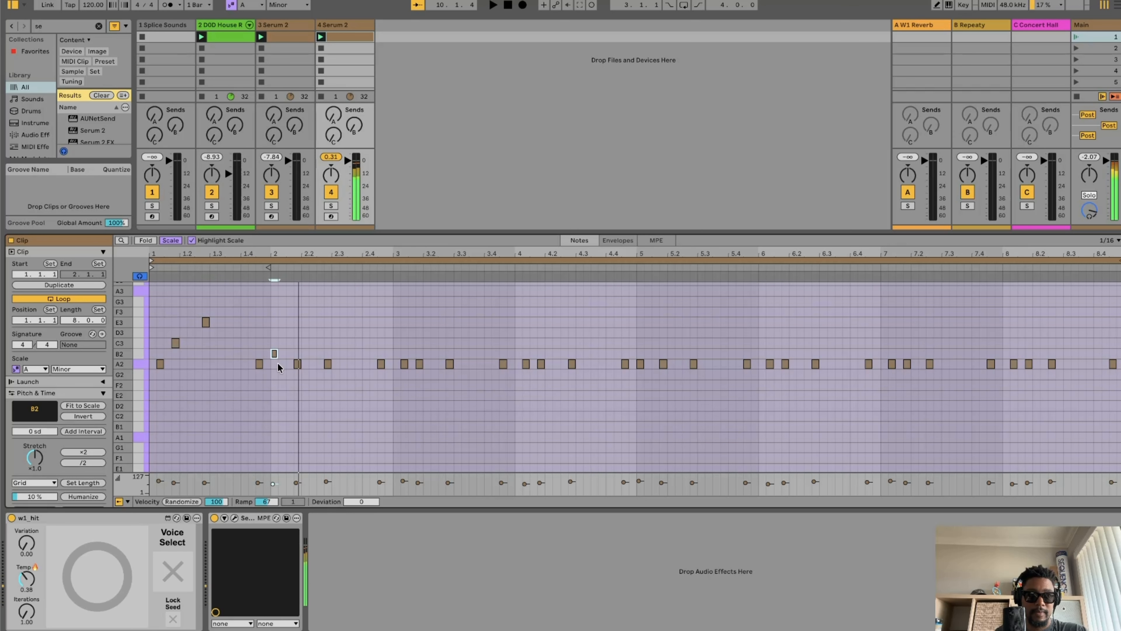
click(298, 364)
key(Up)
key(Up)
key(Up)
key(Up)
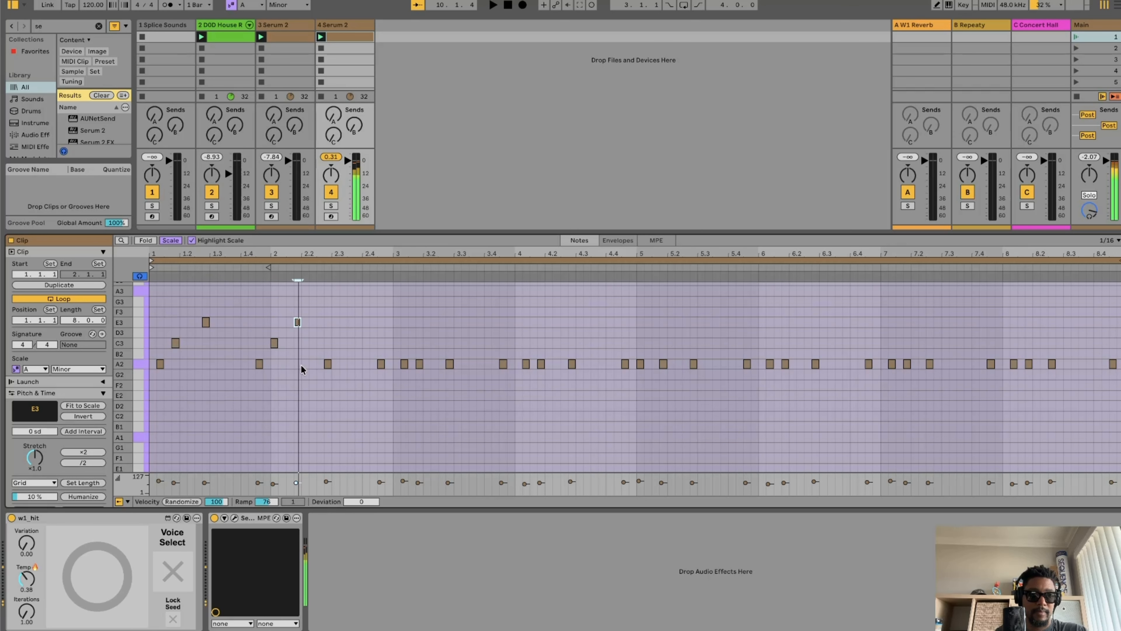
Raise the A2 note midway through beat 2.4 to C3 and the first note of bar 3 to E3
key(Up)
key(Up)
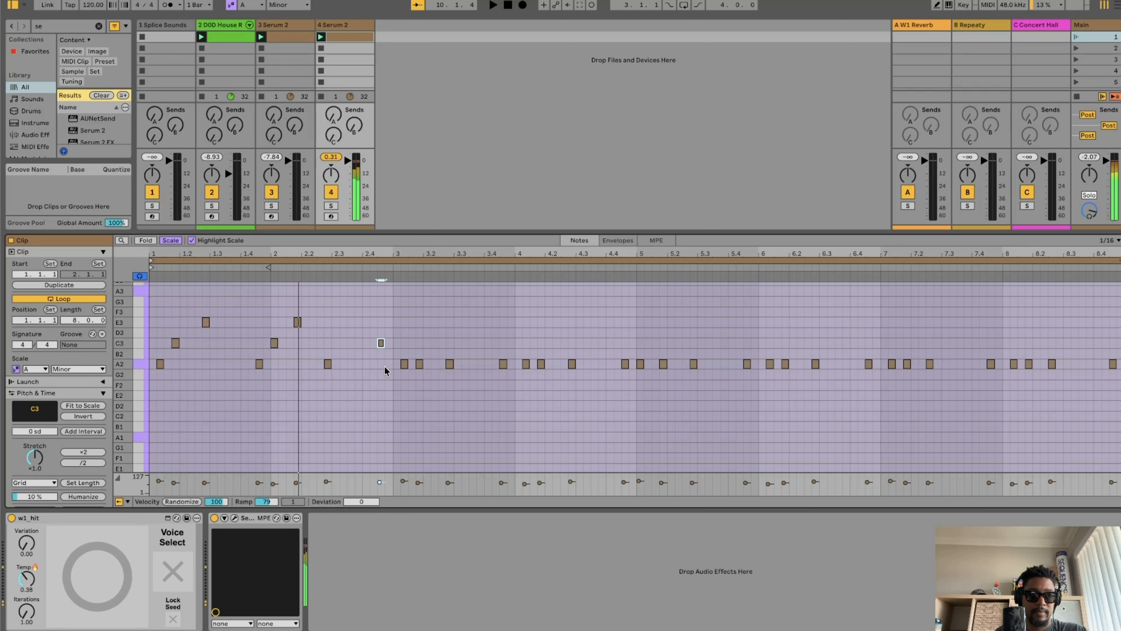
click(403, 365)
key(Up)
key(Up)
key(Up)
key(Up)
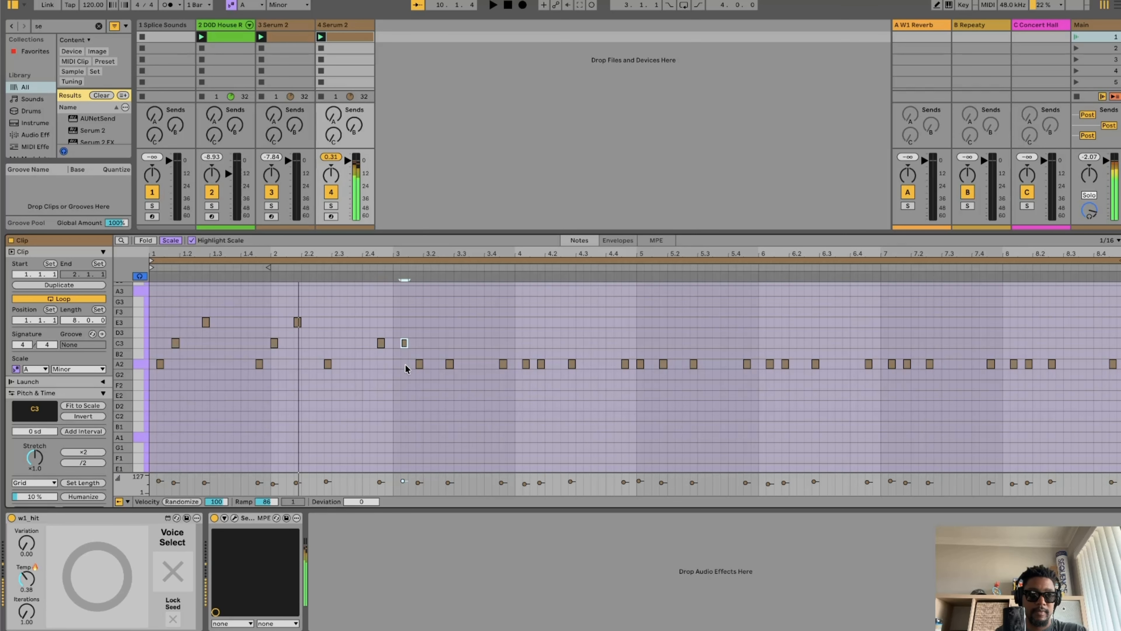
Raise the A2 note just before beat 3.3 to C3 and the one midway through beat 3.4 to E3
click(449, 363)
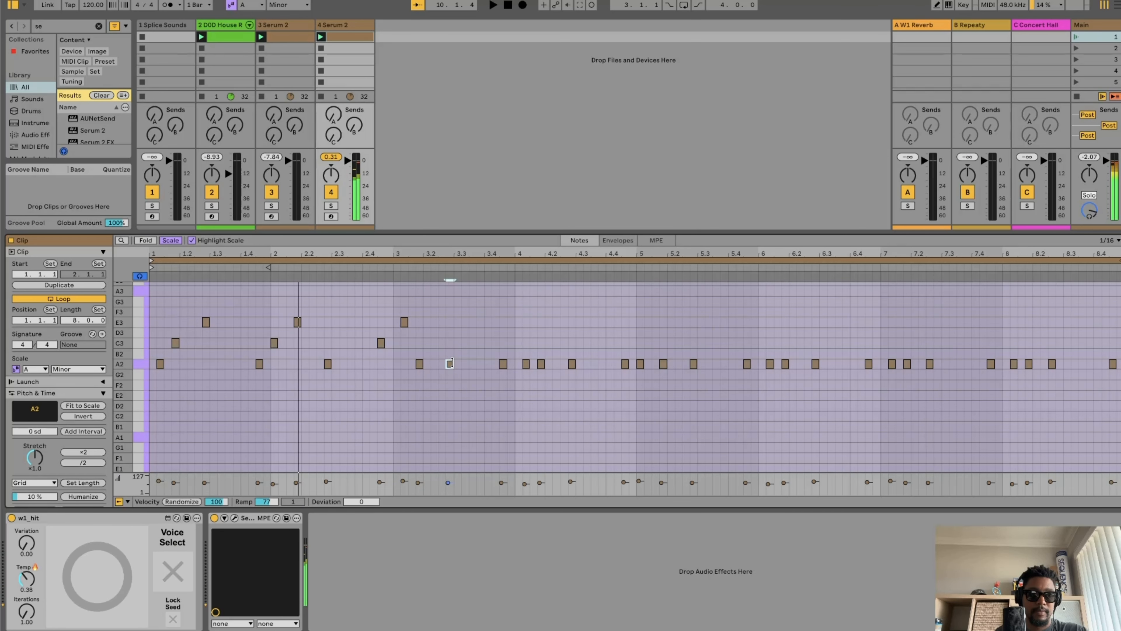
click(502, 363)
key(Up)
key(Up)
key(Up)
key(Up)
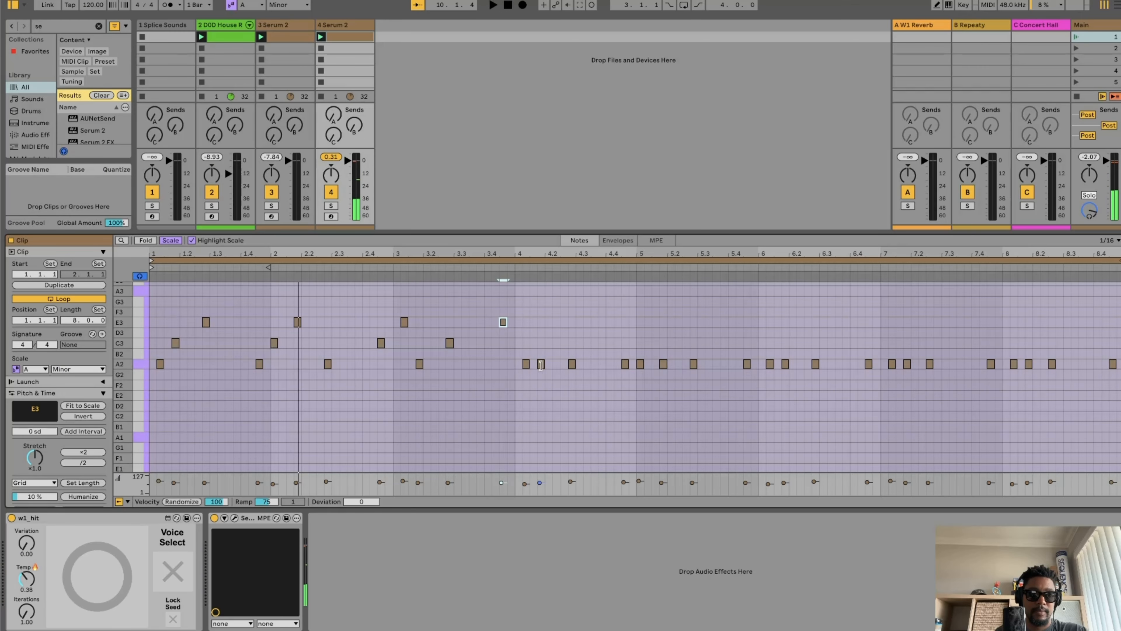
Raise the A2 note just before beat 4.2 to C3 and the one just before beat 4.3 to E3
click(541, 364)
key(Up)
key(Up)
click(572, 364)
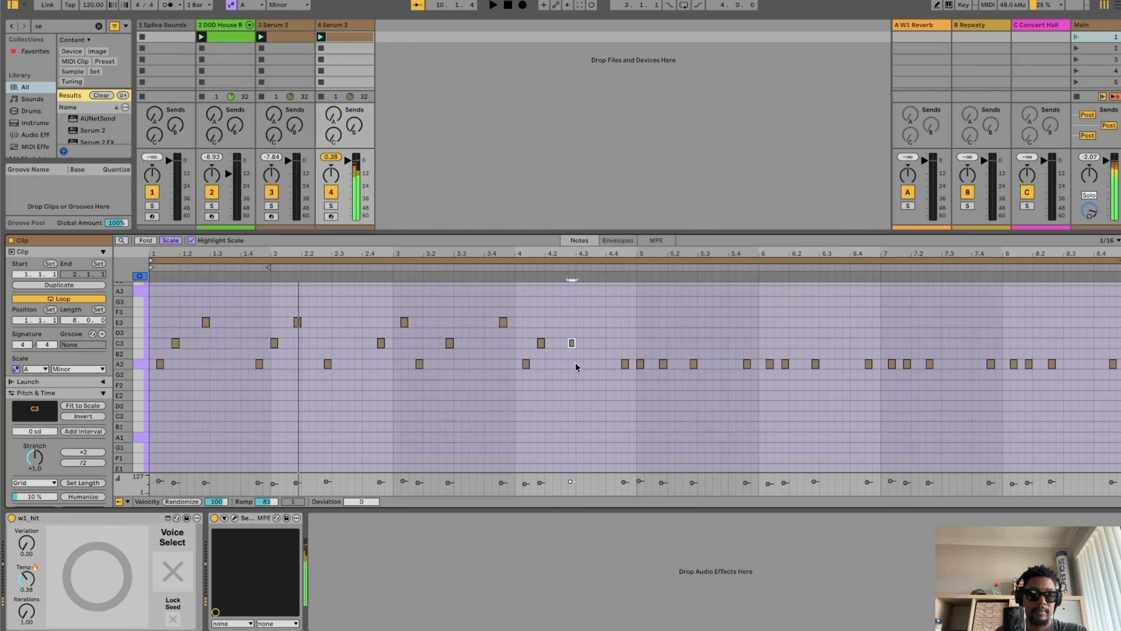
key(Up)
key(Up)
Raise the first A2 note of bar 5 to C3 and the one just before beat 5.2 to E3
click(640, 363)
click(664, 363)
key(Right)
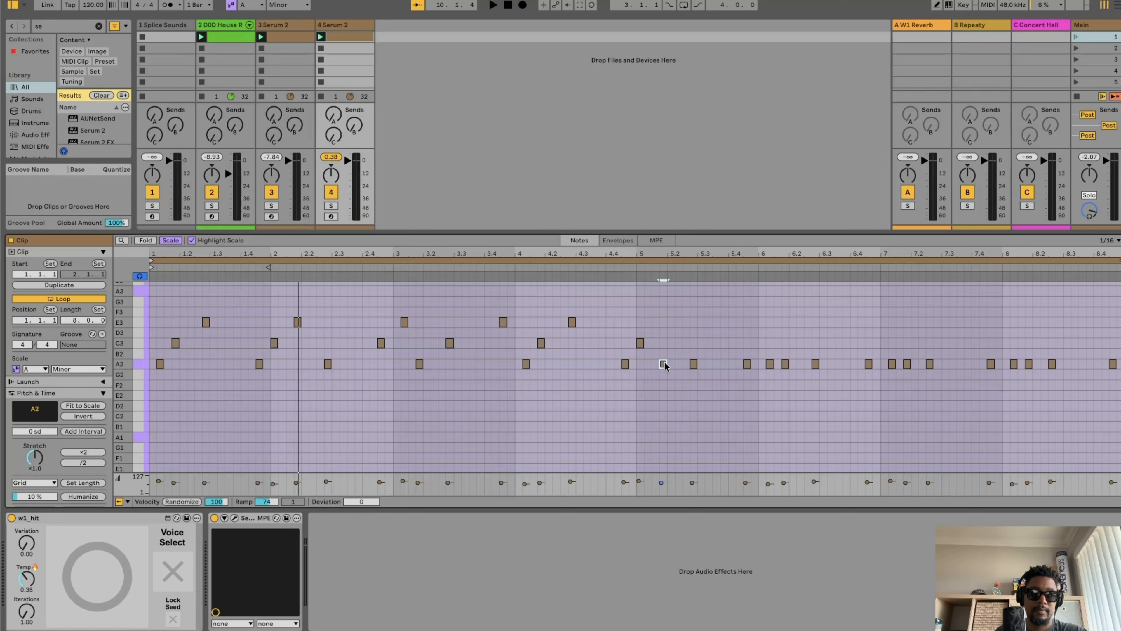
key(Up)
key(Up)
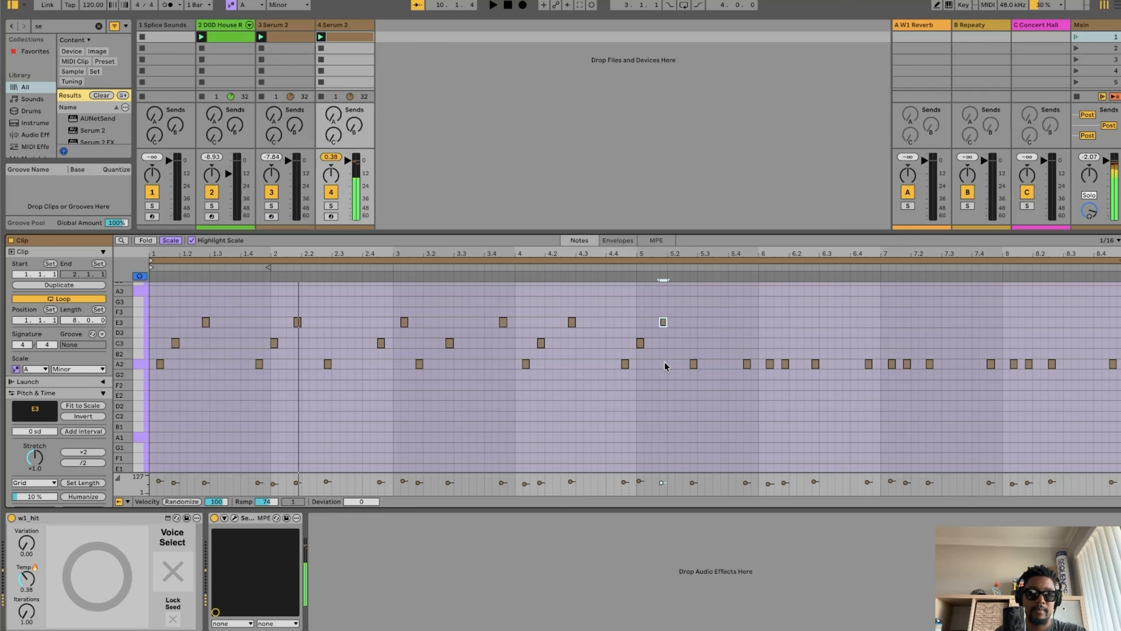
Raise the A2 note midway through beat 5.4 to C3 and the first note of bar 6 to E3
click(747, 363)
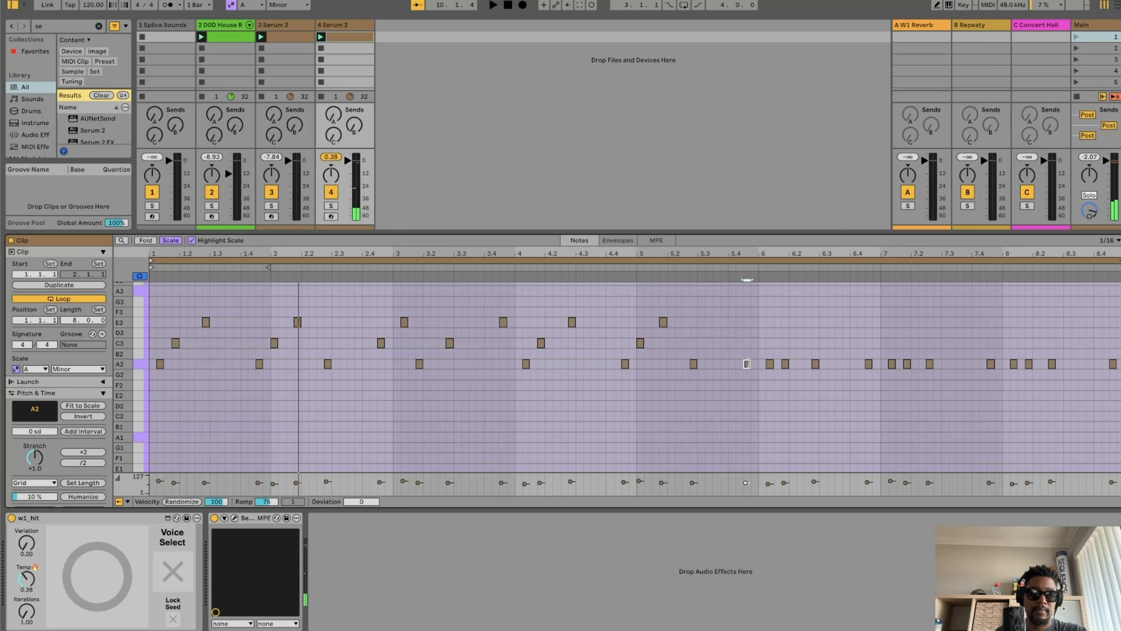
key(Up)
key(Up)
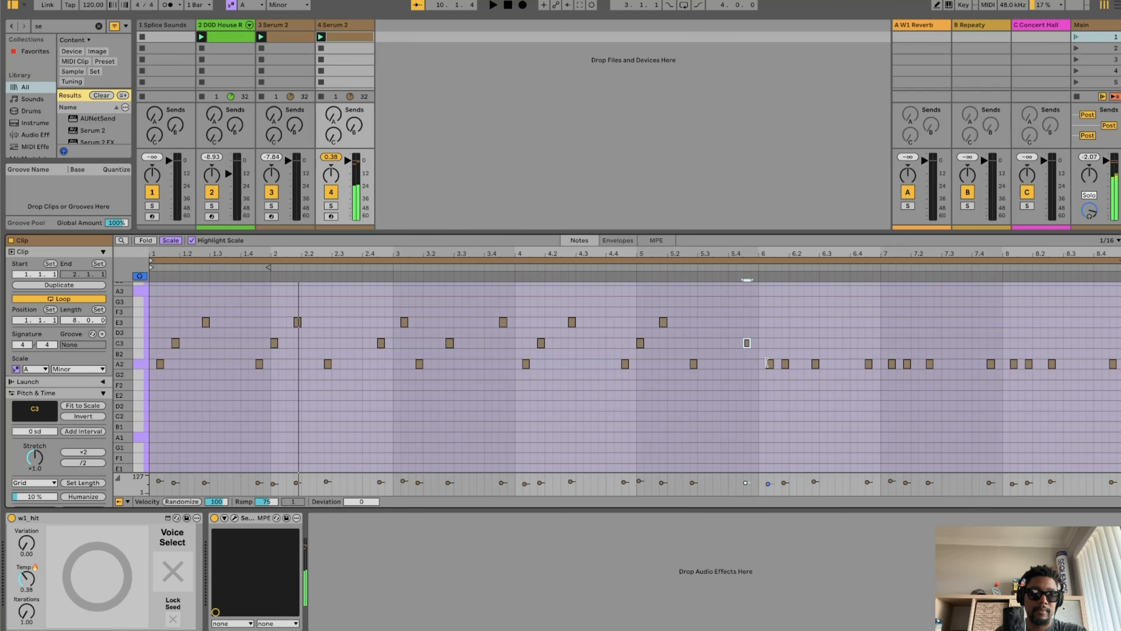
click(769, 362)
key(Up)
key(Up)
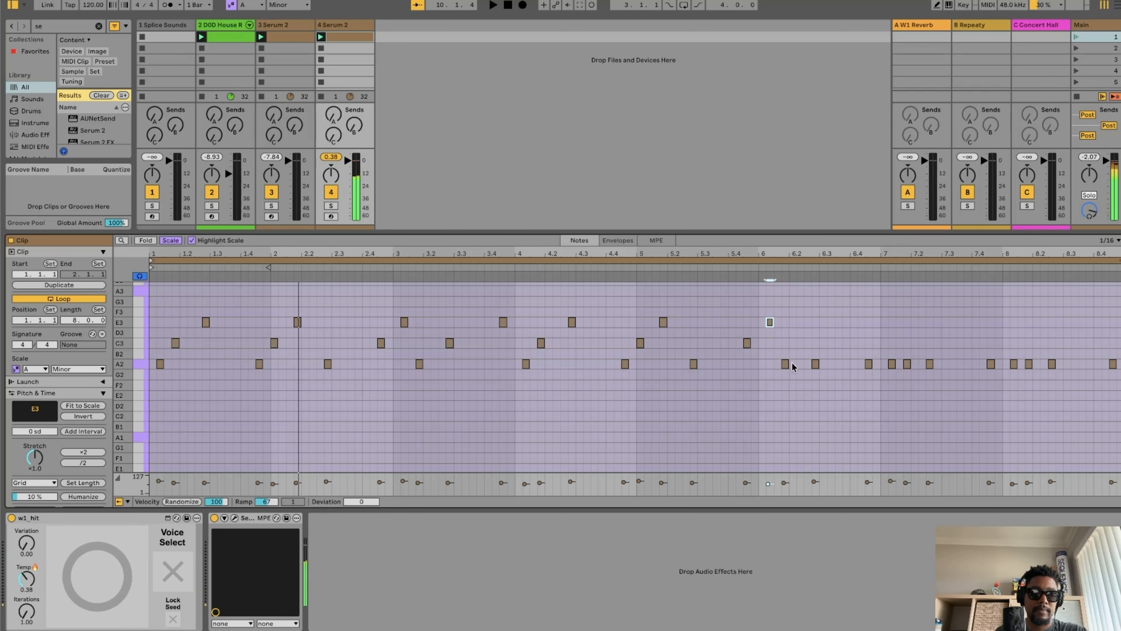
Raise the A2 note just before beat 6.3 to C3 and the one midway through beat 6.4 to E3
click(816, 364)
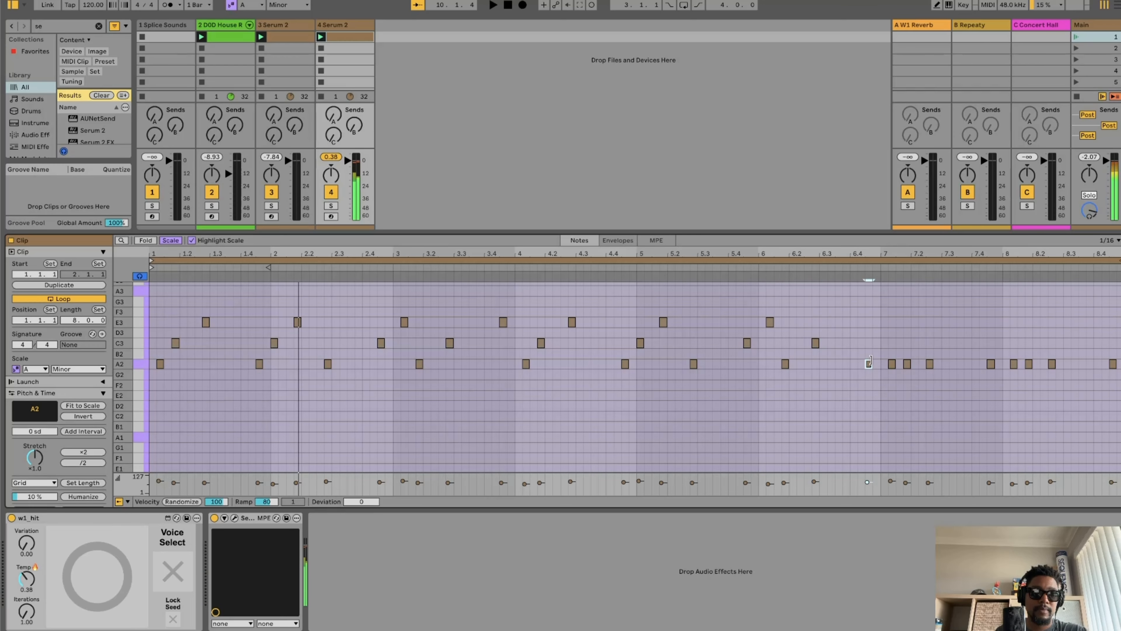
key(Up)
key(Up)
key(Up)
key(Up)
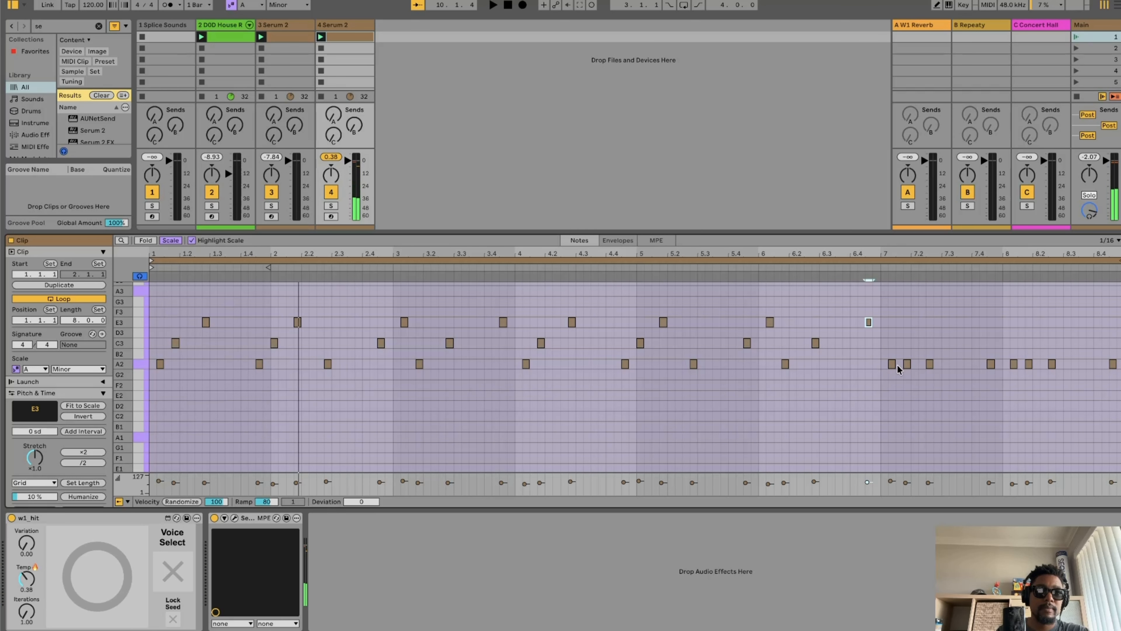
Raise the A2 note just before beat 7.2 to C3 and the one midway through beat 7.2 to E3
click(907, 363)
key(Up)
key(Up)
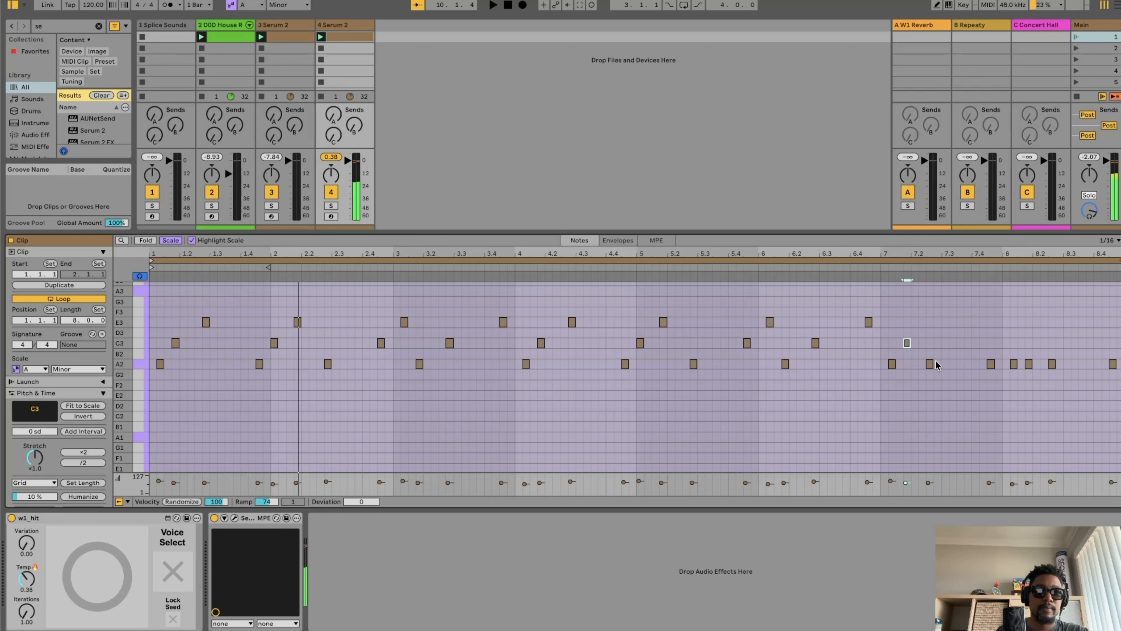
click(930, 364)
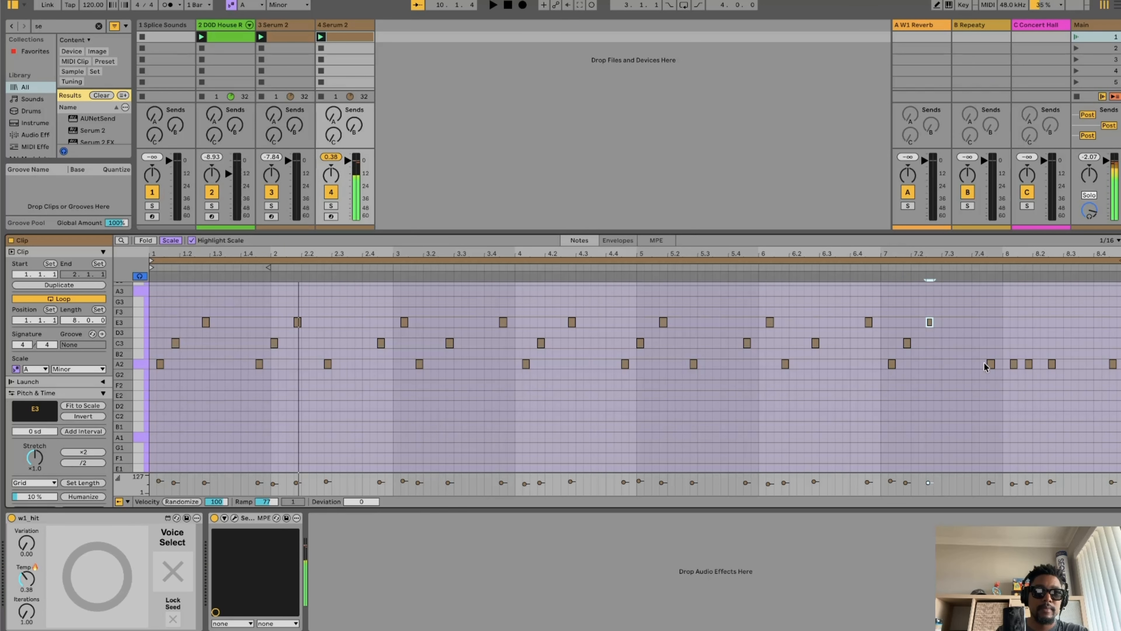
Raise bar 8's first note to C3, the one just before beat 8.2 to E3 and the last to B2, and play the set
key(Up)
key(Up)
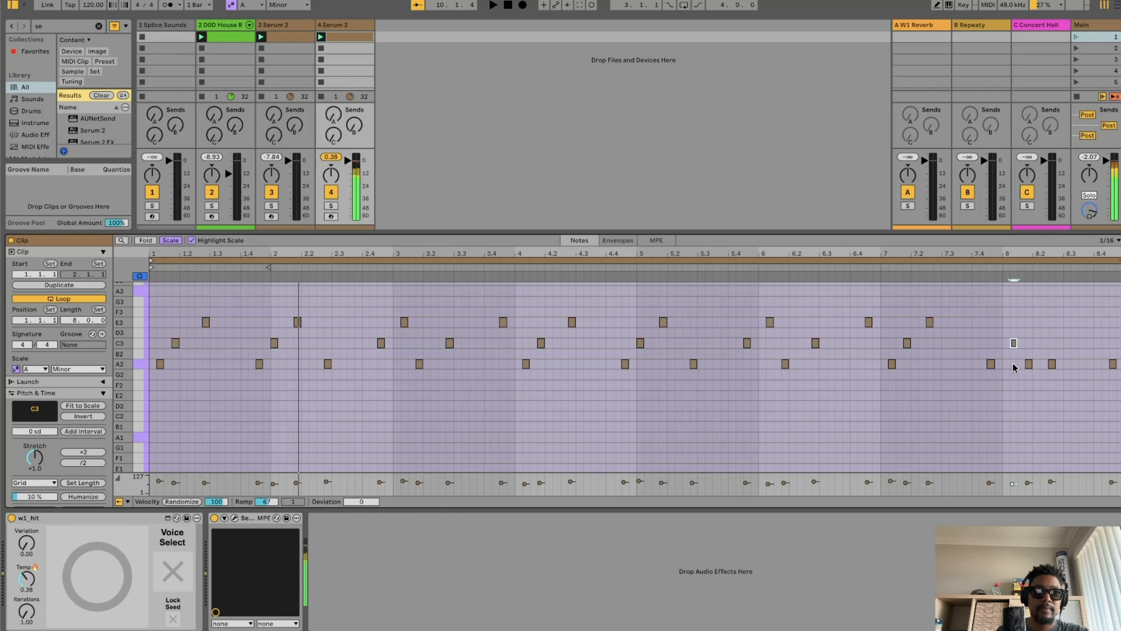
click(1029, 363)
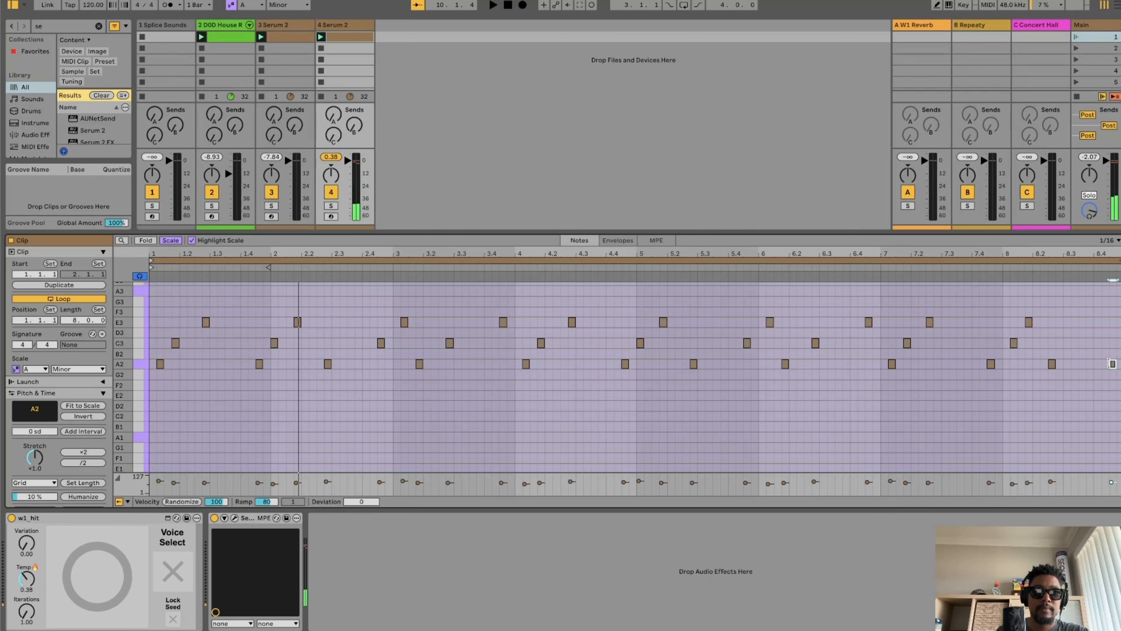
key(Up)
click(1026, 420)
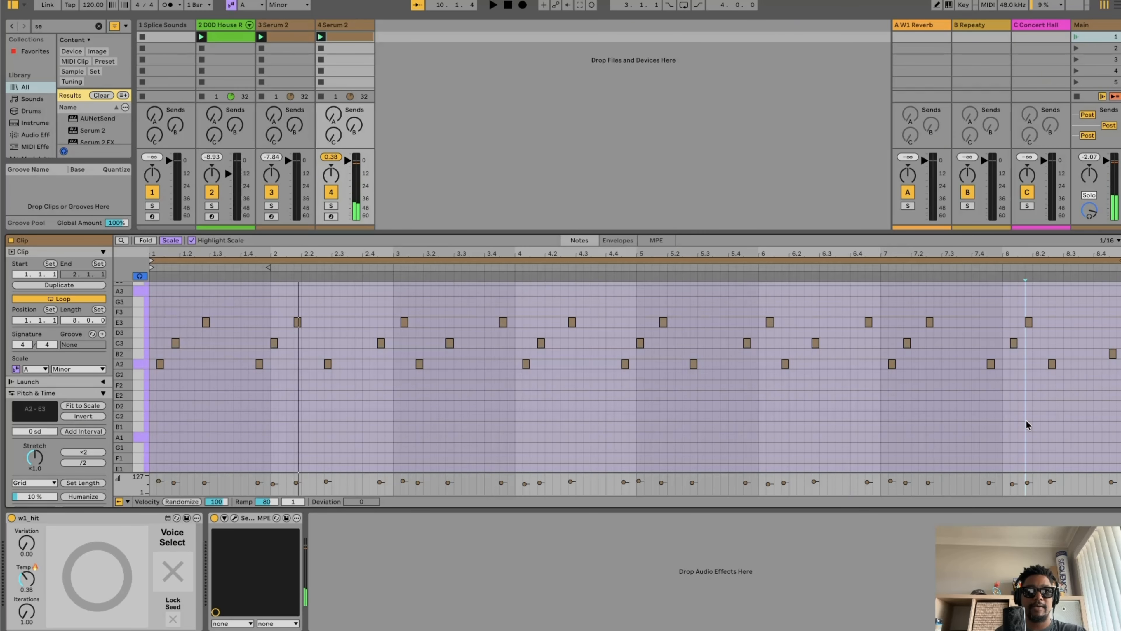
key(space)
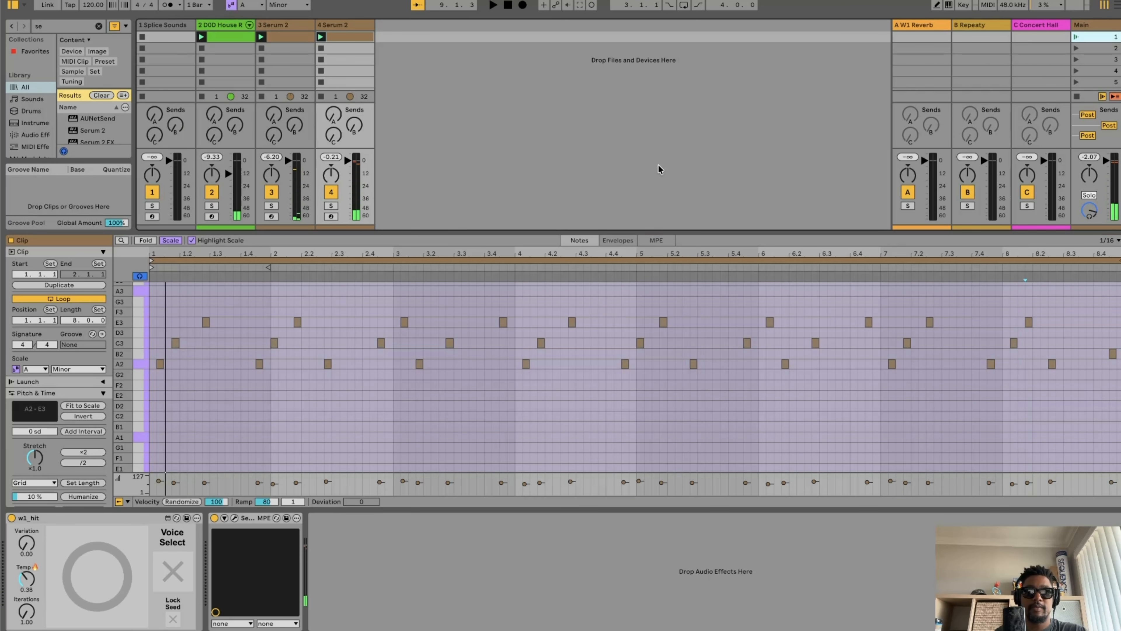
Duplicate the 4 Serum 2 track and delete all notes from the copied clip
click(348, 26)
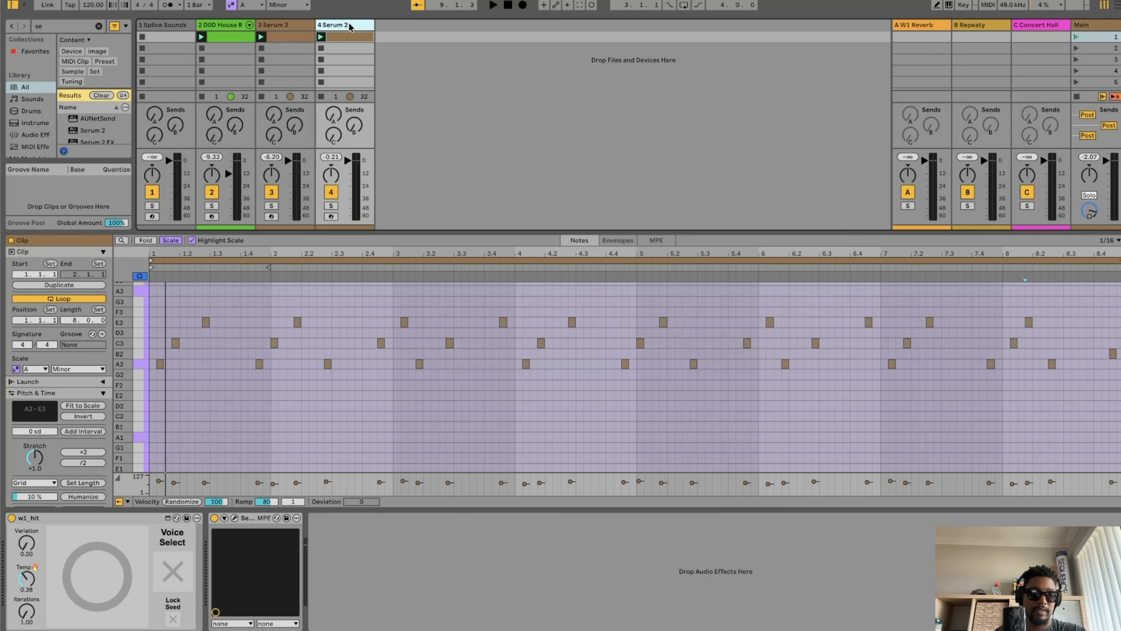
key(super+d)
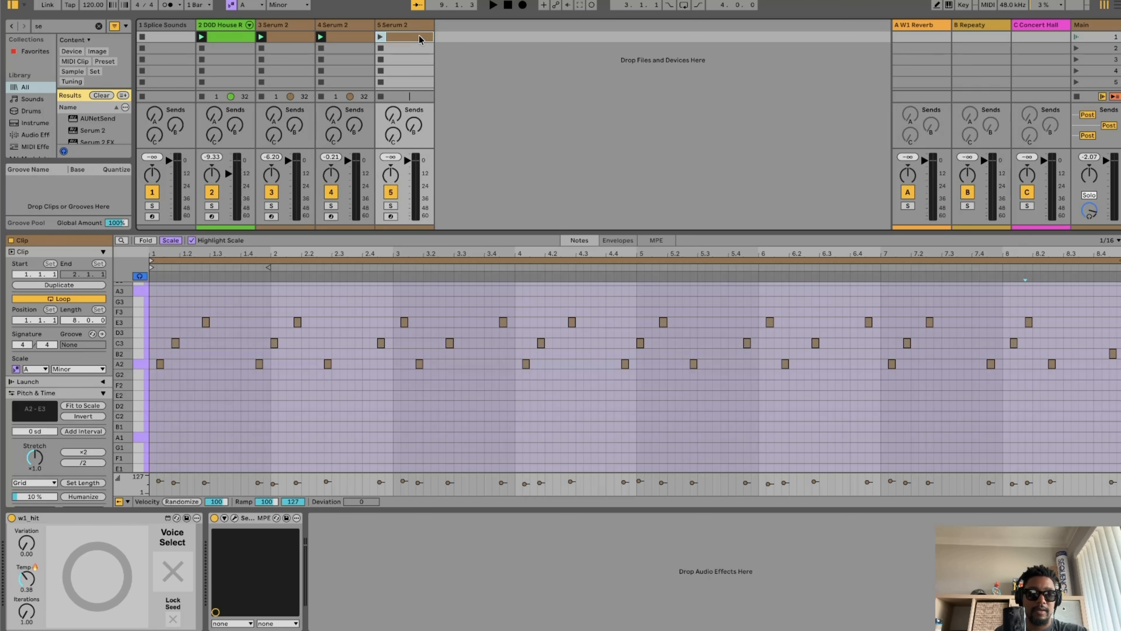
click(266, 409)
key(super+a)
key(Delete)
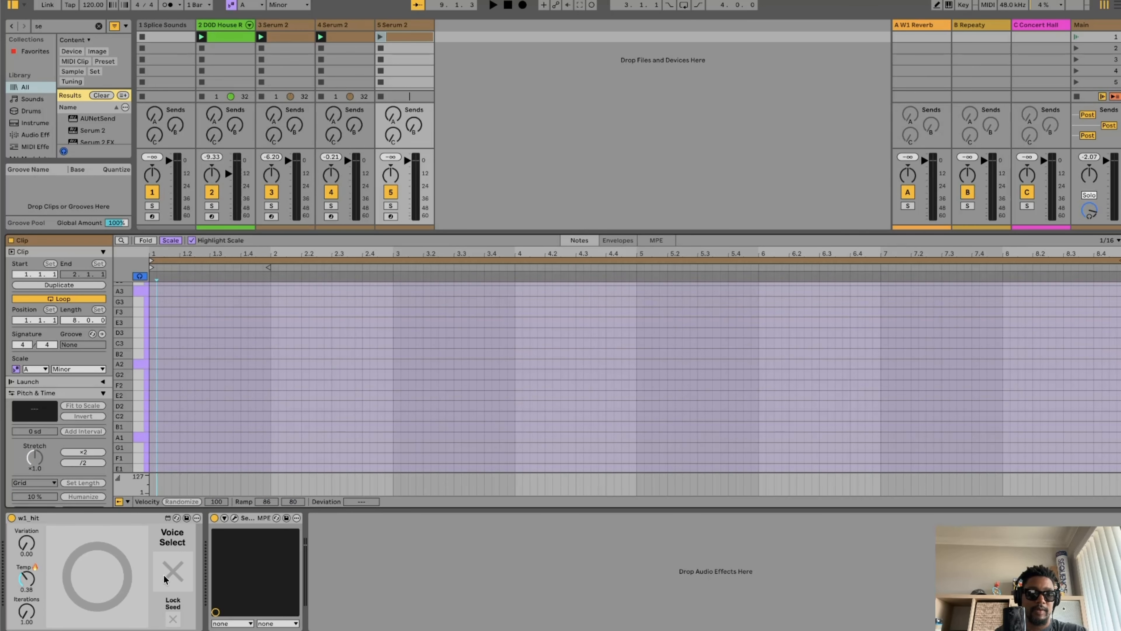
Launch scene 1 and generate a note pattern with w1_hit in the emptied clip on track 5
scroll(228, 418, down, 6)
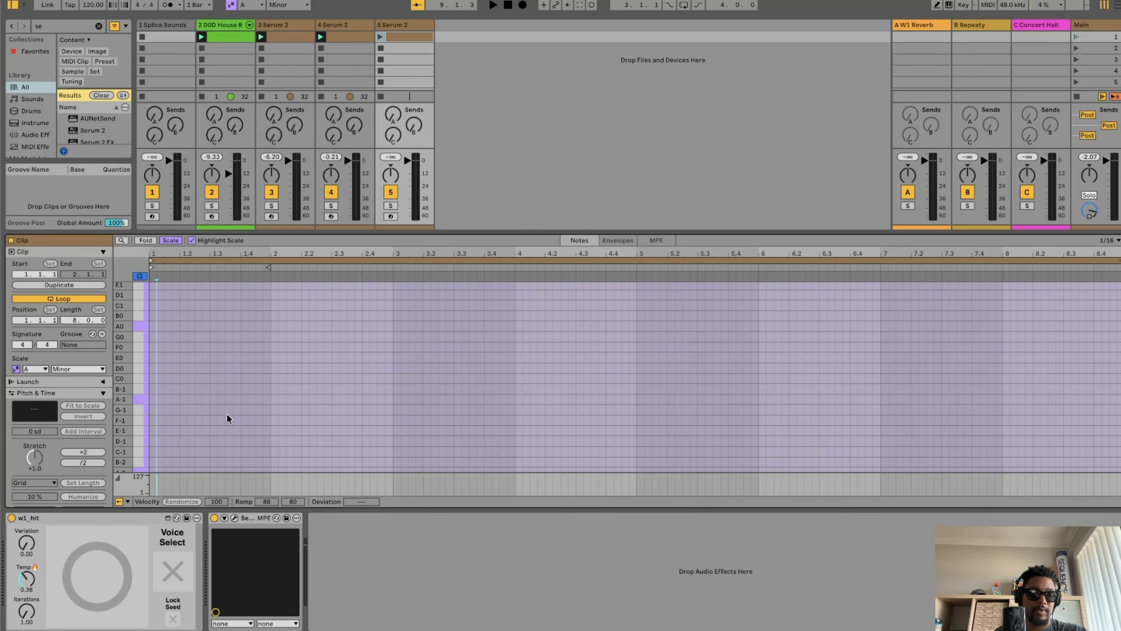
click(141, 399)
click(141, 400)
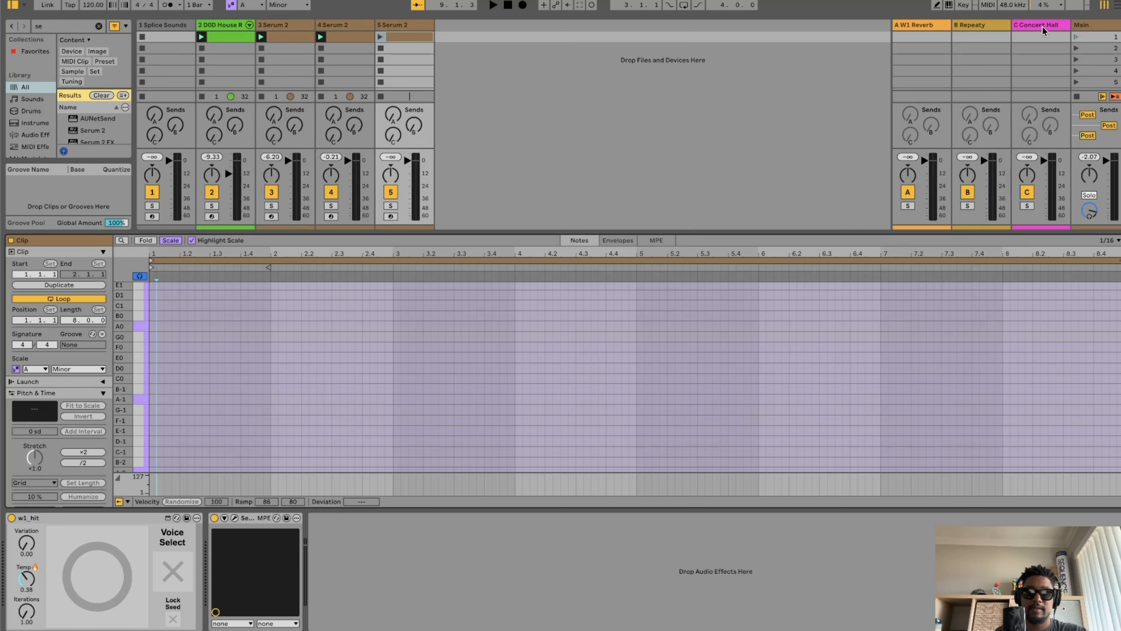
click(1078, 38)
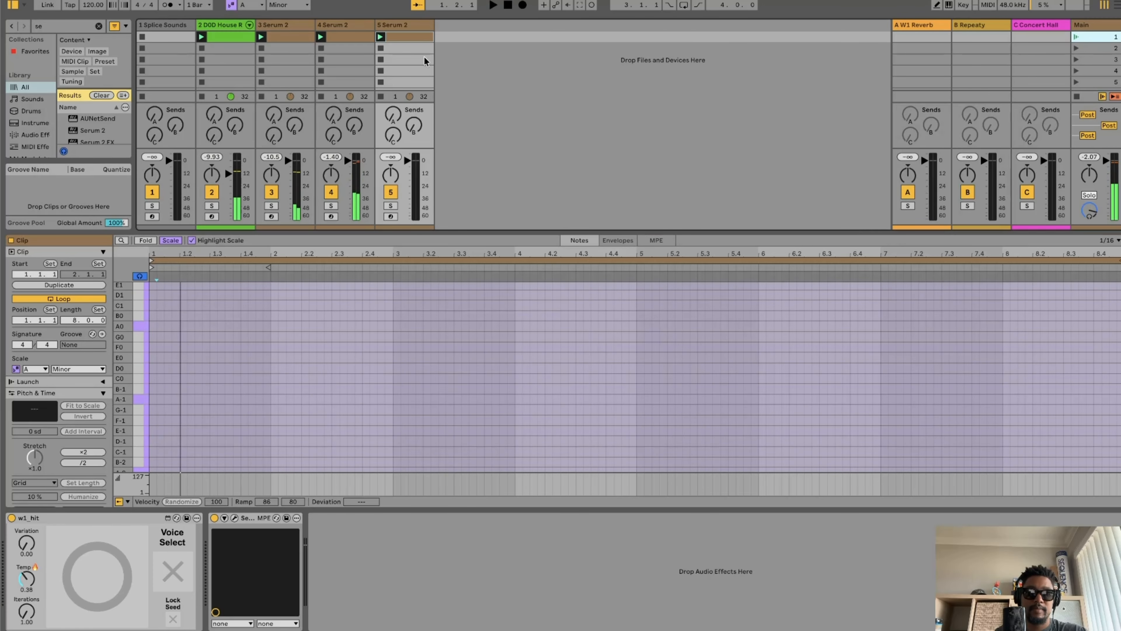
click(423, 39)
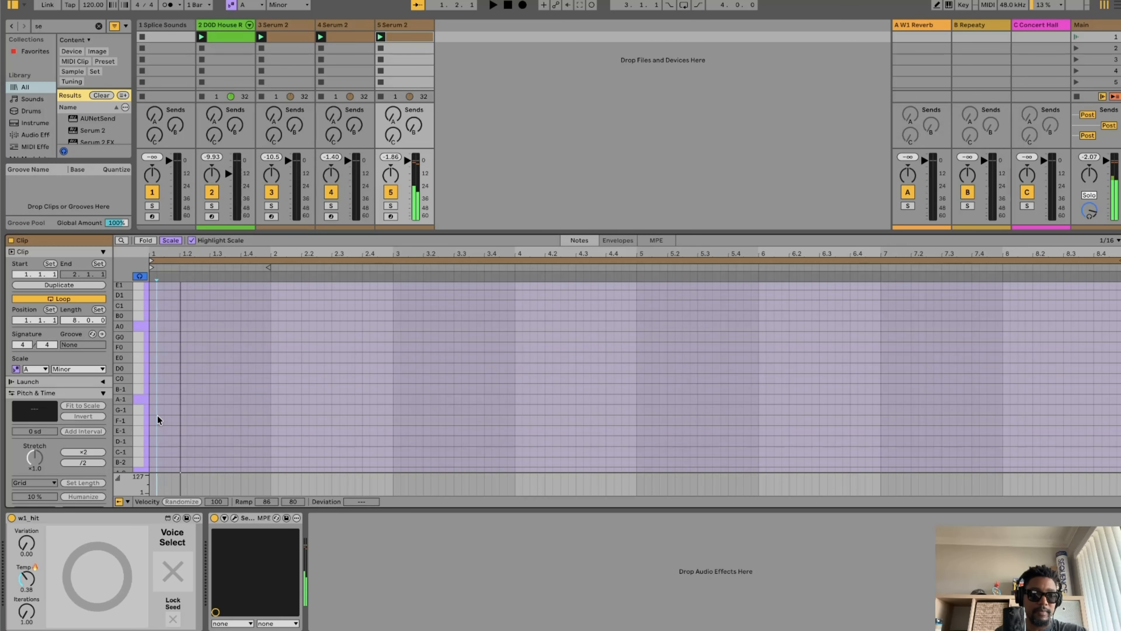
click(107, 588)
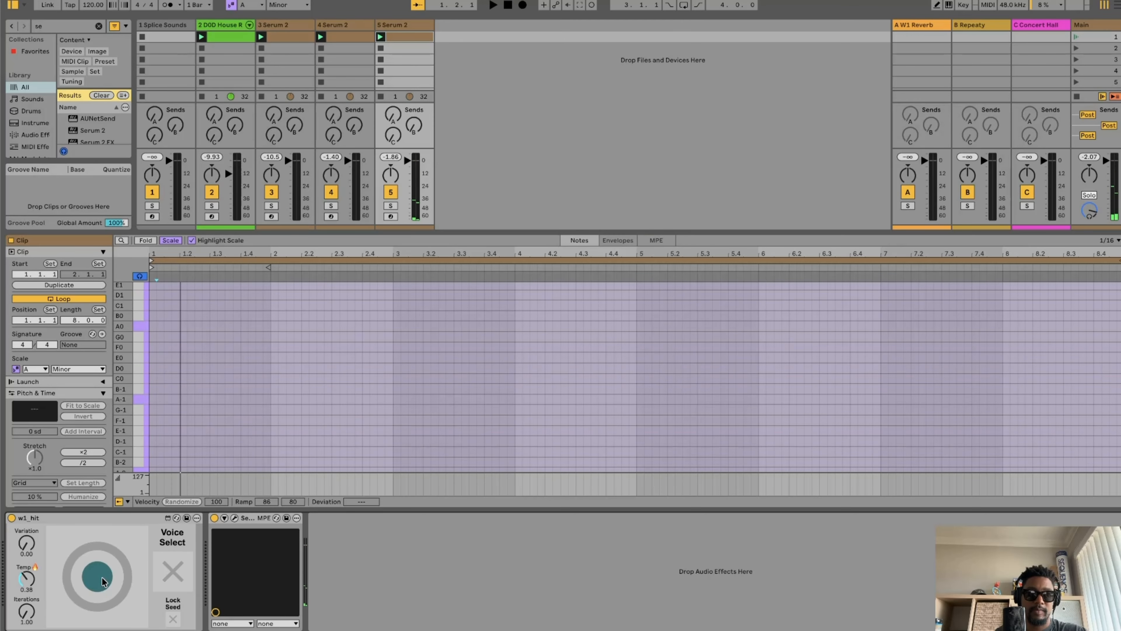
Open the preset browser of track 5's Serum 2 and audition arpeggio presets including ARP - Daftronic and ARP - Etheric Aluminium
click(234, 518)
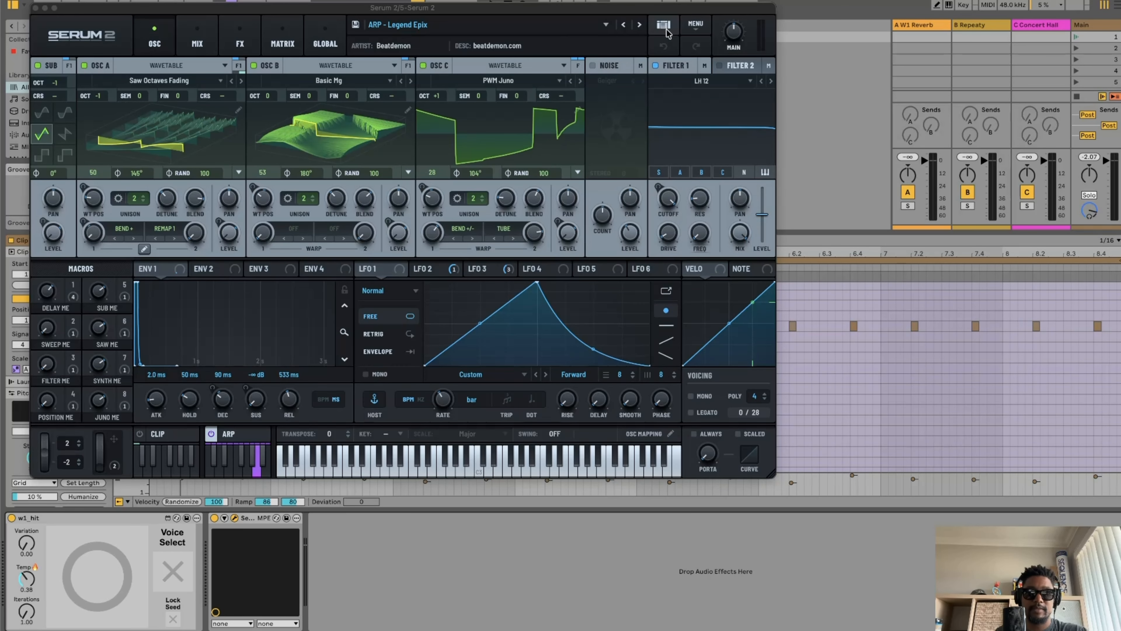
click(663, 24)
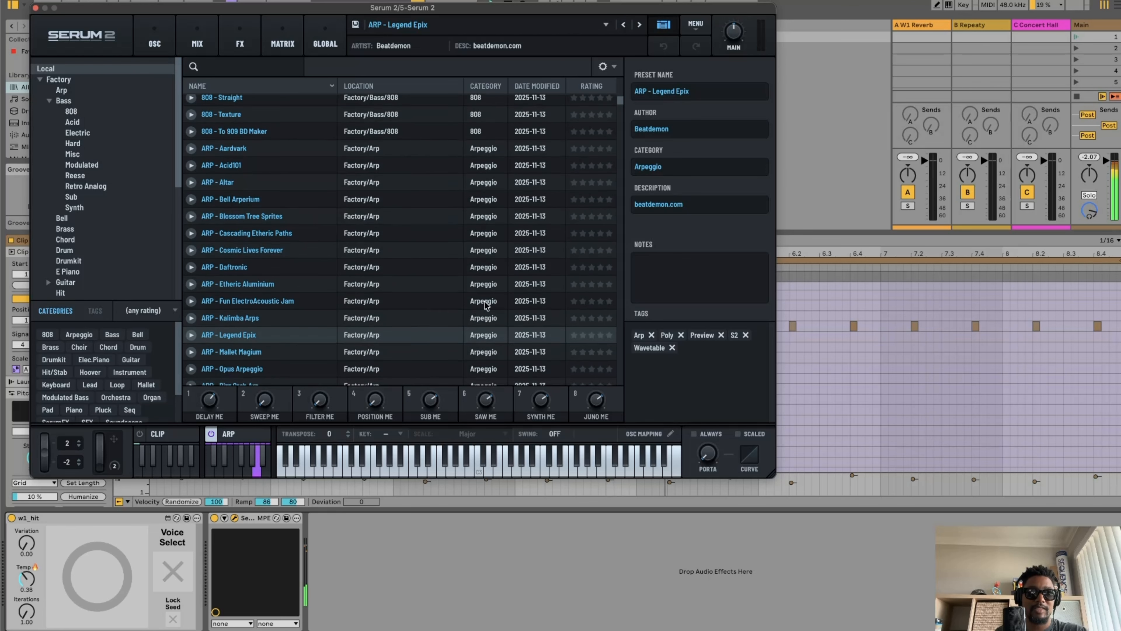
scroll(485, 305, down, 3)
click(485, 207)
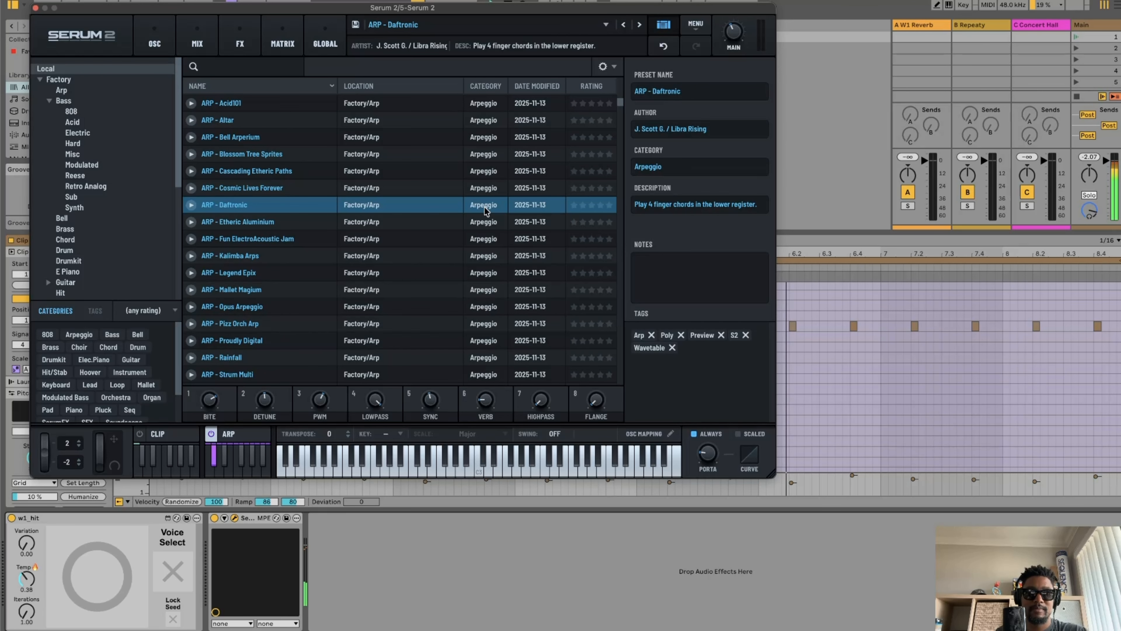
key(Down)
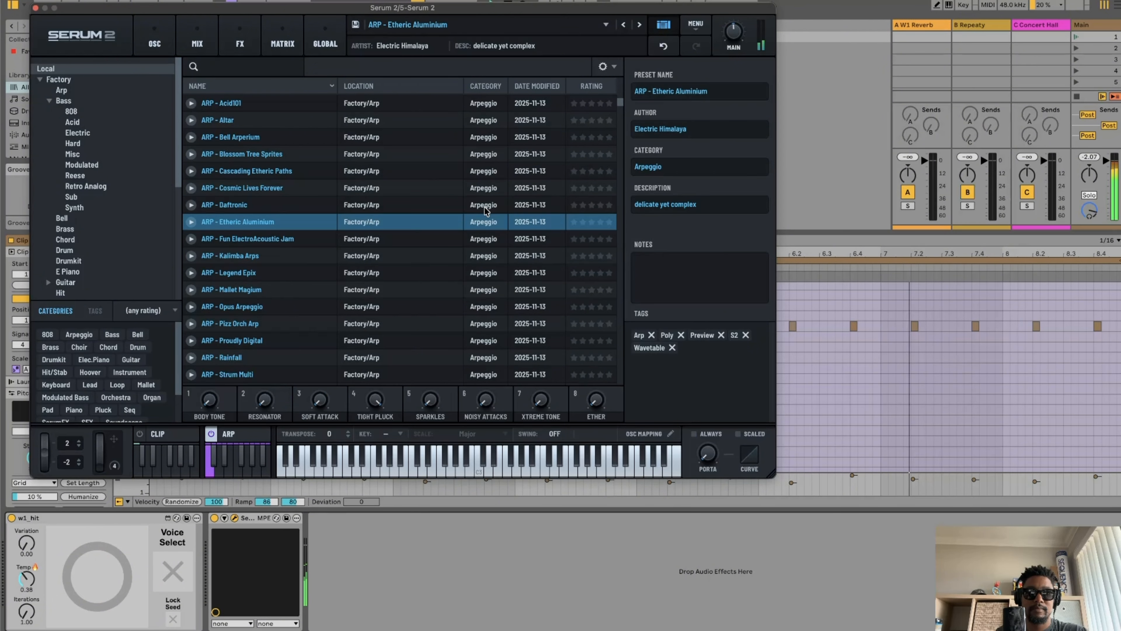
key(Down)
Audition the bass presets from BA - Amazing DNB Bass up through BA - Acid Bass Toolbox to BA - 303 Punchier
scroll(485, 210, down, 8)
click(484, 207)
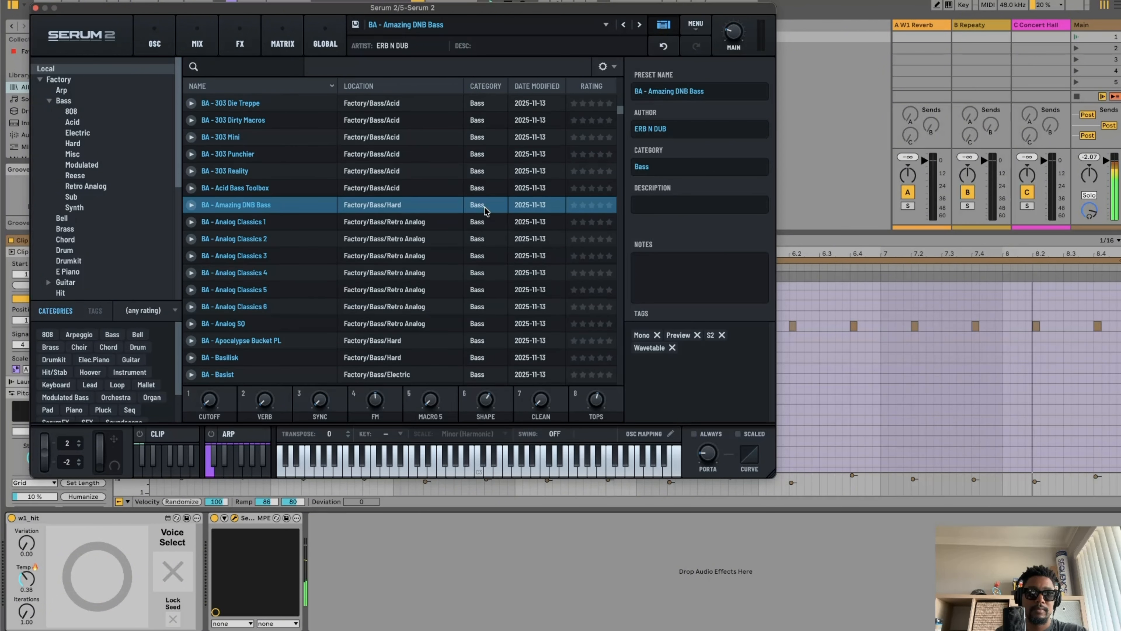
key(Up)
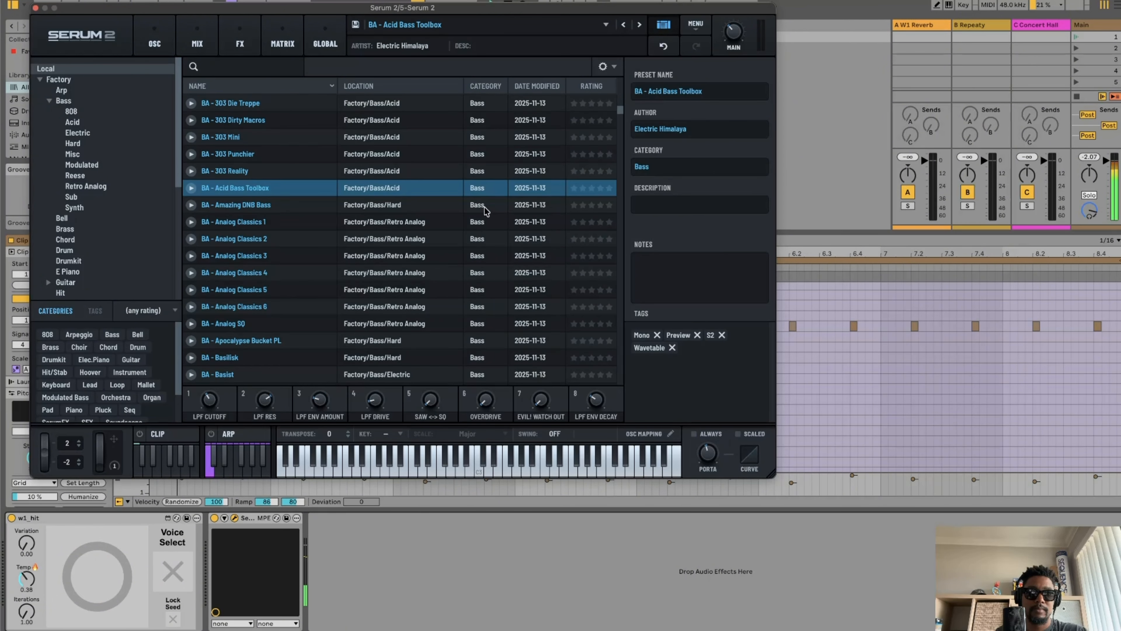
key(Up)
key(Up)
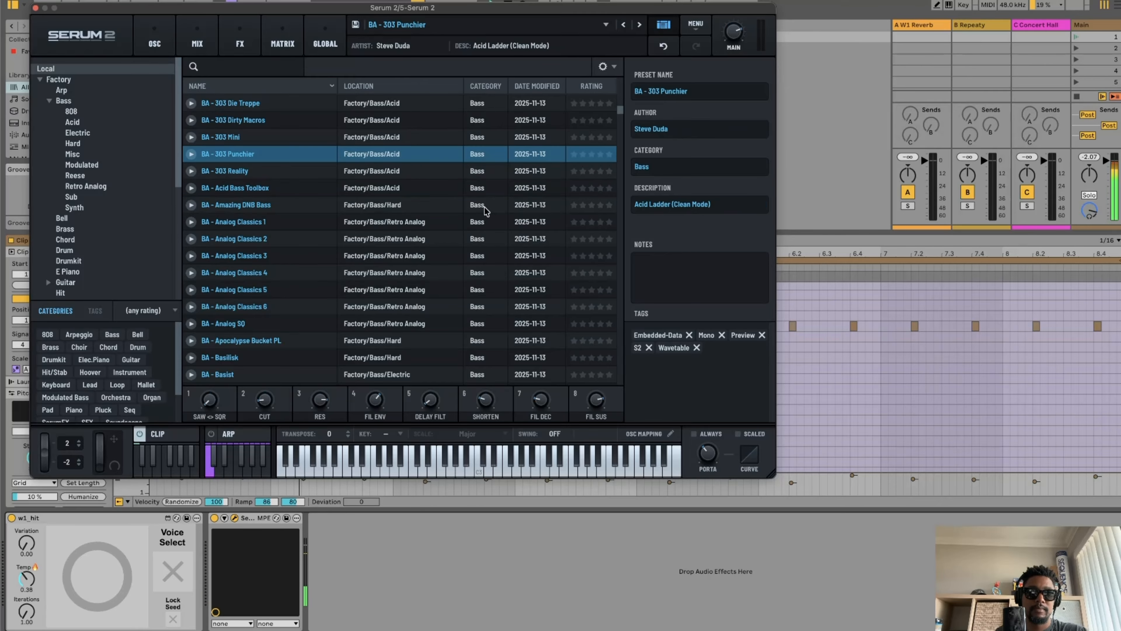
Audition the bass presets BA - Analog Classics 4, BA - Bubba and BA - Bowel Weevil on track 5's Serum 2
click(461, 293)
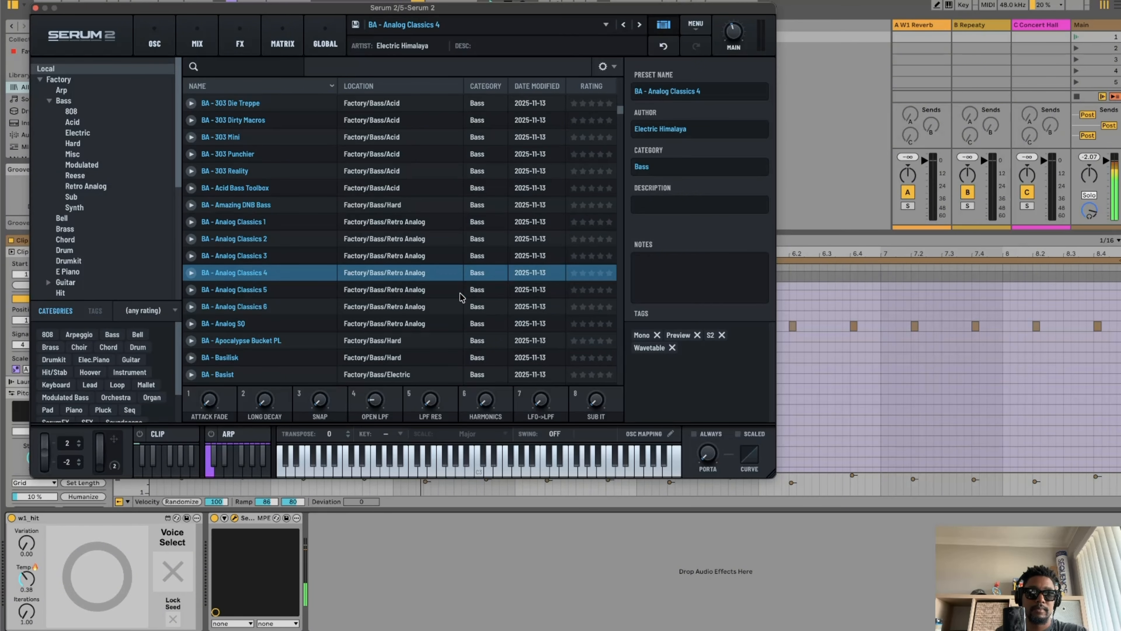
scroll(461, 297, down, 5)
click(461, 297)
key(Up)
key(Up)
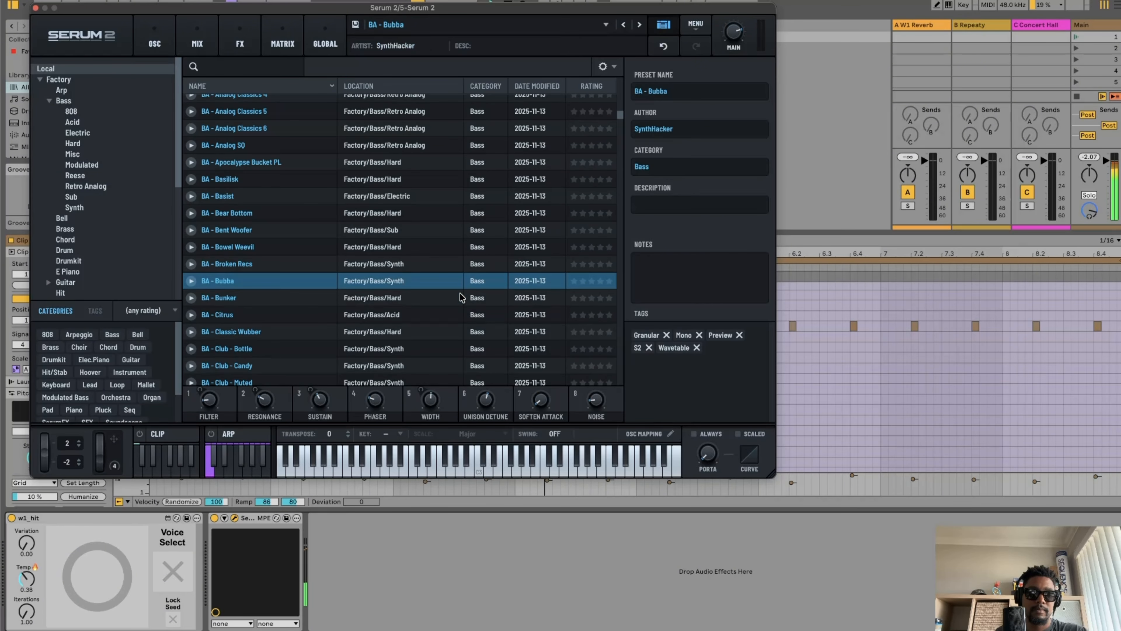
key(Up)
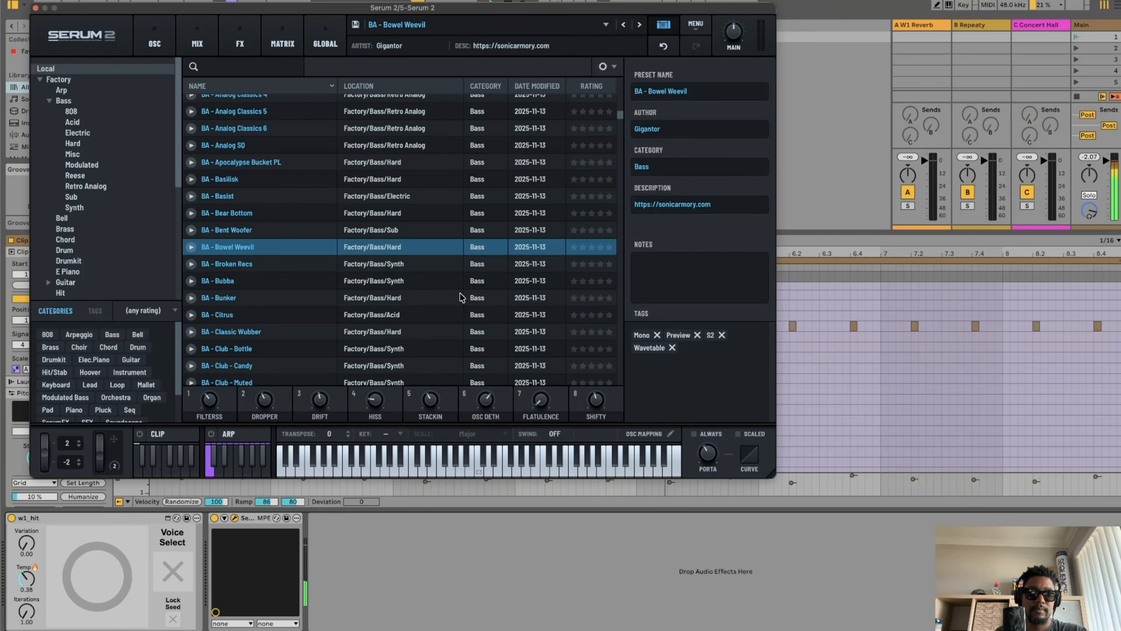
key(Up)
Audition the bass presets from BA - Funk Me Electric up through BA - Fretless Bass to BA - Fonk
scroll(460, 297, down, 10)
click(460, 297)
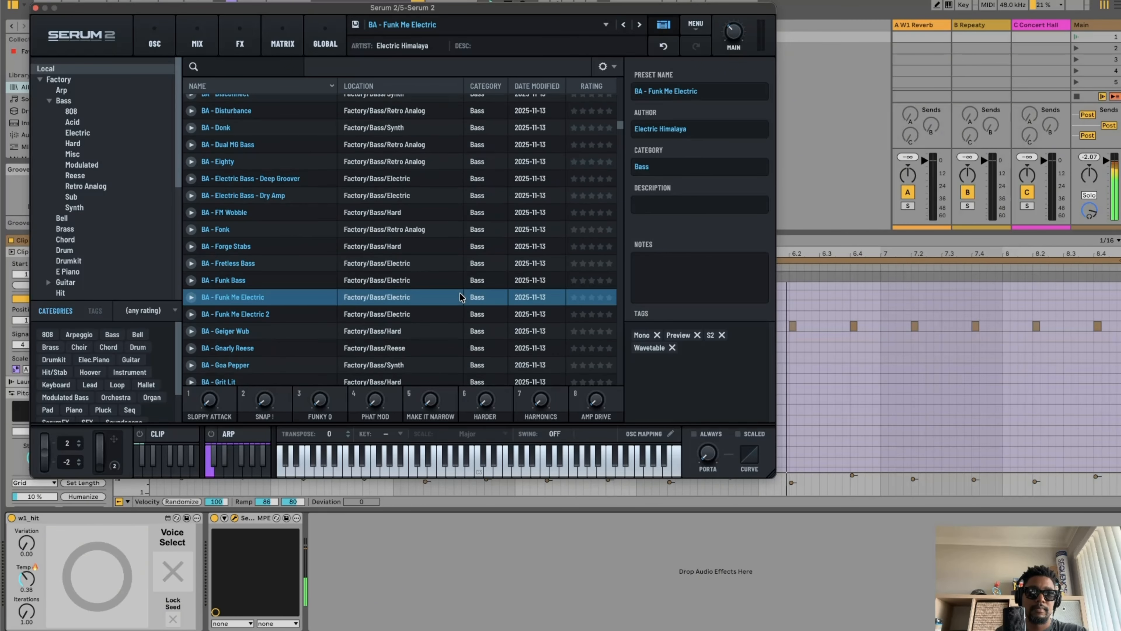
key(Up)
key(Up)
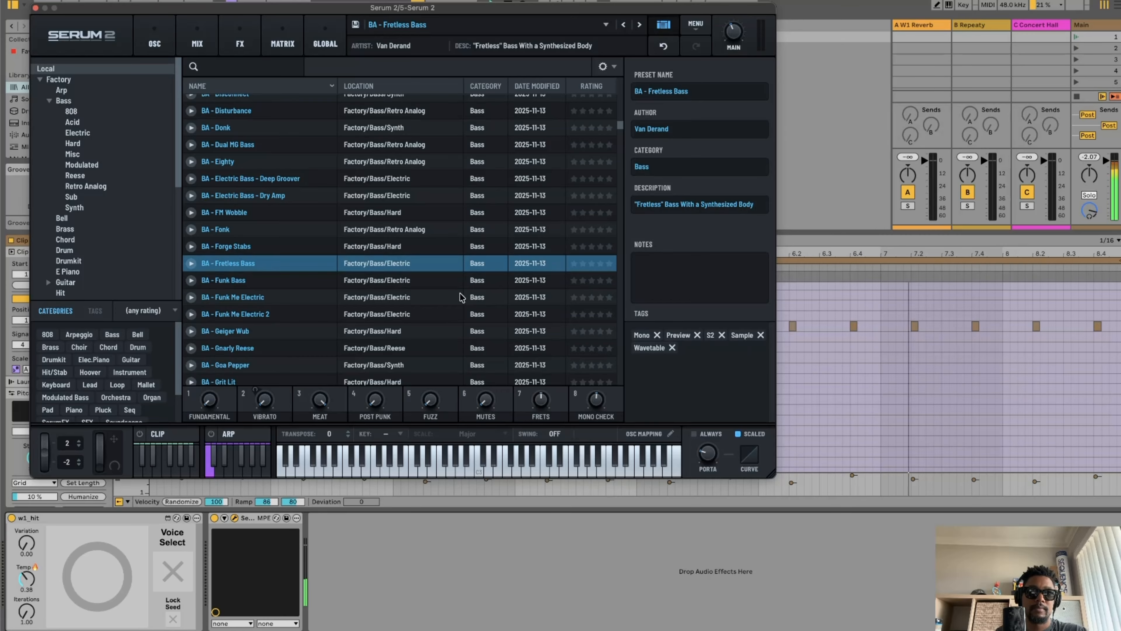
key(Up)
key(Up)
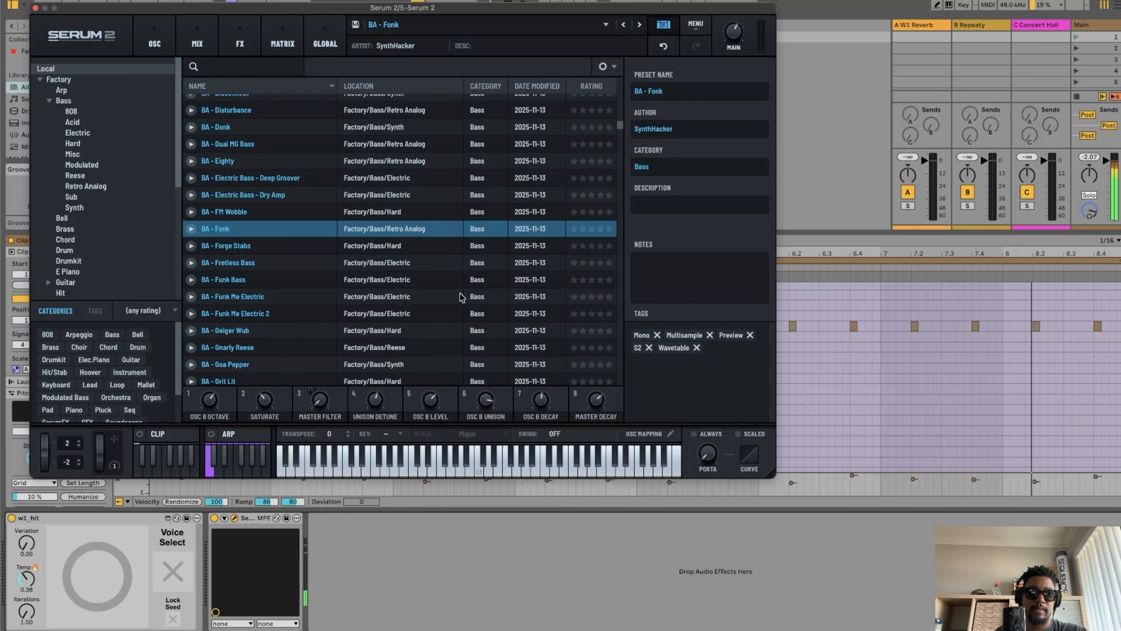
Audition the bass presets BA - PZ Formant Filter and BA - Punktual further down the preset list
scroll(460, 297, down, 10)
click(460, 296)
key(Up)
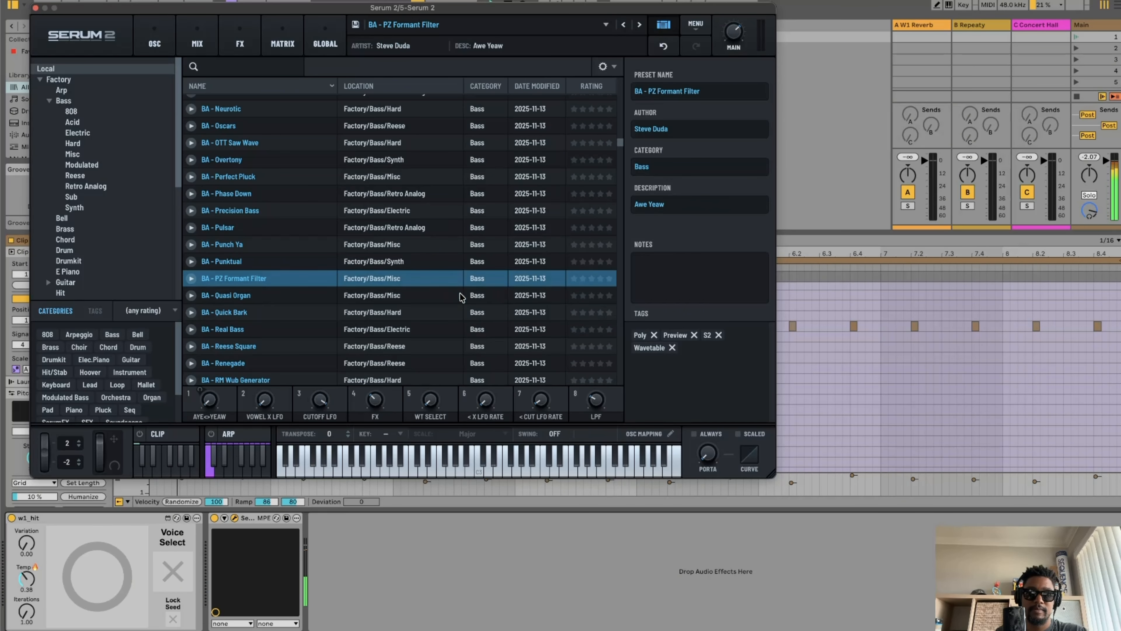
key(Up)
scroll(460, 297, down, 15)
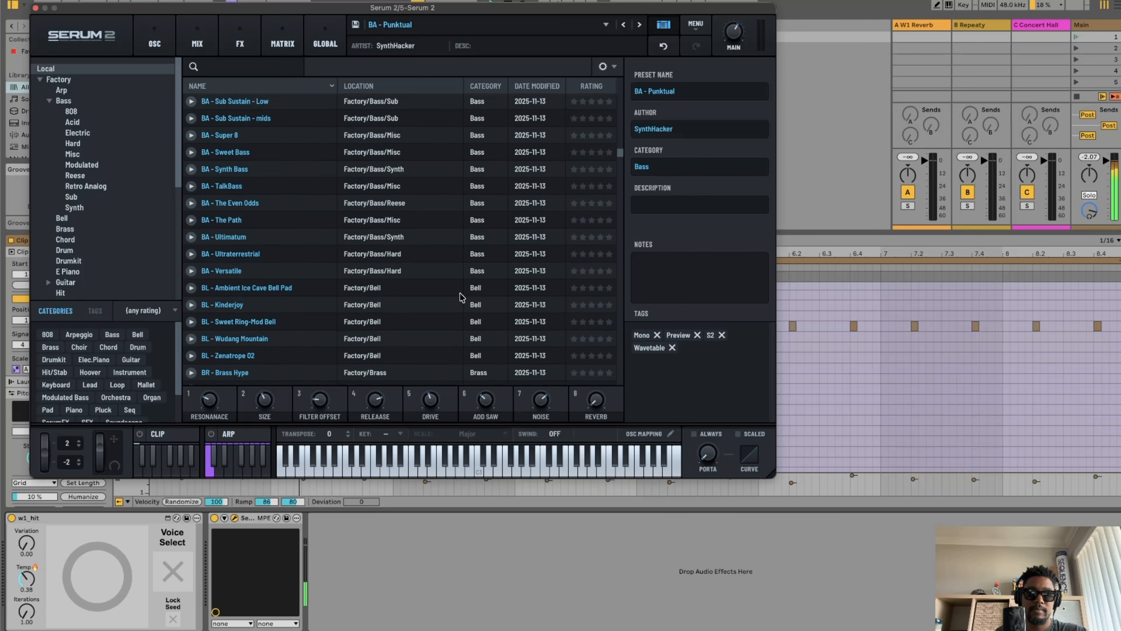
Try the brass presets BR - Tight and Punchy and BR - Trombone, load BR - Hybrid Brass and close the Serum 2 window
click(483, 140)
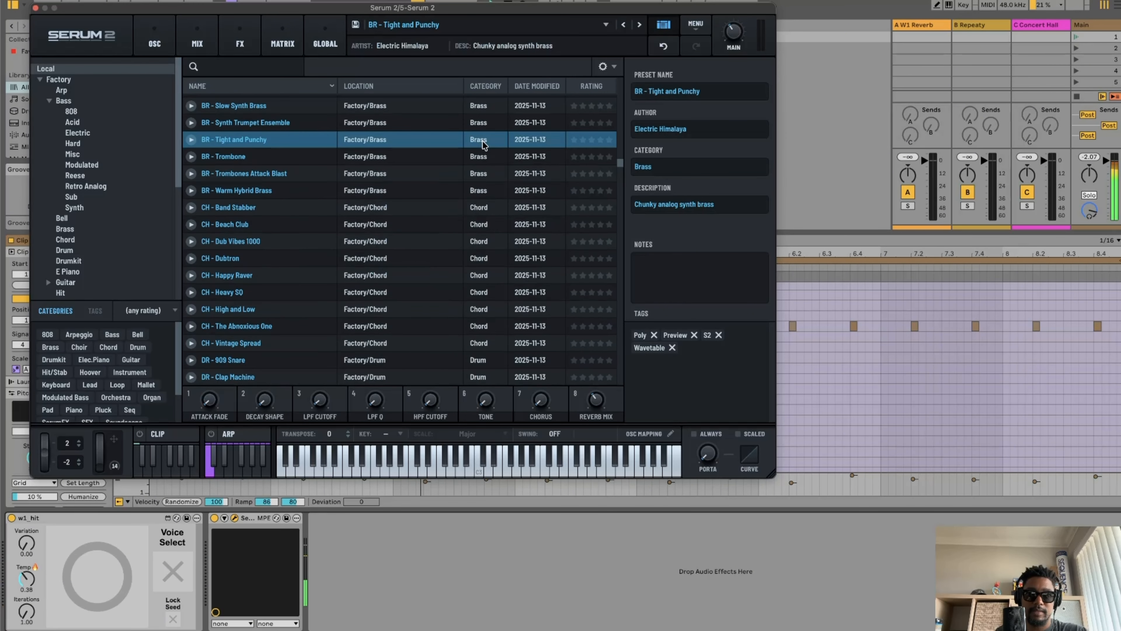
key(Down)
scroll(418, 295, down, 5)
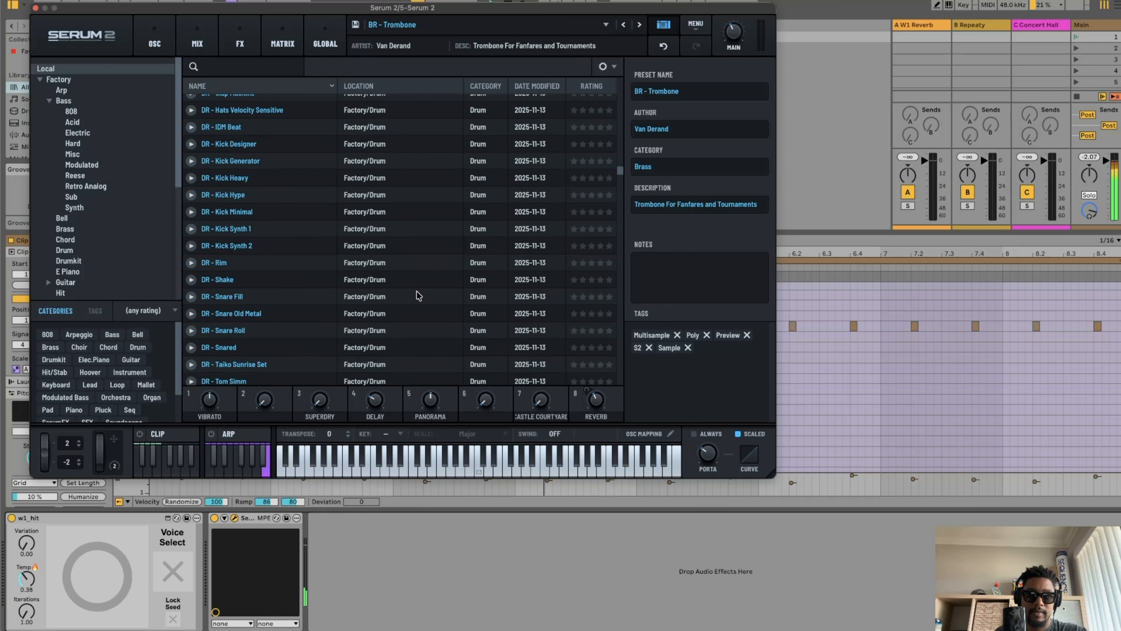
scroll(418, 295, up, 5)
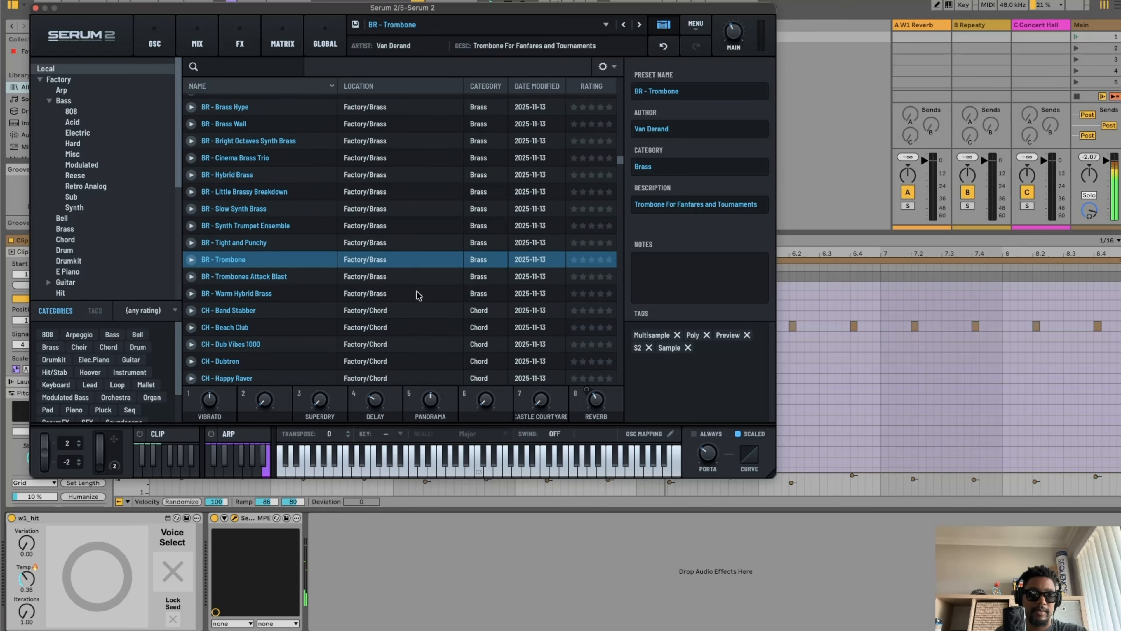
click(435, 182)
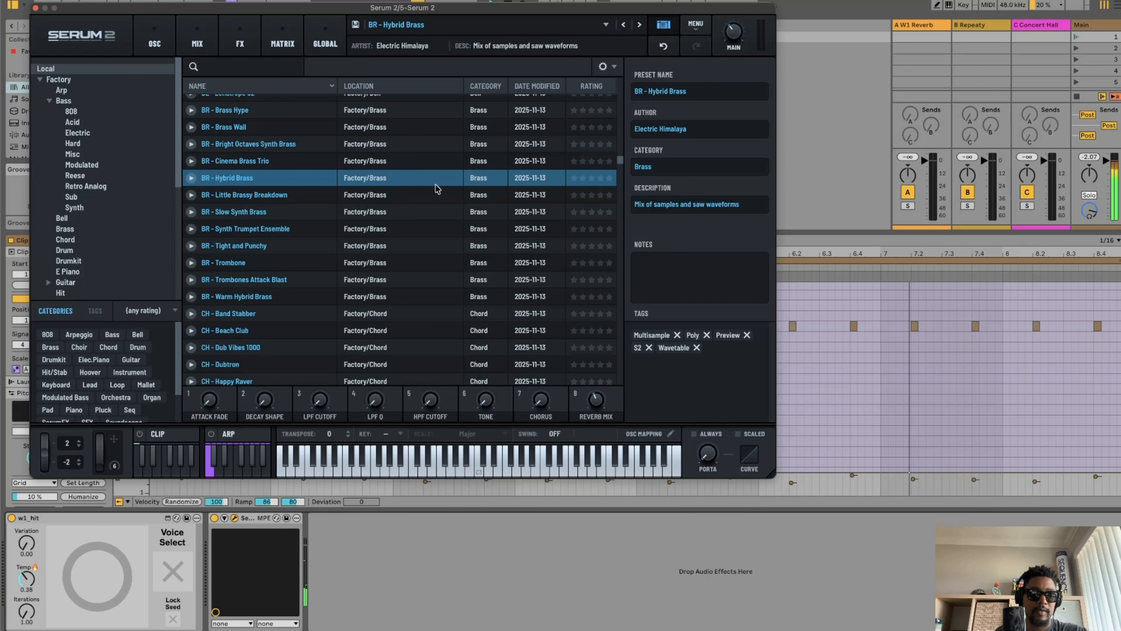
click(36, 9)
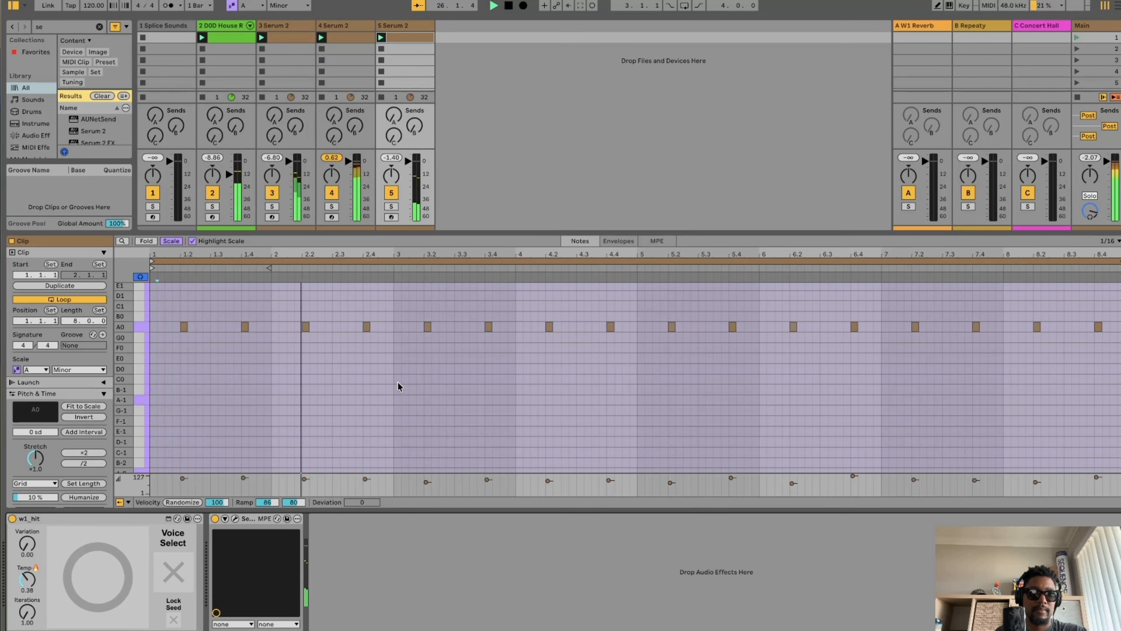
Add a Saturator to the 5 Serum 2 track and set its Drive to 4.0 dB
click(422, 28)
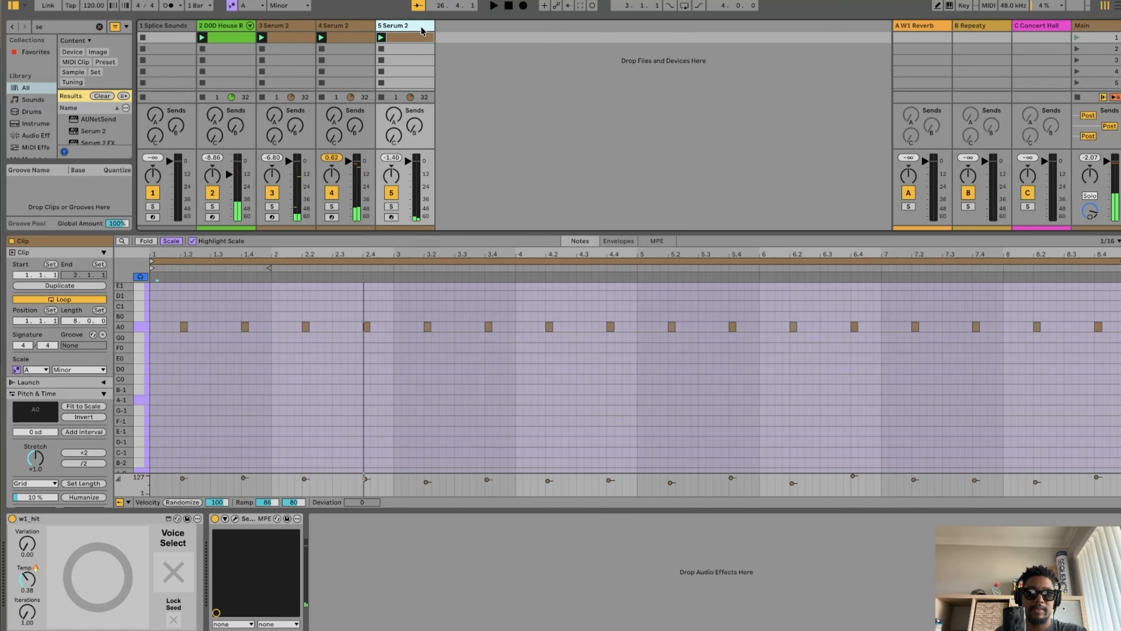
click(57, 27)
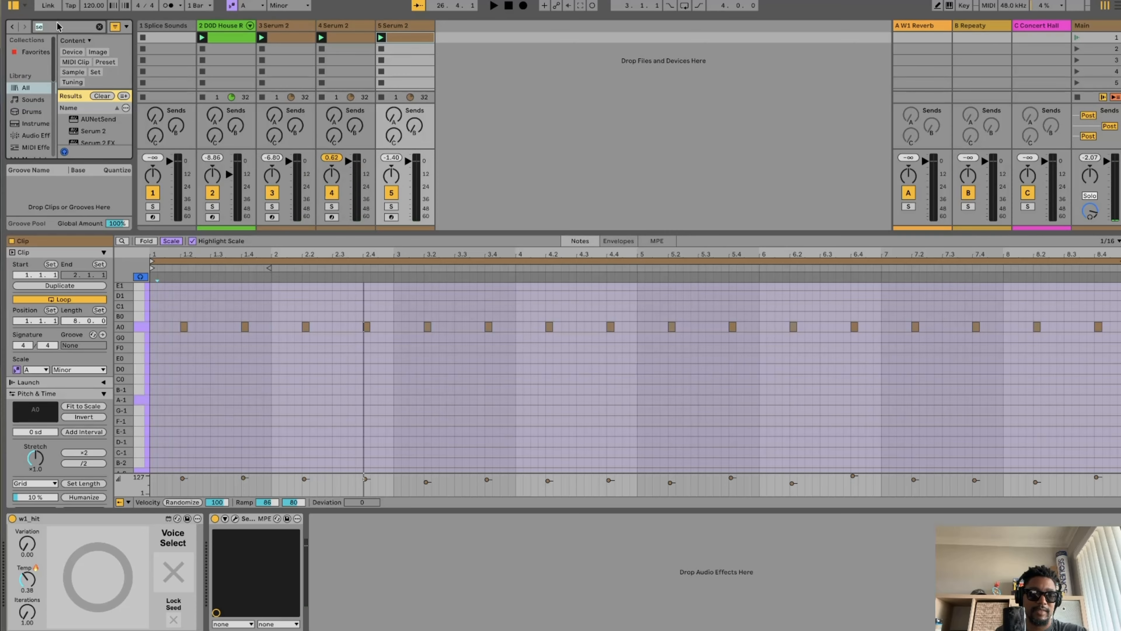
text(satur)
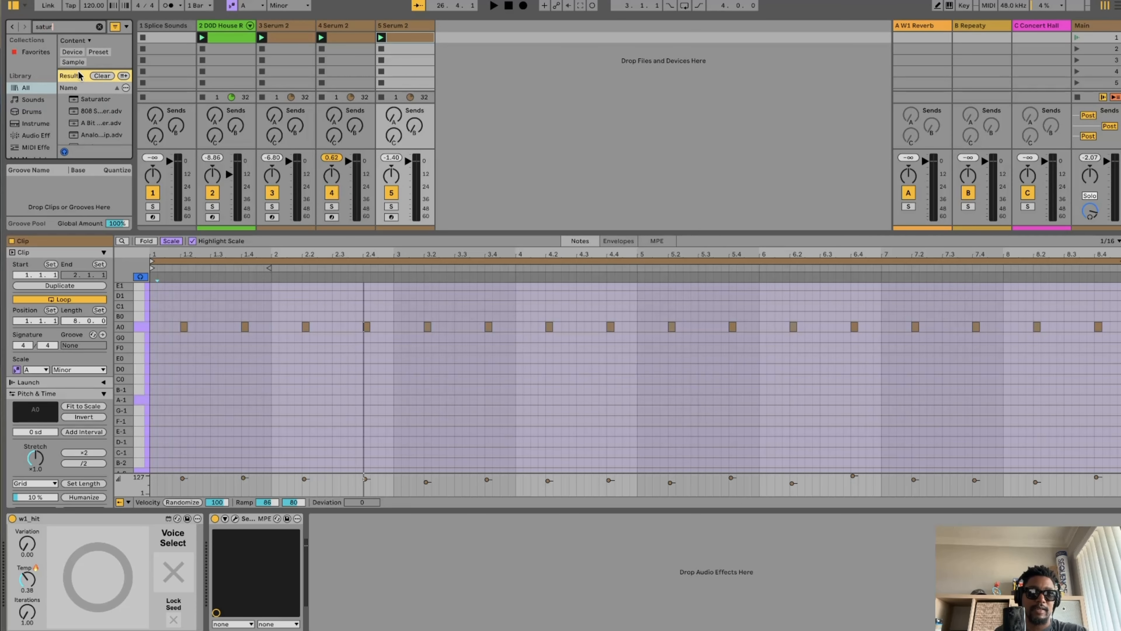
double_click(91, 99)
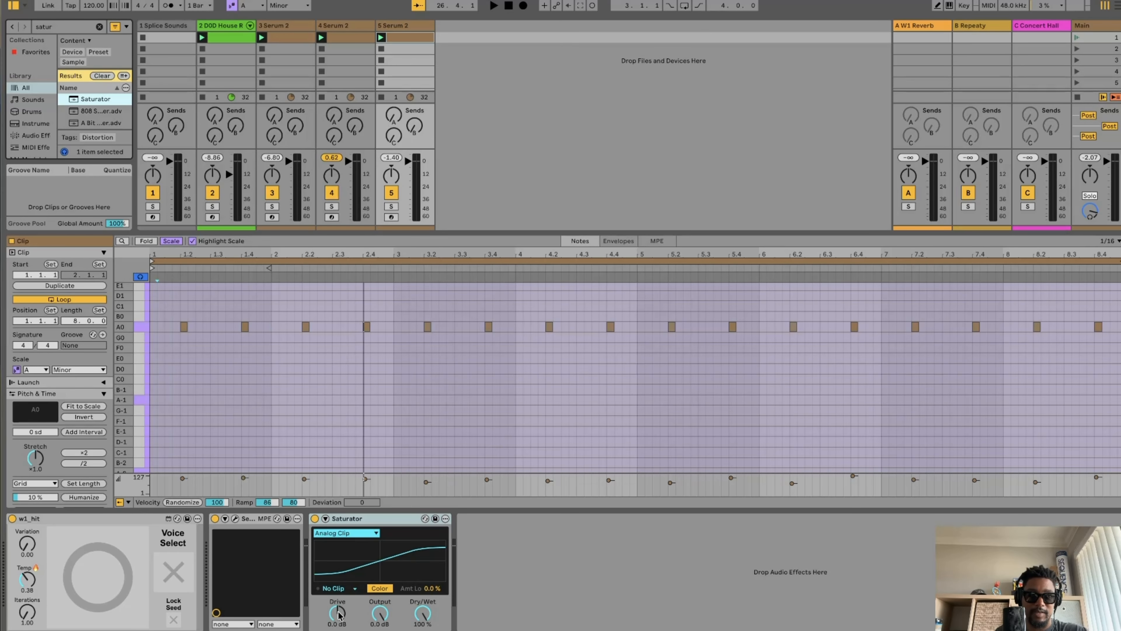
mouse_move(339, 614)
mouse_down()
mouse_move(339, 596)
mouse_move(339, 628)
mouse_up()
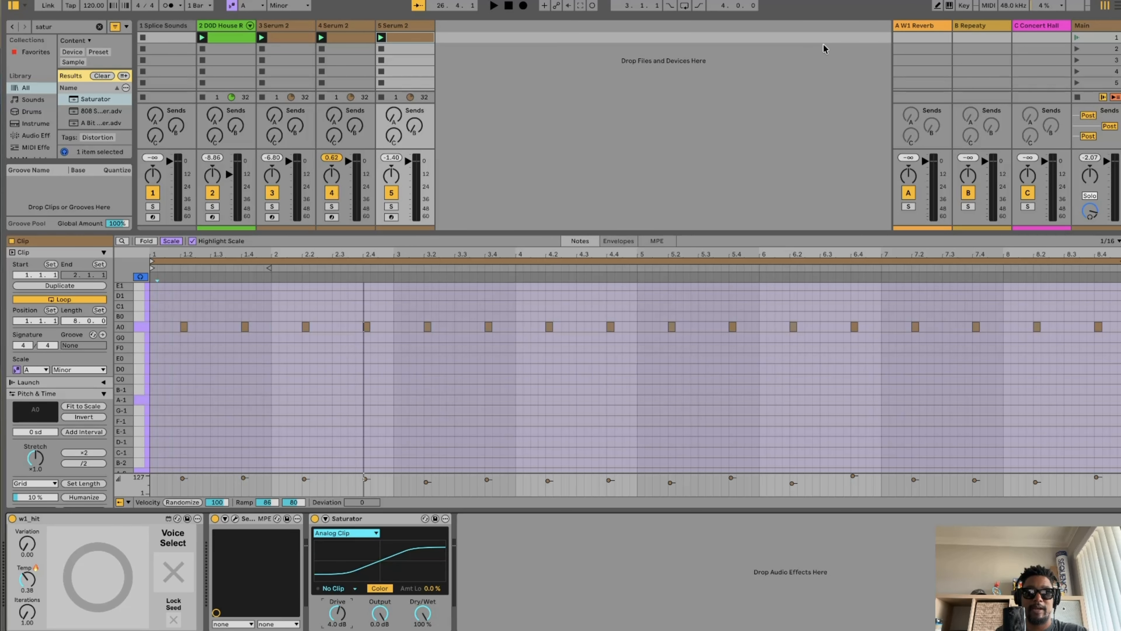
Play scene 1 to hear track 5 with the Saturator, and stop playback
click(1077, 39)
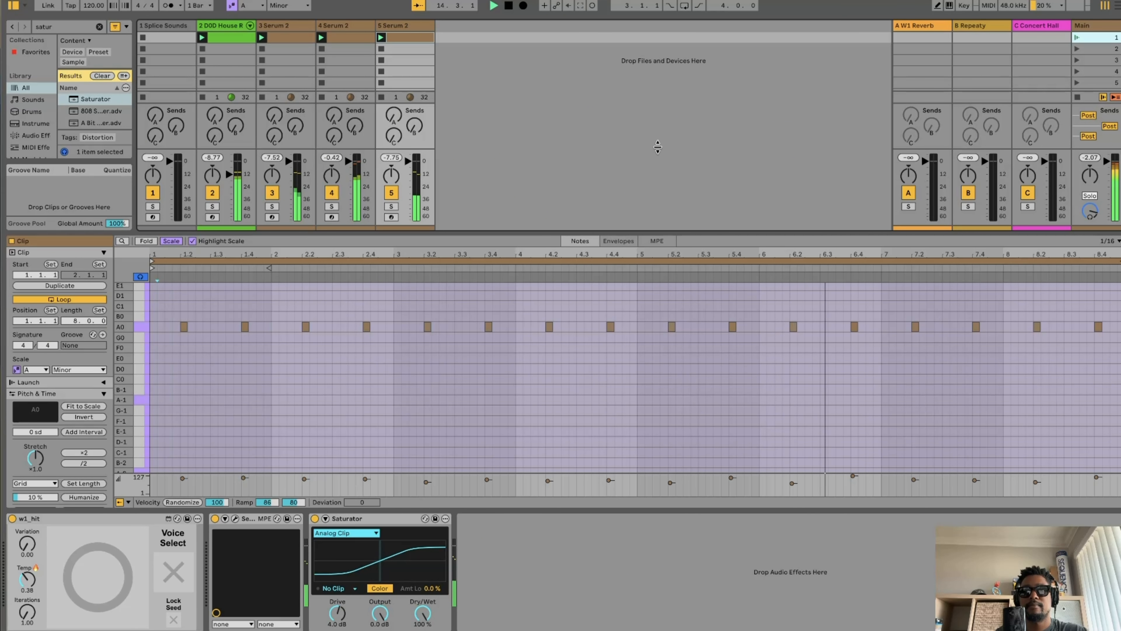
click(509, 5)
click(515, 49)
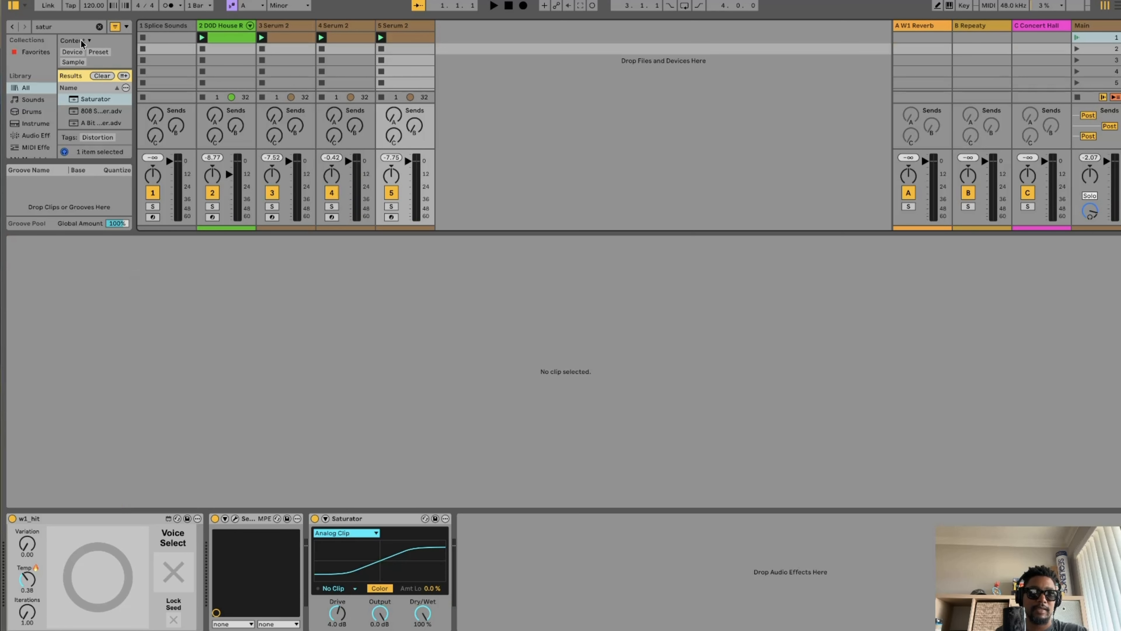
Clear the browser search and duplicate the 5 Serum 2 track
click(94, 27)
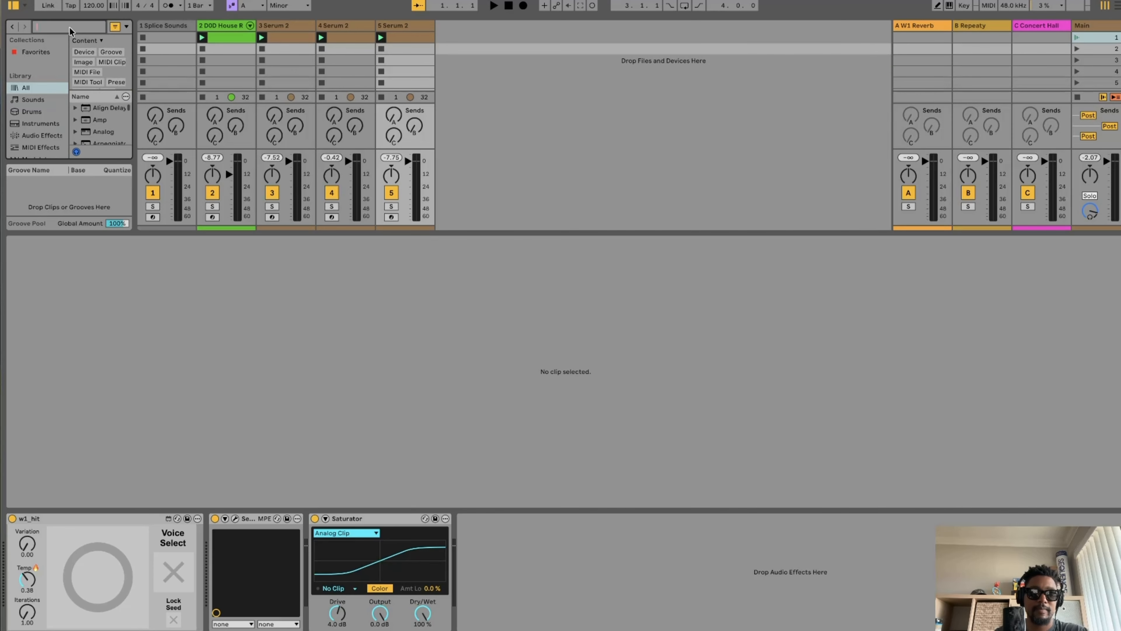
click(411, 27)
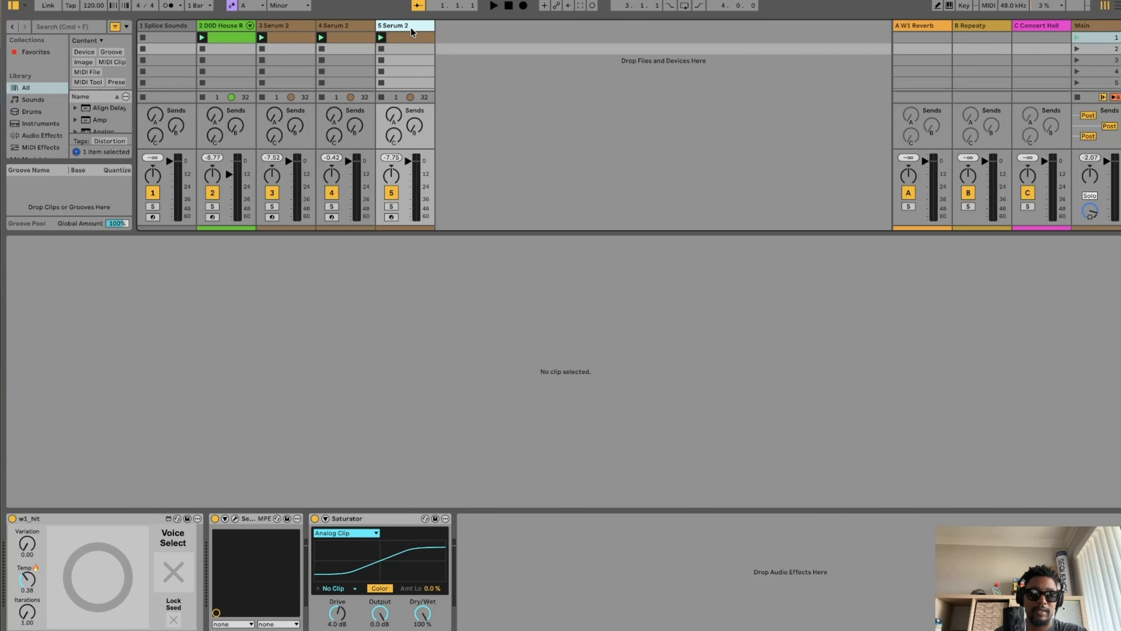
key(super+d)
Replace all notes in track 6's copied clip with one sustained A0 note spanning the eight-bar loop
click(475, 37)
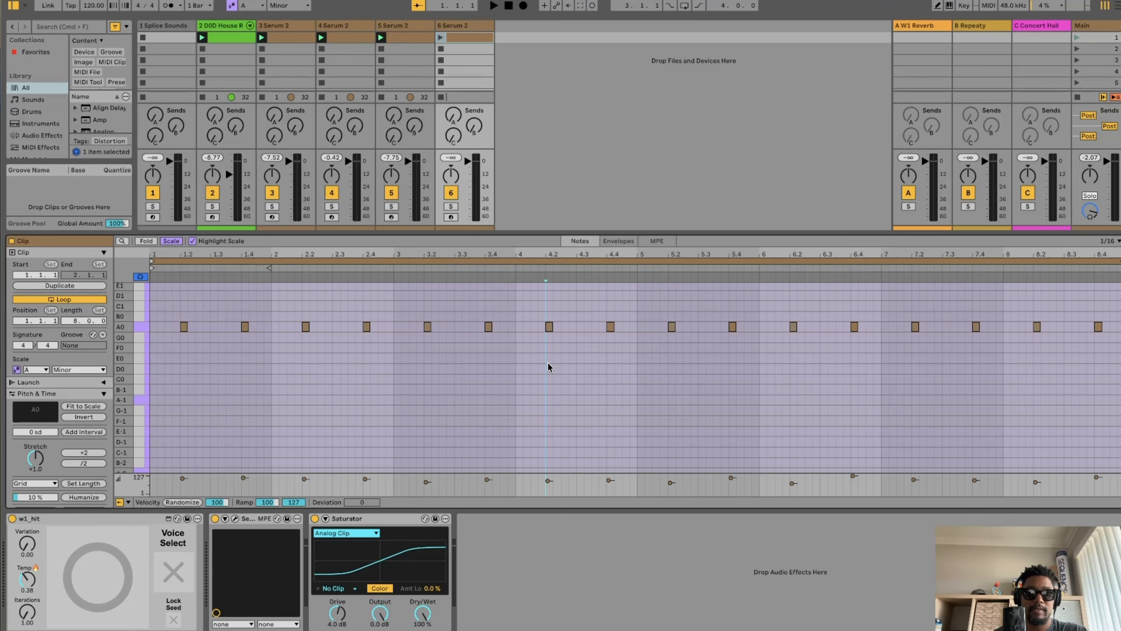
key(super+a)
key(BackSpace)
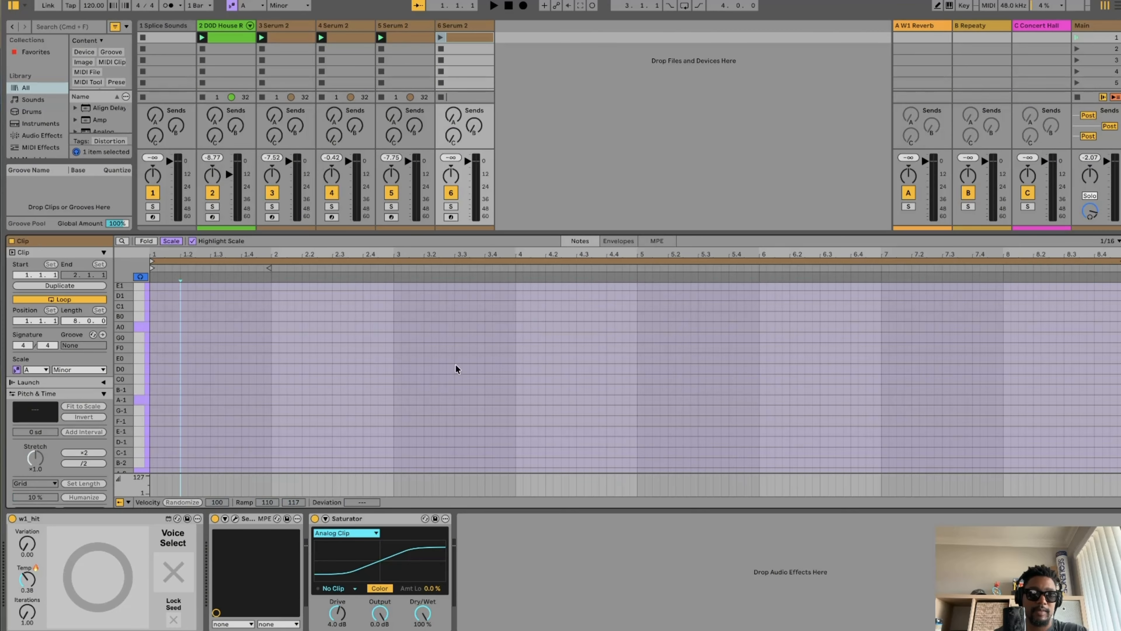
double_click(153, 327)
drag(153, 326, 1120, 327)
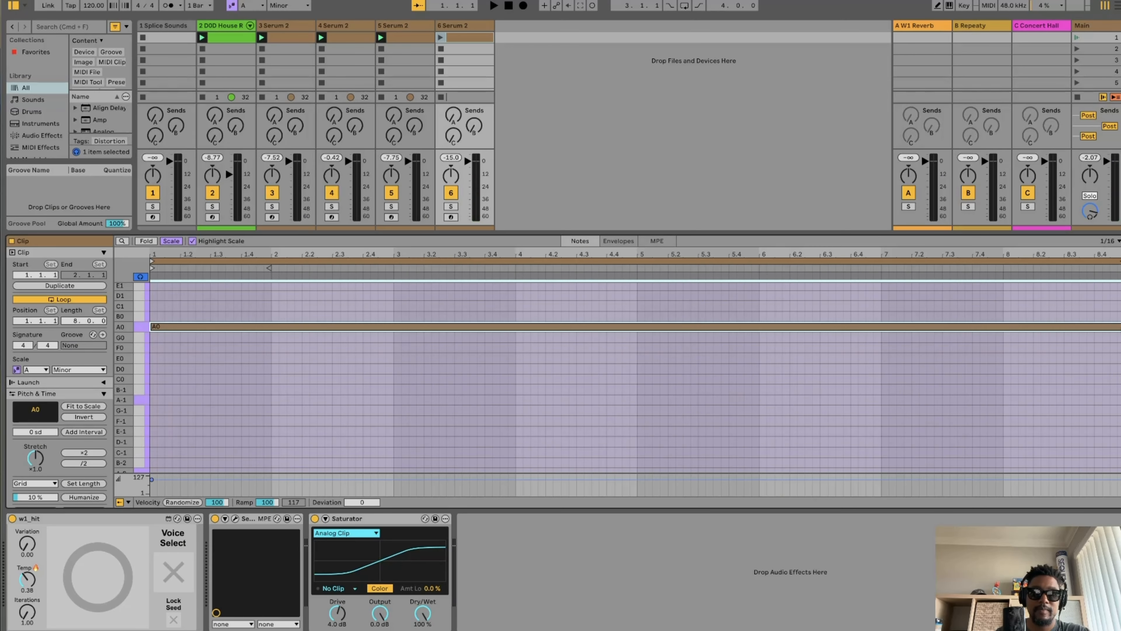
Search the browser for "gate" and add the Gate effect after the Saturator on track 6
click(85, 29)
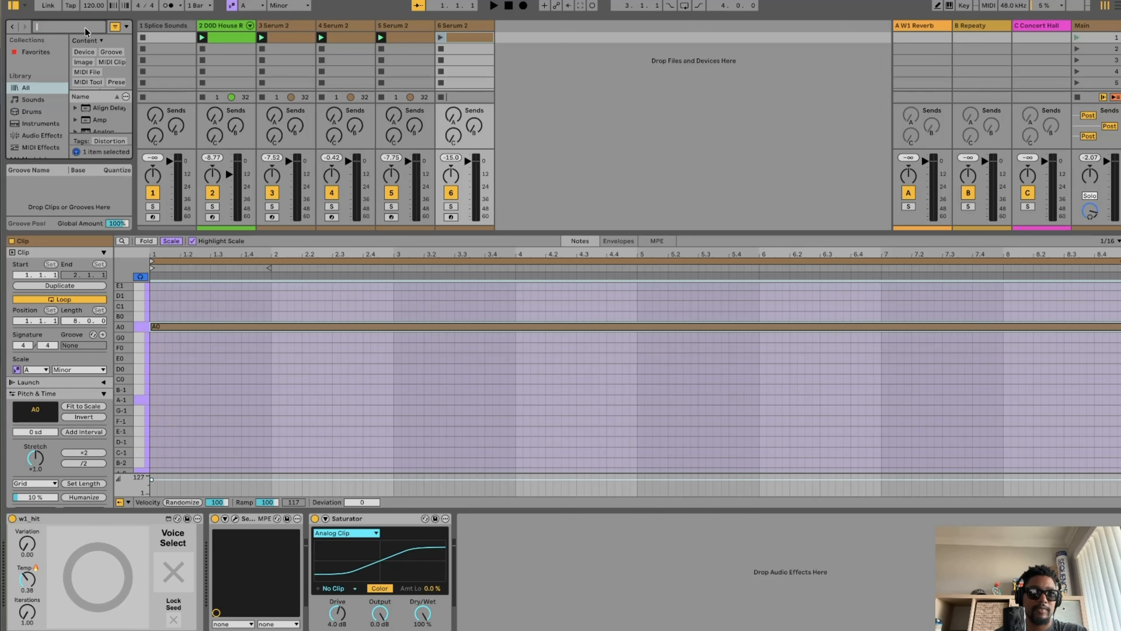
text(gate)
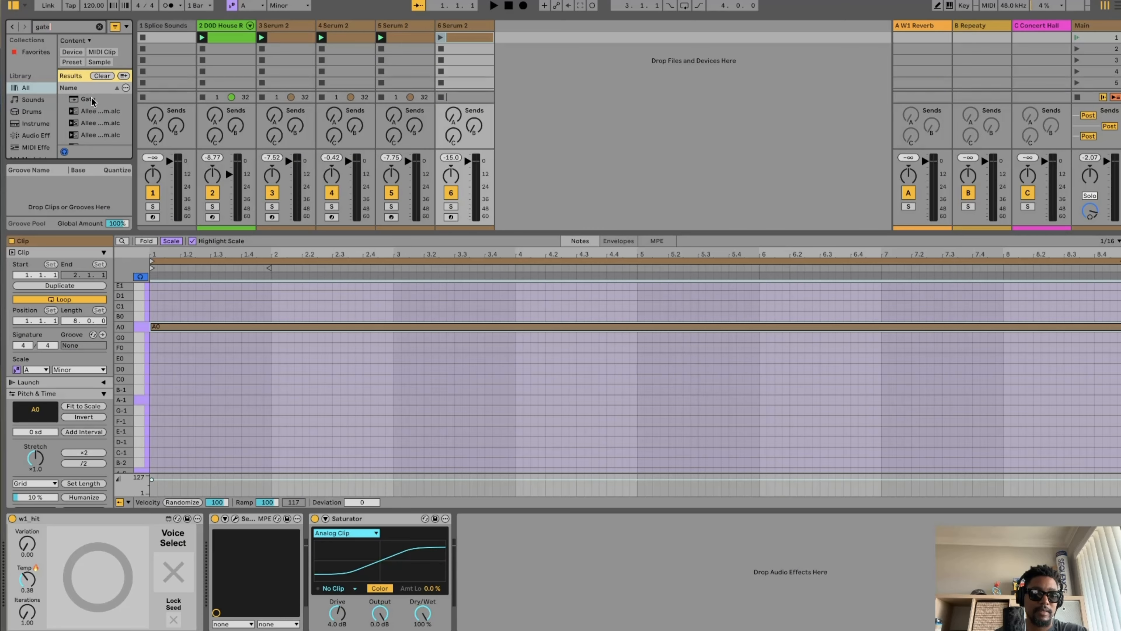
click(91, 98)
double_click(90, 99)
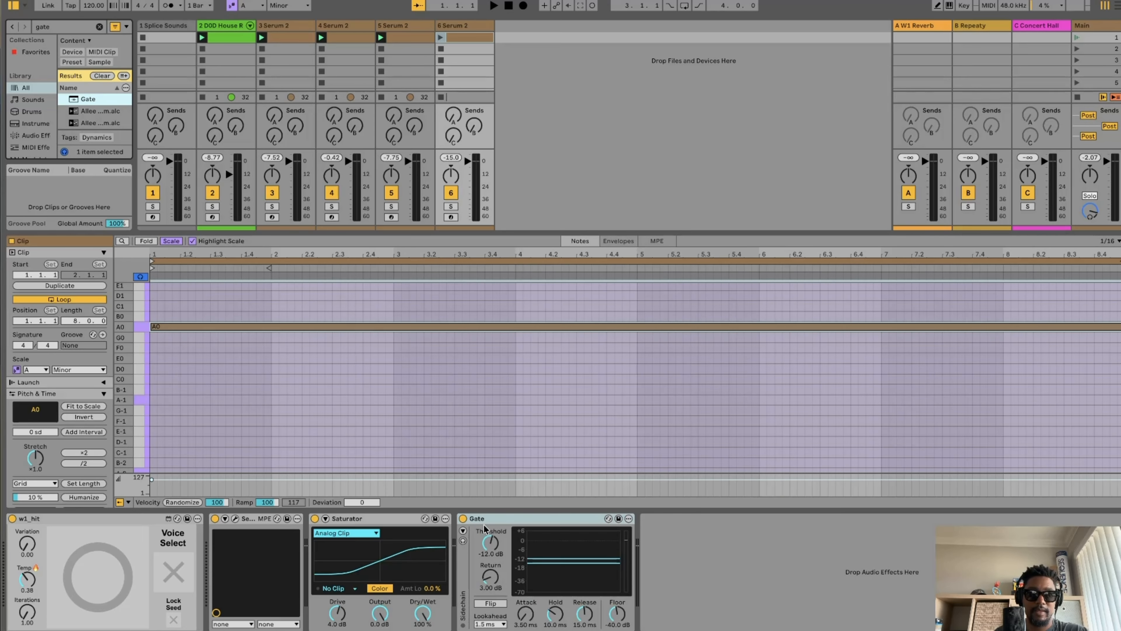
Enable the Gate's external sidechain and set its source to 2-DOD House Rack
click(462, 531)
click(491, 531)
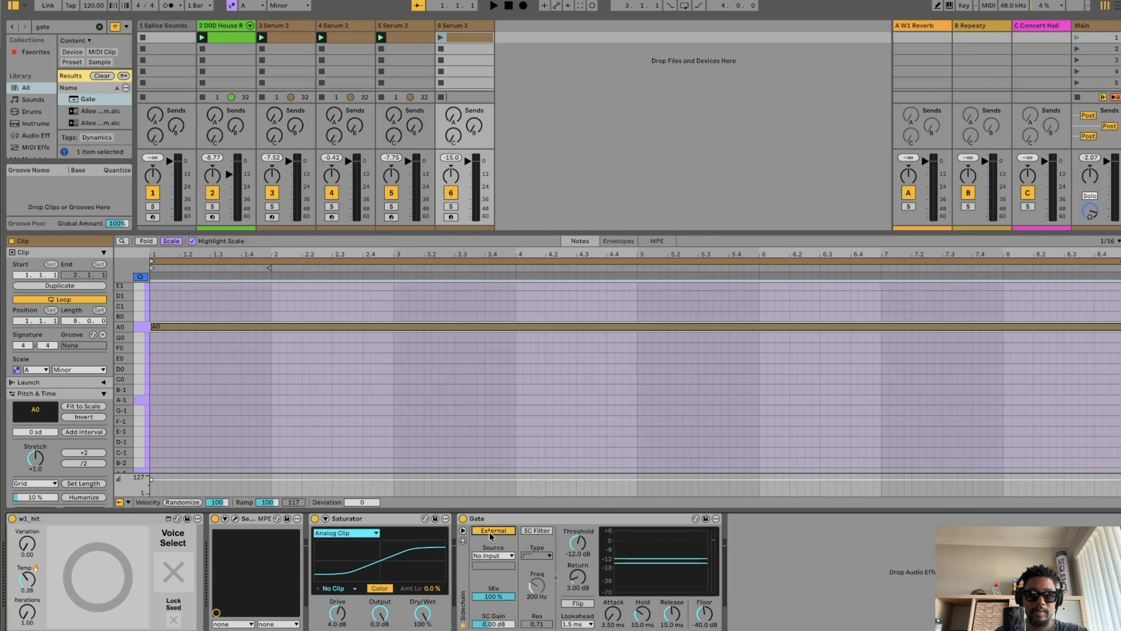
click(500, 555)
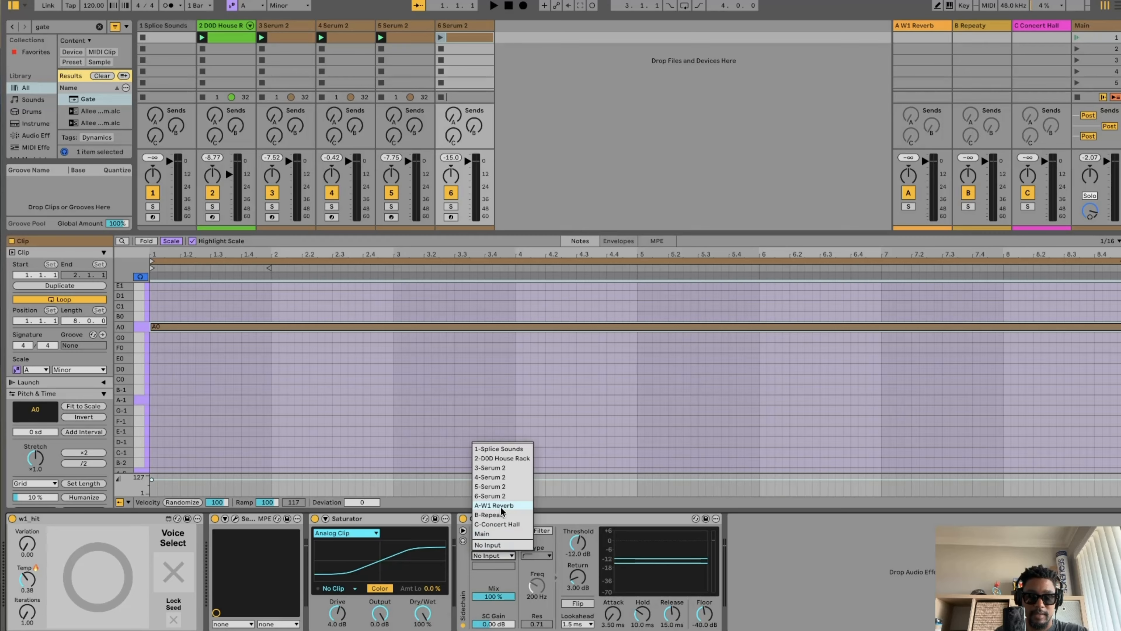
click(499, 458)
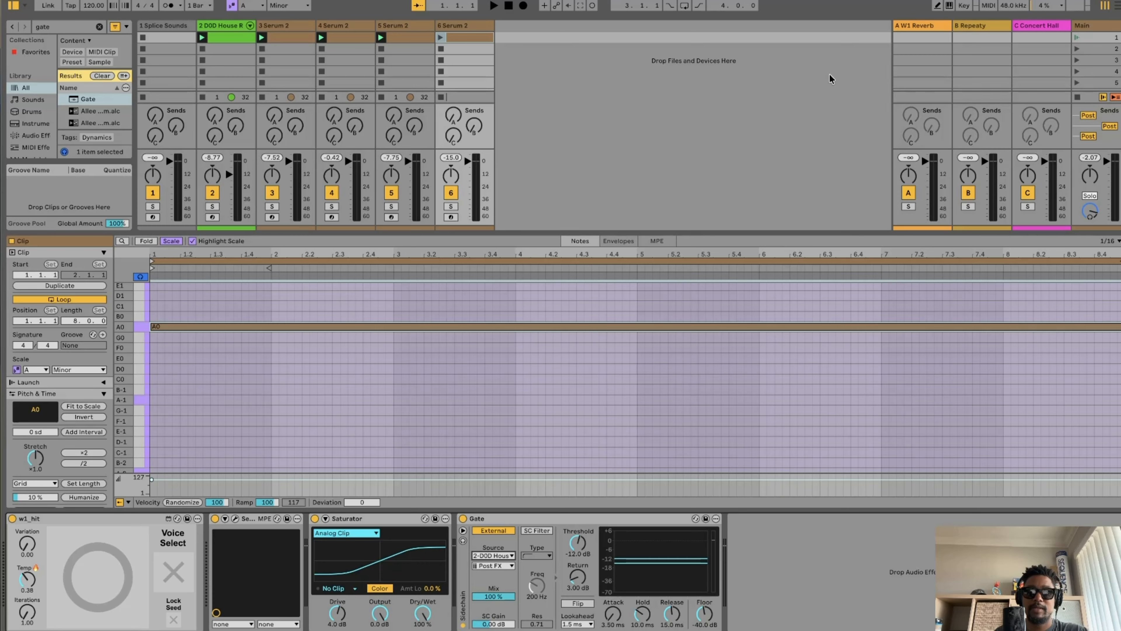
Launch scene 1 to hear the gated sustained bass with the other parts
click(1077, 37)
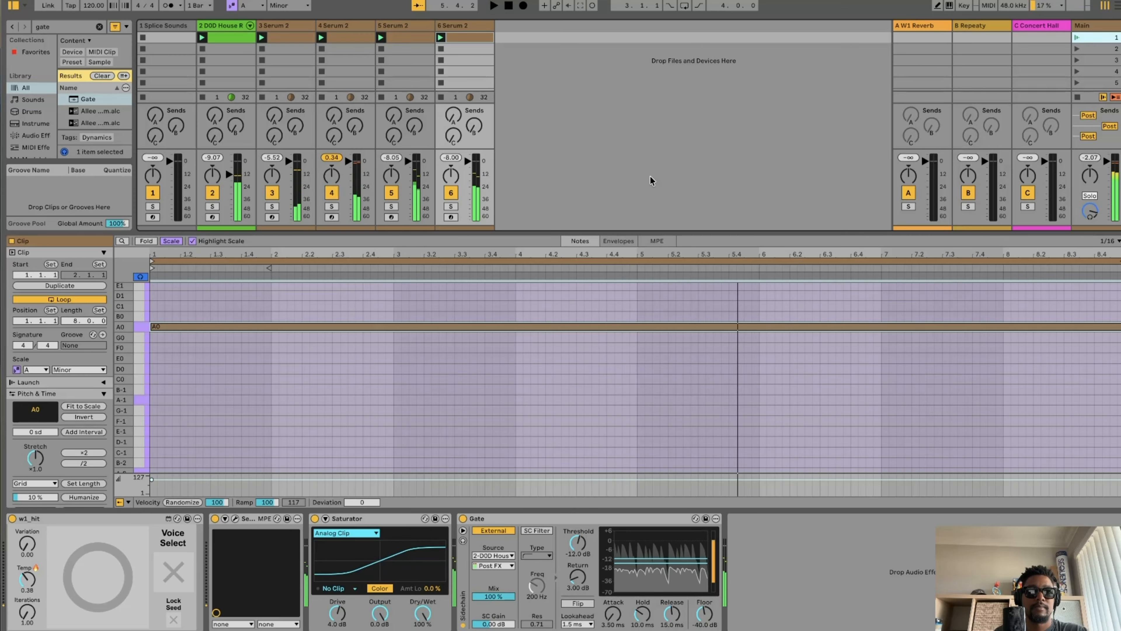
click(605, 326)
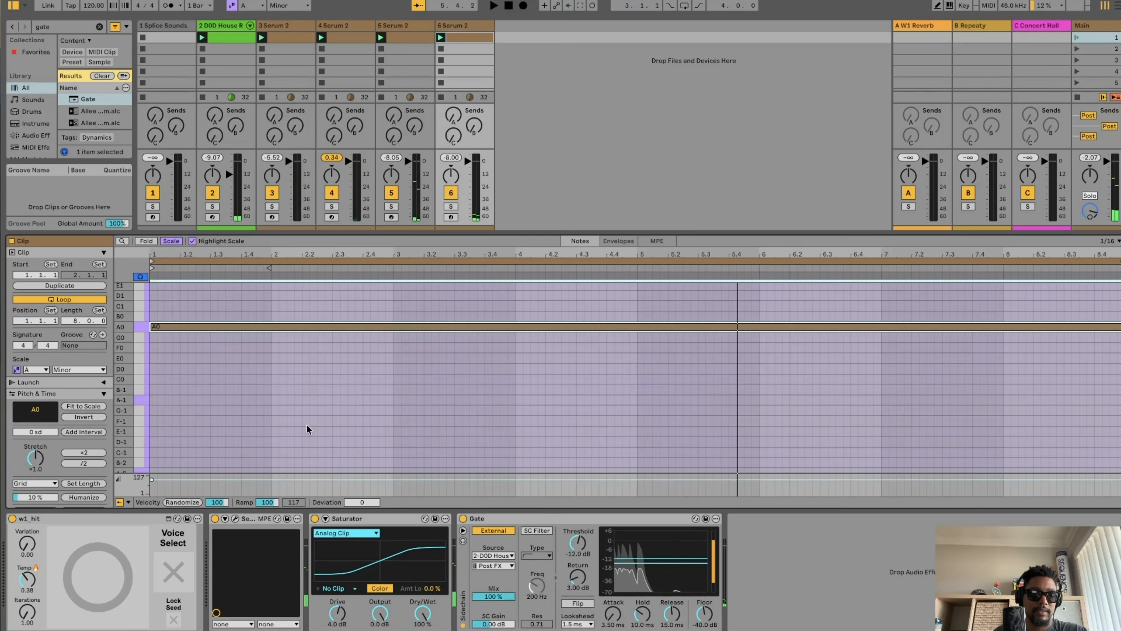
click(154, 401)
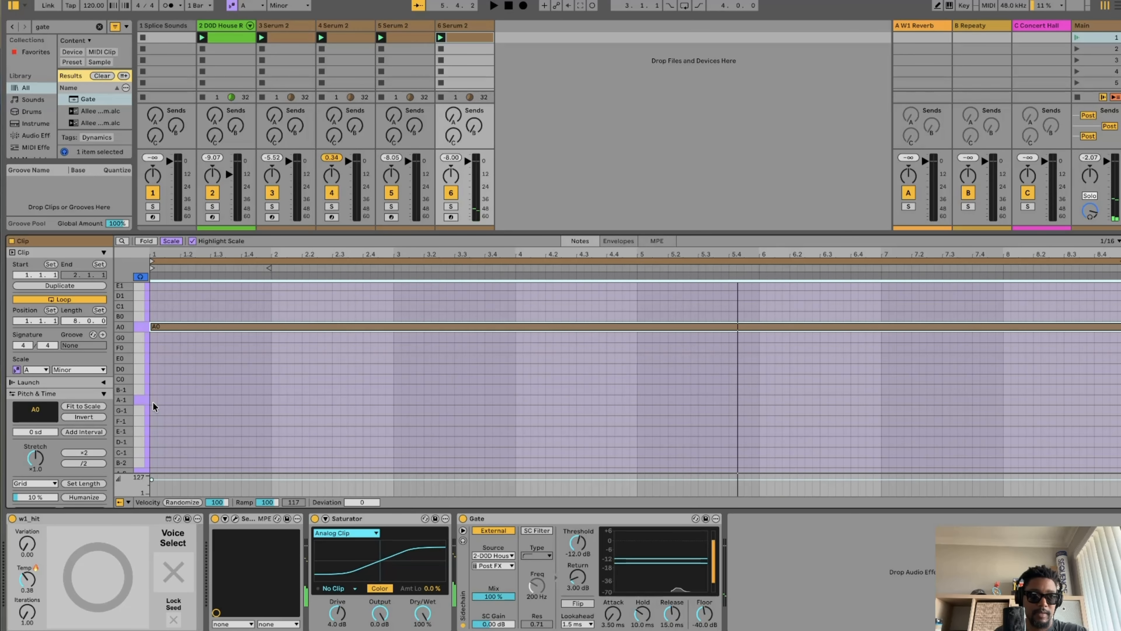
Duplicate the sustained A0 note in place, shift the copy down to A-1, and start playback
click(255, 327)
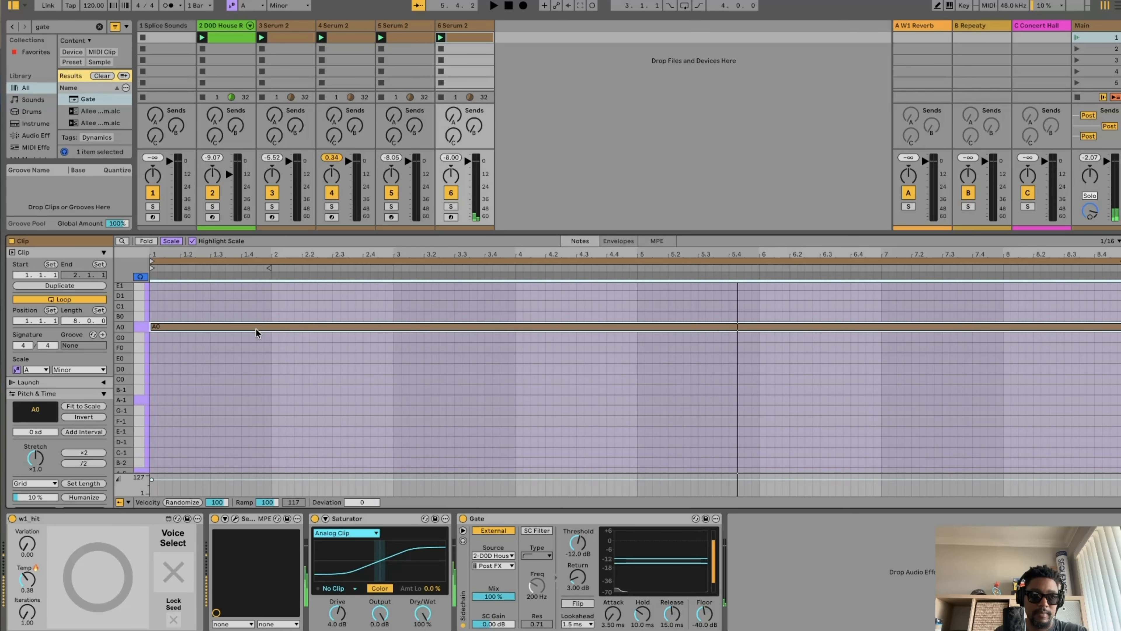
key(super+c)
key(super+v)
key(Down)
key(Down)
key(Down)
key(Down)
key(Down)
key(Down)
key(Down)
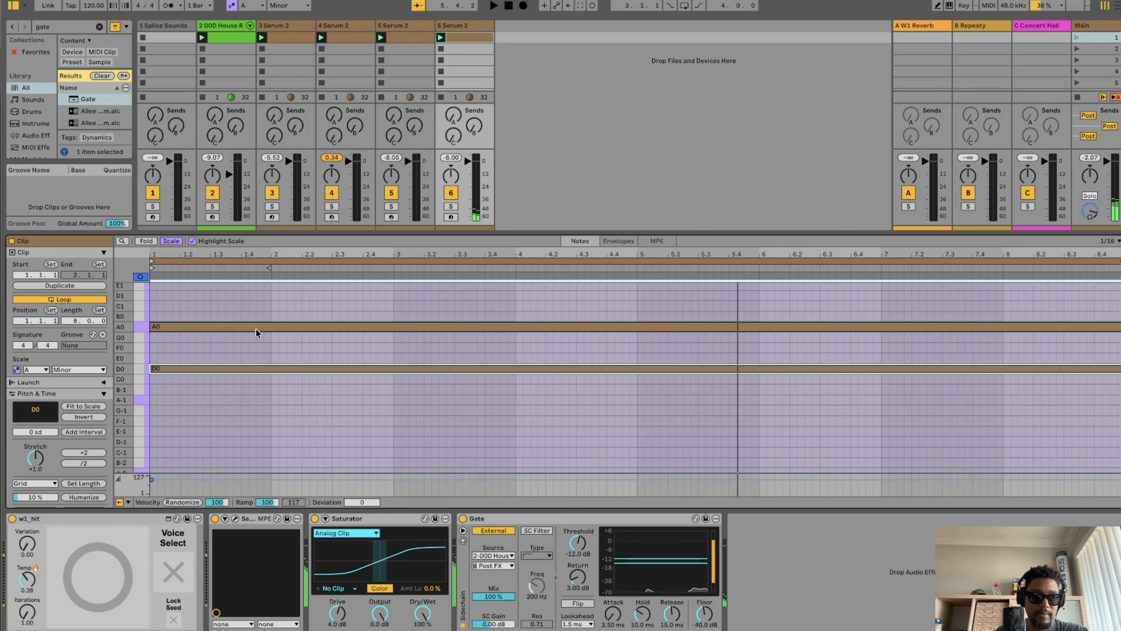
key(space)
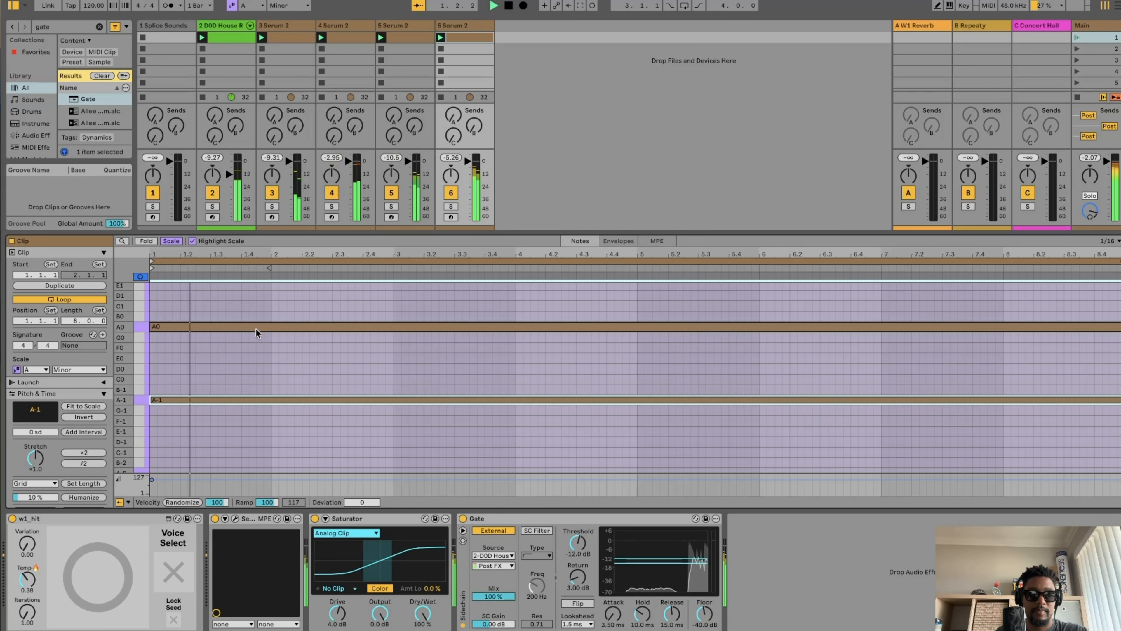
Raise the duplicated sustained note from A-1 to A1 and play the loop
key(Up)
key(Up)
key(Up)
key(Up)
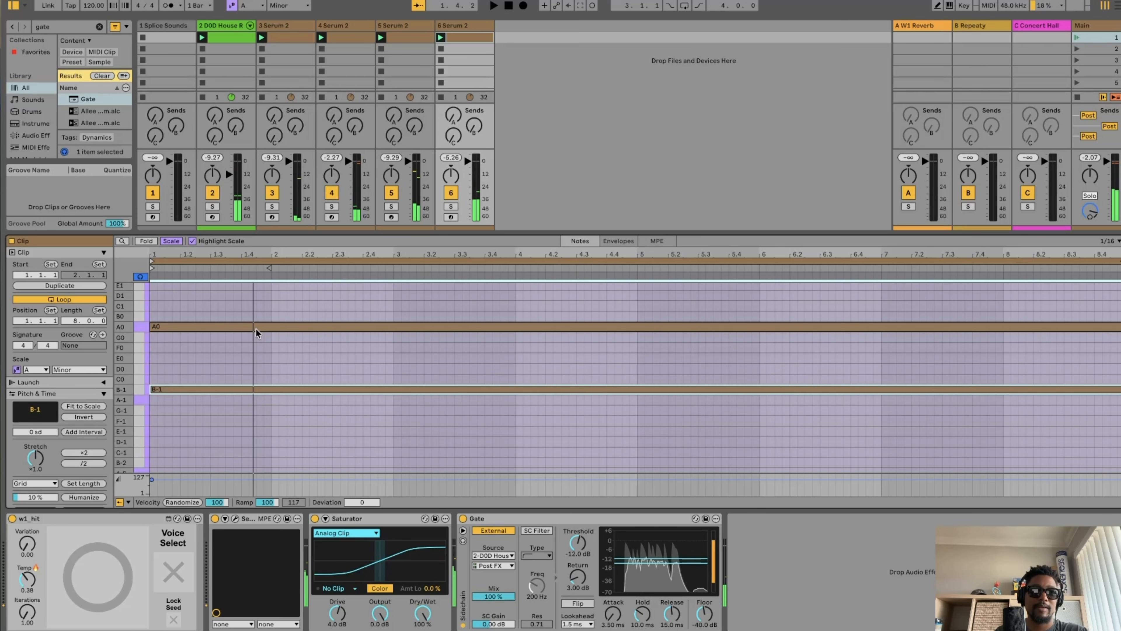
key(Up)
key(Up)
key(Up)
key(Up)
key(Up)
key(Up)
key(Up)
key(Up)
key(Up)
key(Up)
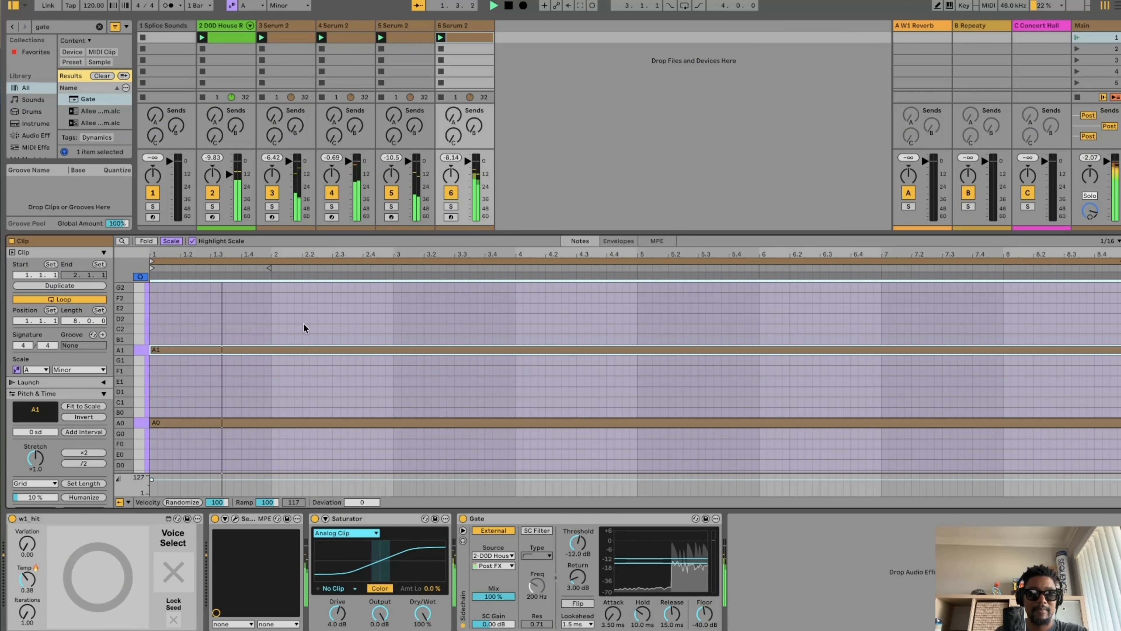
scroll(341, 322, up, 1)
scroll(341, 321, down, 1)
scroll(340, 325, down, 1)
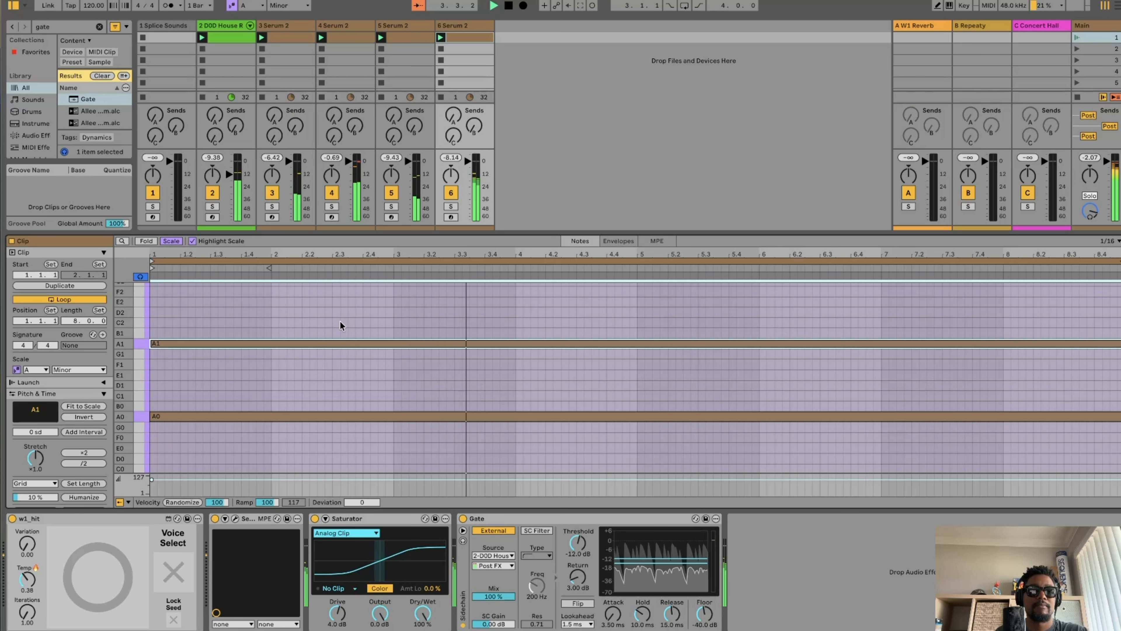
click(340, 323)
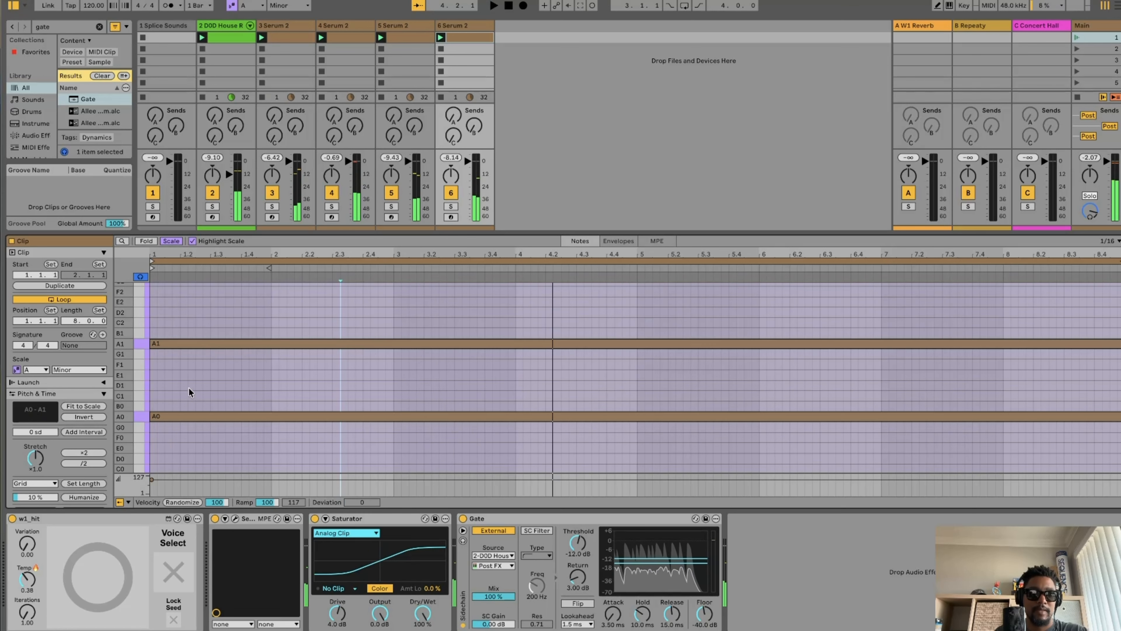
Add a C1 note sustained across the eight-bar loop, audition it, and raise it to E1
double_click(152, 396)
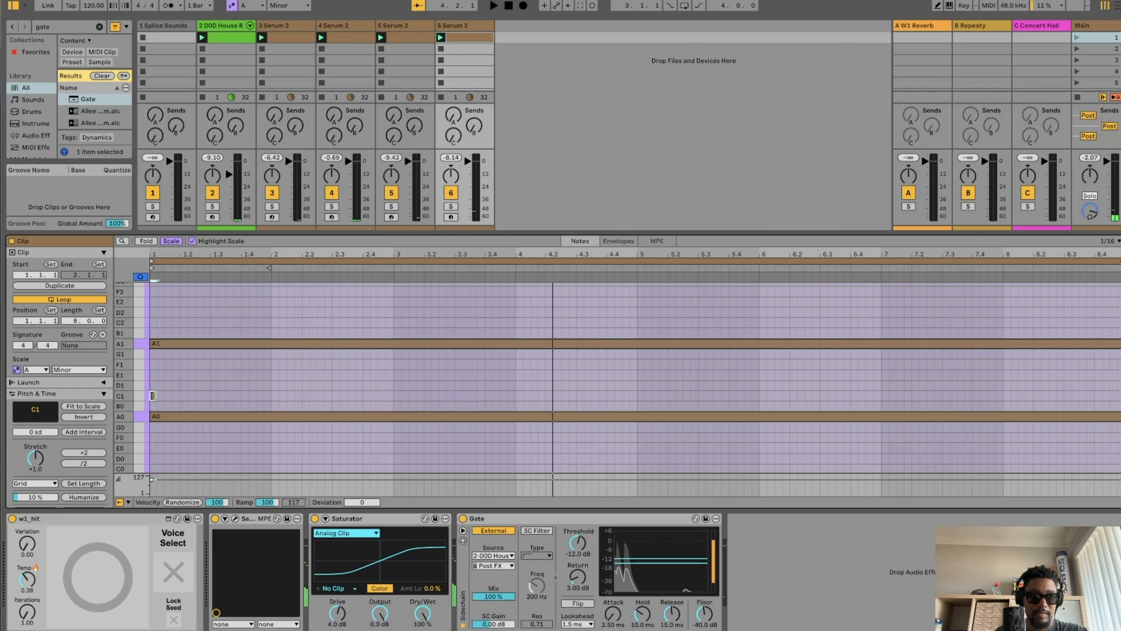
mouse_move(155, 396)
mouse_down()
mouse_move(783, 409)
mouse_move(778, 395)
mouse_move(1120, 394)
mouse_up()
key(space)
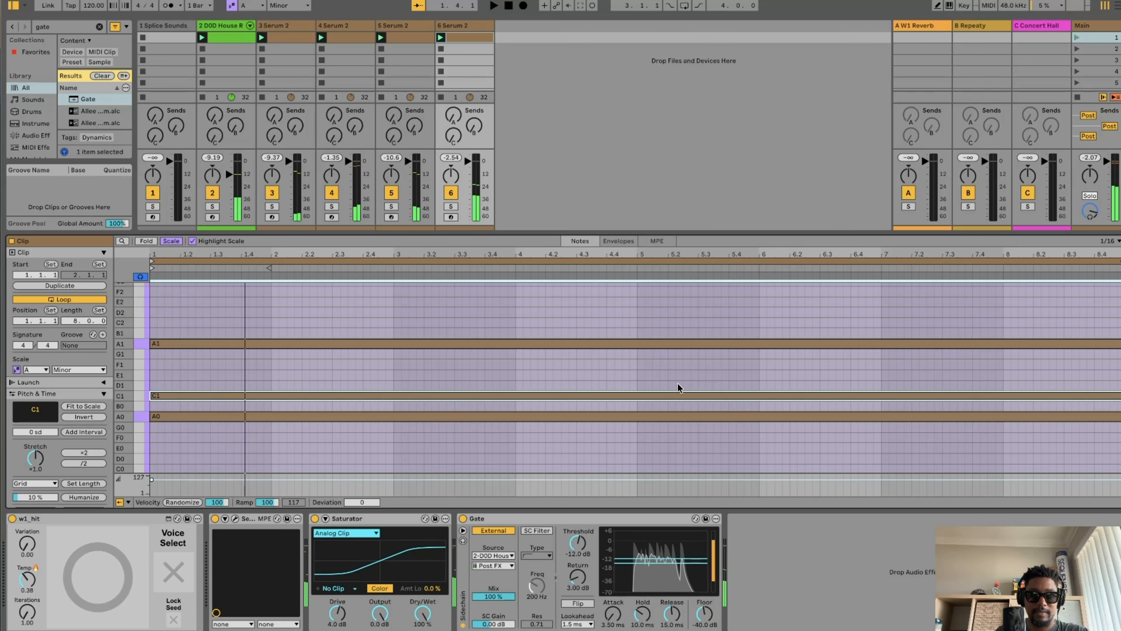
key(Up)
key(Up)
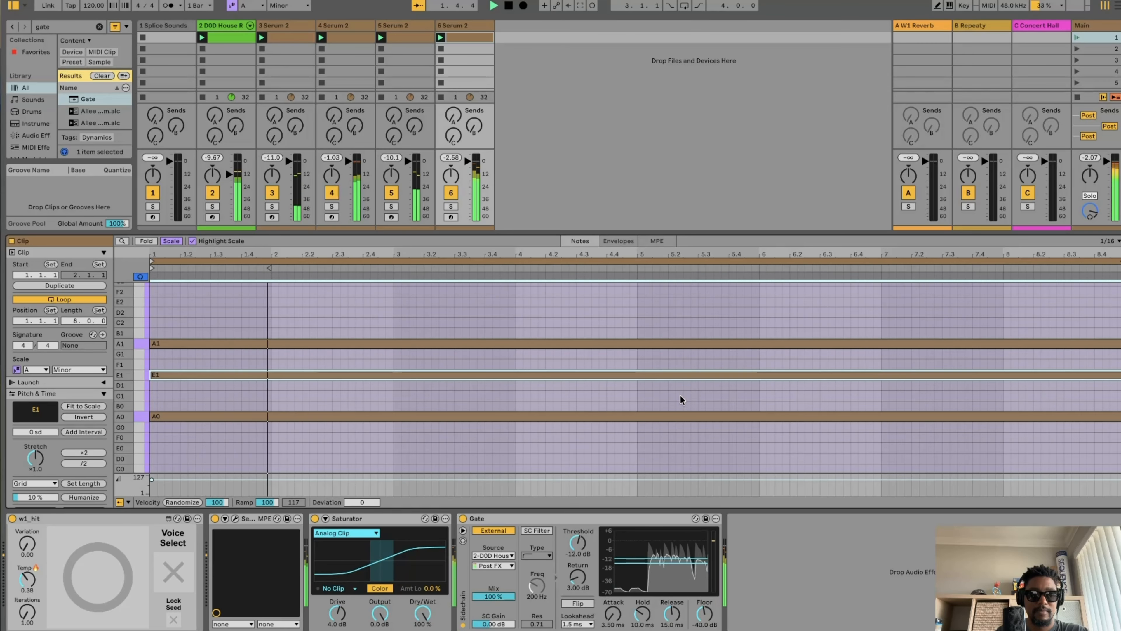
Try deleting the A1 note and the A0 note in turn, undoing each deletion
click(669, 344)
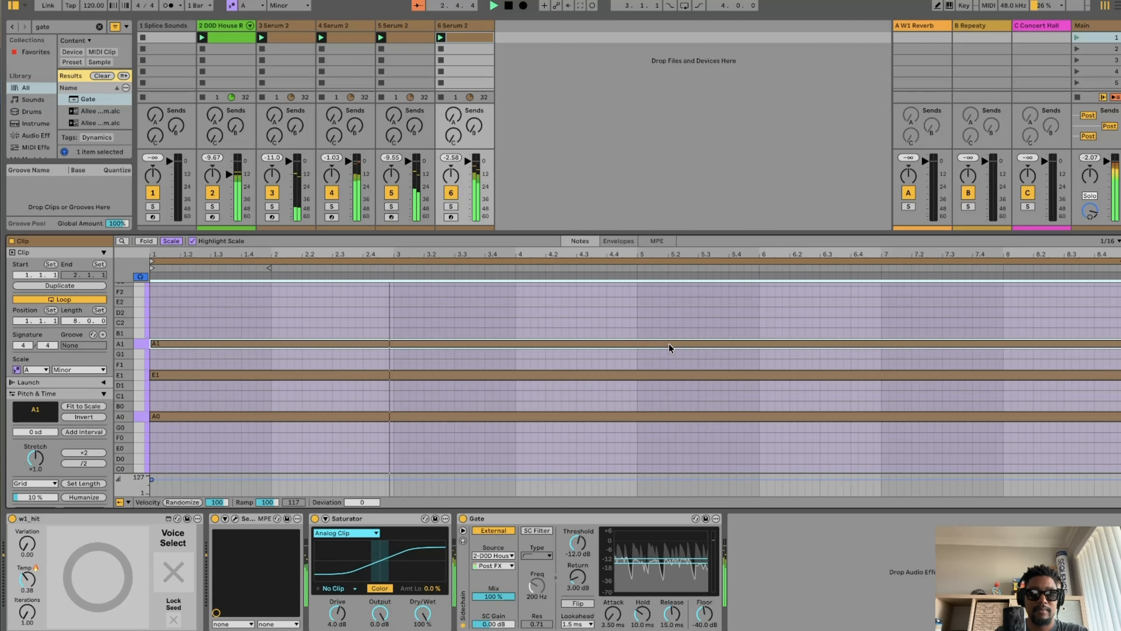
key(Delete)
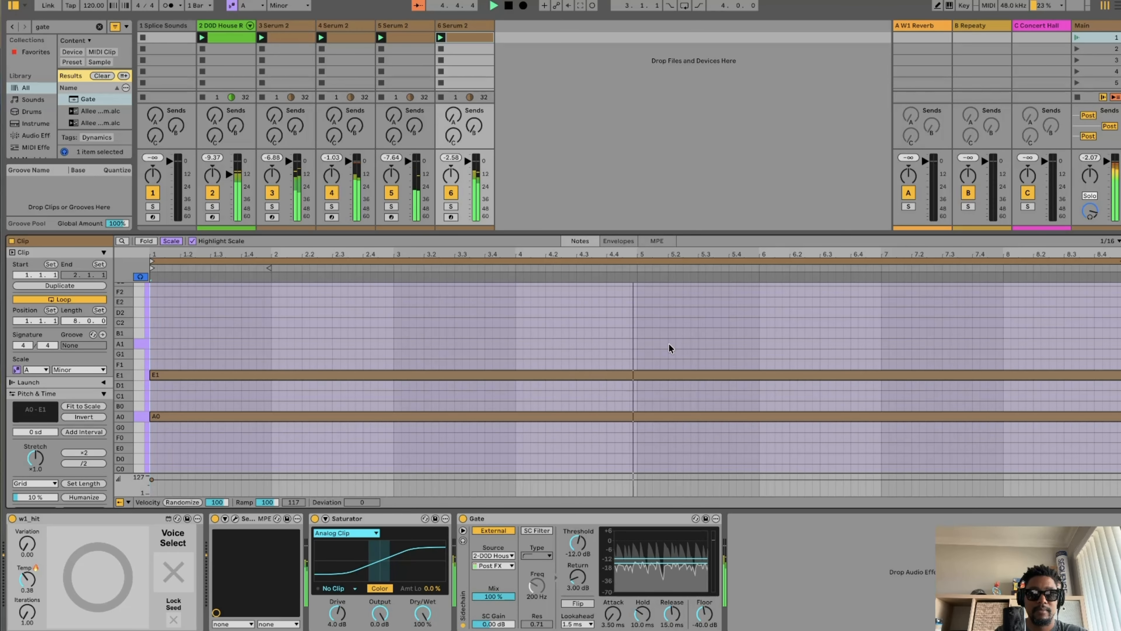
key(ctrl+z)
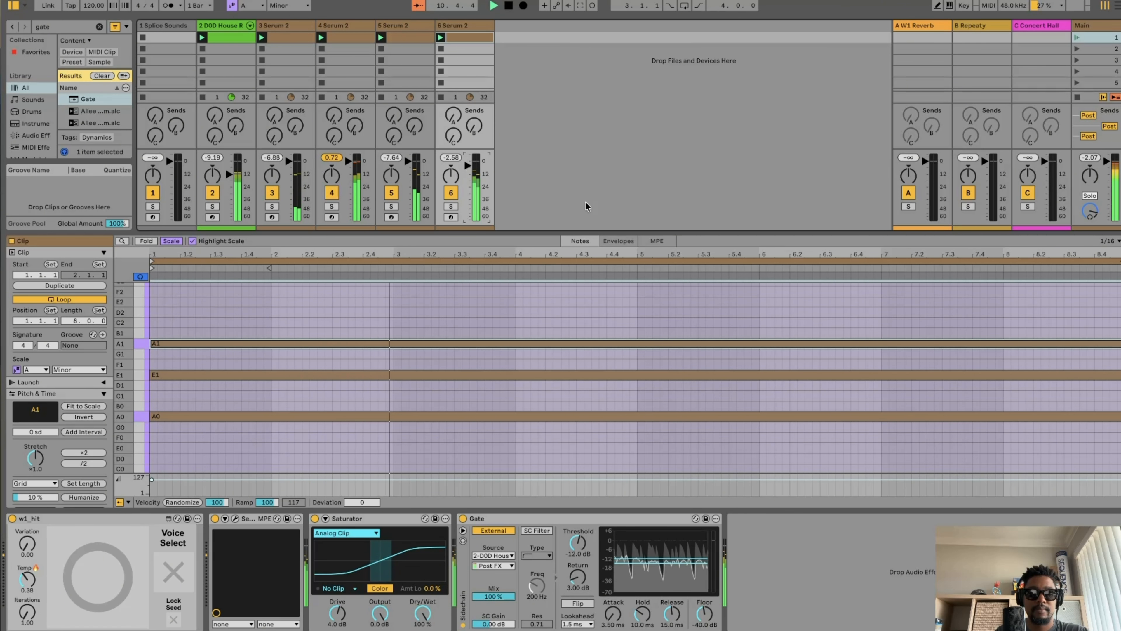
click(574, 416)
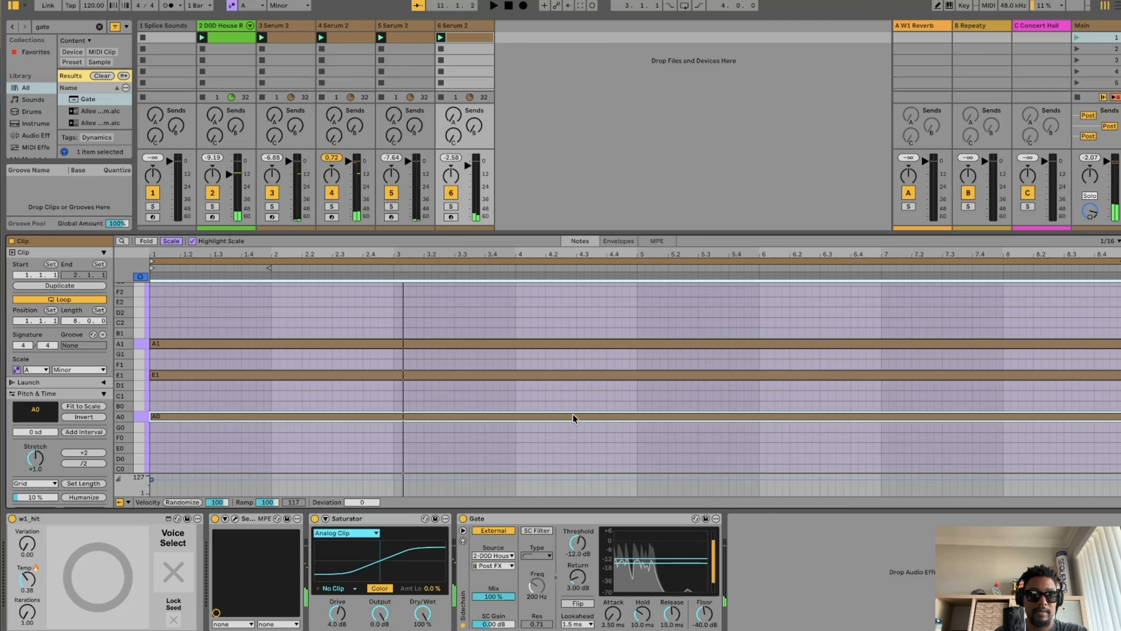
key(Delete)
key(super+z)
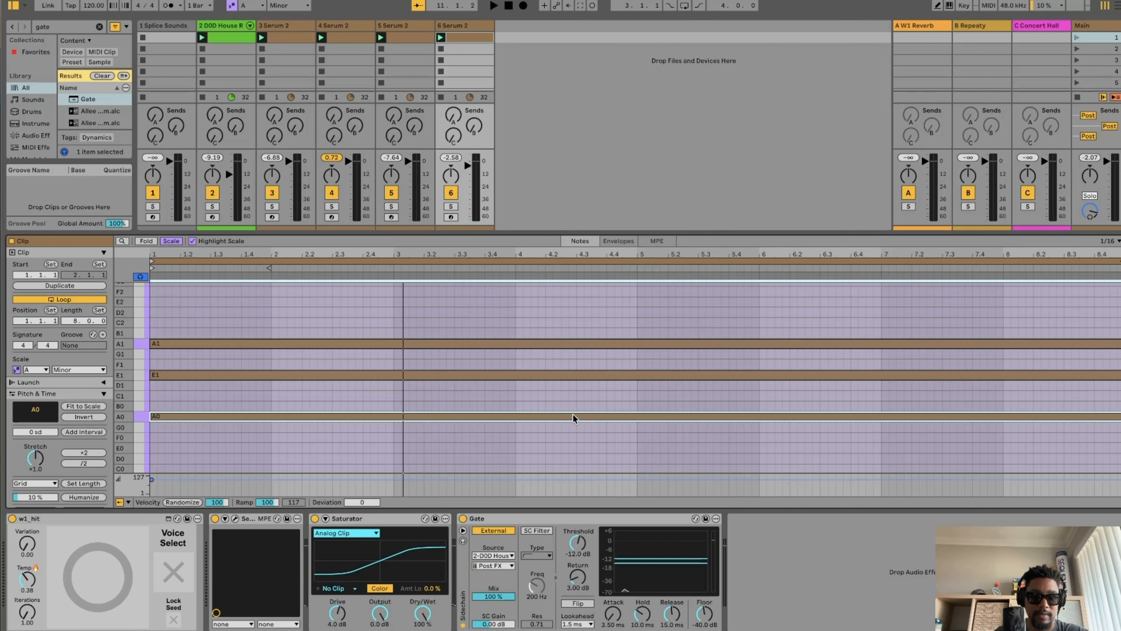
Transpose all three sustained notes up one octave to A1, E2 and A2, and play the loop
key(super+a)
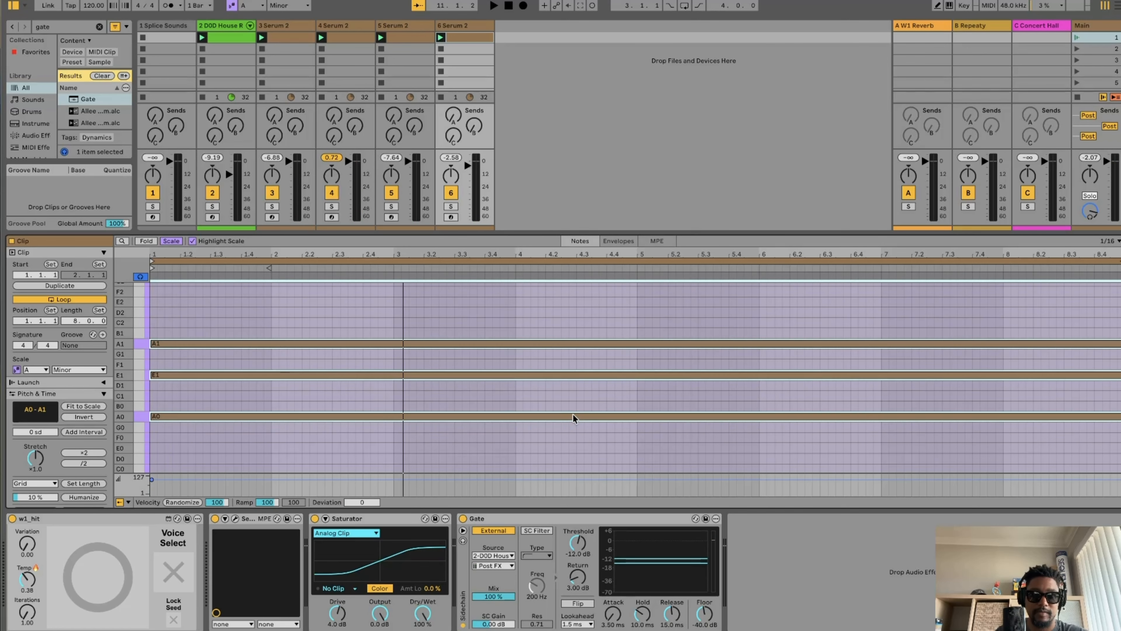
key(shift+Up)
key(space)
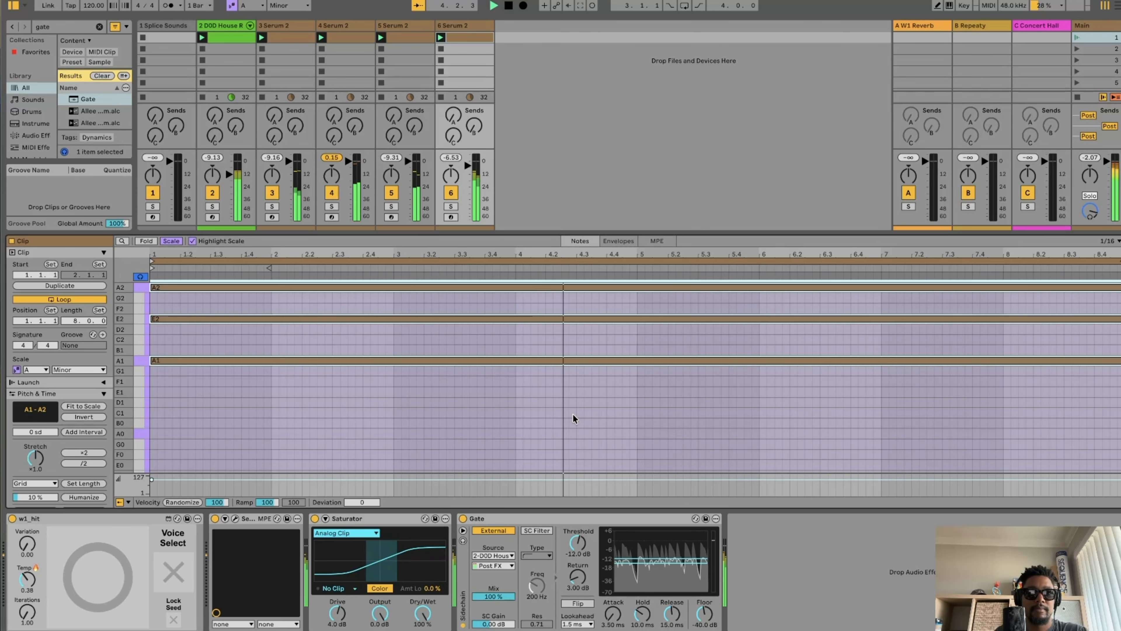
Add an A0 note sustained across the eight-bar loop, play the full arrangement, and stop playback
click(153, 434)
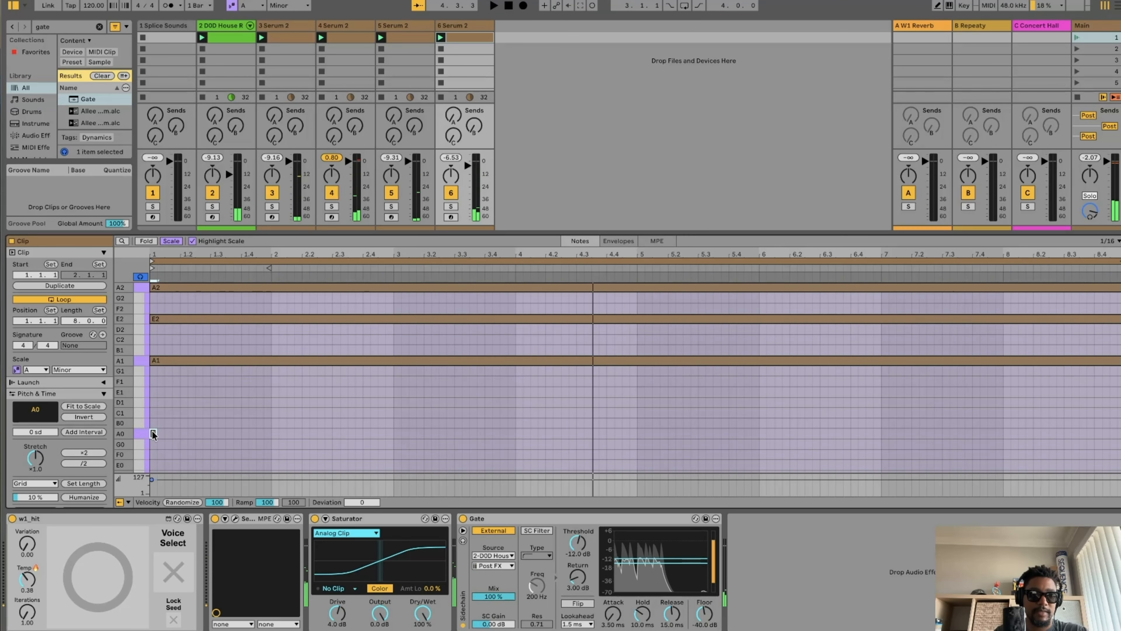
drag(153, 432, 1120, 433)
click(907, 392)
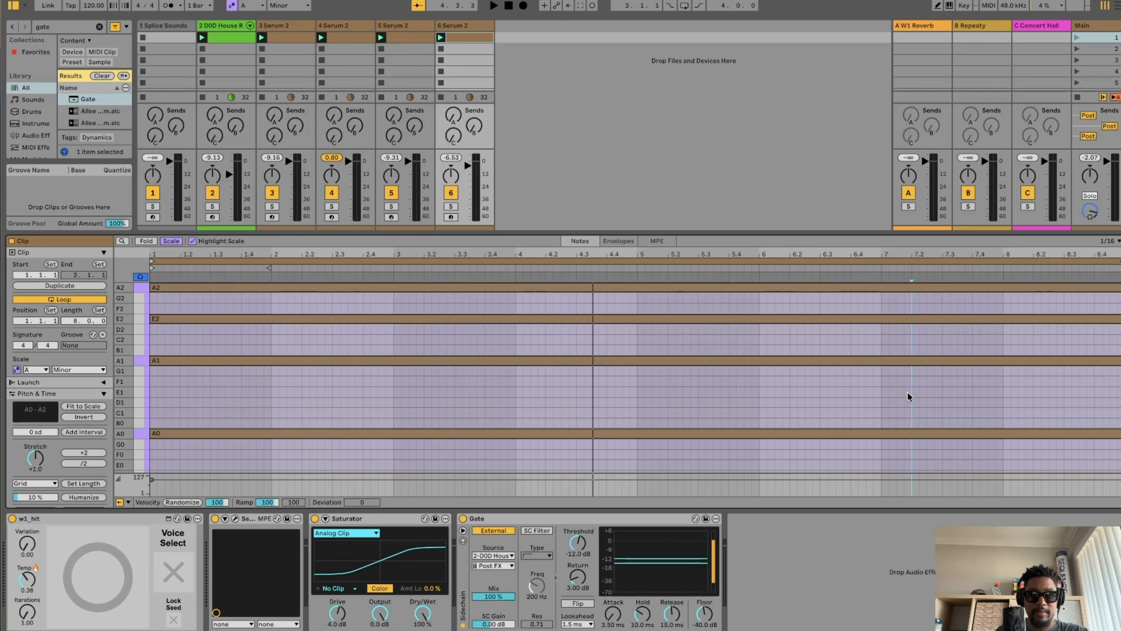
key(space)
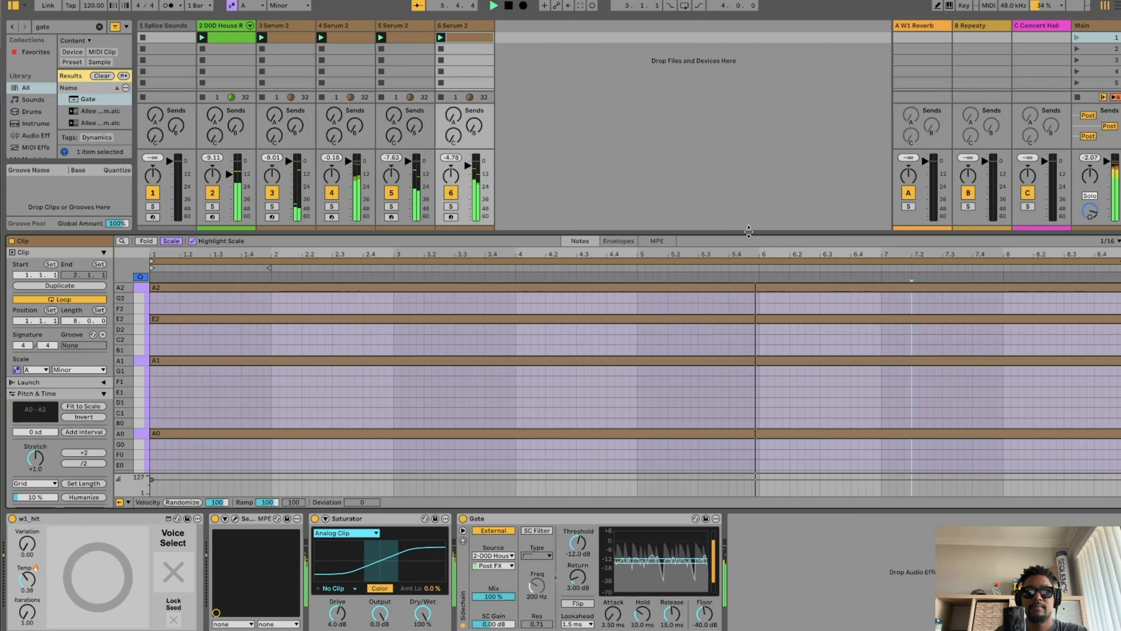
drag(749, 230, 747, 299)
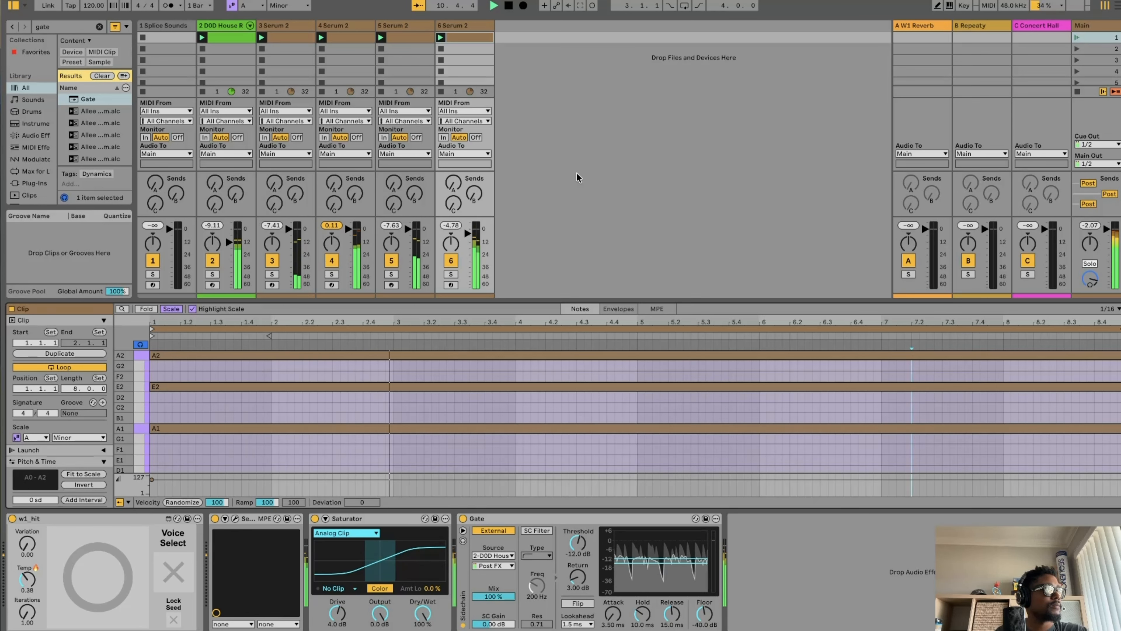
click(555, 71)
key(space)
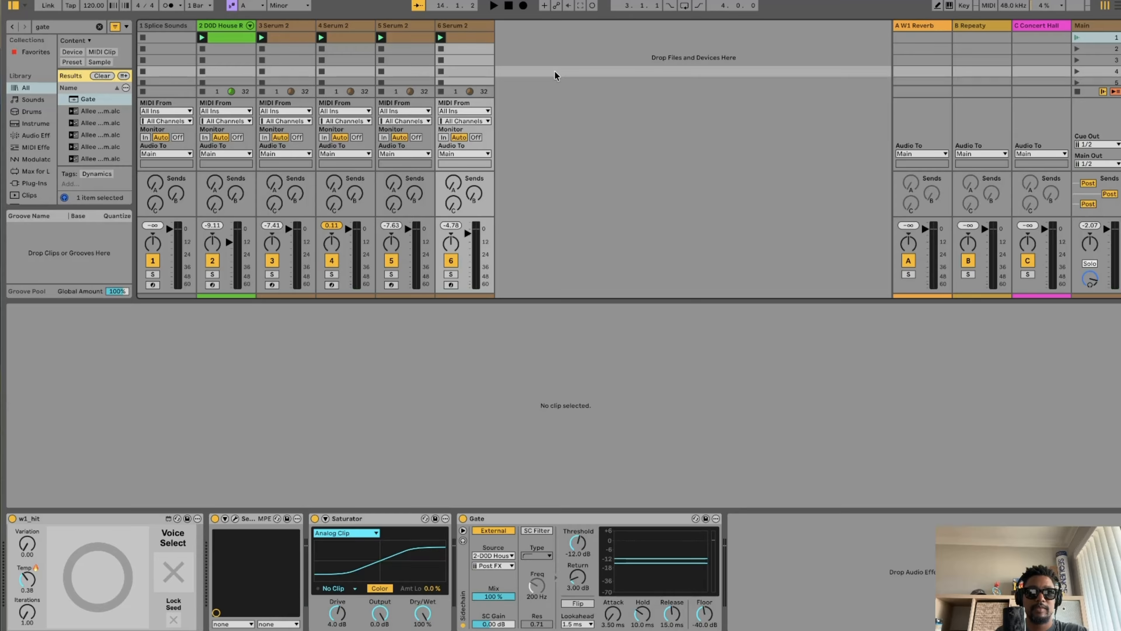
Clear the browser search, enlarge the session view, and show the Instruments category
click(99, 26)
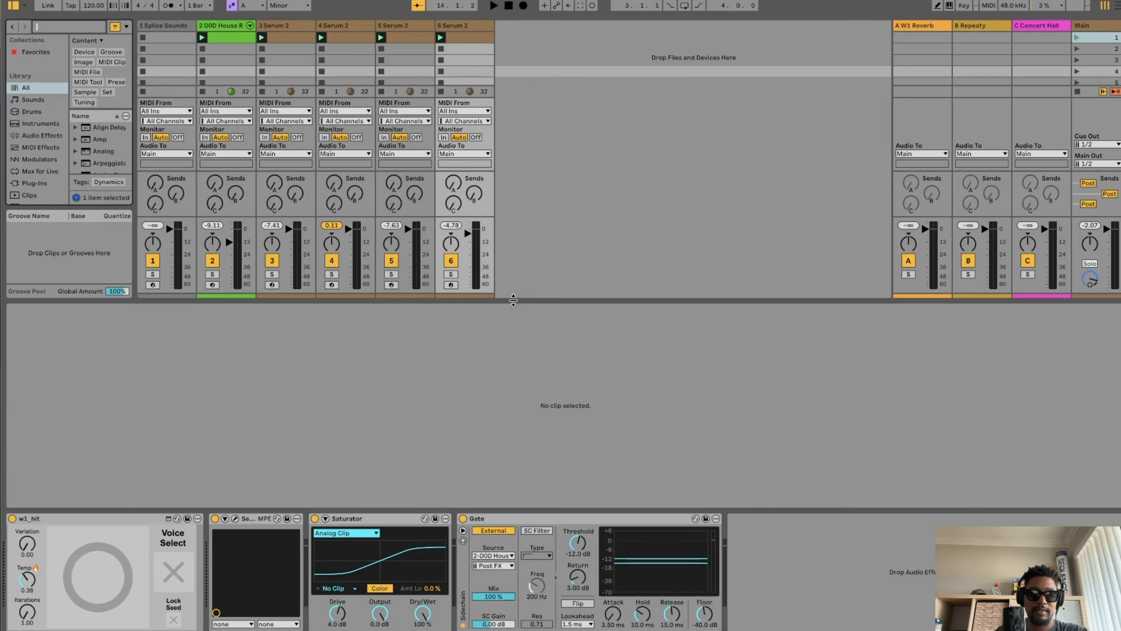
drag(519, 299, 545, 403)
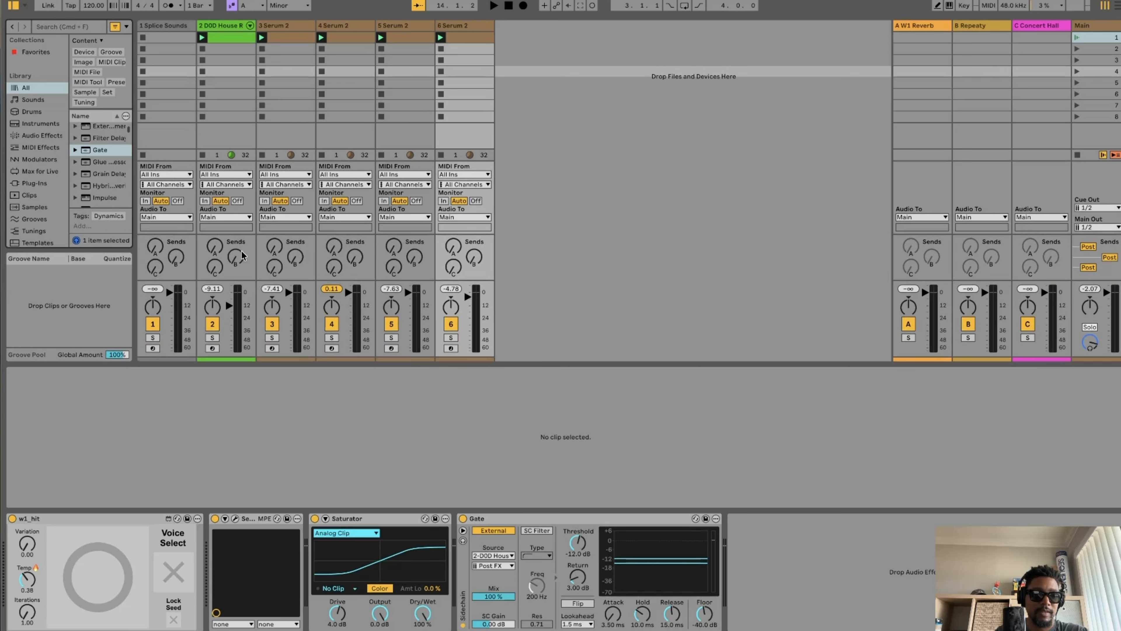
click(36, 124)
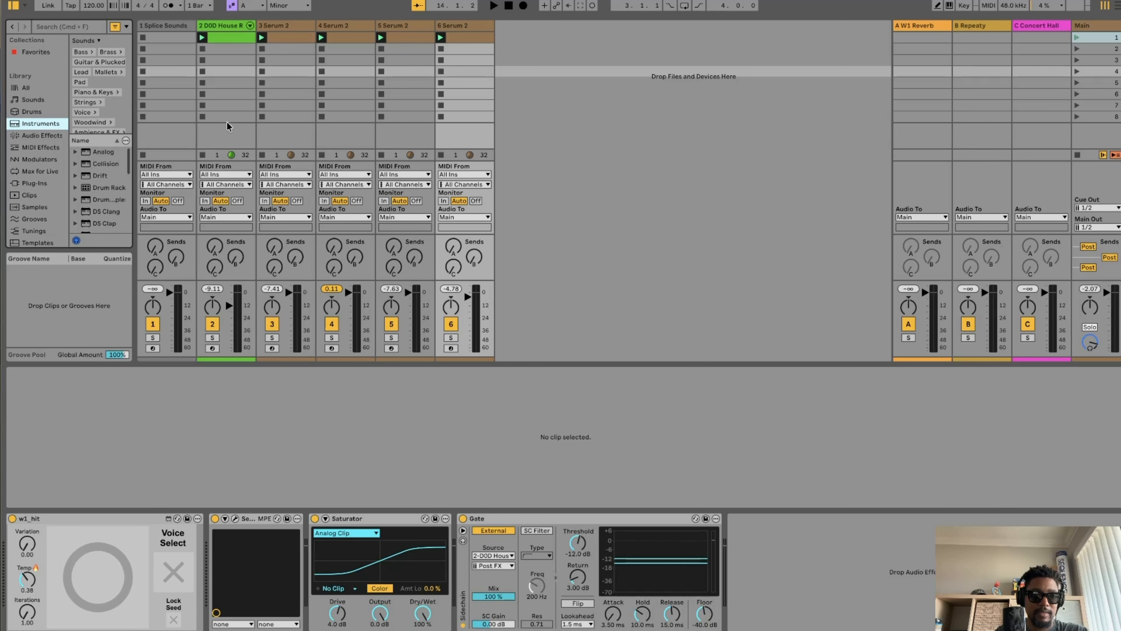
click(719, 107)
right_click(719, 107)
key(Escape)
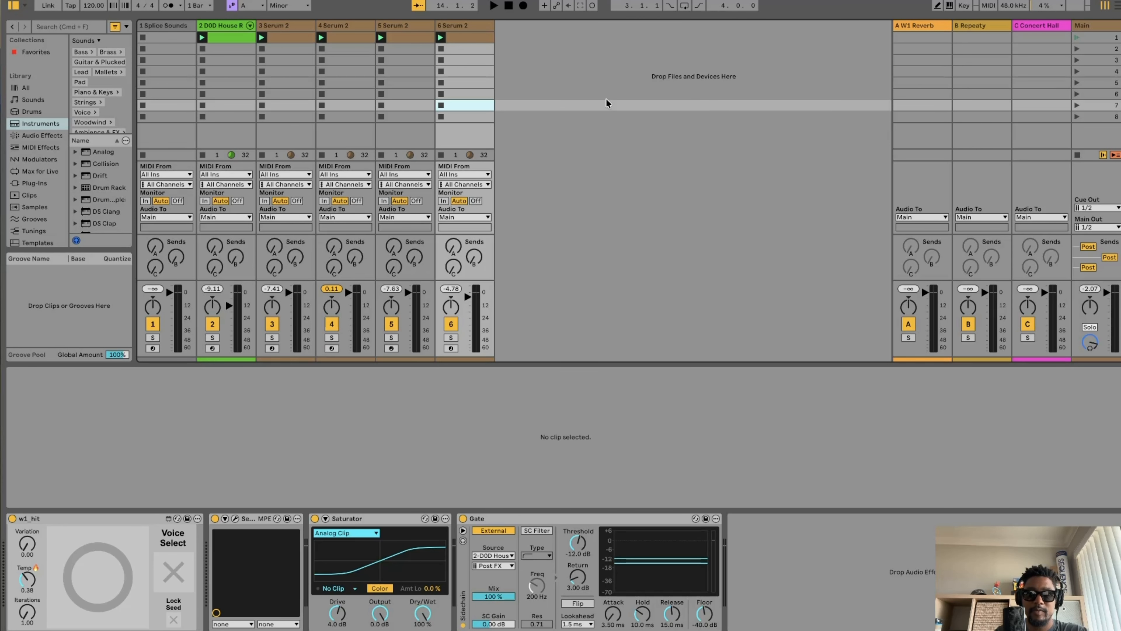
Duplicate the 6 Serum 2 track and delete all notes from the copied clip
click(468, 27)
key(super+d)
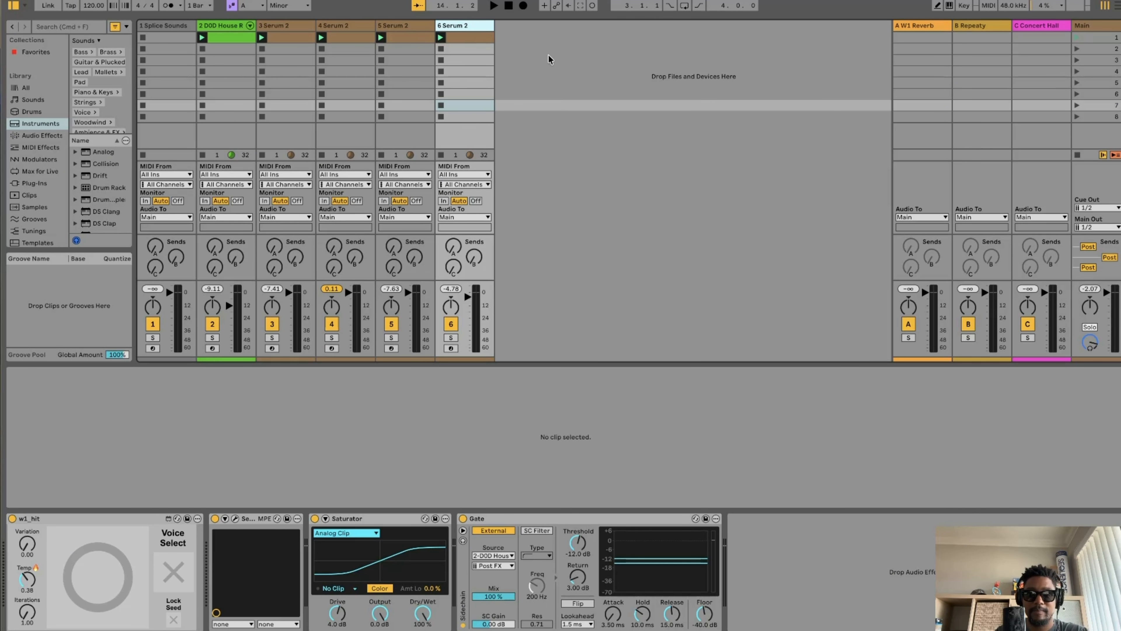
click(528, 38)
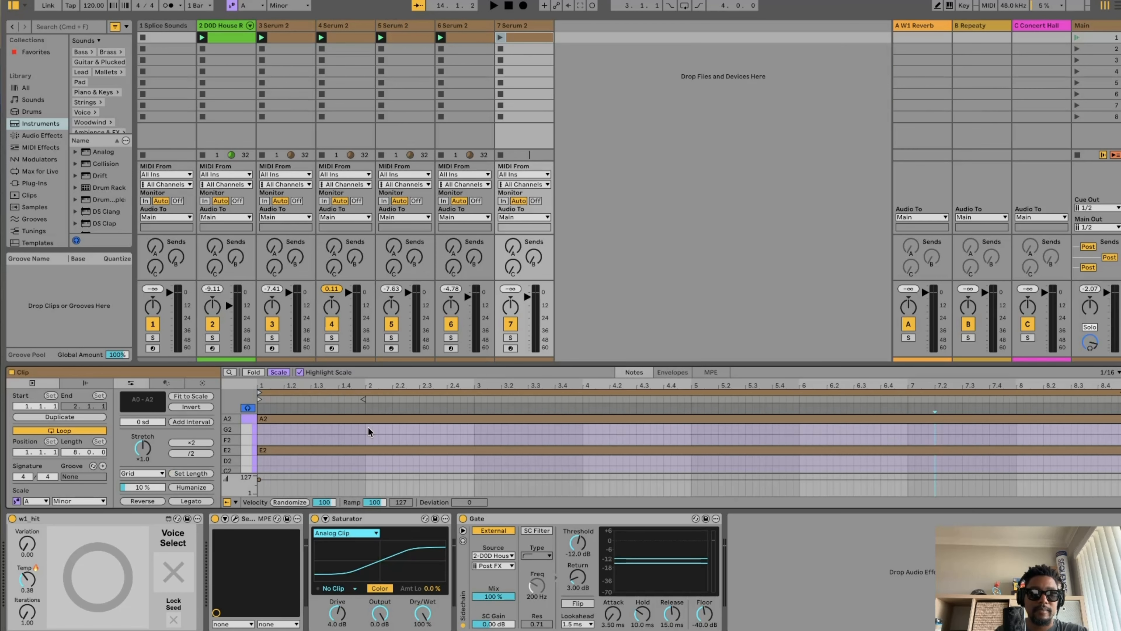
key(super+a)
key(Delete)
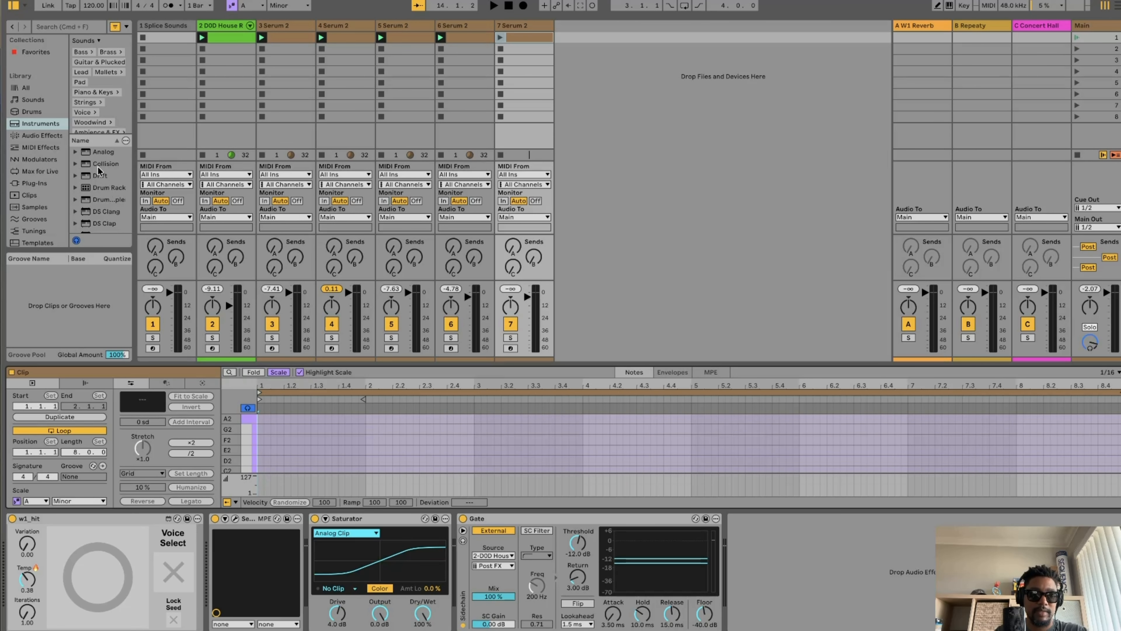
Widen the browser and expand the Electric instrument to list its presets
drag(136, 151, 198, 152)
scroll(147, 190, down, 3)
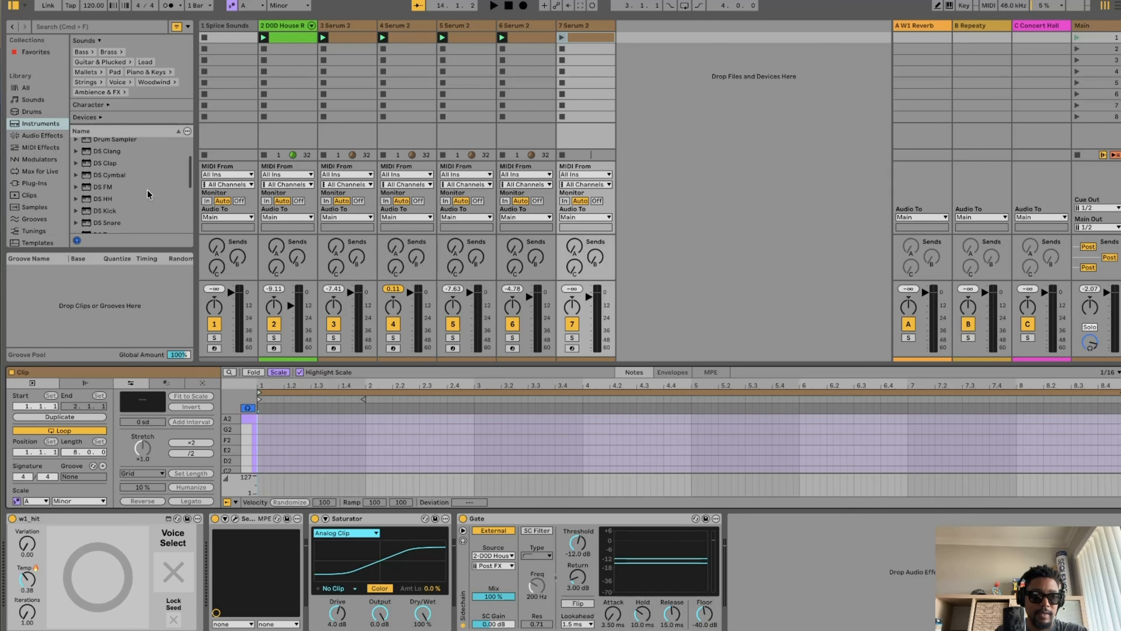
scroll(146, 190, down, 2)
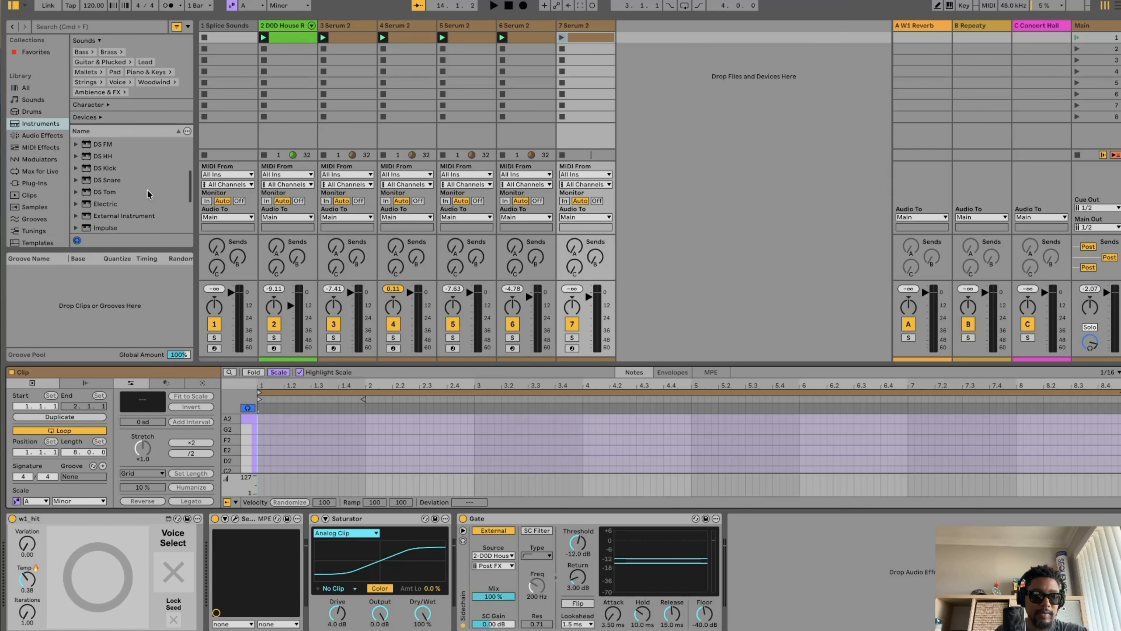
click(147, 189)
scroll(147, 190, down, 3)
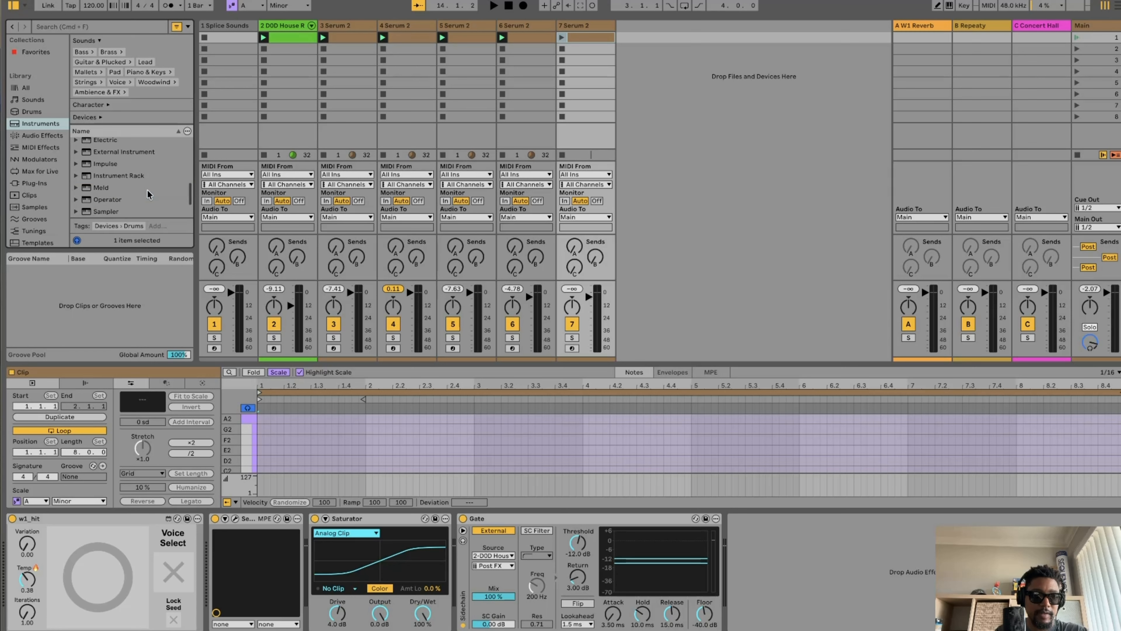
scroll(147, 189, up, 1)
click(76, 150)
Audition the Electric presets, including Dirty Back Roads, E-Piano Basic, E-Piano MKI Dirty, E-Piano Old School, Electric Tubes and the Grand Piano stack
click(111, 164)
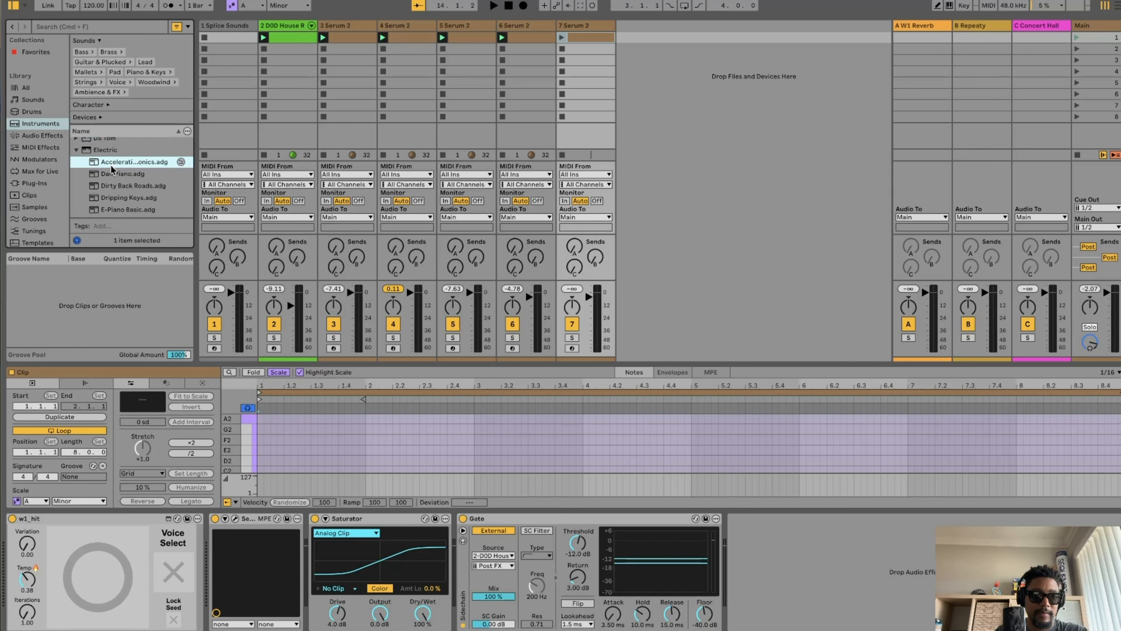
click(119, 186)
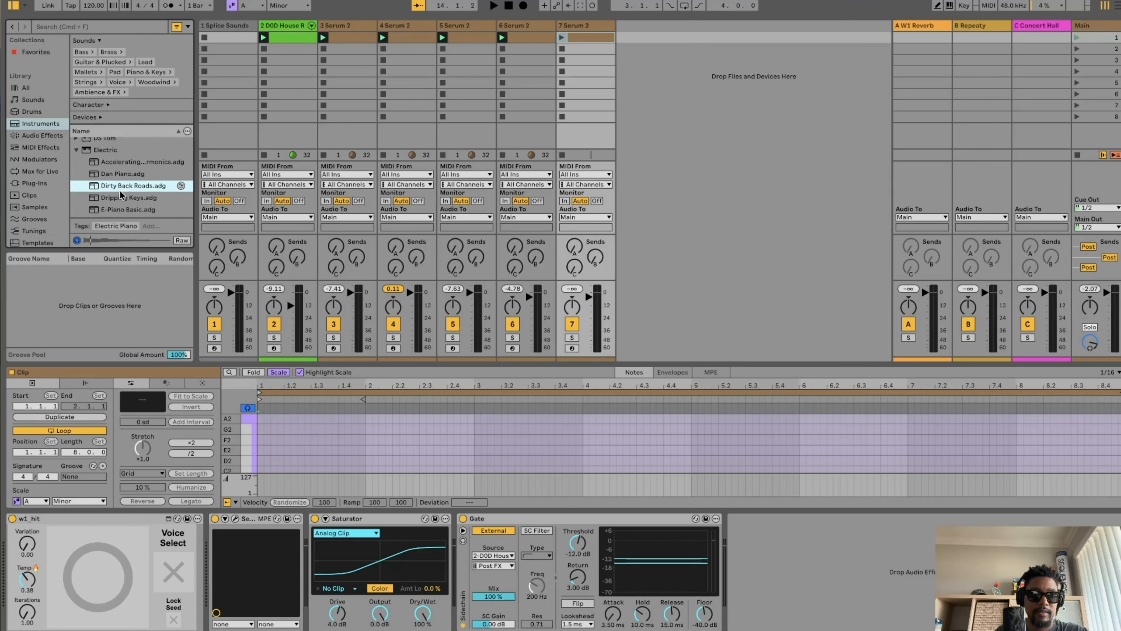
scroll(121, 194, down, 2)
click(122, 176)
click(125, 188)
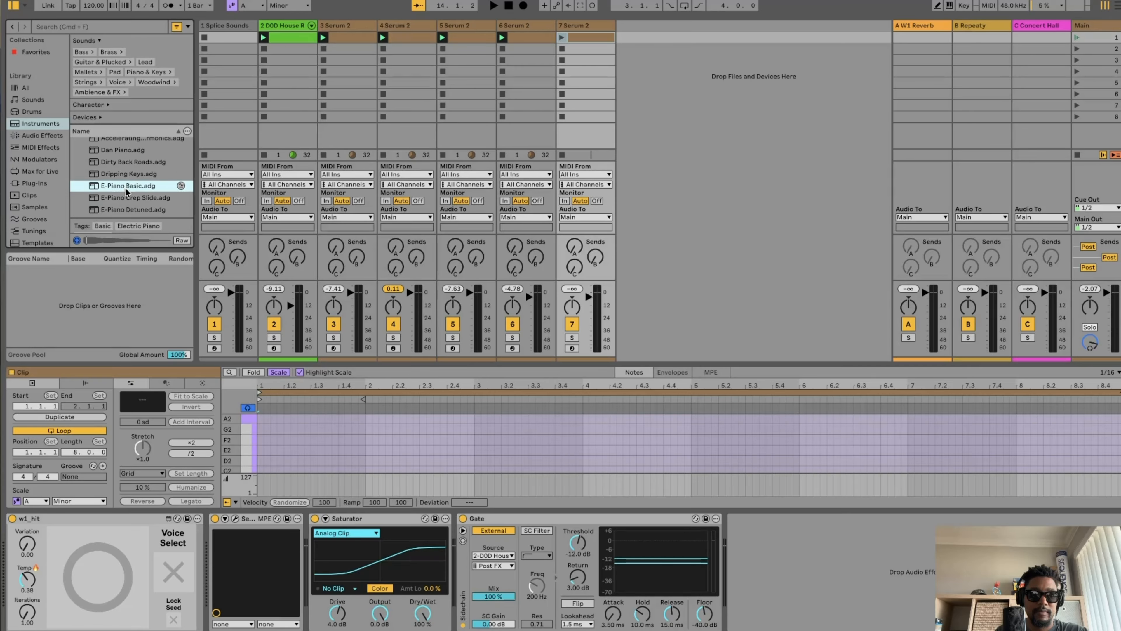
scroll(125, 188, down, 4)
click(126, 181)
scroll(127, 183, down, 4)
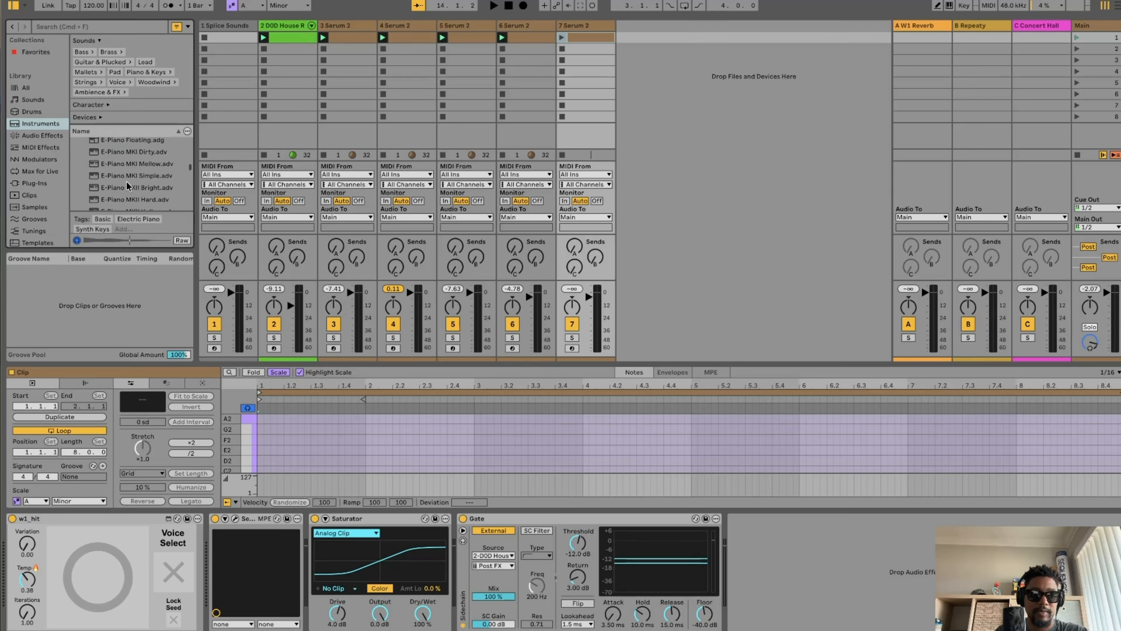
click(127, 182)
scroll(126, 182, down, 3)
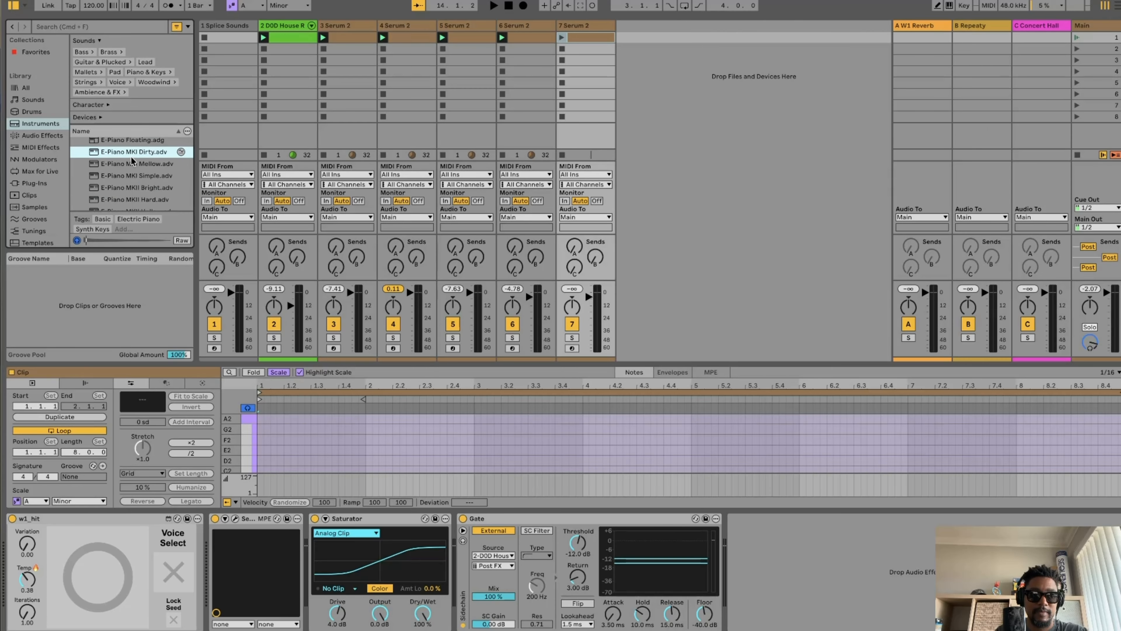
click(137, 202)
scroll(138, 193, down, 1)
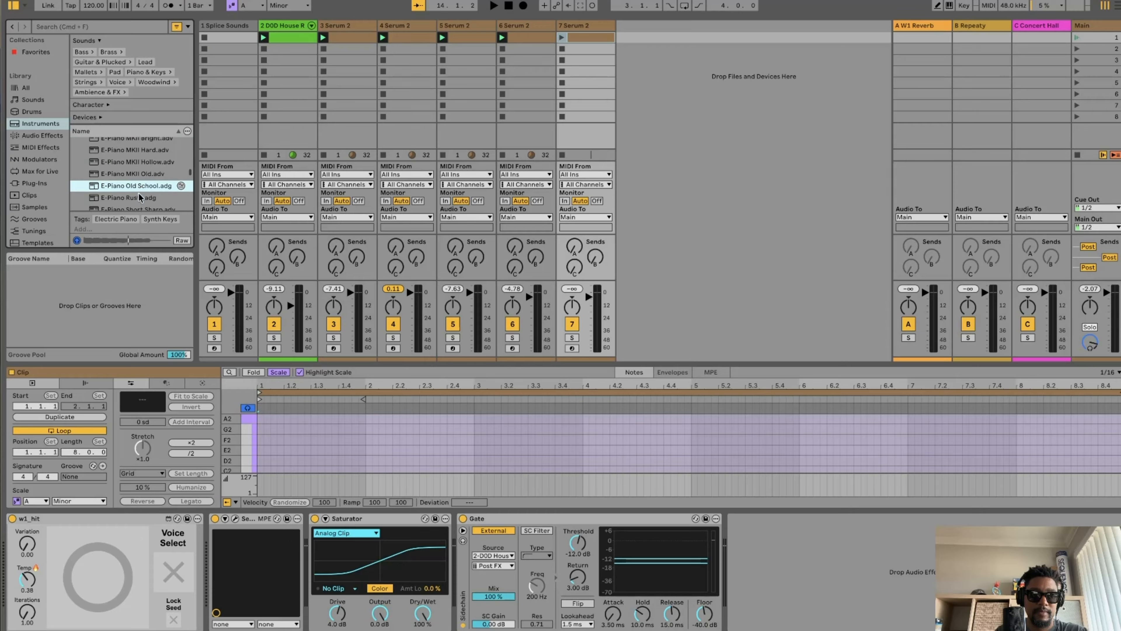
scroll(135, 181, down, 3)
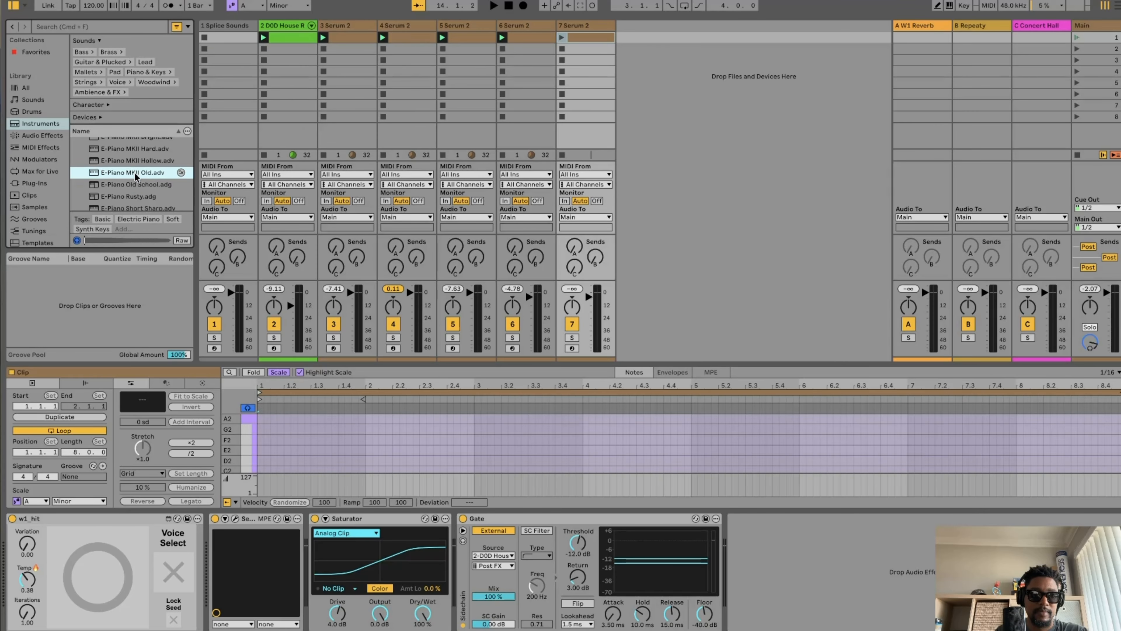
click(134, 178)
key(Down)
key(Down)
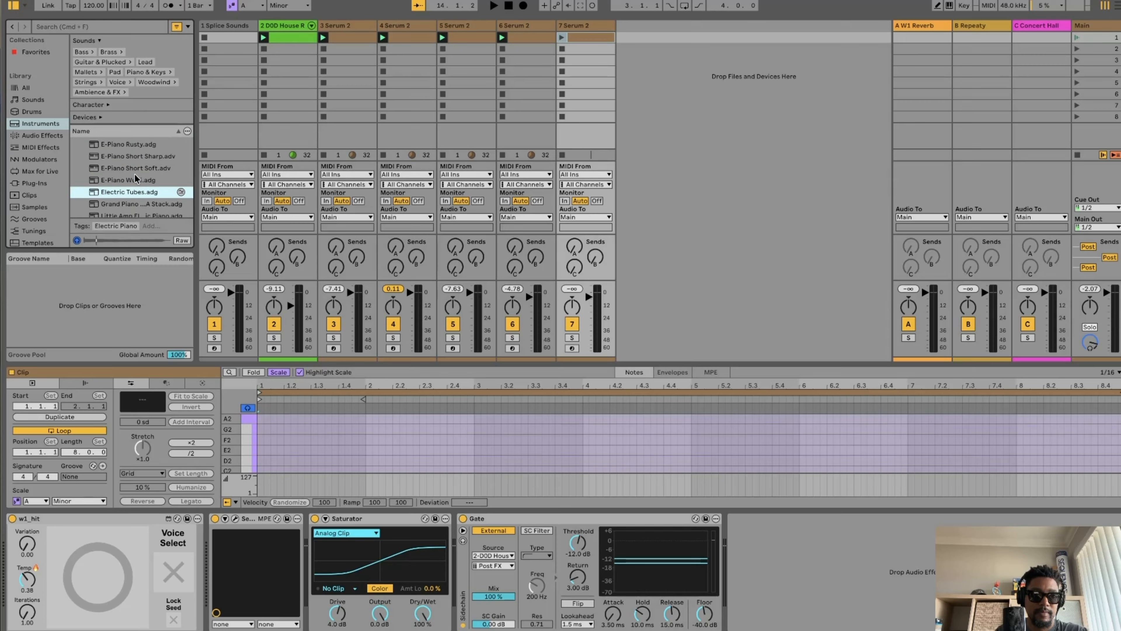
scroll(135, 177, down, 3)
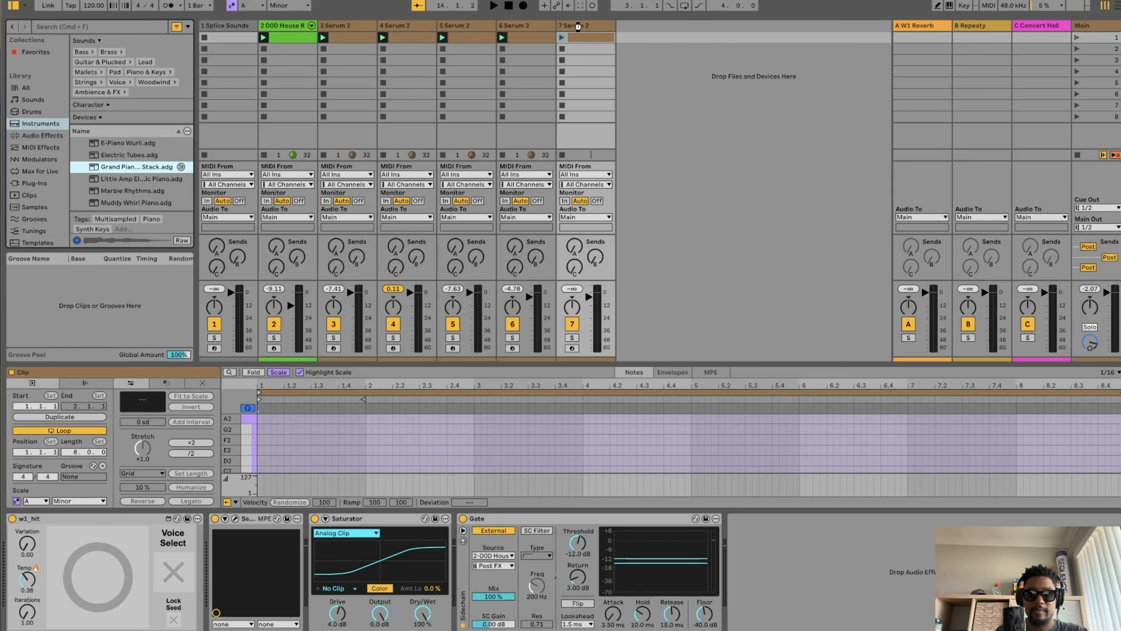
Load the Grand Piano stack preset onto track 7 and audition A1 in an enlarged clip editor
drag(578, 27, 588, 29)
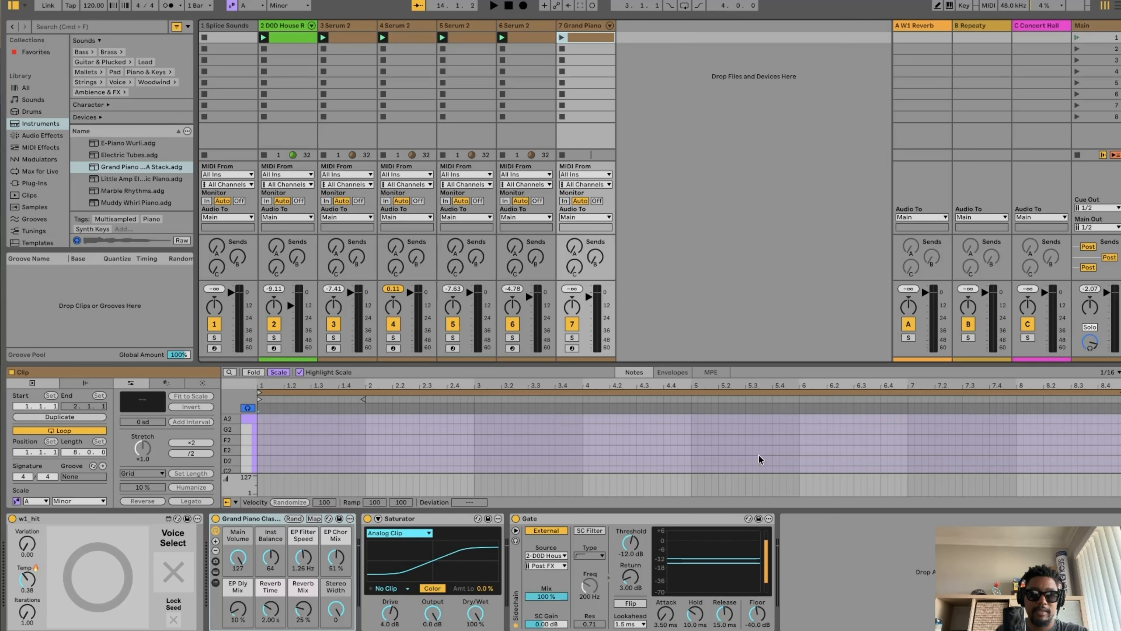
drag(720, 364, 735, 304)
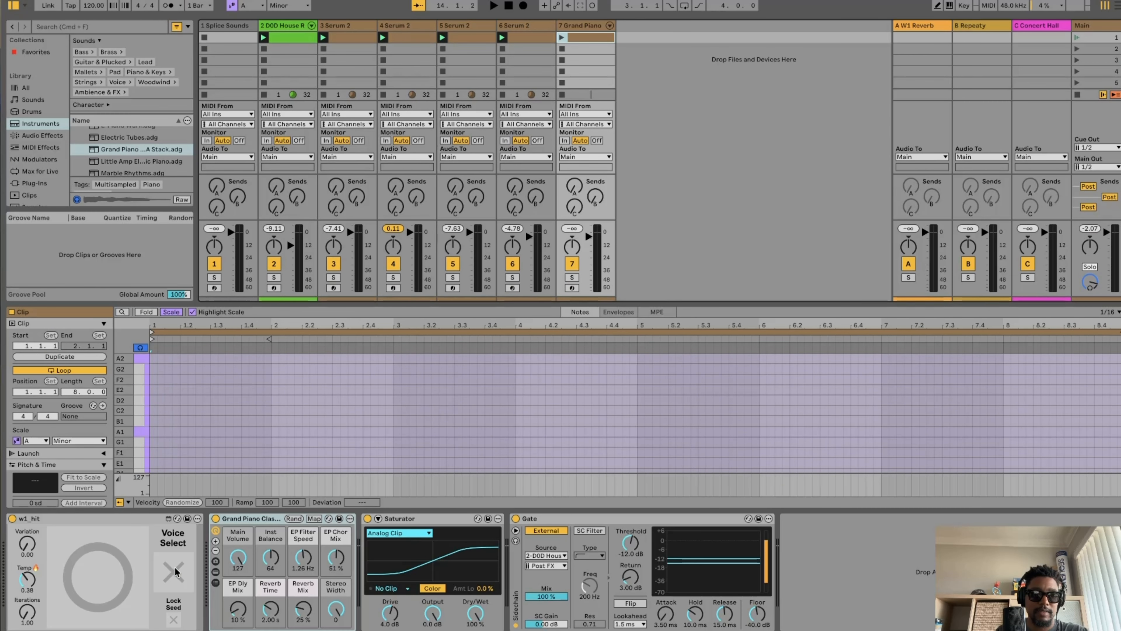
click(138, 433)
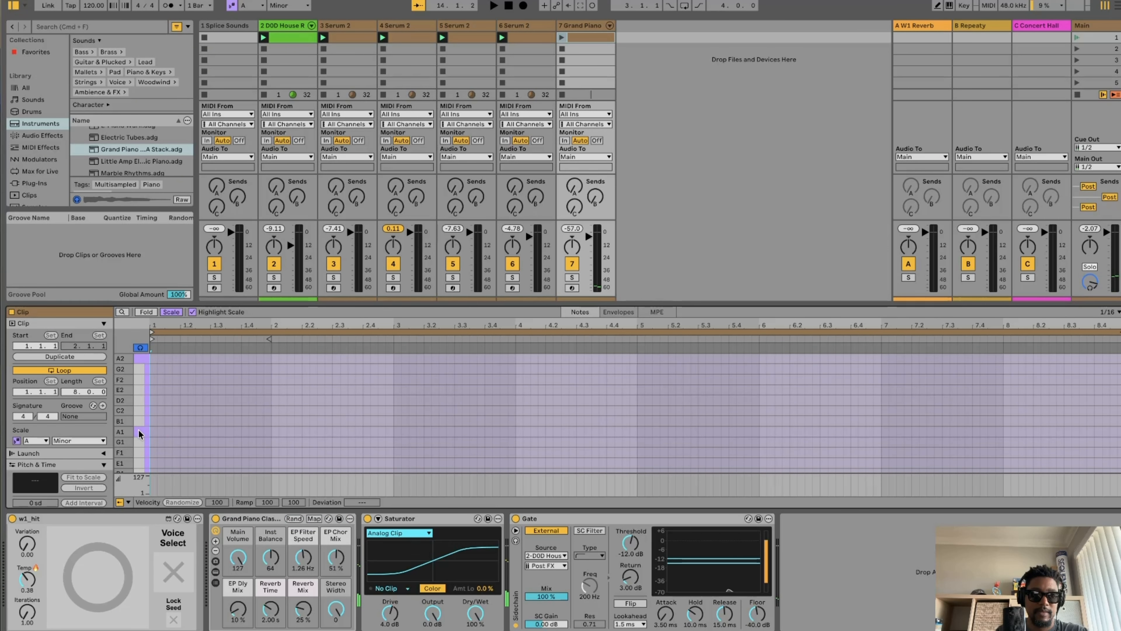
click(139, 431)
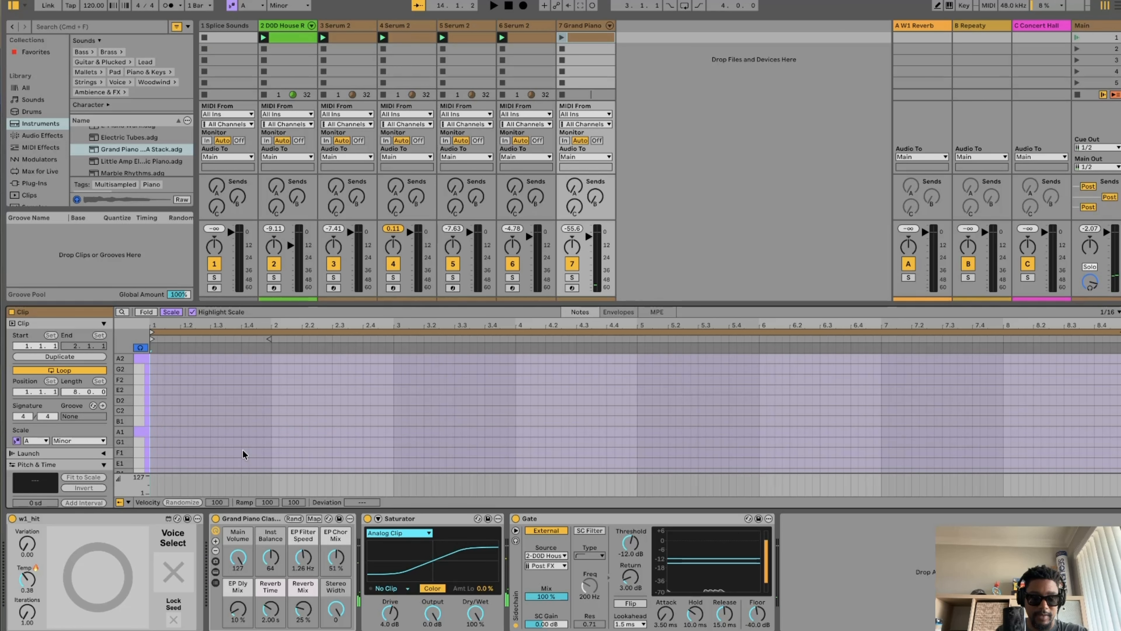
Audition A1 with the Gate removed from the Grand Piano track, and restore the Gate after the Saturator
click(638, 519)
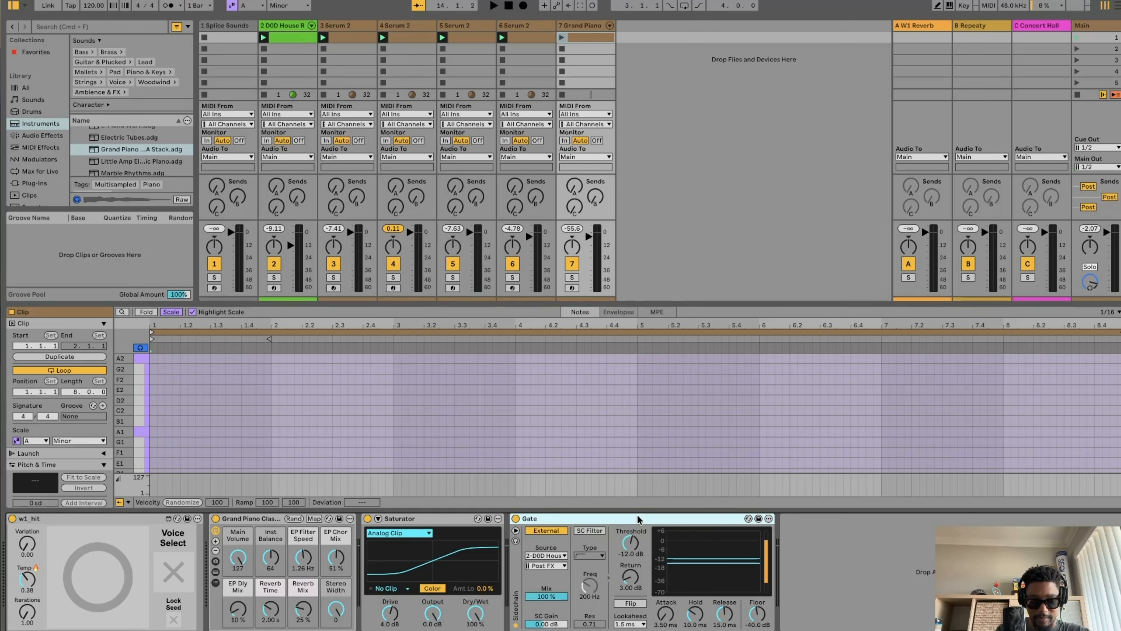
key(Delete)
click(141, 432)
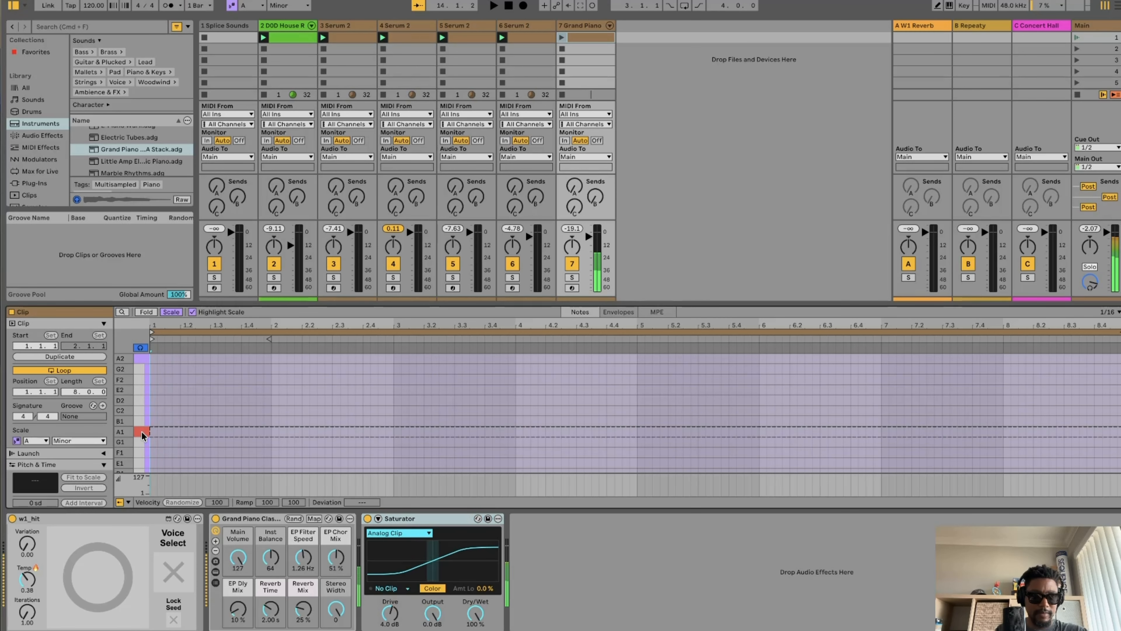
click(180, 573)
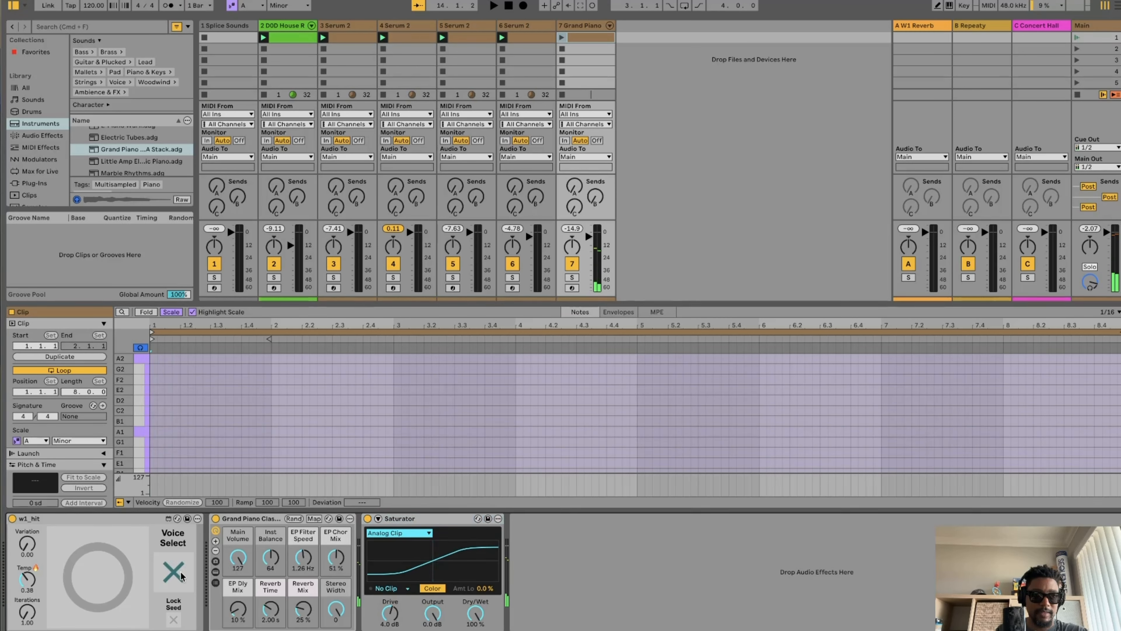
click(141, 435)
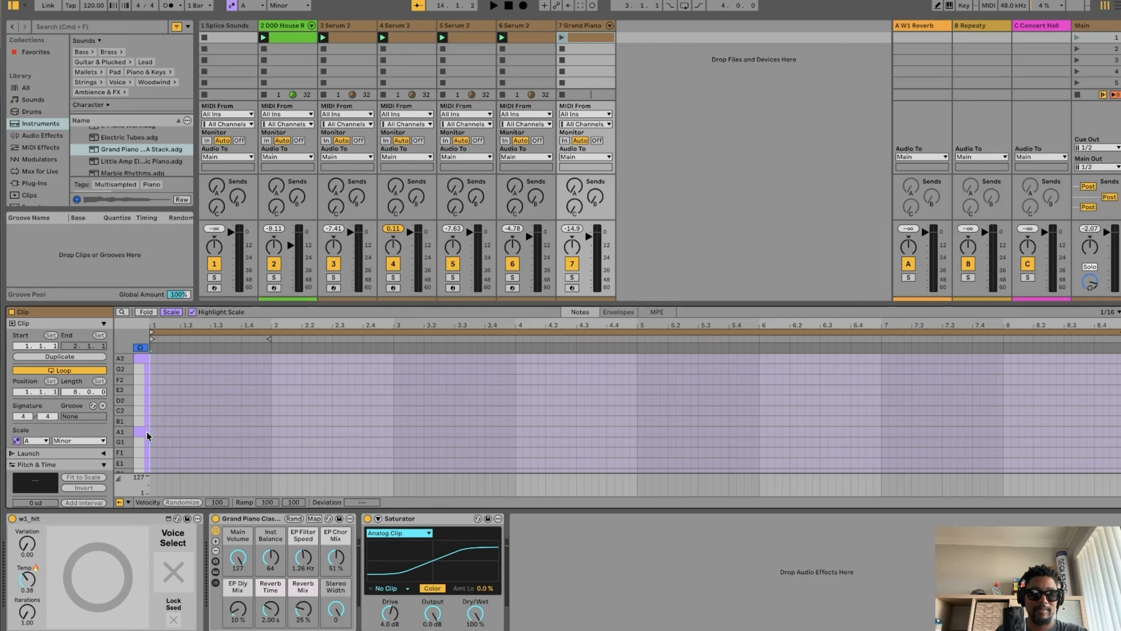
click(623, 584)
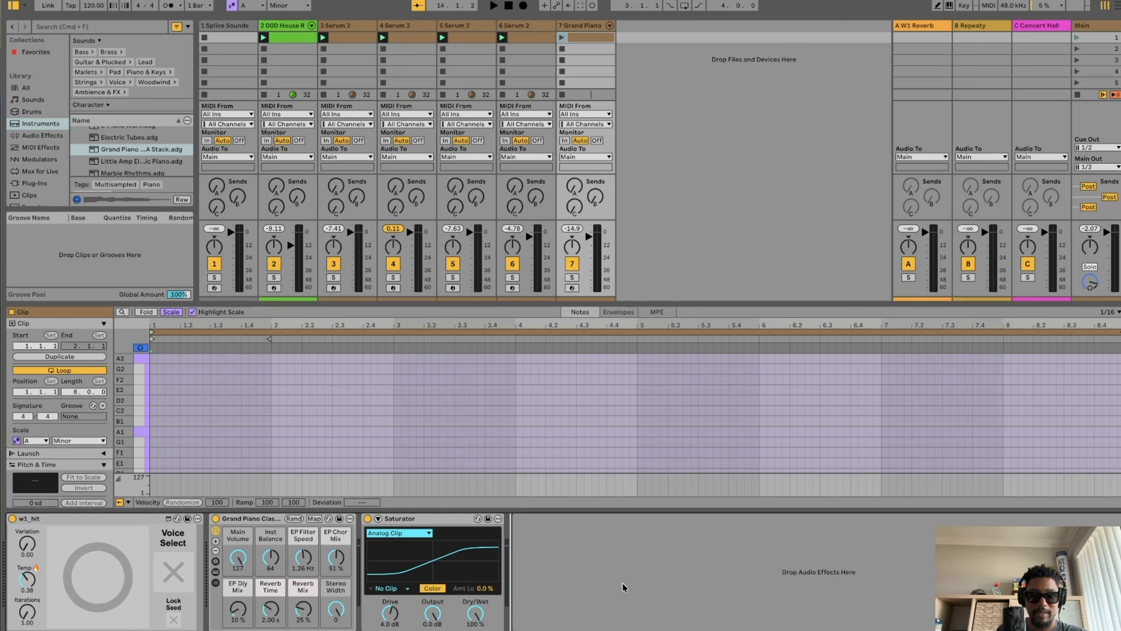
key(super+v)
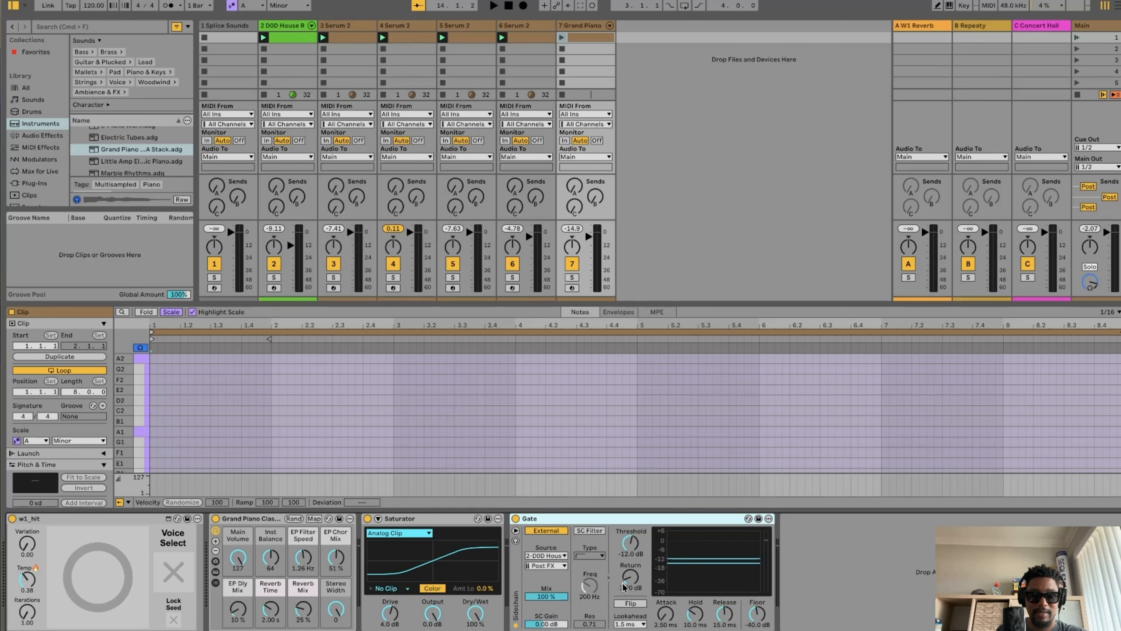
Add a one-bar A1 note at the start of the piano clip and duplicate it to fill all eight bars
double_click(155, 433)
drag(157, 432, 1120, 378)
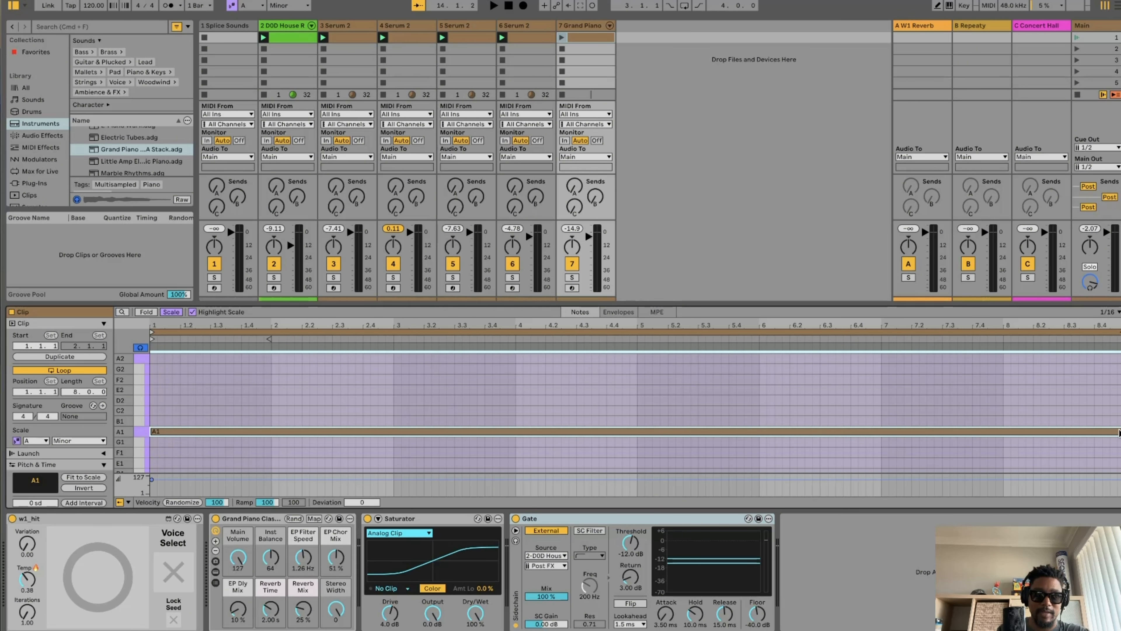
click(1120, 432)
drag(1119, 431, 271, 431)
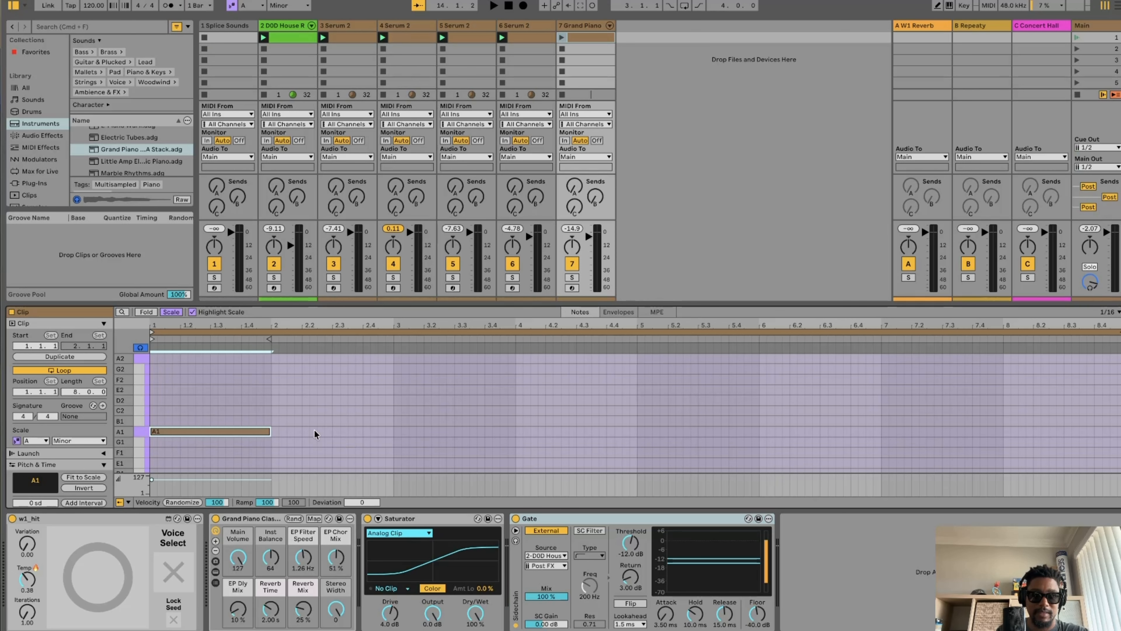
key(super+d)
key(super+d)
key(super+d)
key(super+d)
key(super+d)
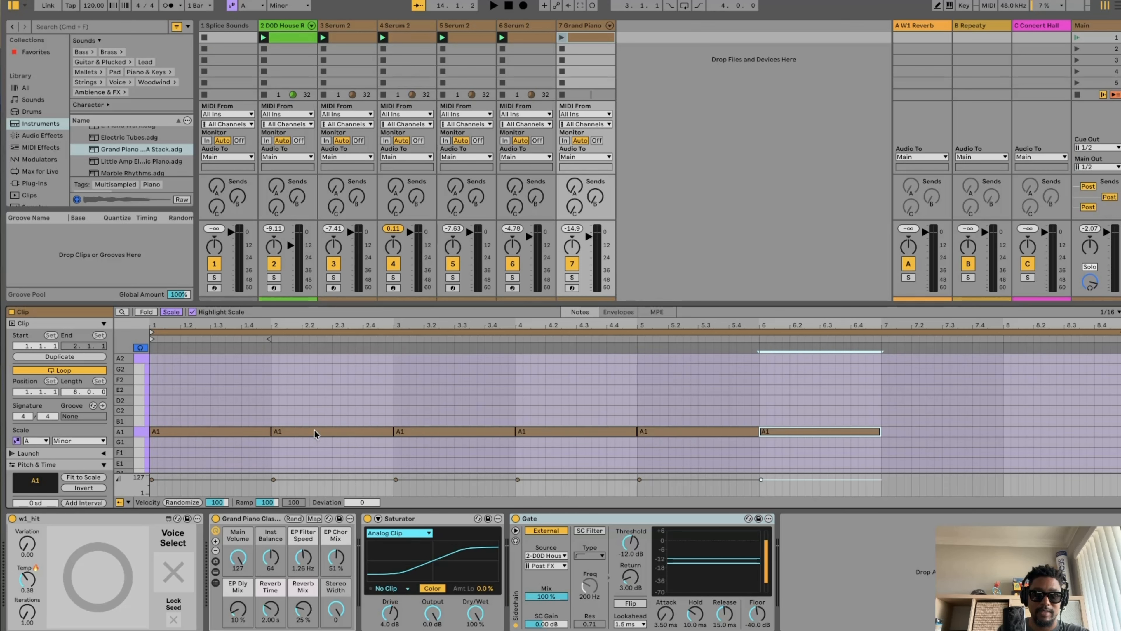
key(super+d)
key(super+d)
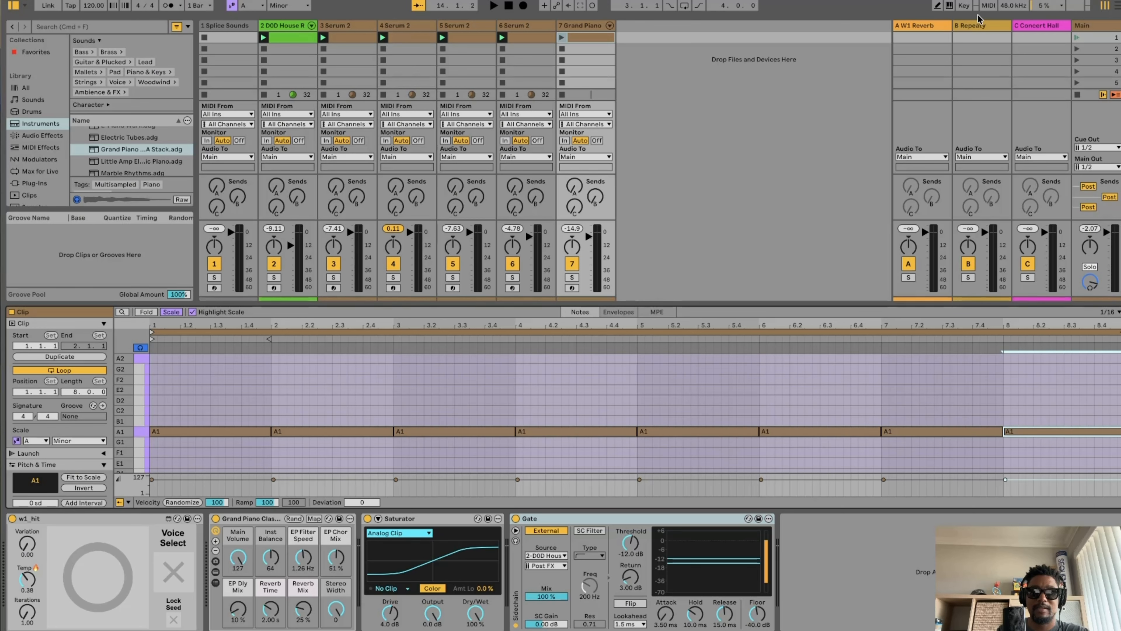
Play scene 1 and solo the Grand Piano track
click(1076, 39)
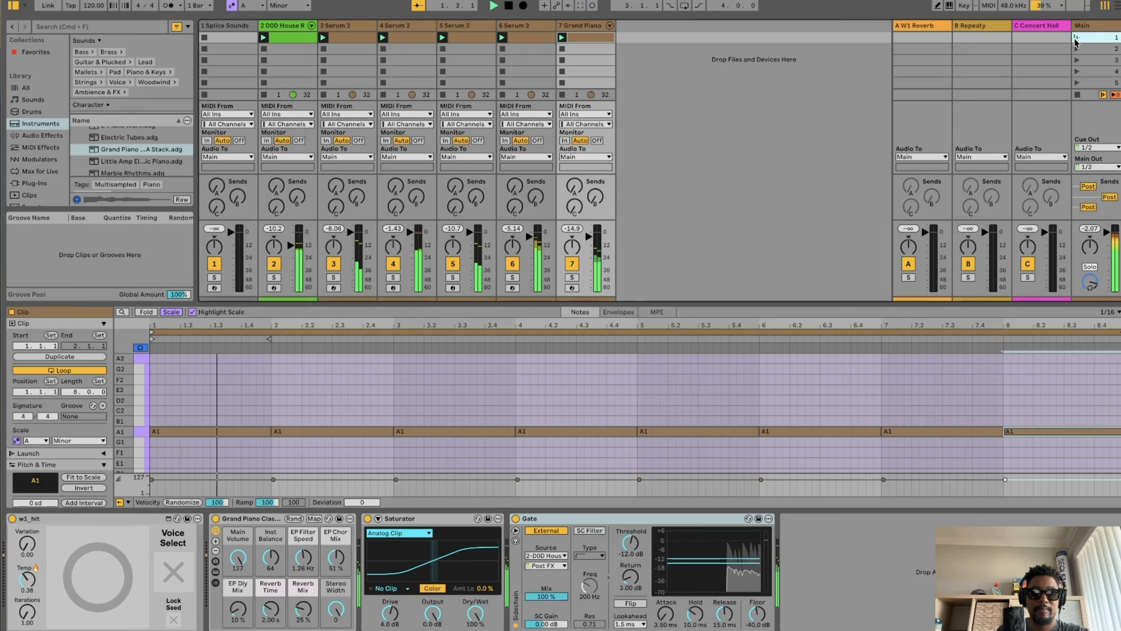
click(572, 277)
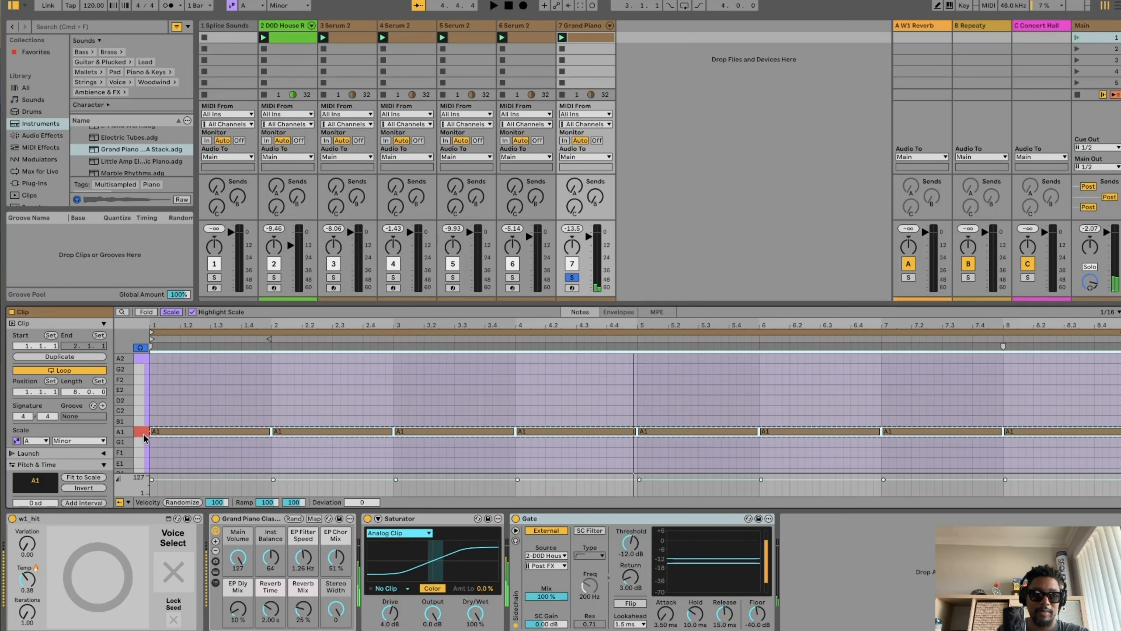
Copy all the A1 notes in the piano clip and transpose the copies up one octave to A2
click(143, 433)
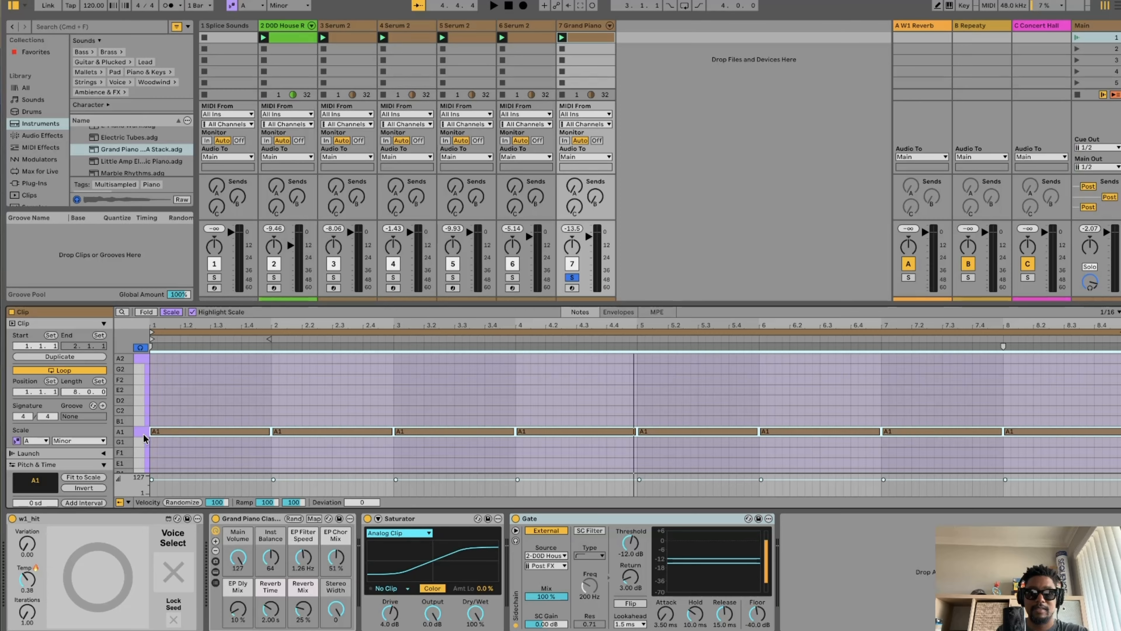
key(super+c)
key(super+v)
key(Up)
key(Up)
key(Up)
key(Up)
key(Up)
key(Up)
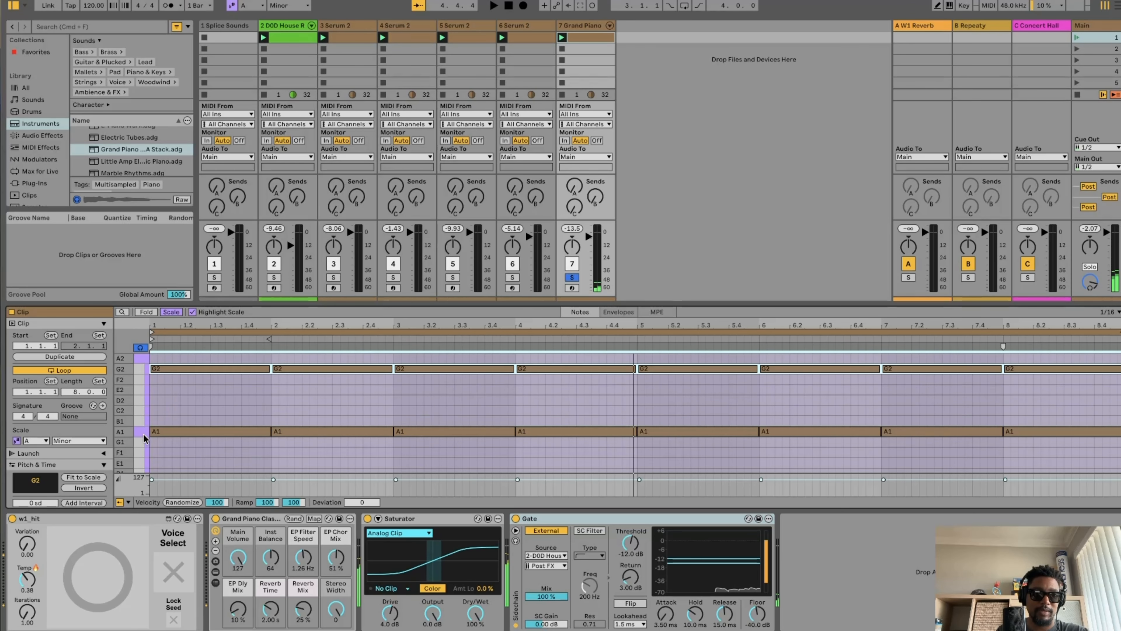
key(Up)
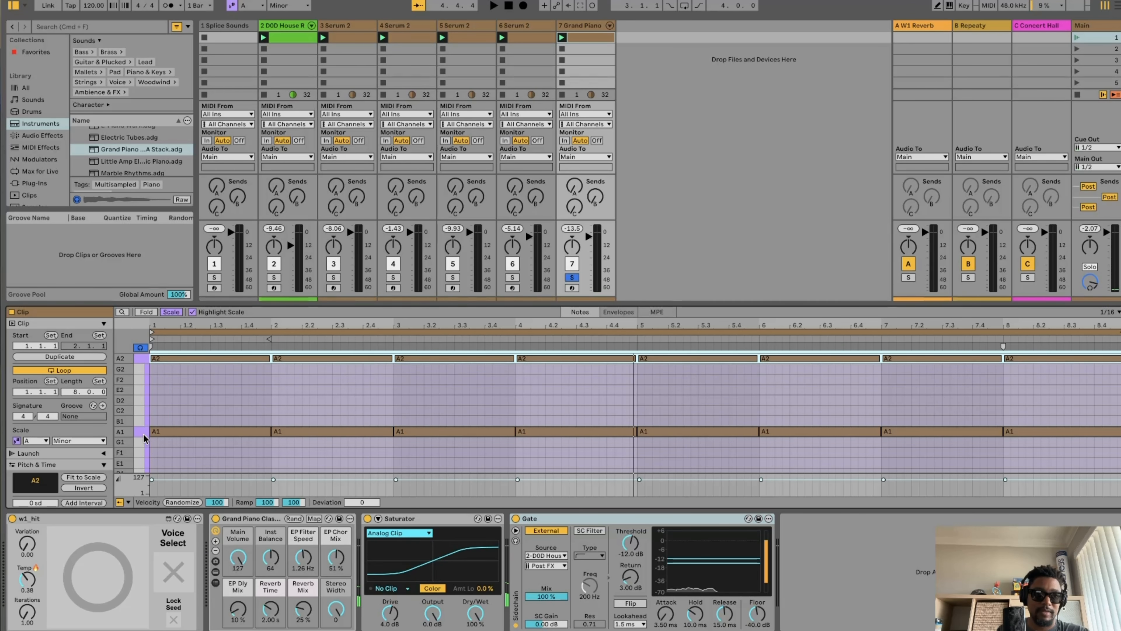
Copy the A2 notes, move the copies down to D2, and play the soloed piano clip
key(super+c)
key(super+v)
key(Down)
key(Down)
key(Down)
key(Down)
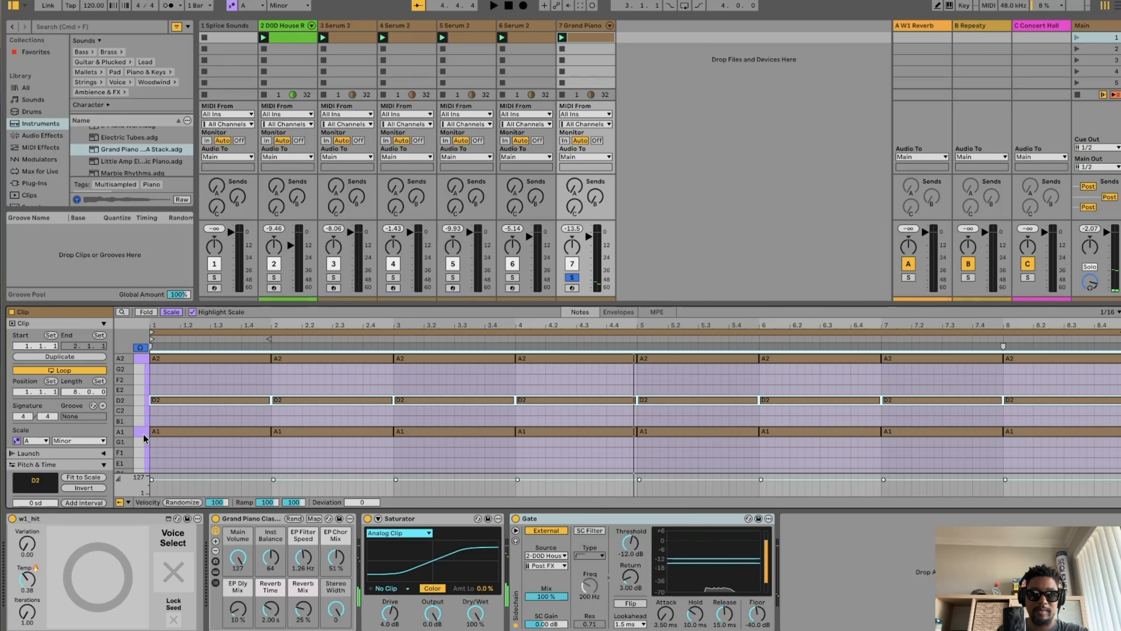
key(space)
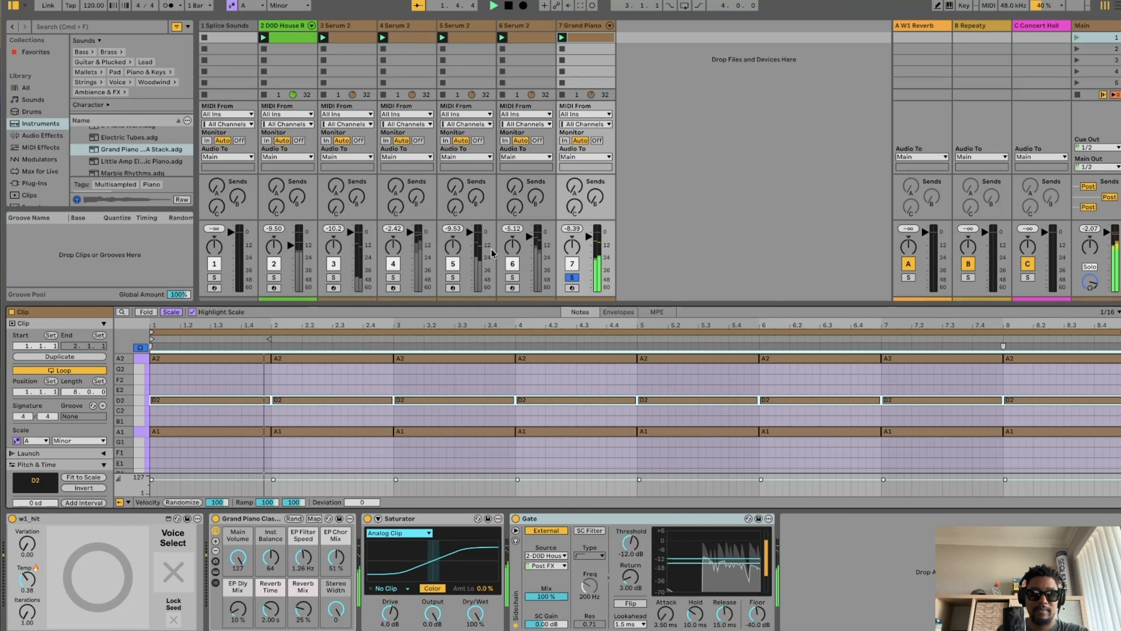
Remove the Gate from the Grand Piano track and delete all notes from its clip
click(669, 522)
key(Delete)
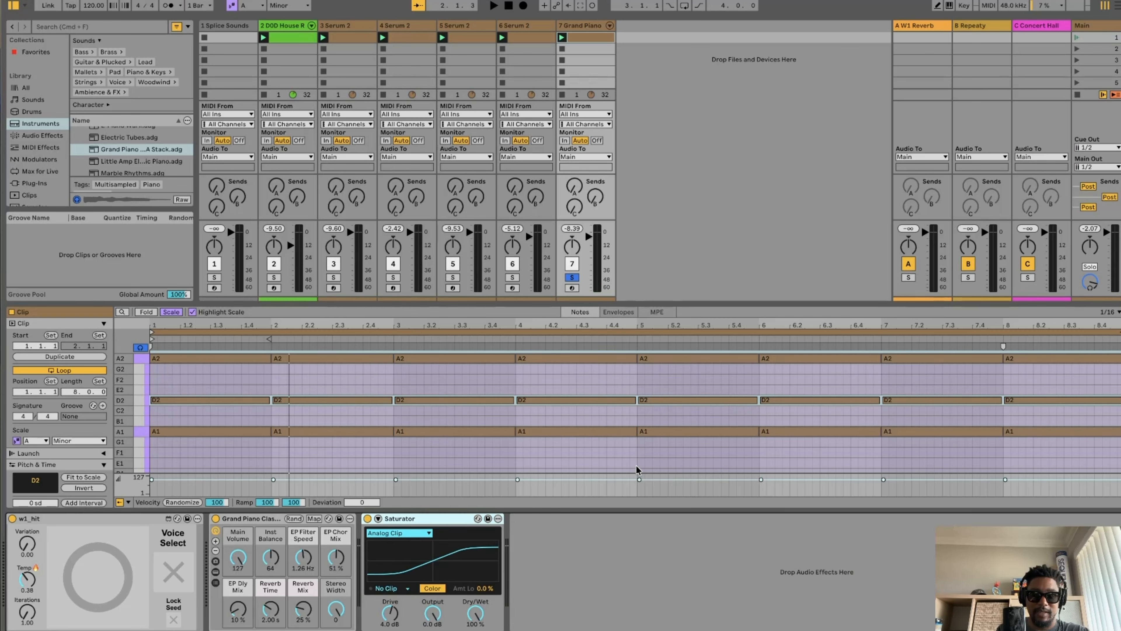
click(637, 455)
key(super+a)
key(Delete)
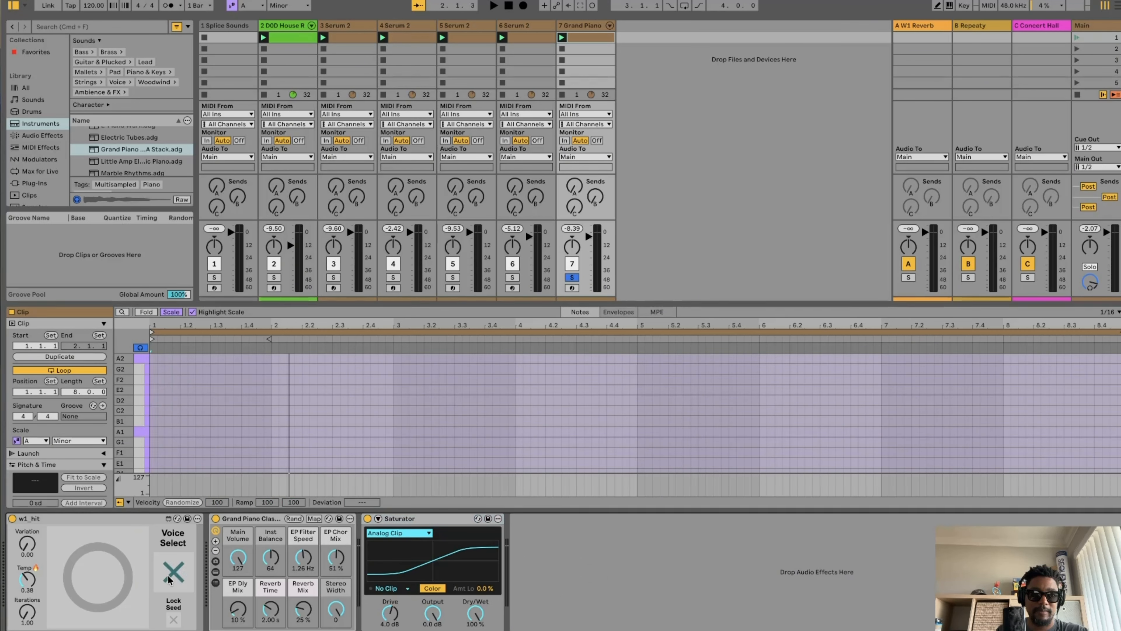
Generate an A1 rhythm in the empty piano clip with w1_hit, start playback and unsolo the Grand Piano track
click(141, 433)
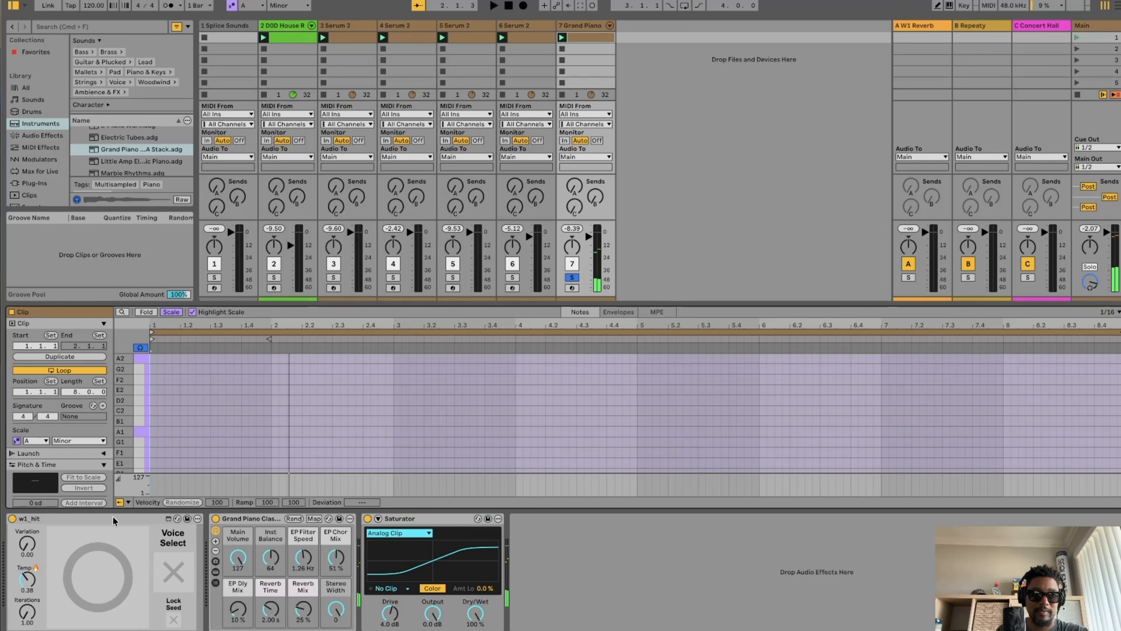
click(98, 577)
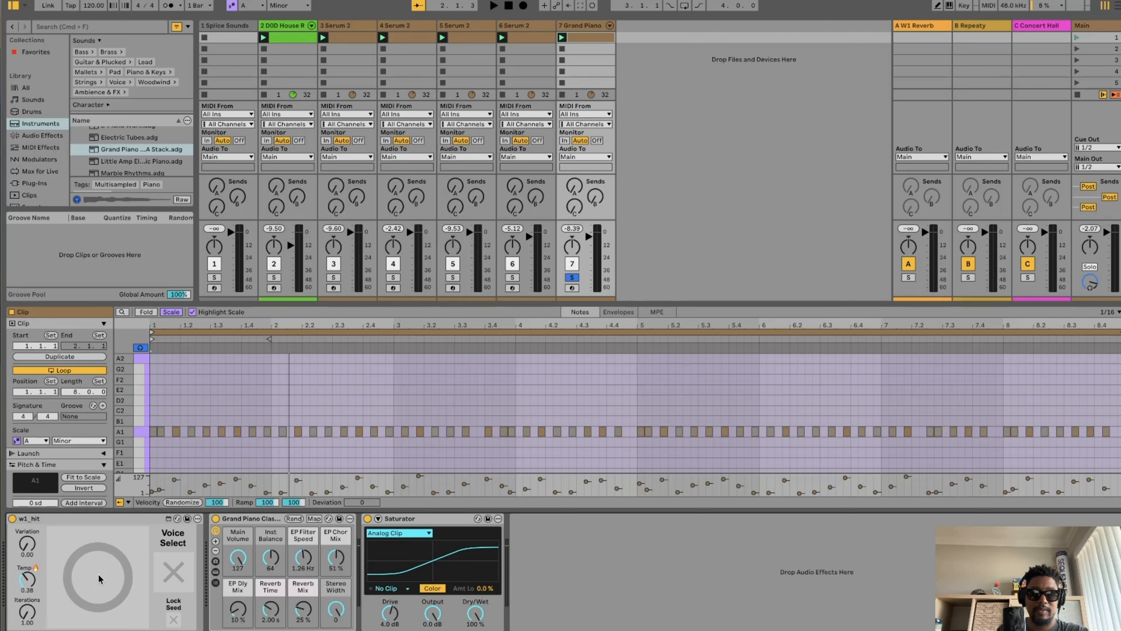
key(space)
click(572, 278)
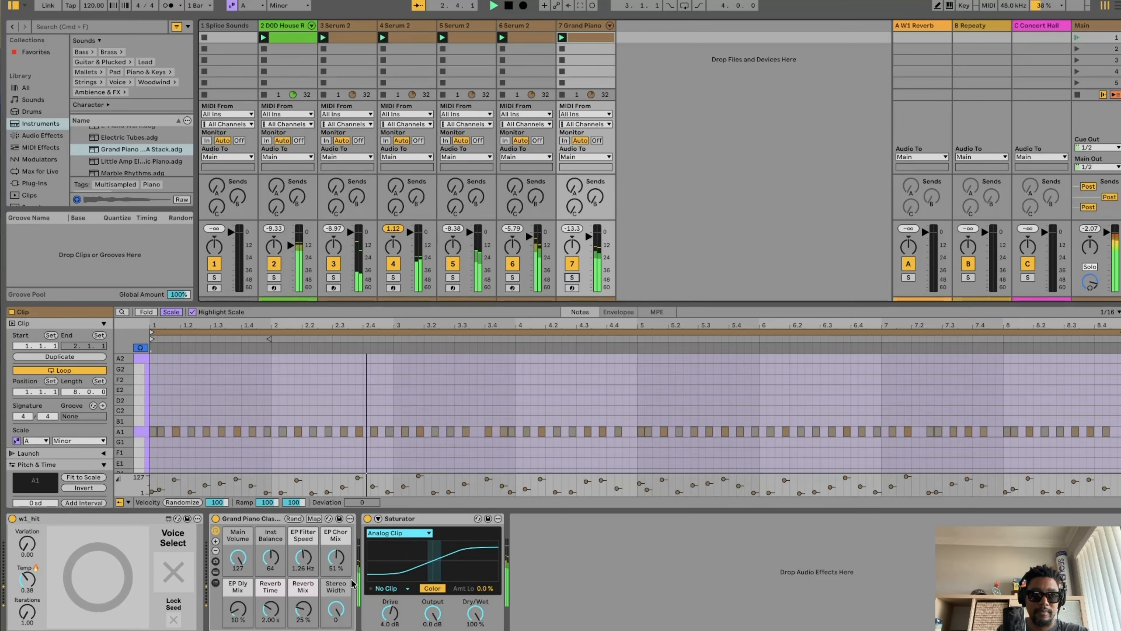
Set the Saturator Drive on the Grand Piano track to 10 dB and generate another A1 rhythm with w1_hit
mouse_move(390, 613)
mouse_down()
mouse_move(391, 594)
mouse_move(391, 613)
mouse_up()
key(space)
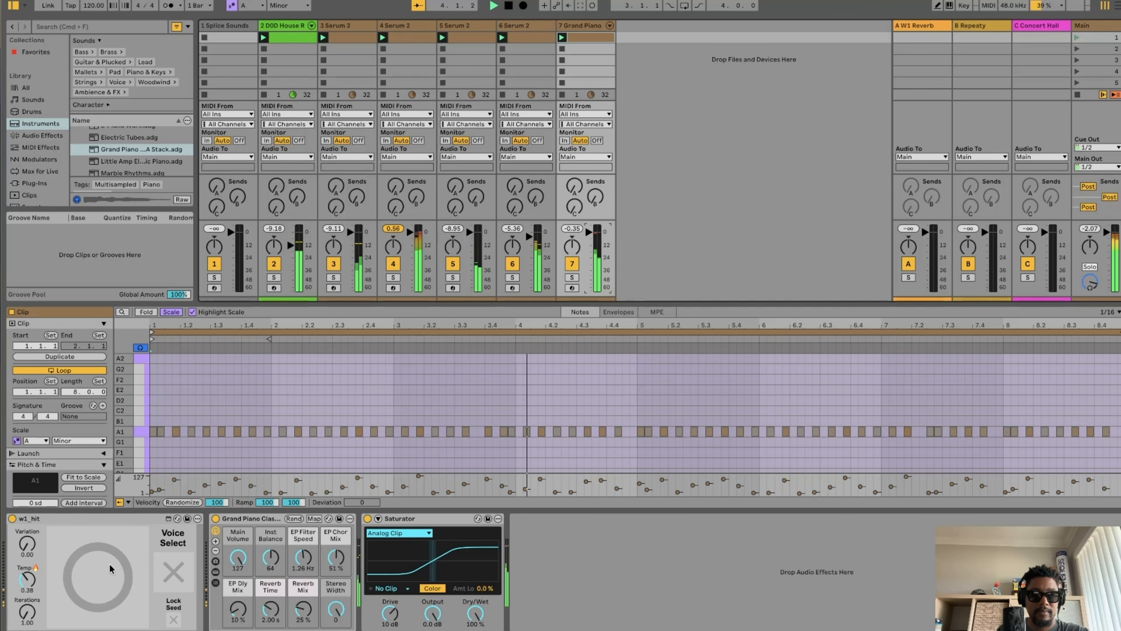
click(100, 580)
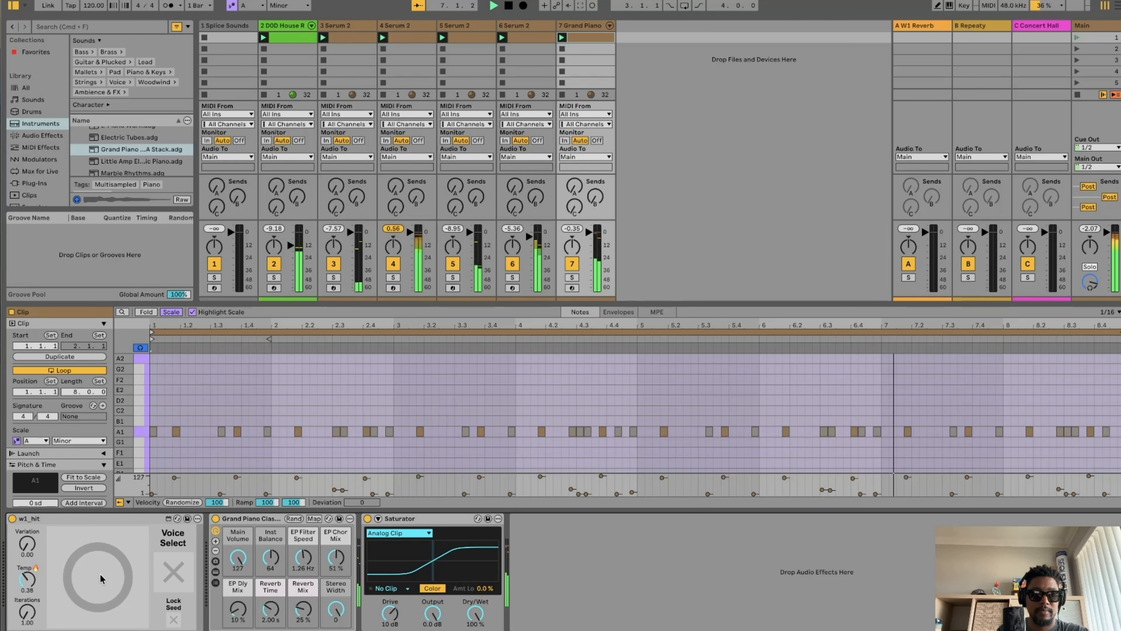
Transpose all the piano clip's A1 notes up one octave to A2 and set the Saturator Drive to 7.4 dB
click(188, 410)
click(143, 434)
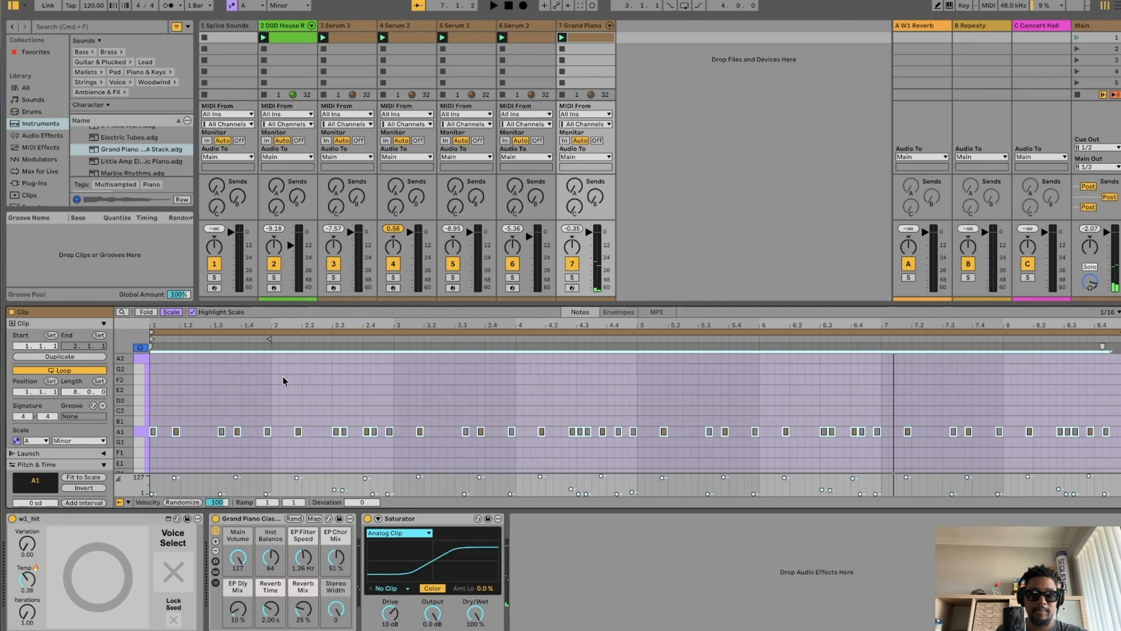
key(shift+Up)
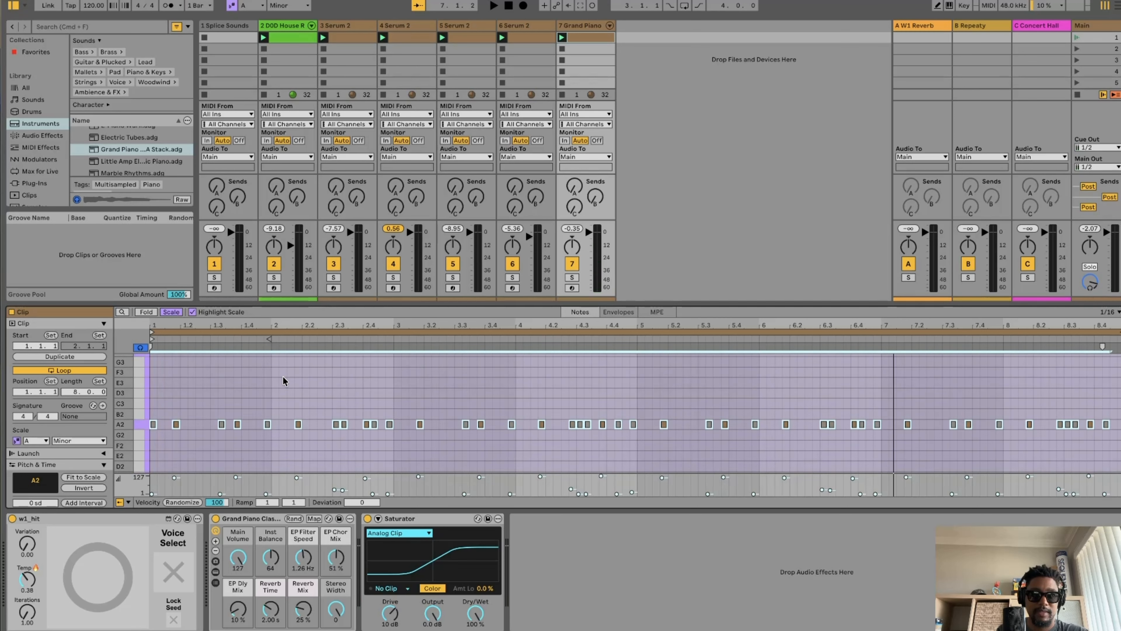
key(shift+Up)
key(shift+Down)
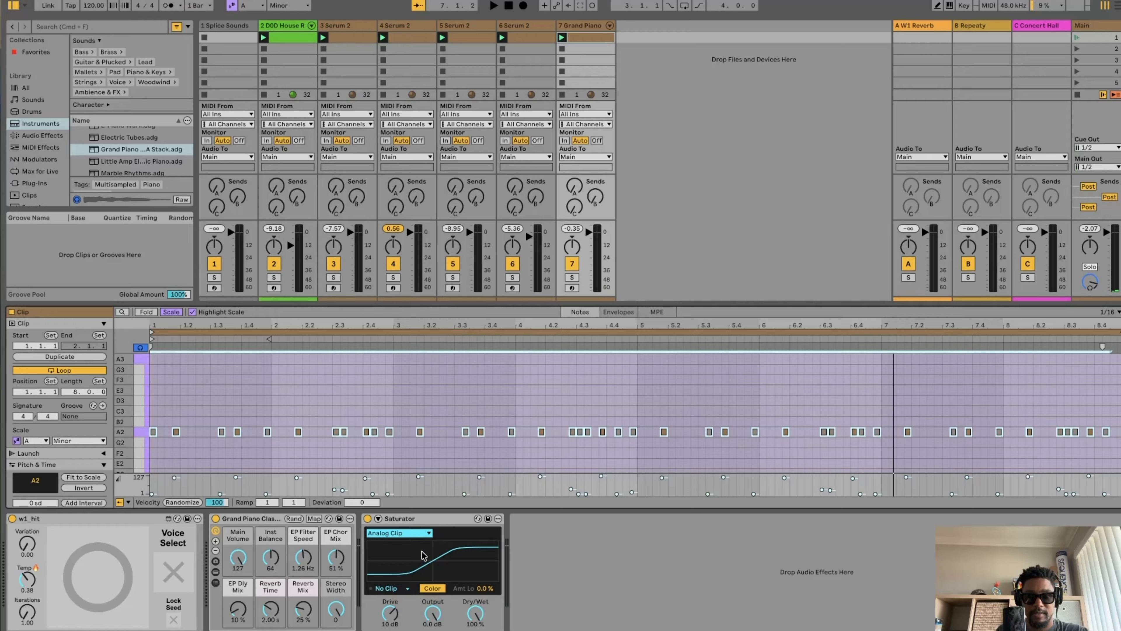
click(396, 613)
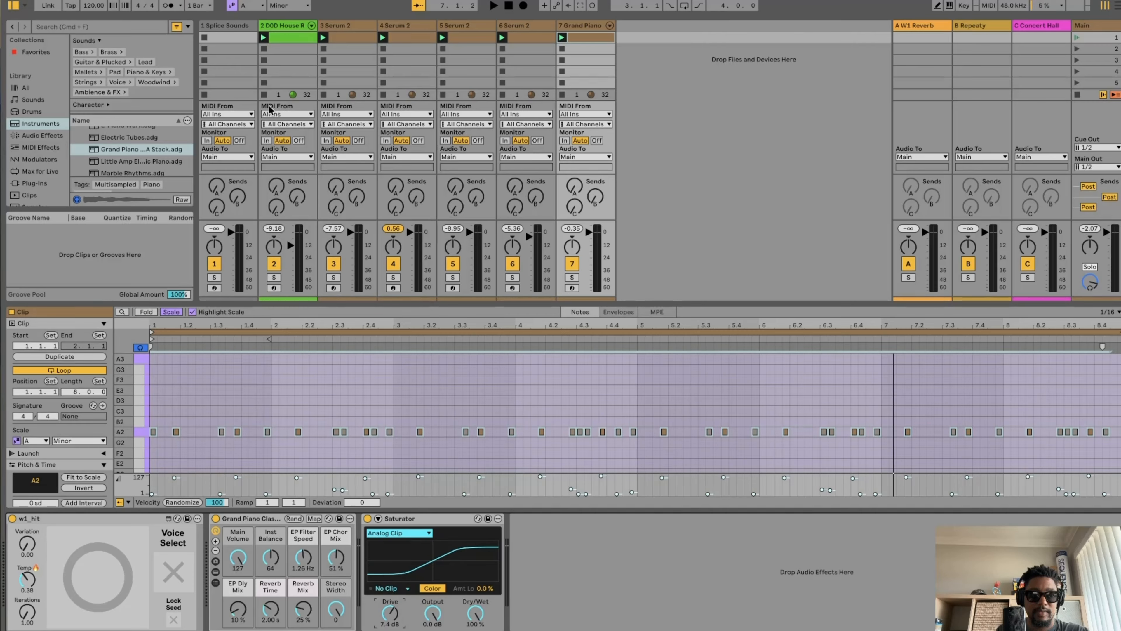
Search the browser for "grand piano thin" and load Grand Piano Thin Air.adg onto the Grand Piano track in place of the current instrument
click(125, 30)
text(g)
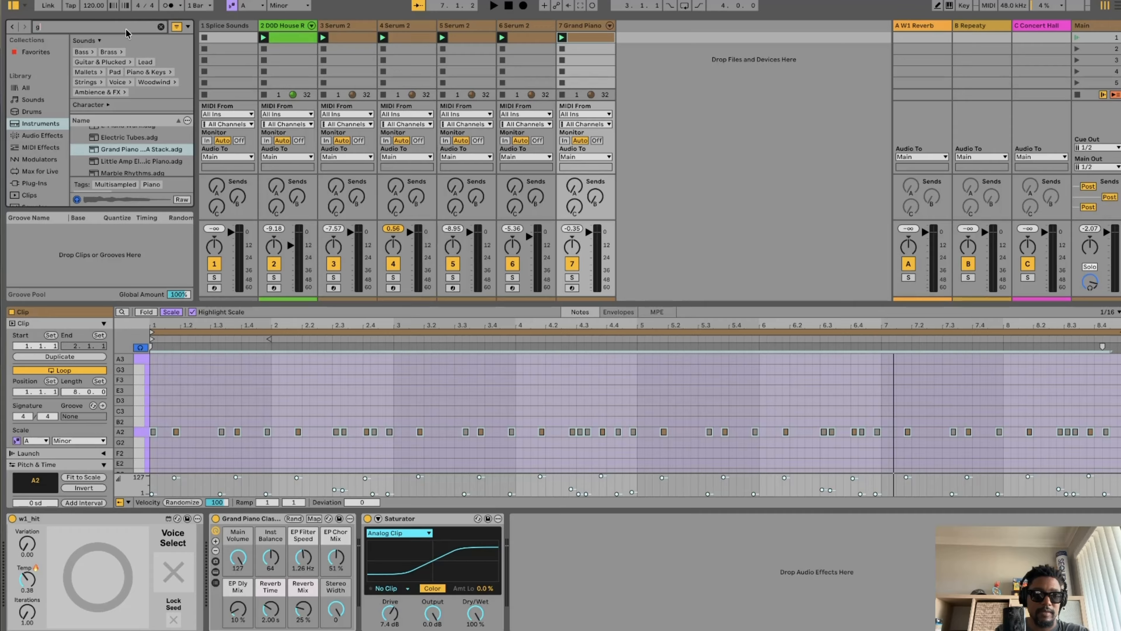
text(rand pia)
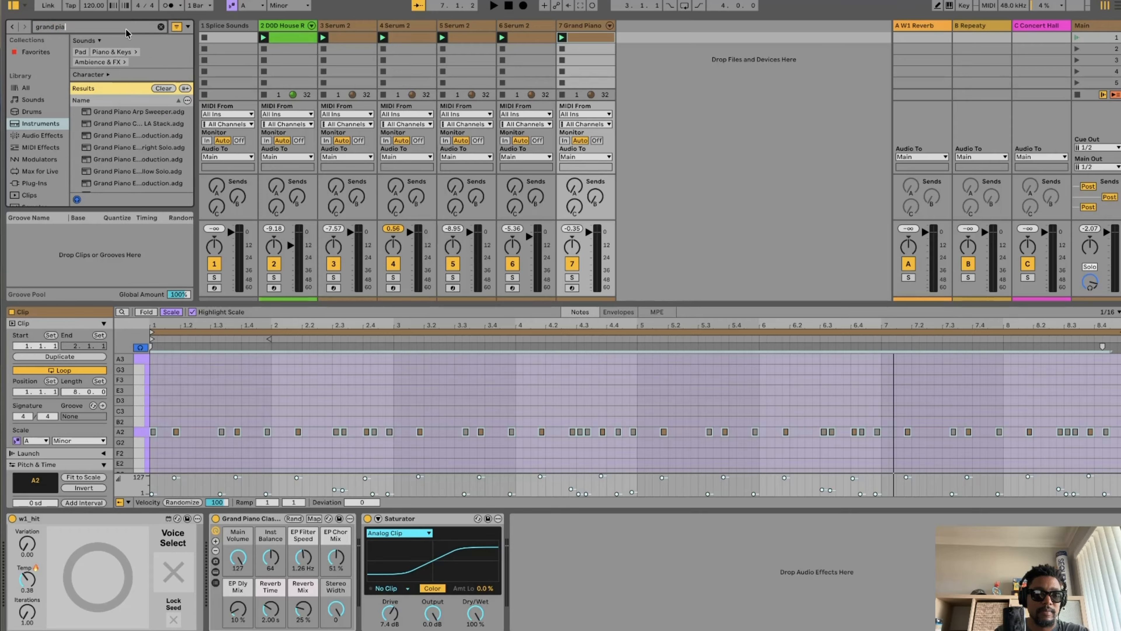
text(no thin)
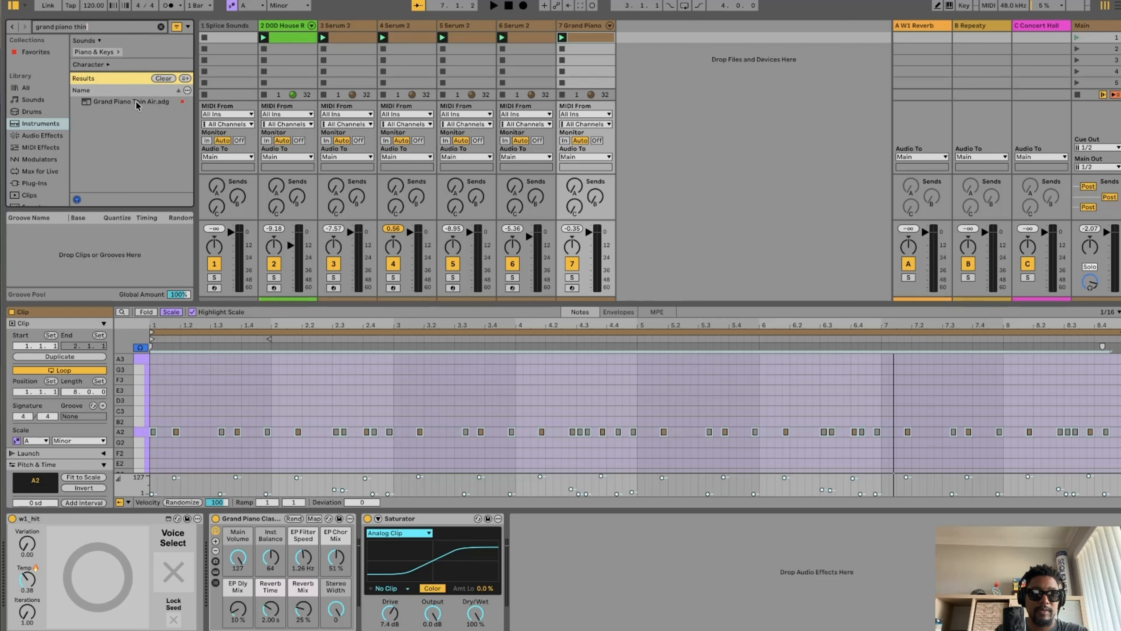
drag(119, 106, 582, 29)
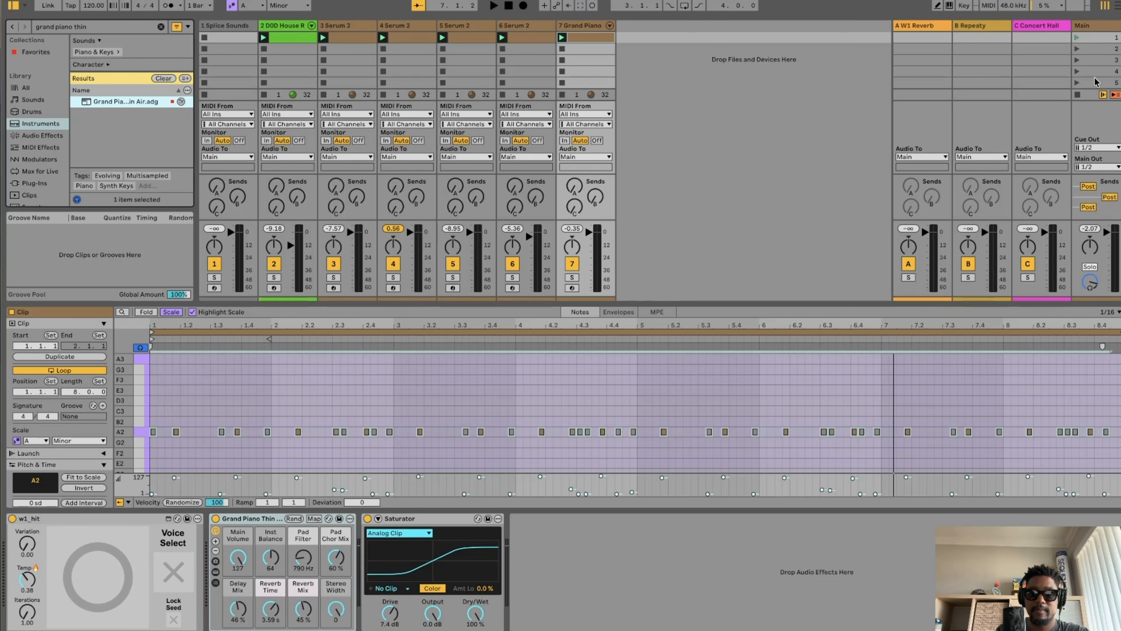
Audition the new piano sound with a fresh w1_hit rhythm on A1 and delete the A2 notes from the clip
key(space)
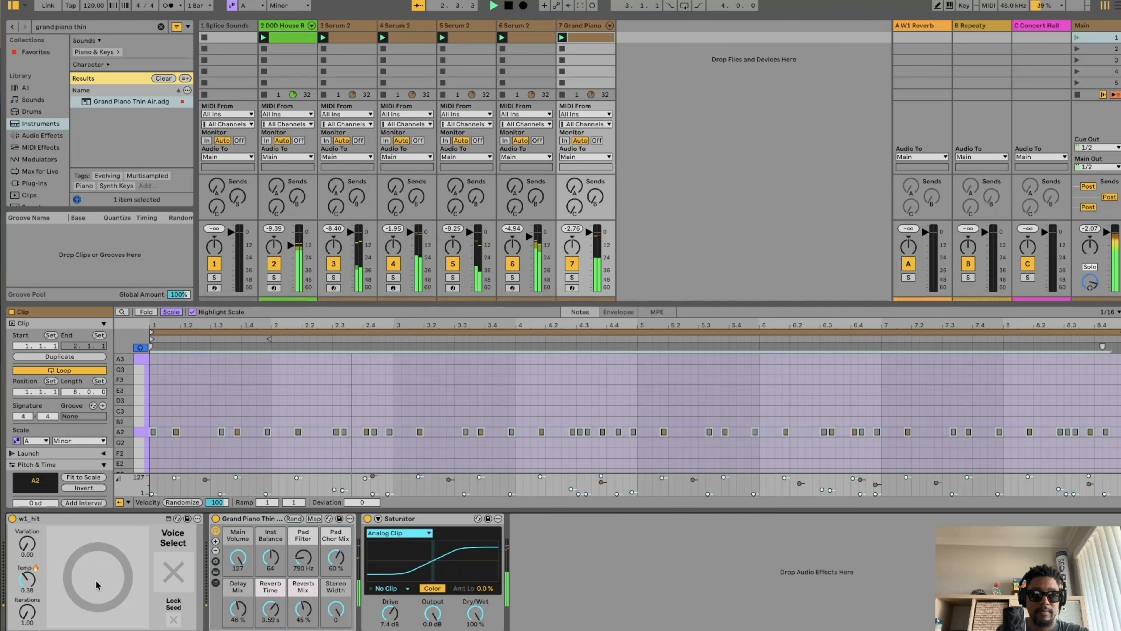
scroll(281, 442, down, 5)
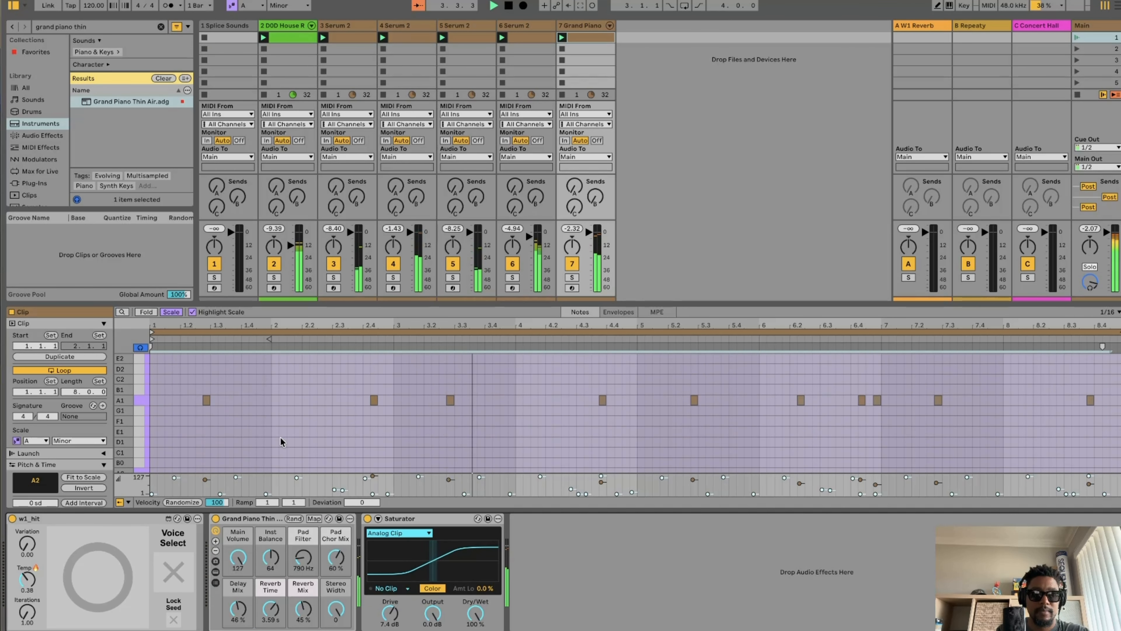
scroll(280, 442, up, 4)
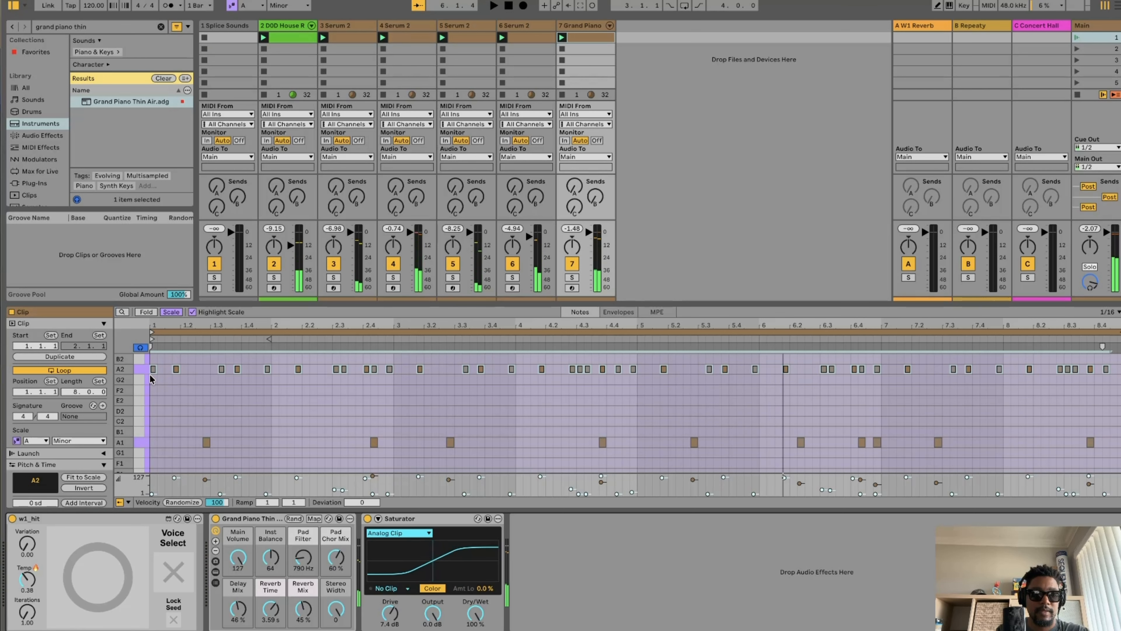
key(Delete)
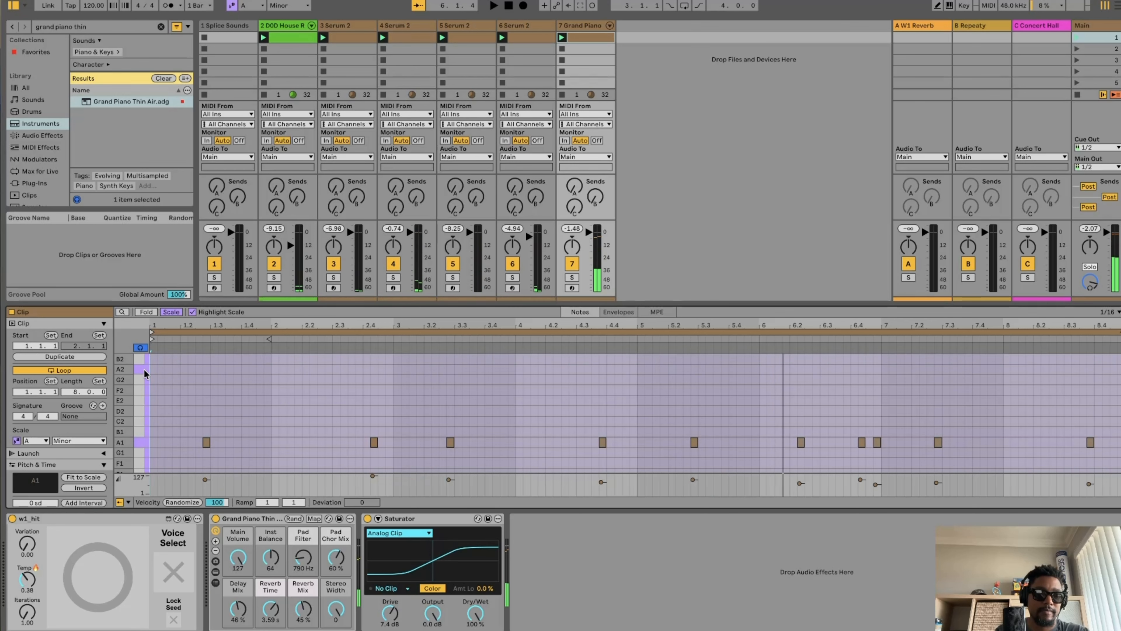
Regenerate the piano clip's A1 rhythm with w1_hit repeatedly during playback to pick a sparse repeating pattern, and stop playback
click(188, 570)
click(139, 444)
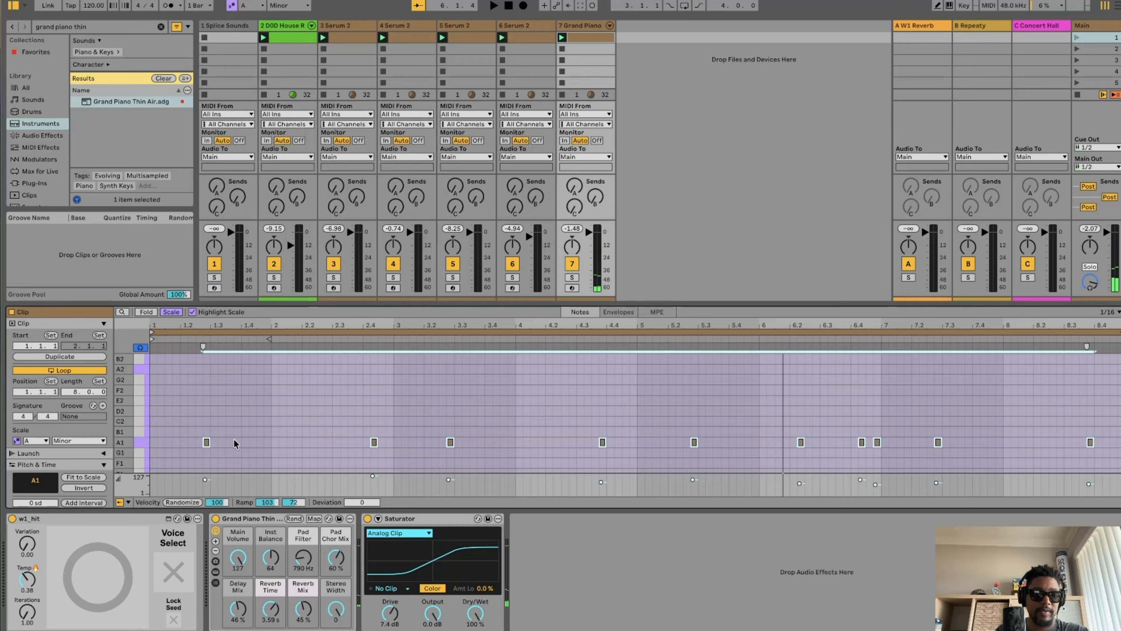
click(98, 573)
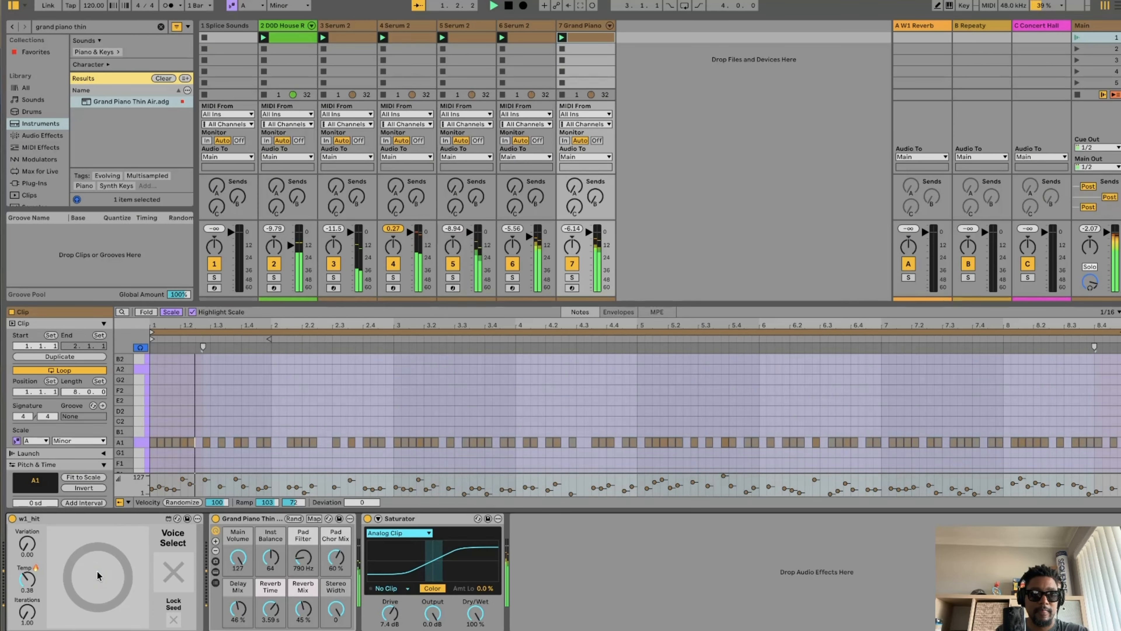
click(98, 575)
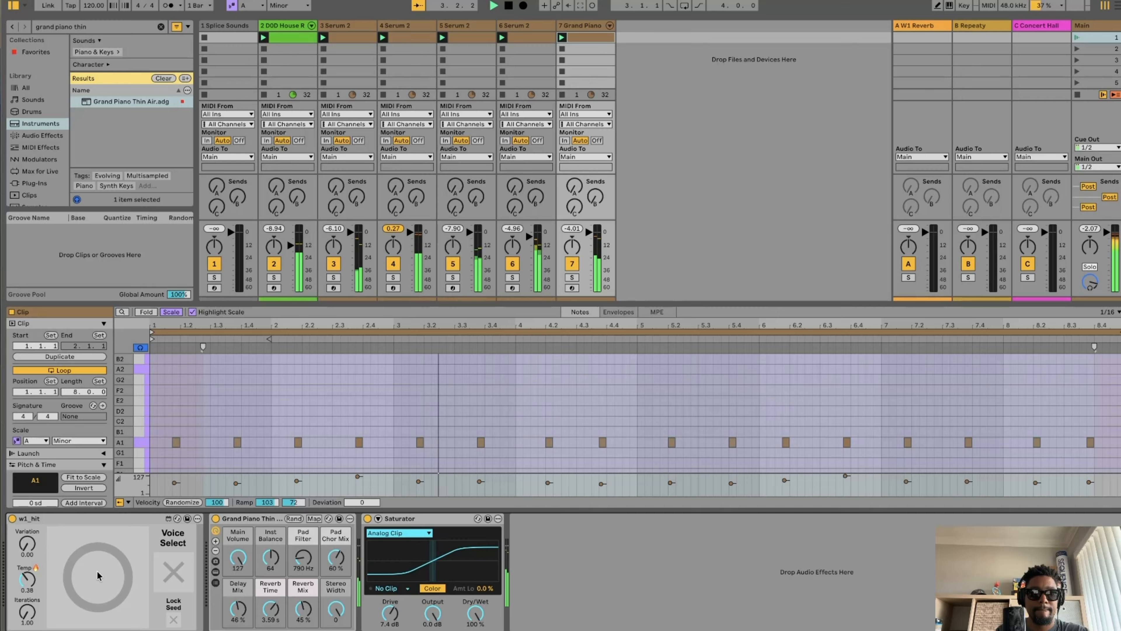
click(98, 576)
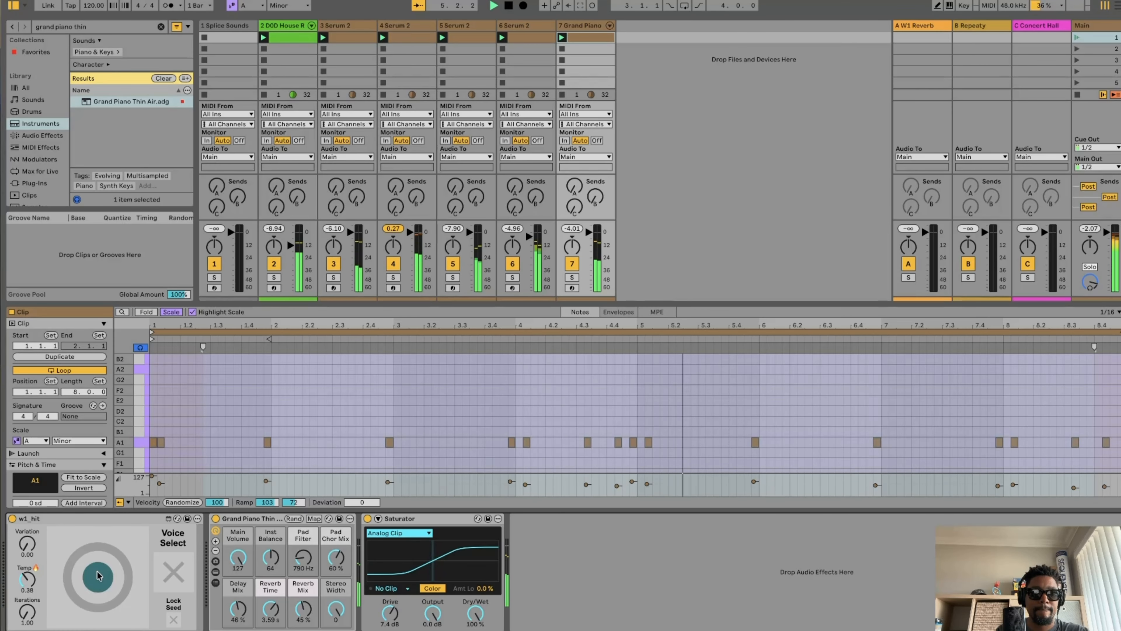
click(98, 576)
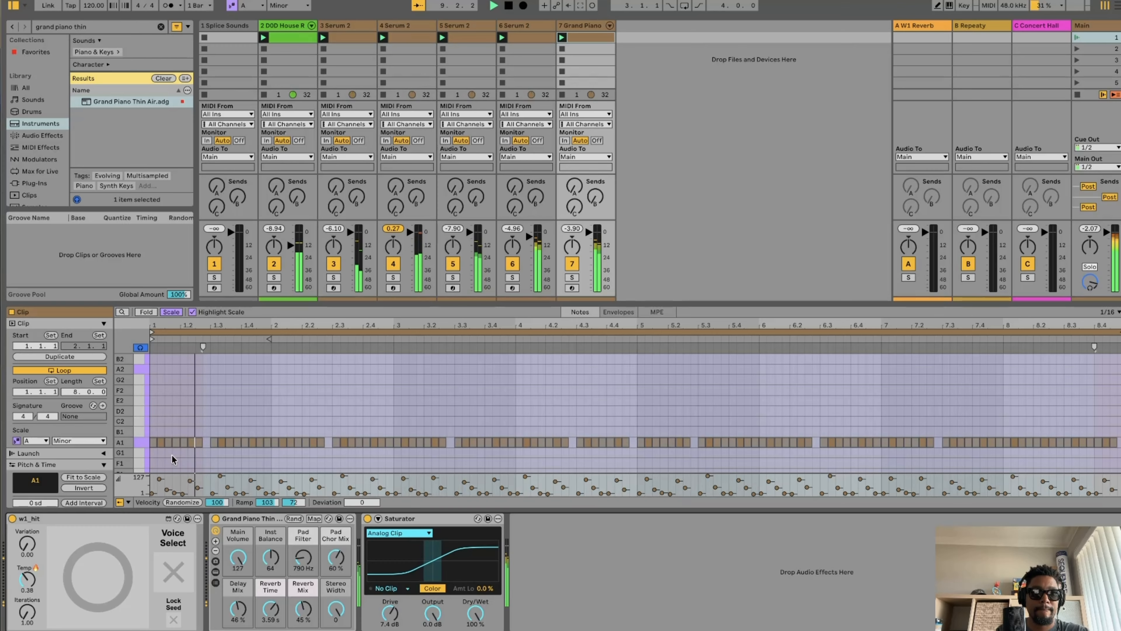
click(96, 580)
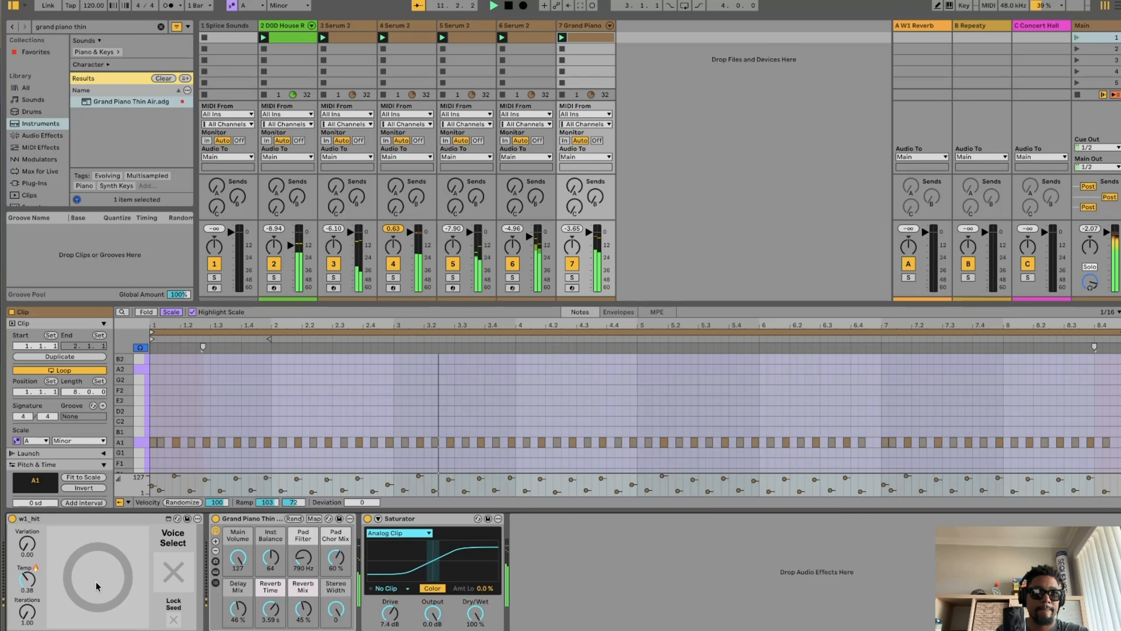
click(97, 584)
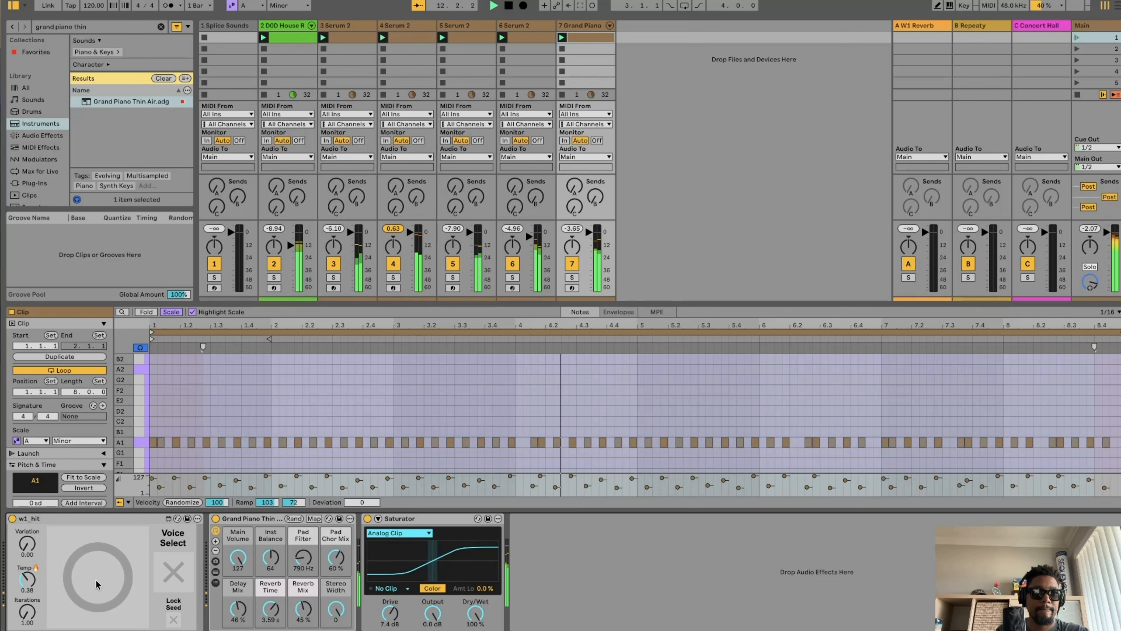
click(97, 584)
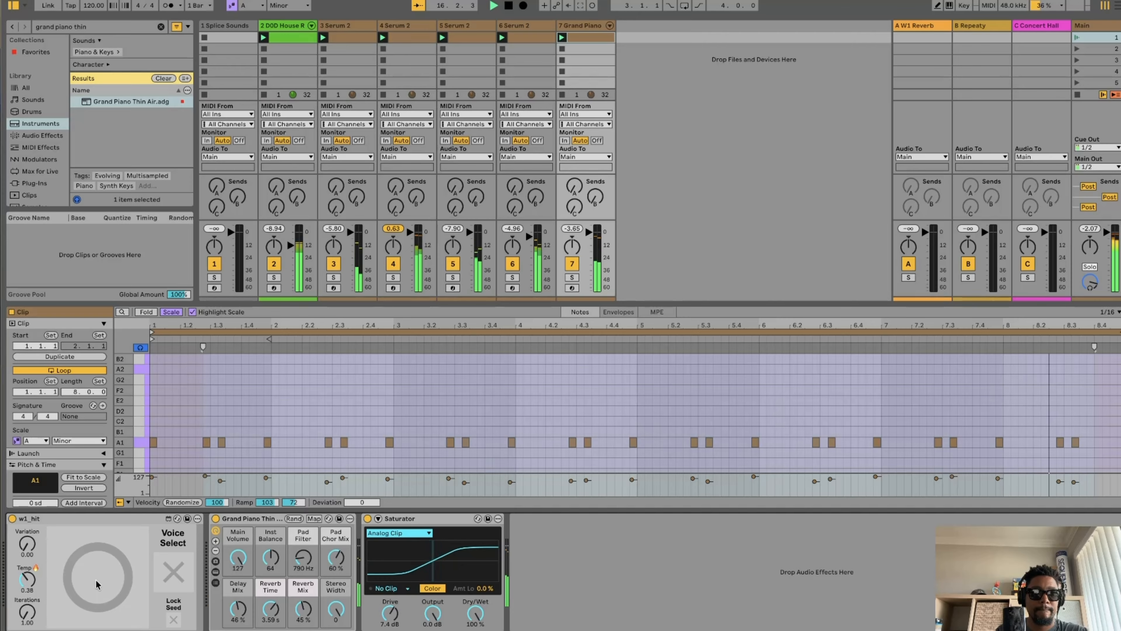
click(258, 418)
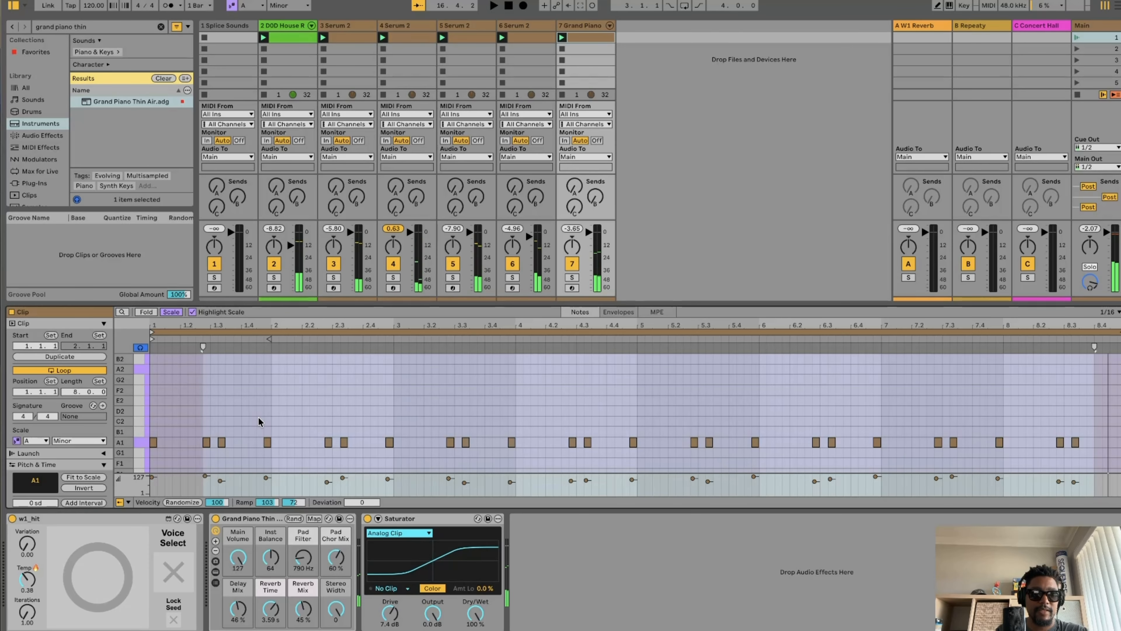
Solo the Grand Piano track and stack copies of the A1 notes on C2 and E2 to form an A minor chord
click(140, 444)
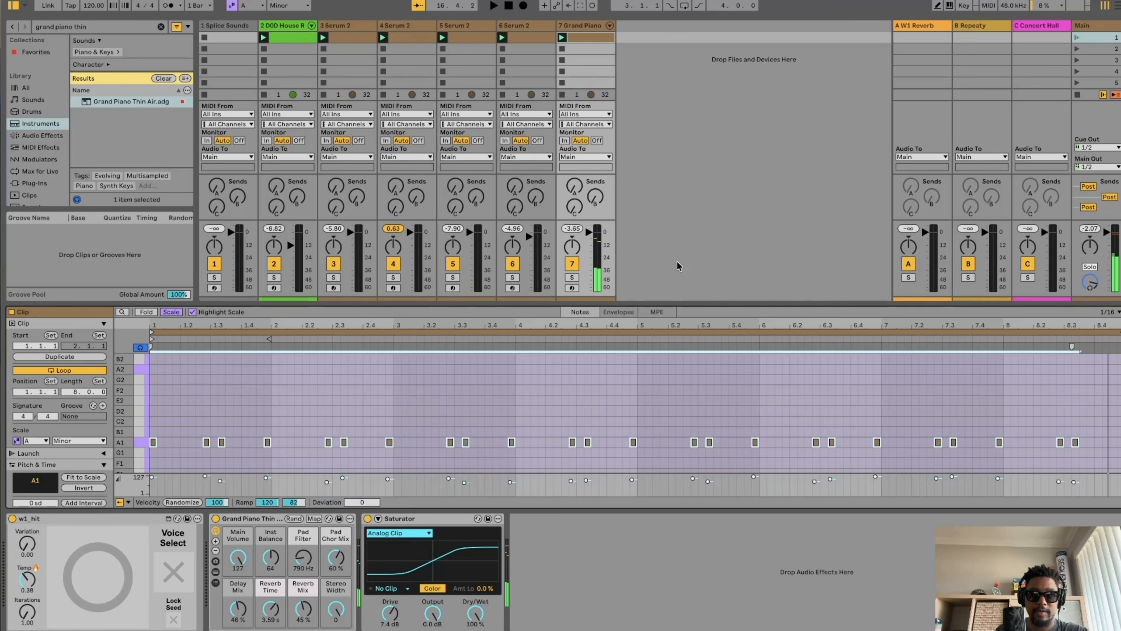
click(572, 278)
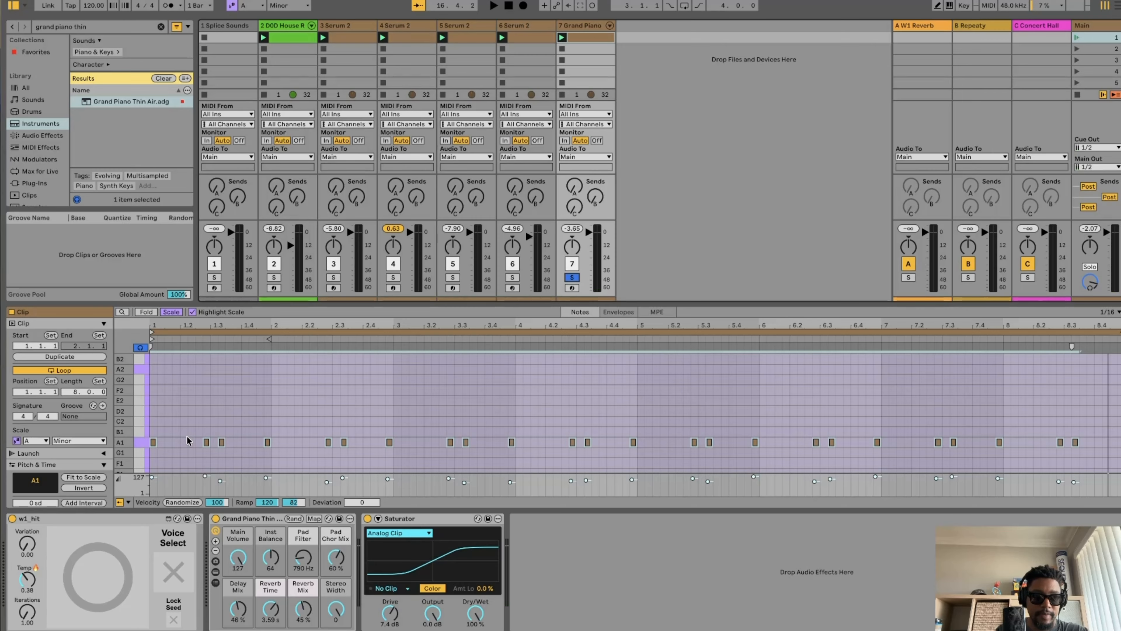
click(142, 446)
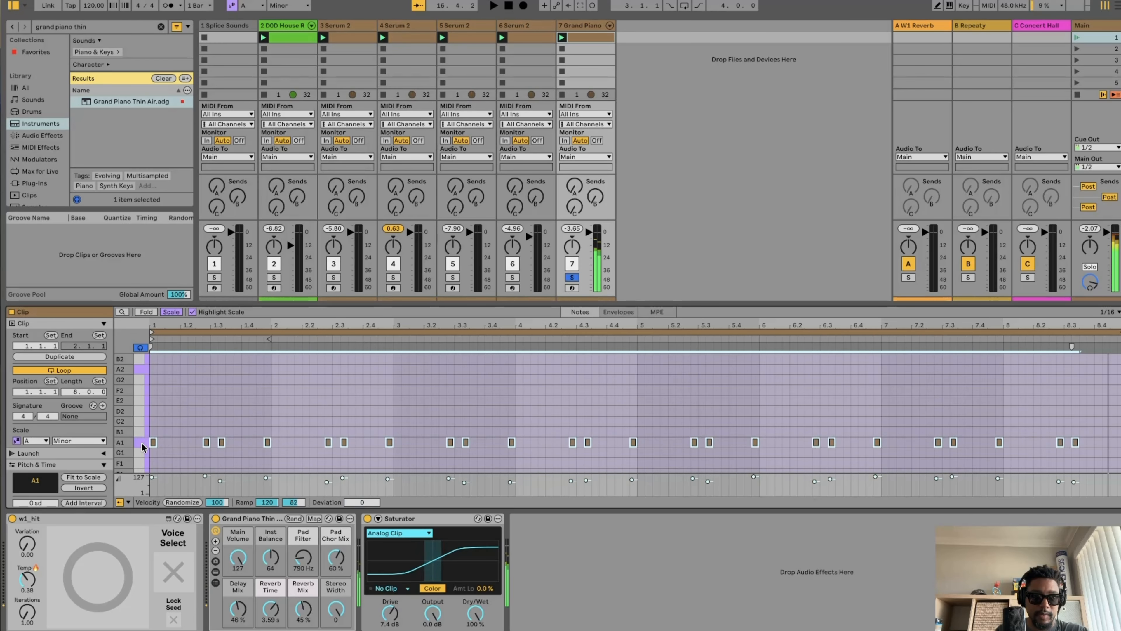
key(Up)
key(Up)
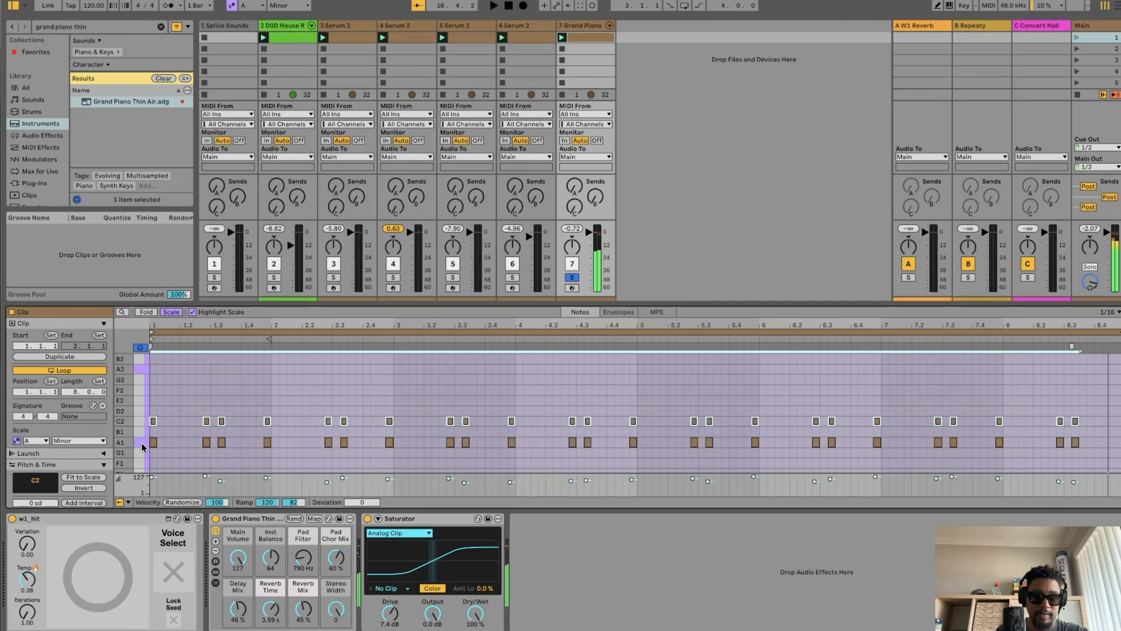
key(Up)
key(Up)
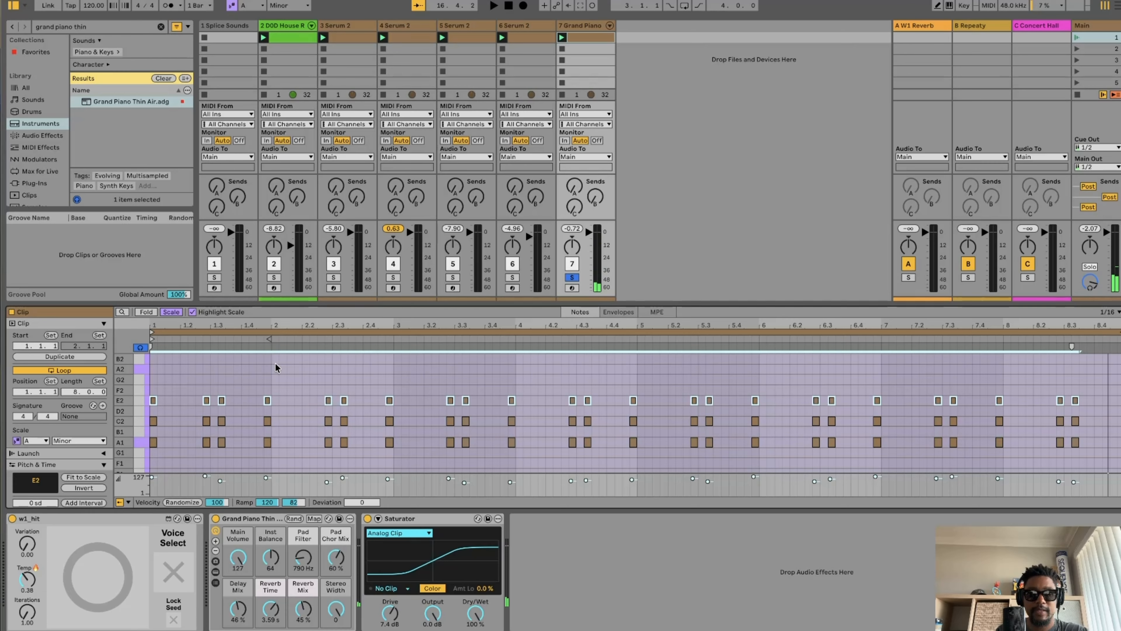
Play scene 1, lower the Saturator Drive on the piano to -7.6 dB, and stop playback with the Grand Piano track selected
click(1078, 38)
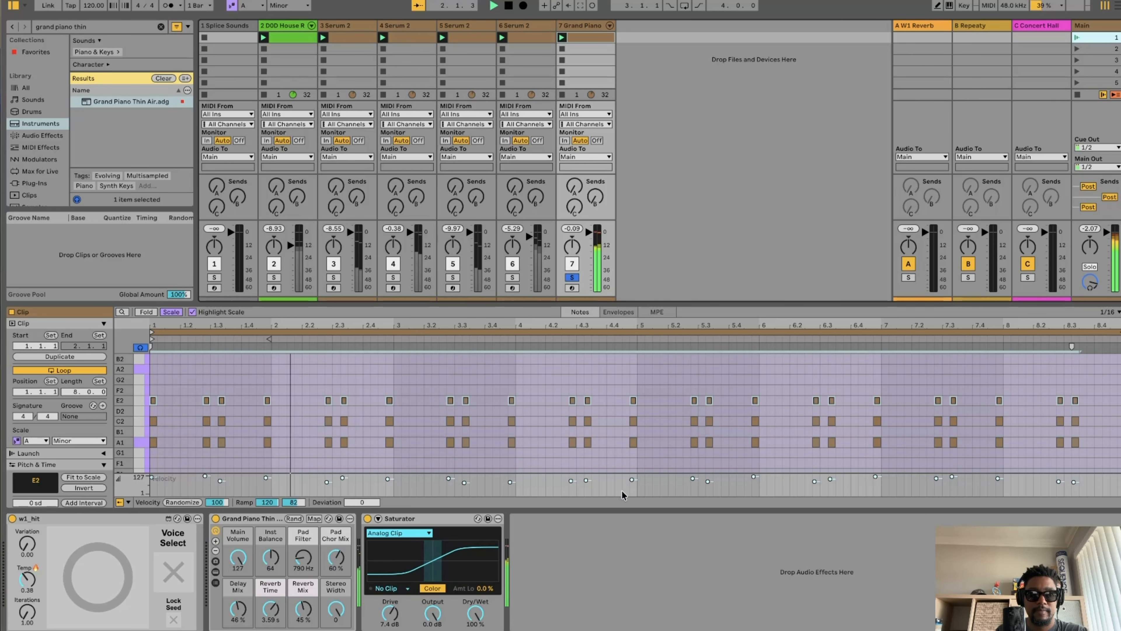
drag(389, 618, 389, 629)
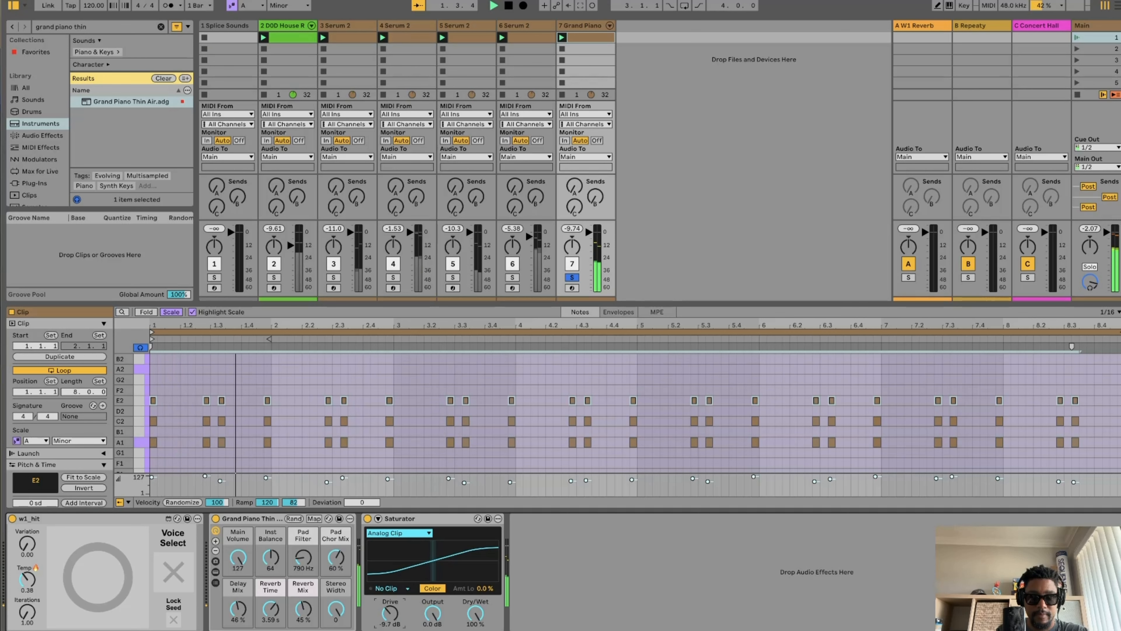
drag(391, 615, 391, 612)
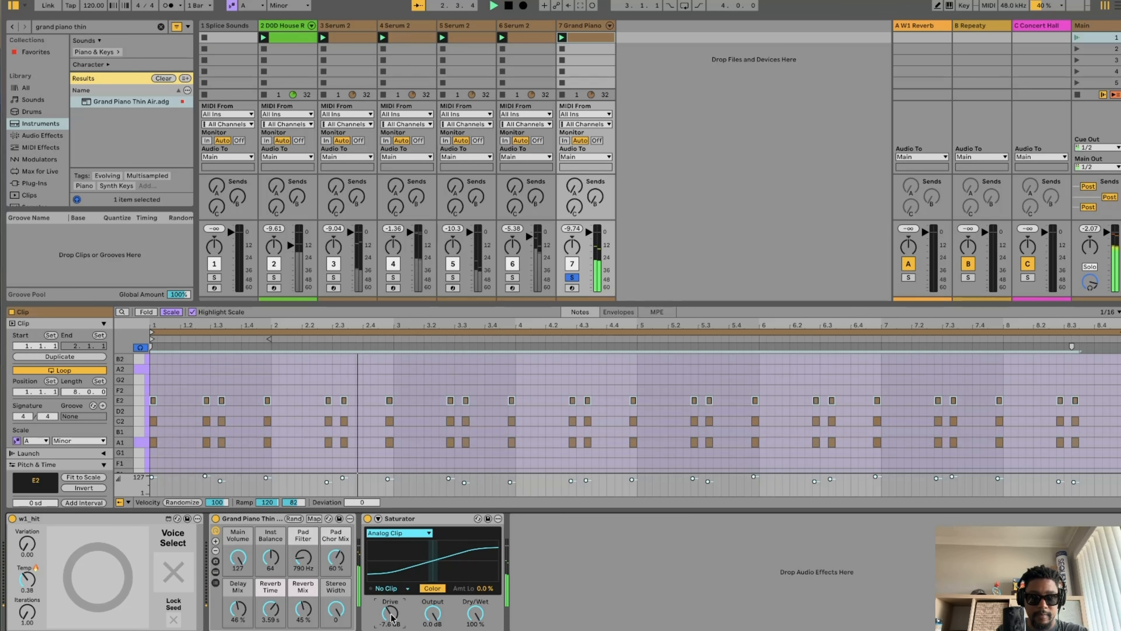
key(space)
click(509, 6)
click(571, 28)
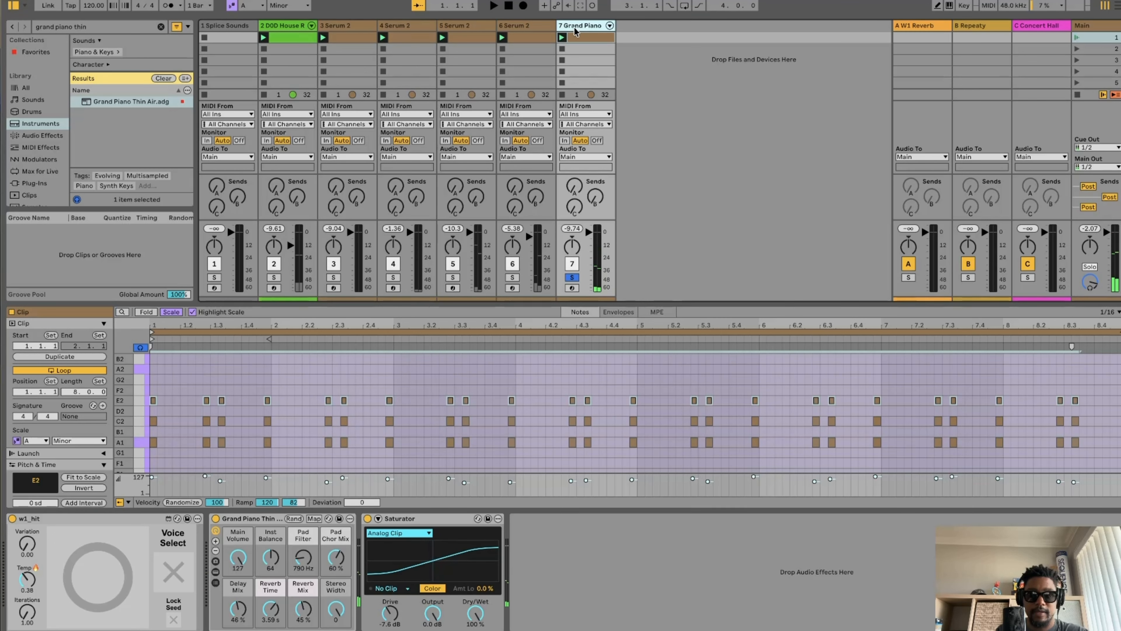
Lower the volumes of tracks 2 to 7 together, unsolo the Grand Piano track, and audition the full mix
shift+click(279, 27)
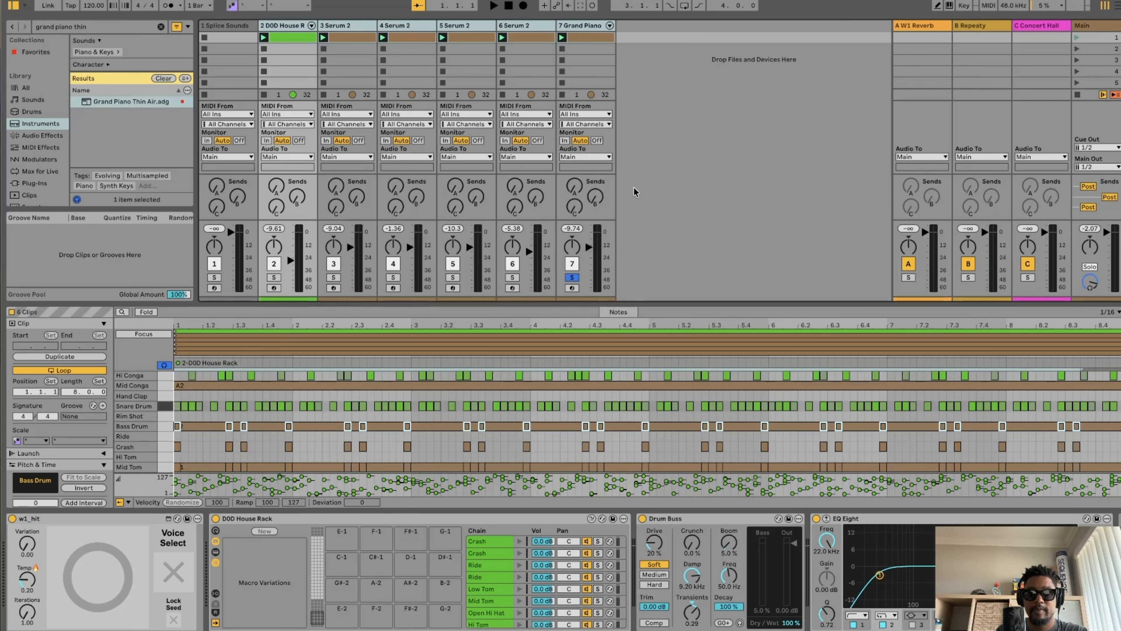
key(space)
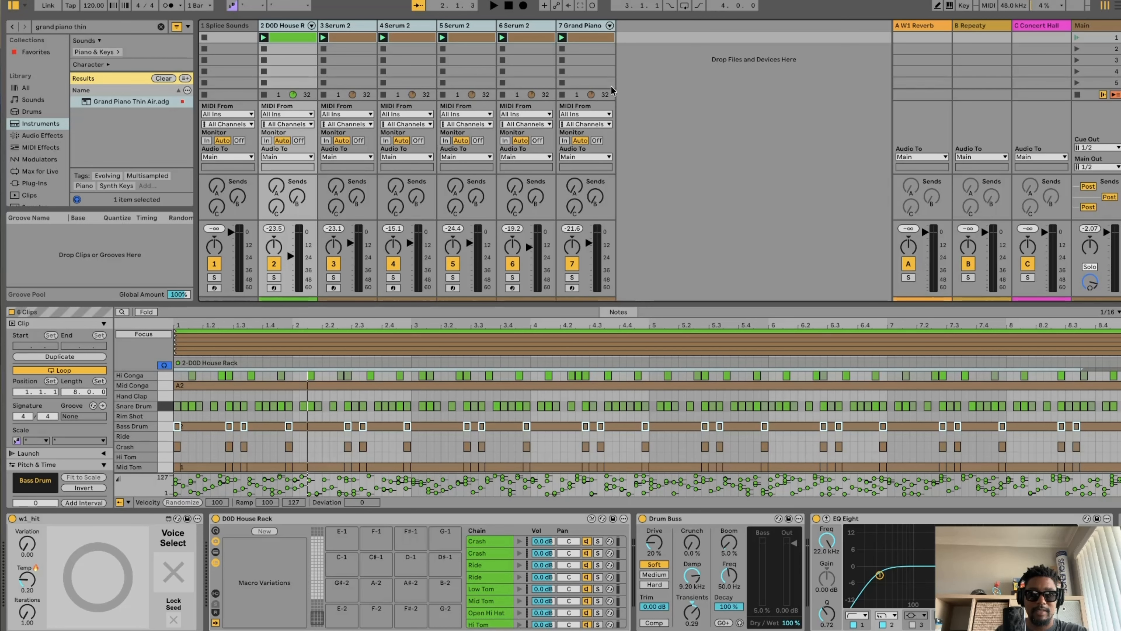
Raise the Grand Piano track's volume to about 0 dB while listening to it in the full mix
click(596, 26)
click(598, 37)
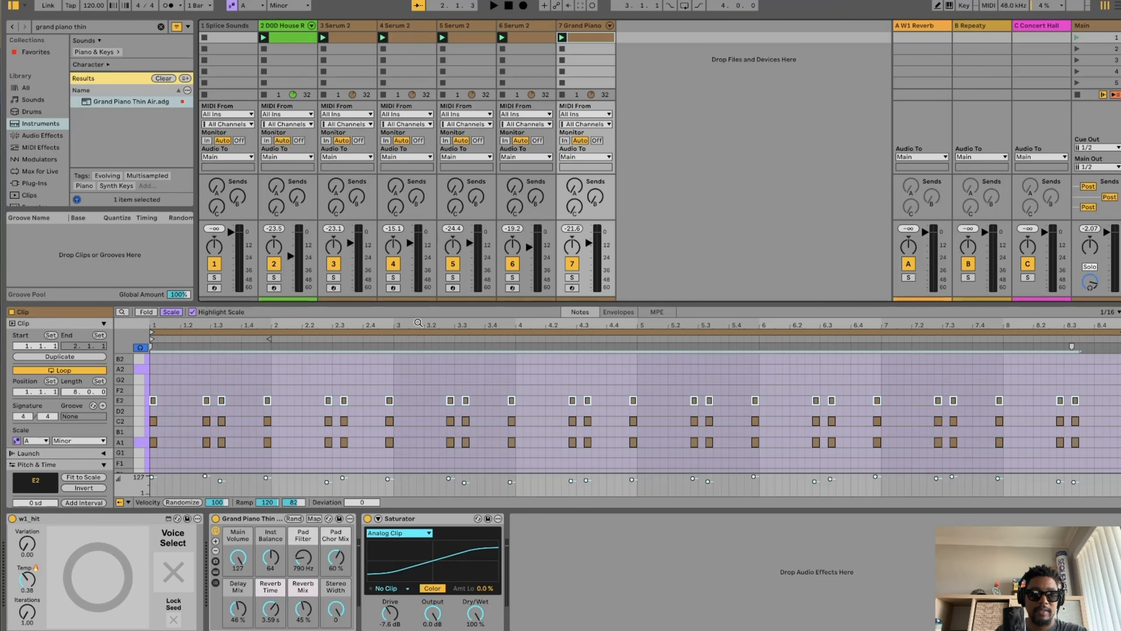
click(589, 242)
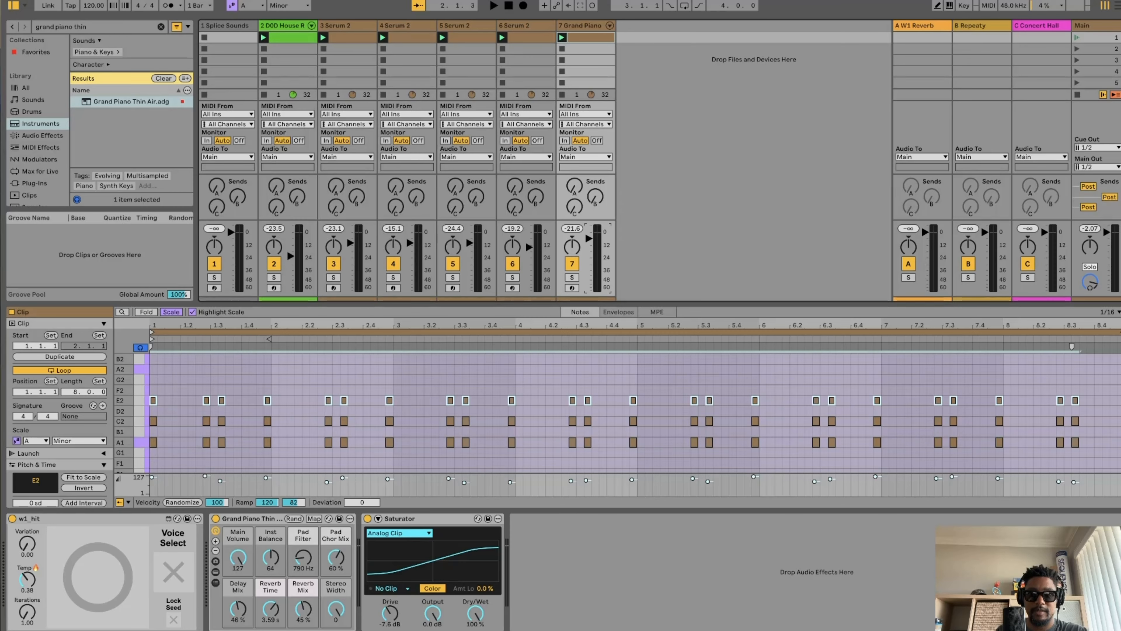
key(space)
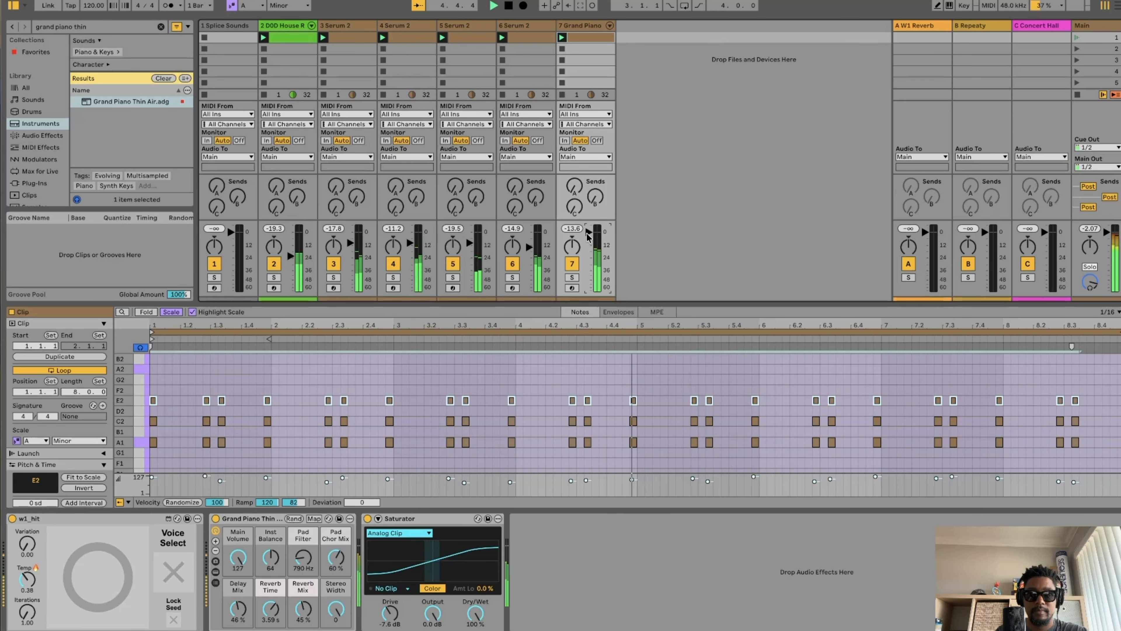
Set the Main track's Glue Compressor Threshold to -28.9 dB and Makeup to 15.1 dB while checking against playback
click(1112, 26)
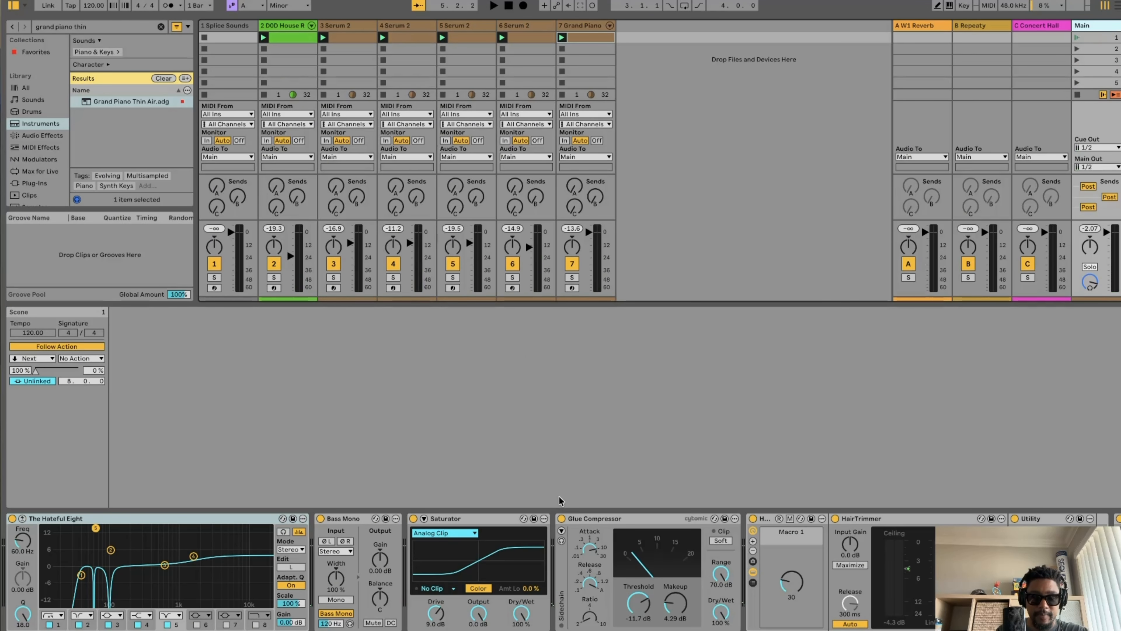
key(space)
drag(674, 601, 644, 604)
click(675, 603)
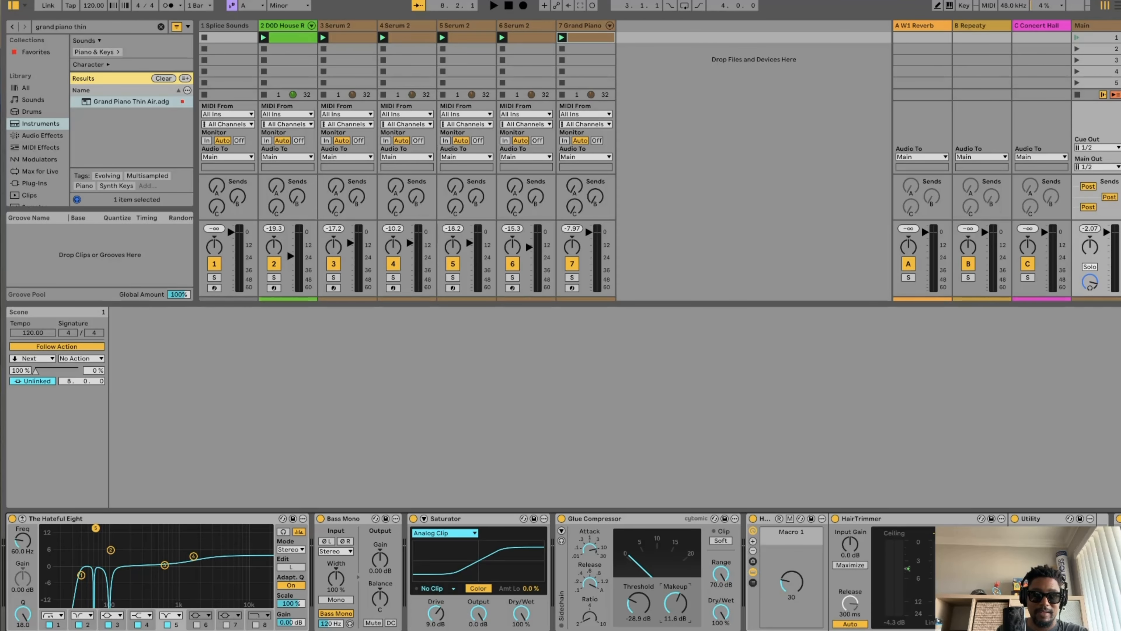
key(space)
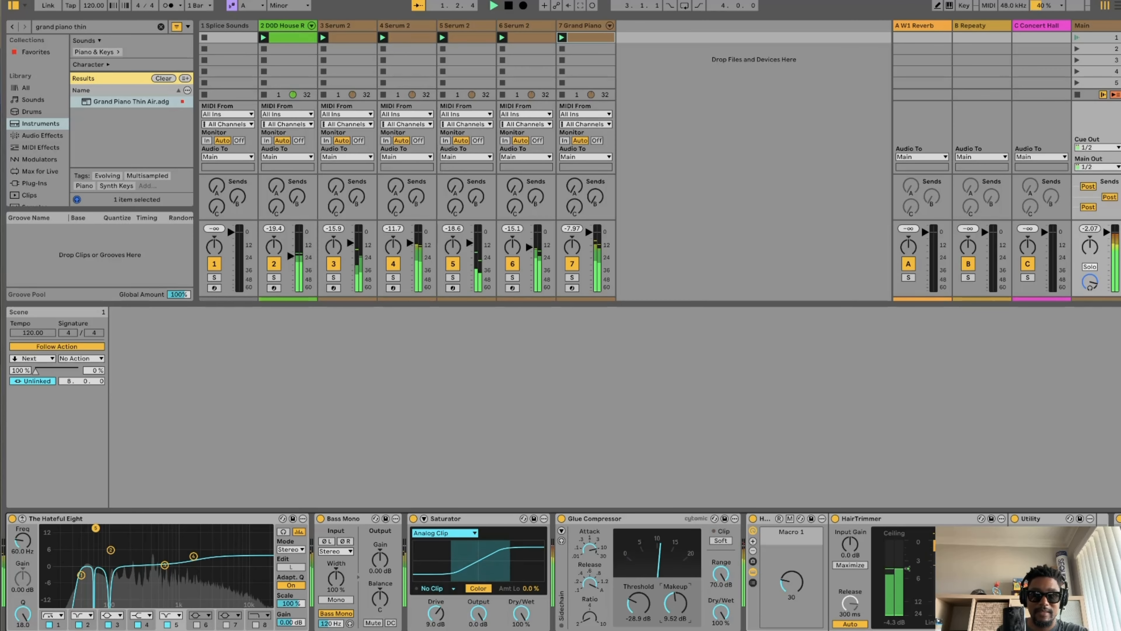
drag(675, 603, 675, 581)
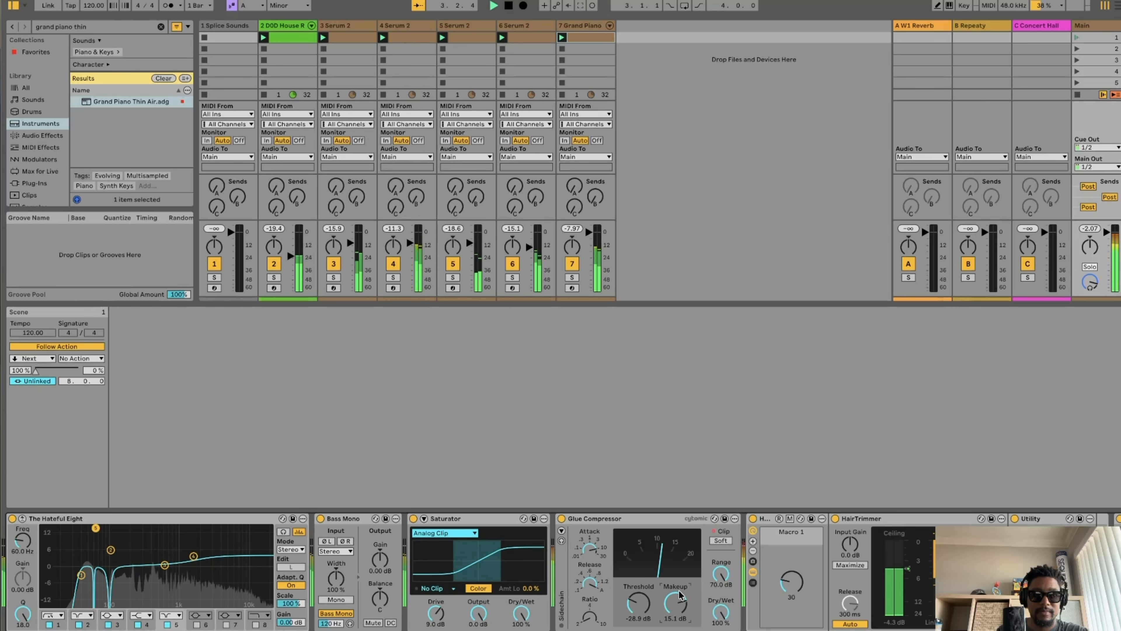
Show the Grand Piano clip's notes and enlarge the clip view enough to show the whole A minor chord
drag(756, 304, 756, 406)
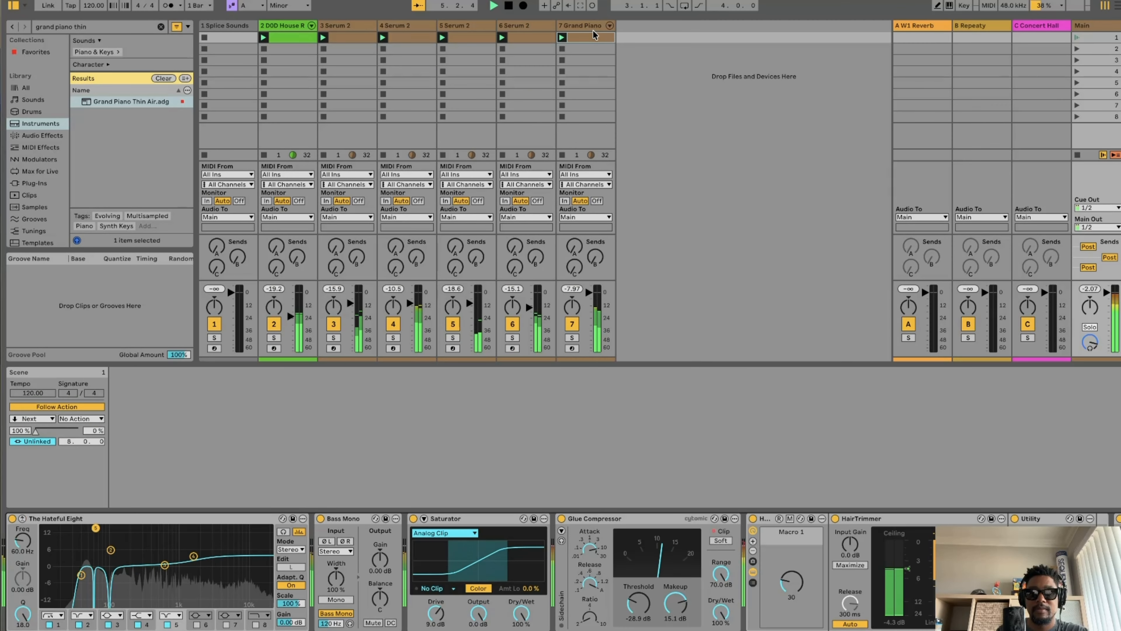
click(568, 286)
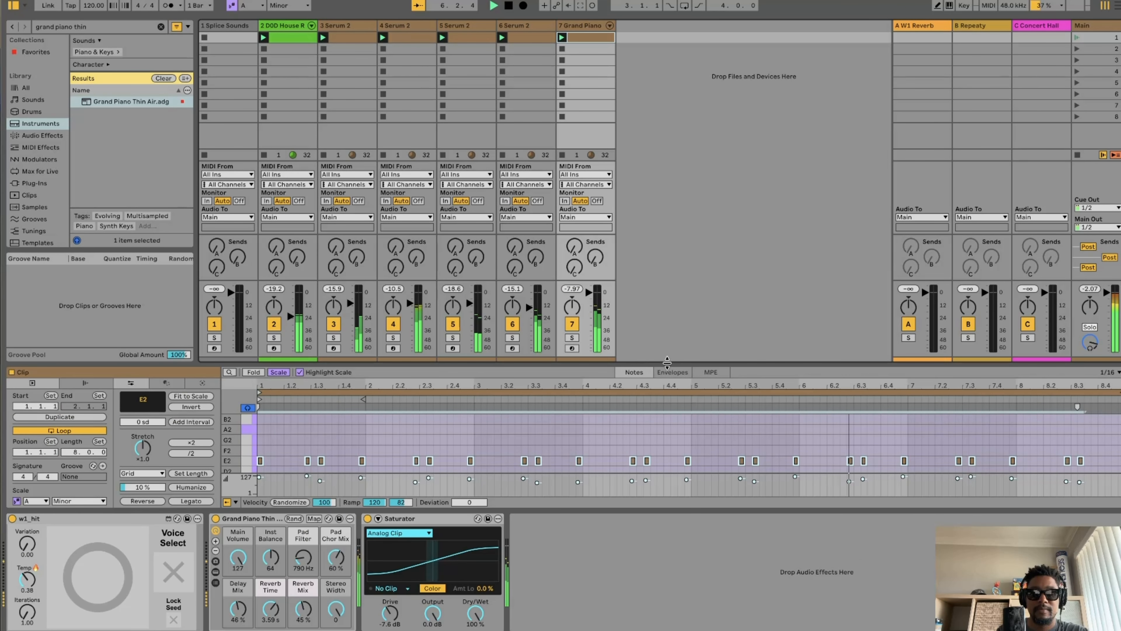
drag(668, 363, 660, 288)
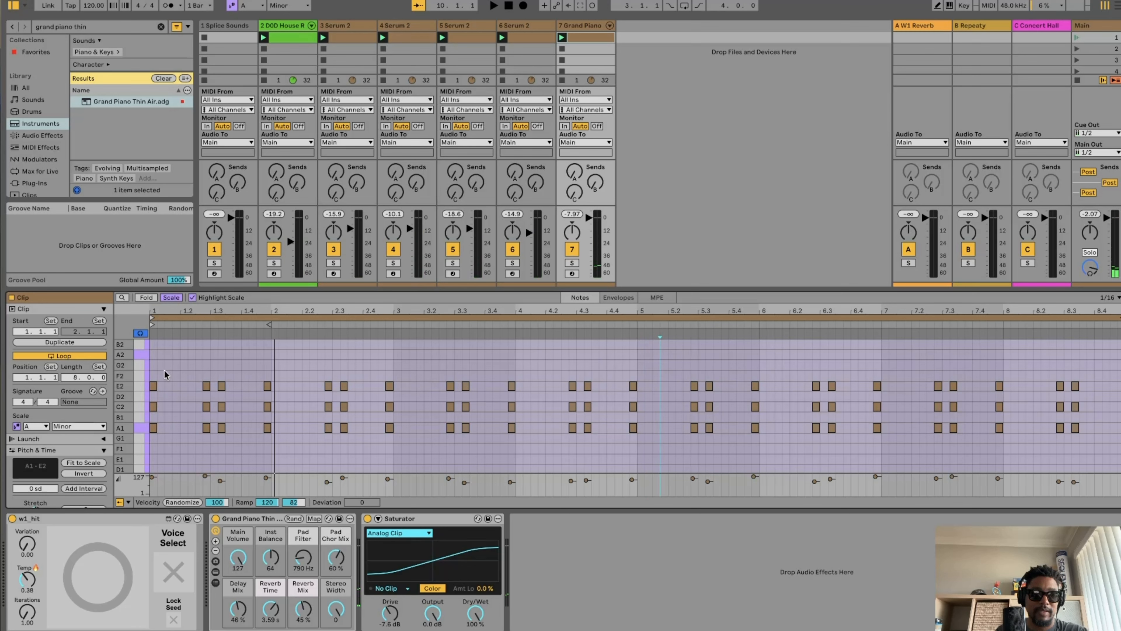
Try lengthening all the piano chord notes to about a quarter note and audition the change
key(super+a)
key(shift+Right)
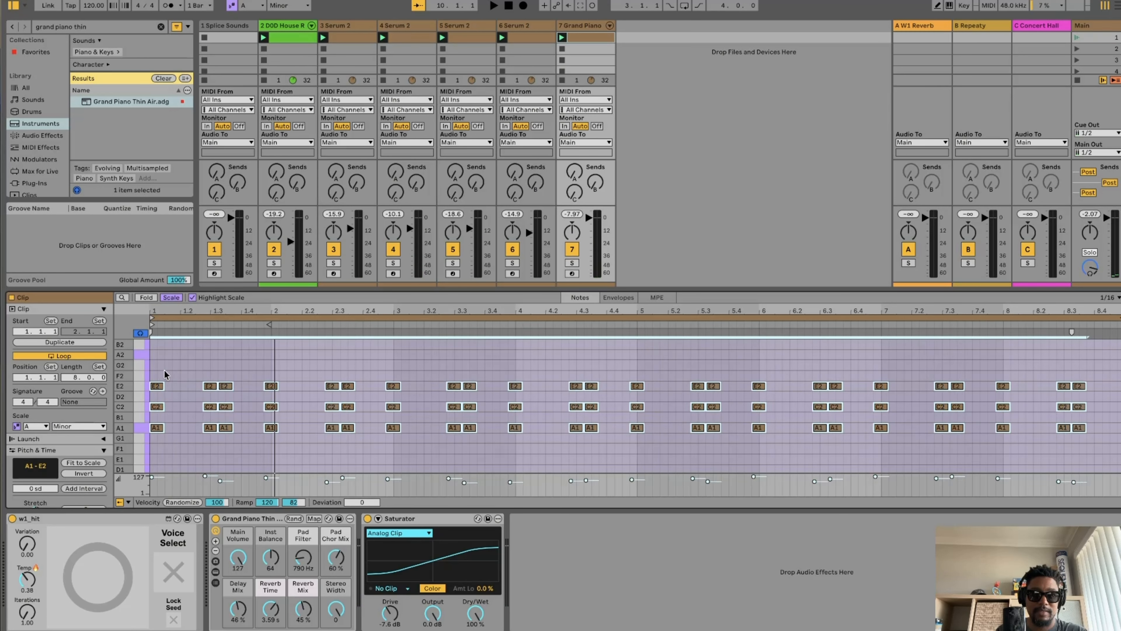
key(shift+Right)
key(shift+Right)
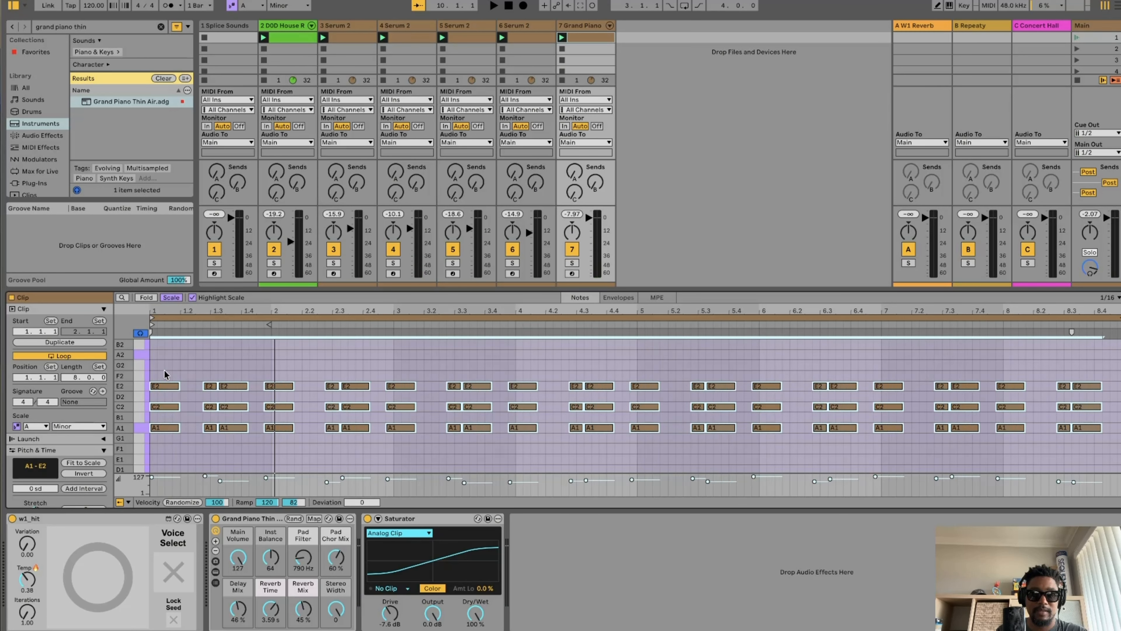
key(space)
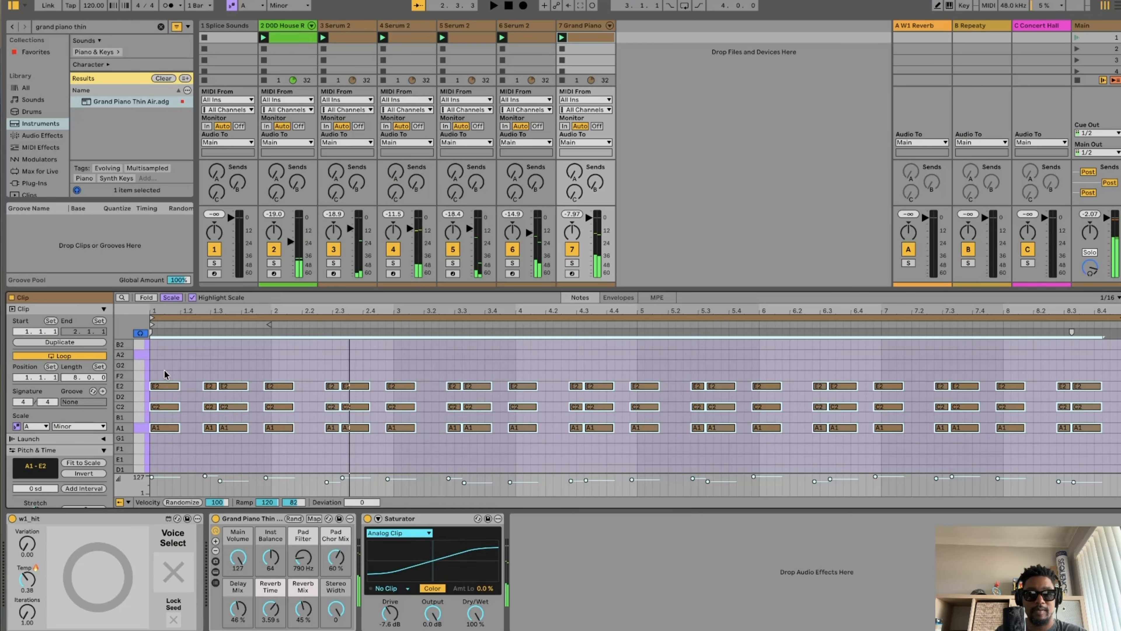
Shorten all the piano chord notes back to sixteenth-note hits and deselect them
key(shift+Left)
key(shift+Left)
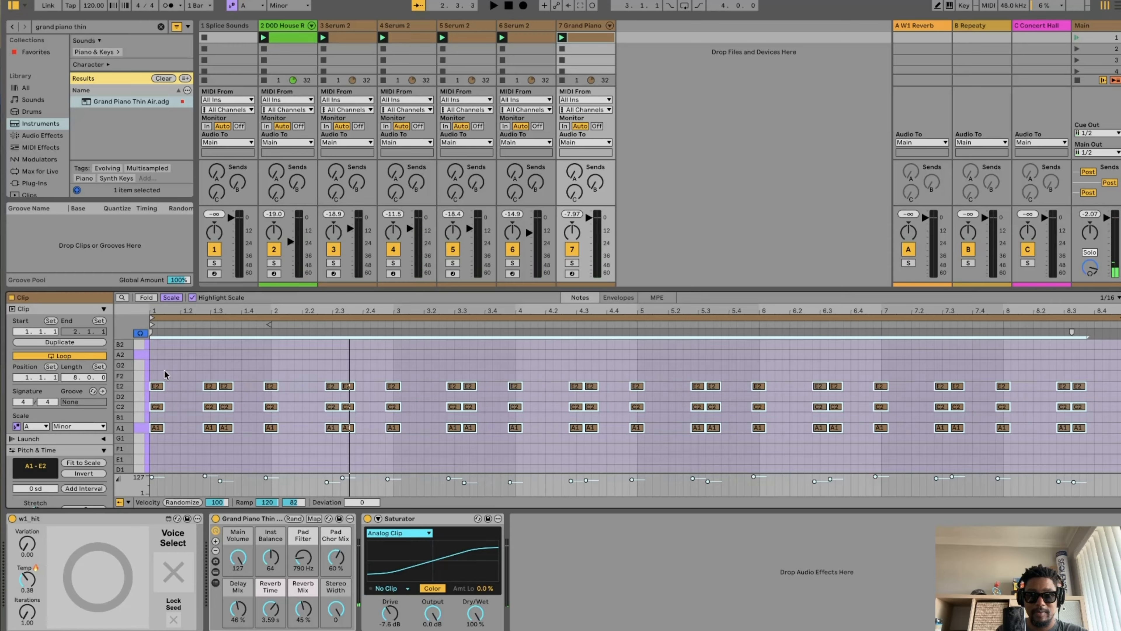
click(333, 367)
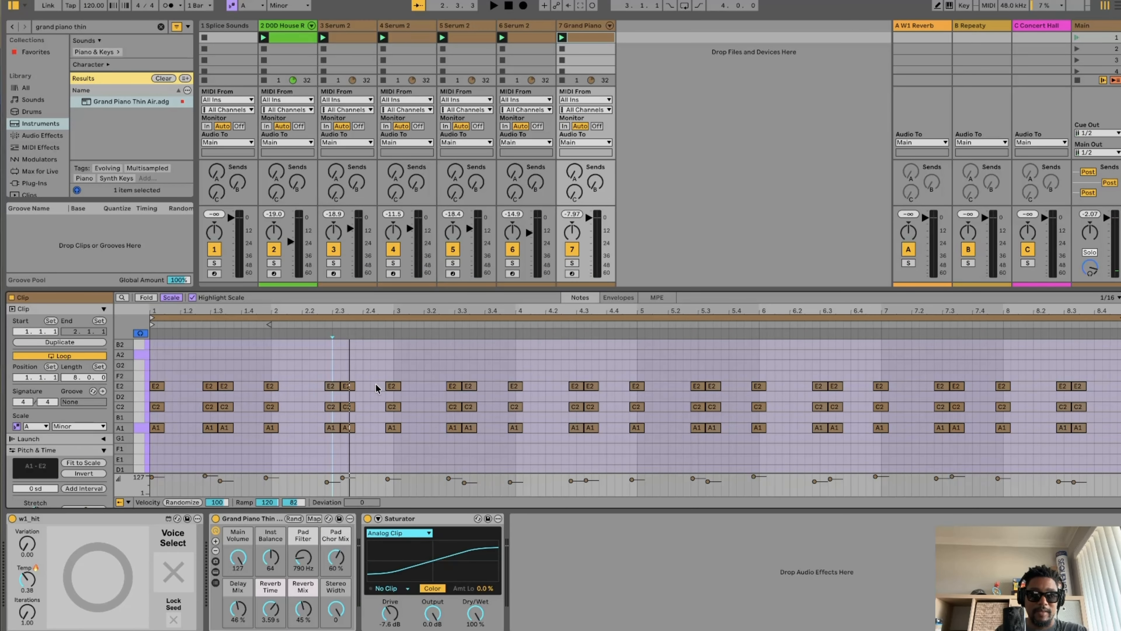
key(super+a)
key(shift+Left)
click(521, 353)
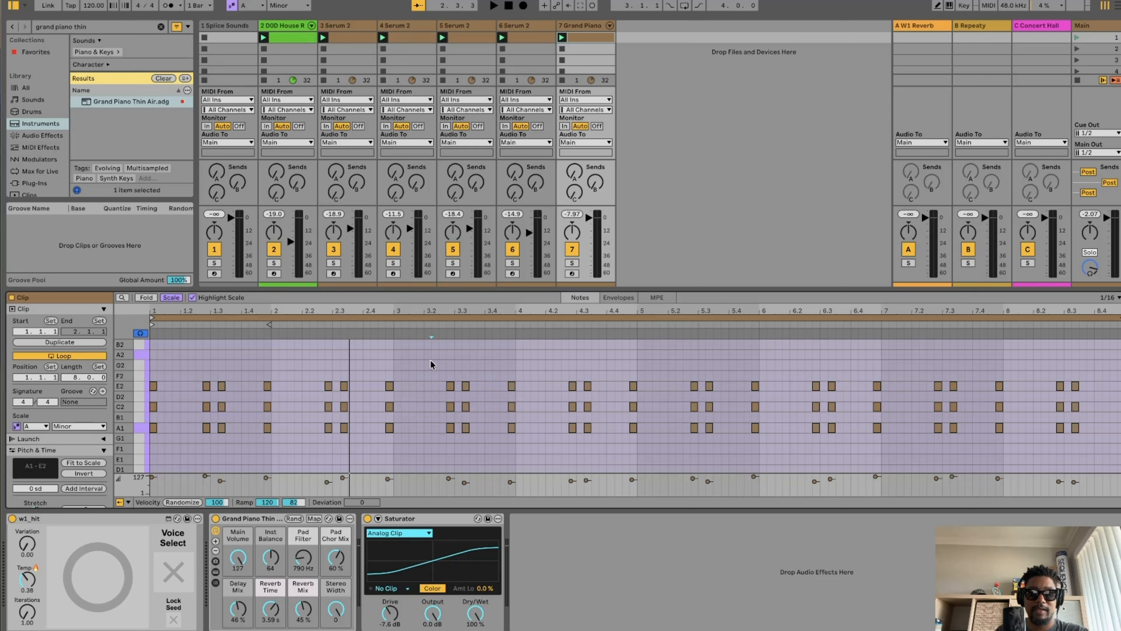
Transpose the piano chord hits in bars 3 and 4 up two scale steps to C2, E2 and G2
mouse_move(430, 361)
mouse_down()
mouse_move(525, 437)
mouse_move(595, 459)
mouse_move(643, 455)
mouse_up()
click(691, 397)
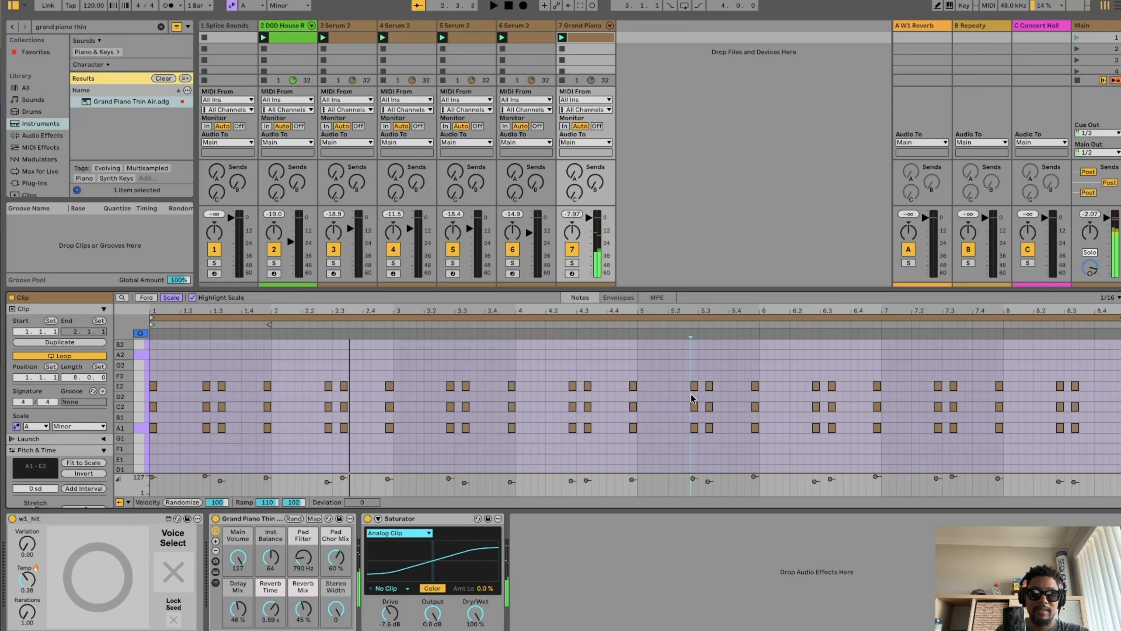
drag(435, 369, 632, 462)
key(Up)
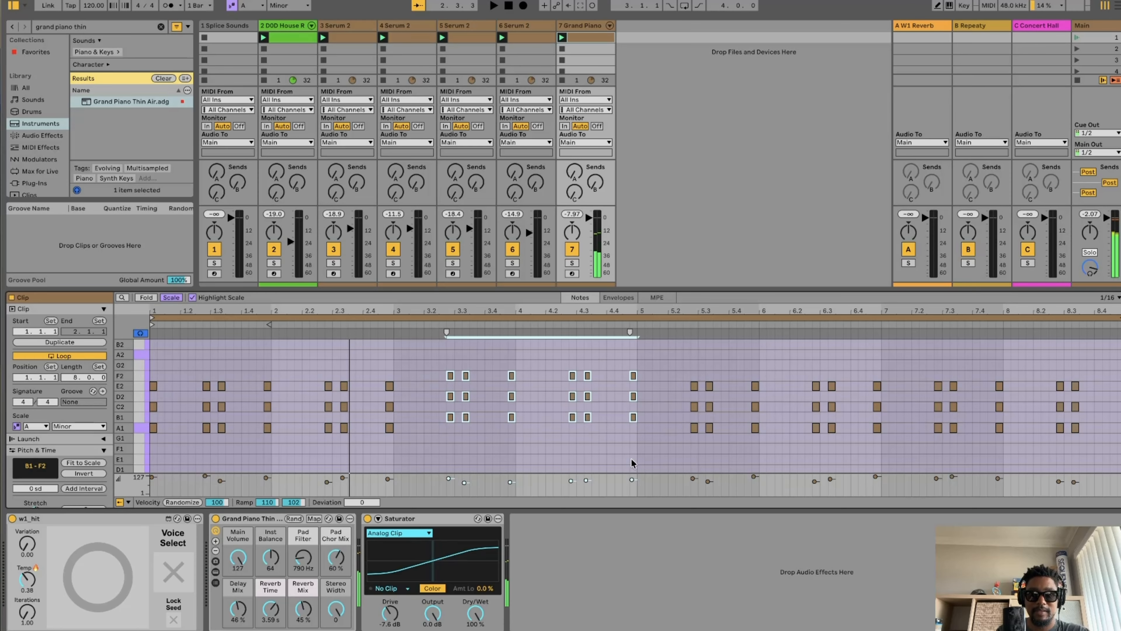
key(Up)
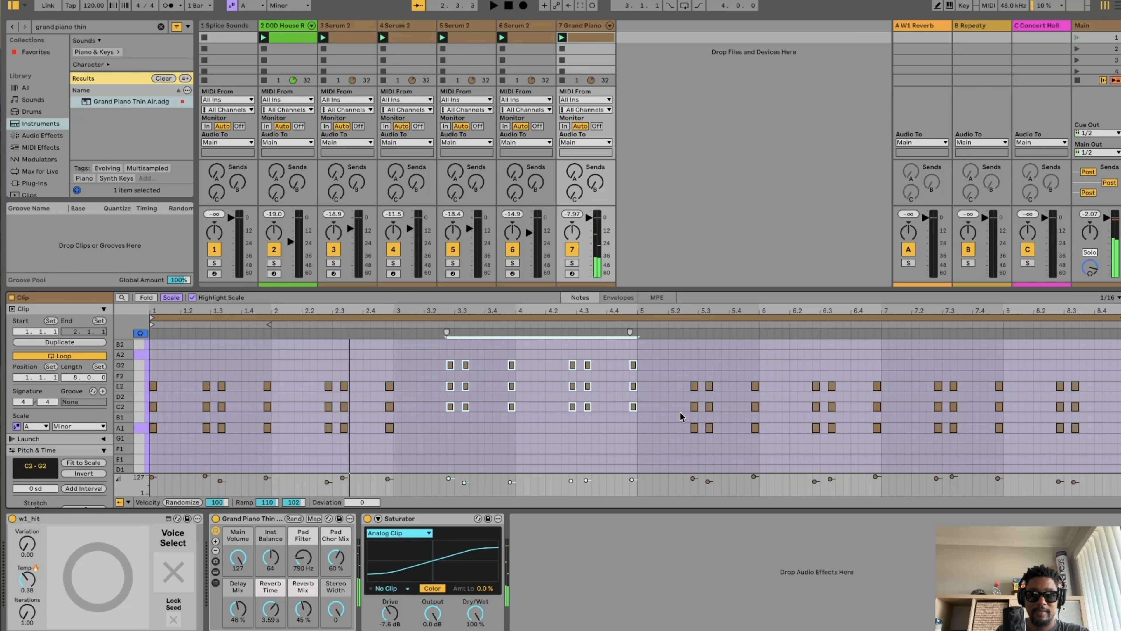
Transpose the piano chord hits in bars 5 and 6 up one scale step to B1, D2 and F2, and audition the progression
drag(686, 362, 877, 454)
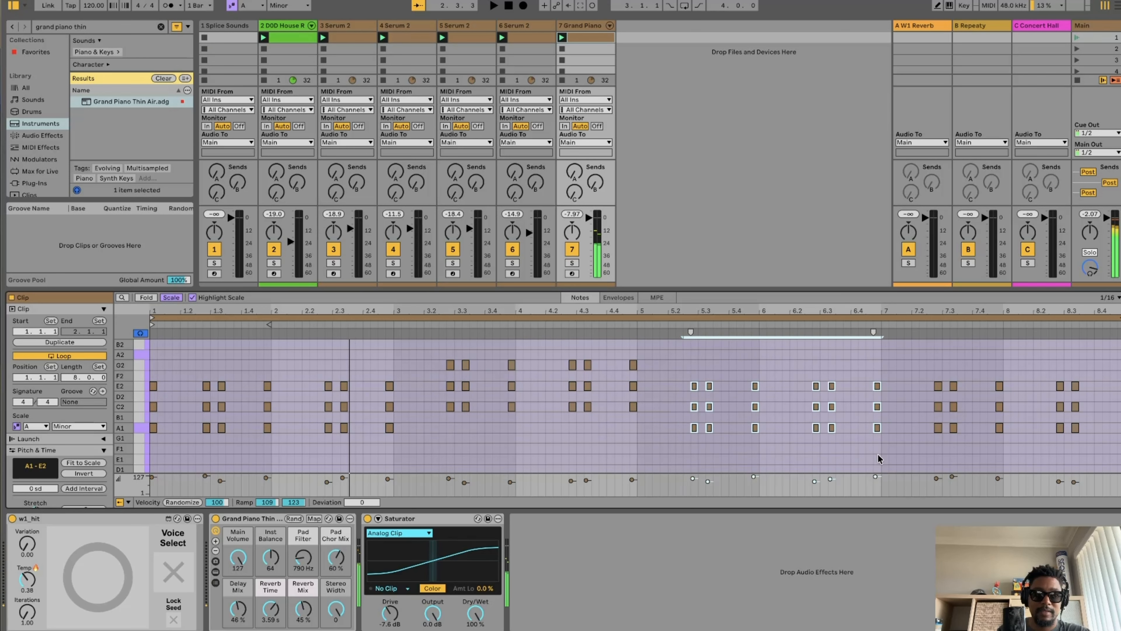
key(Up)
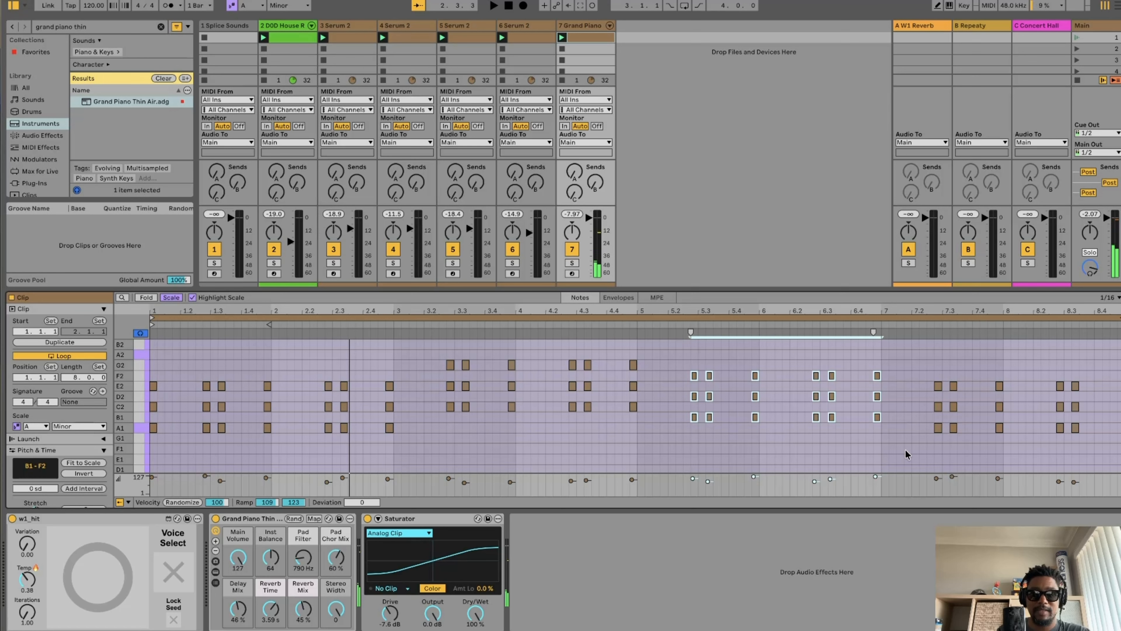
key(space)
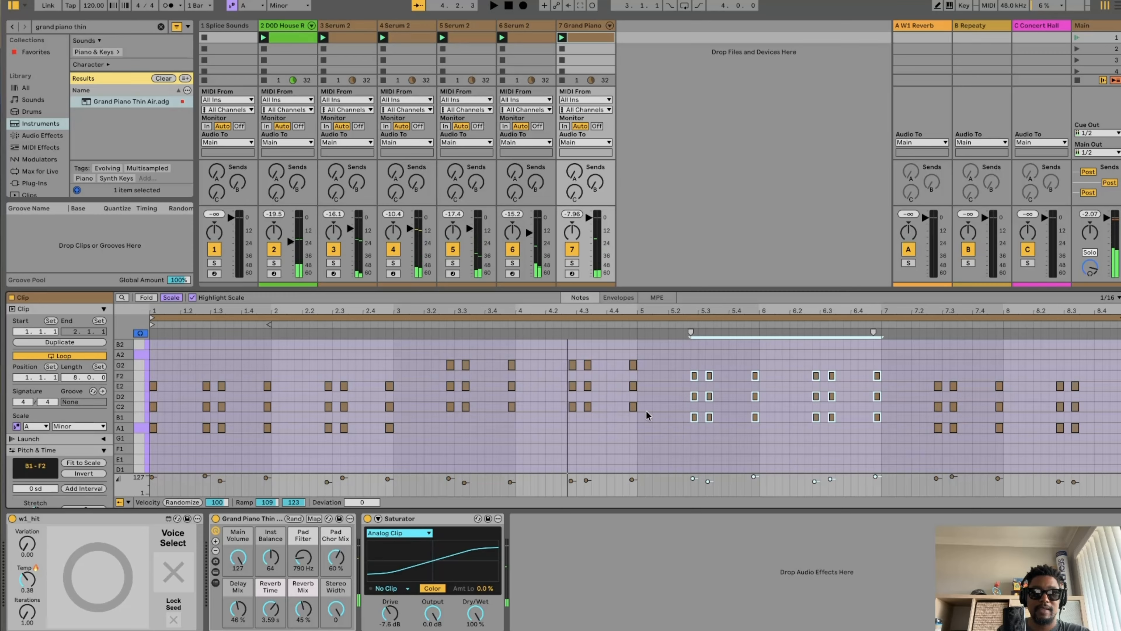
click(660, 416)
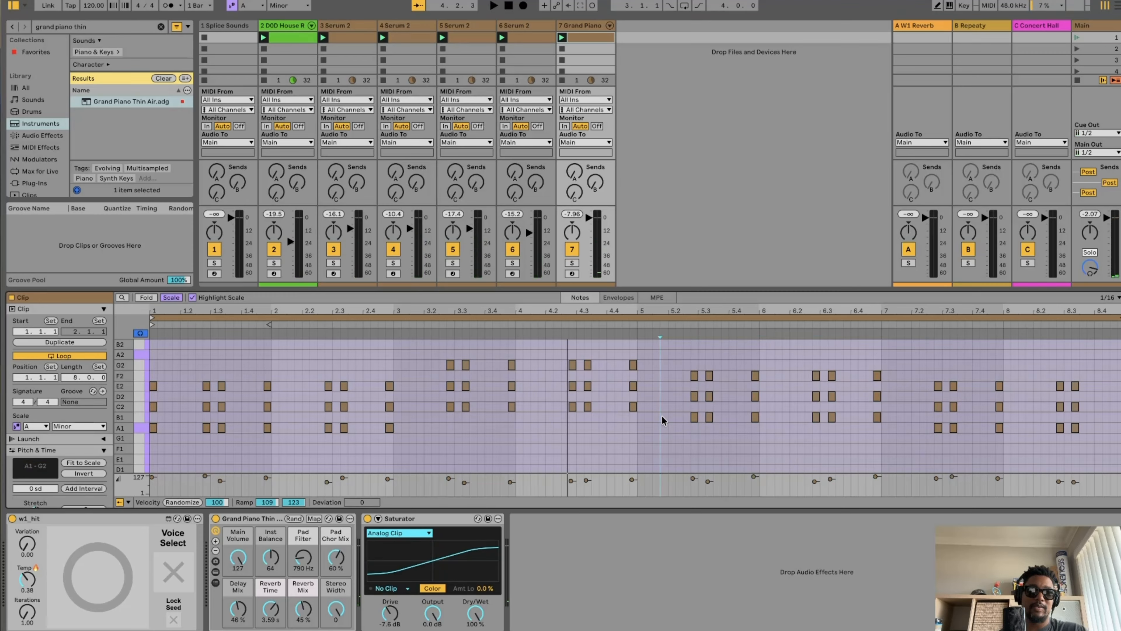